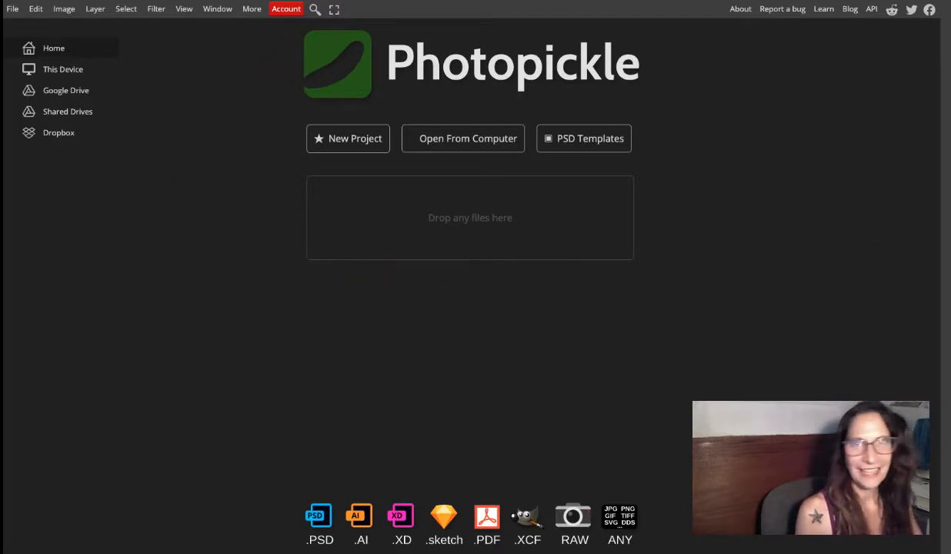
# Open the chickens.psd photo.
pyautogui.moveTo(685, 323); pyautogui.dragTo(605, 314)
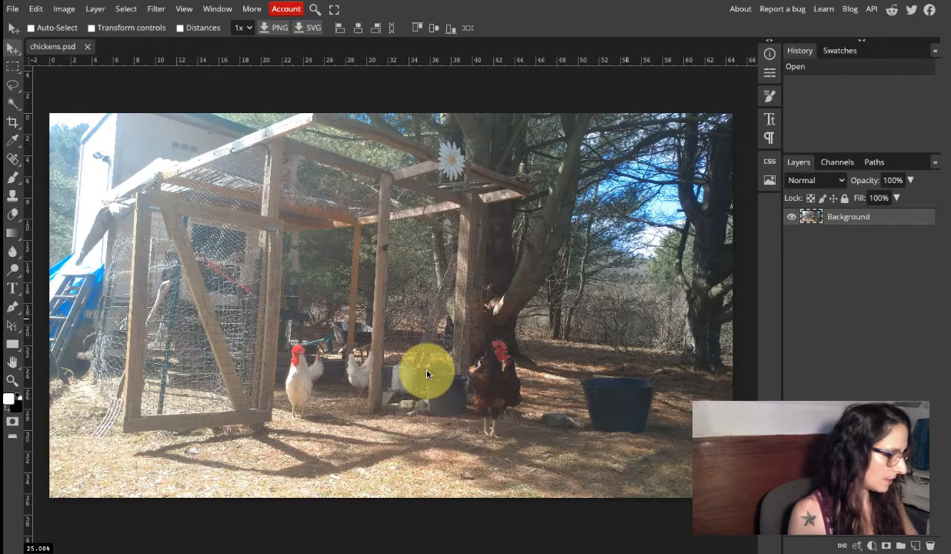
# Place a horizontal guide across the photo about 15 inches below its upper edge.
pyautogui.press('z')
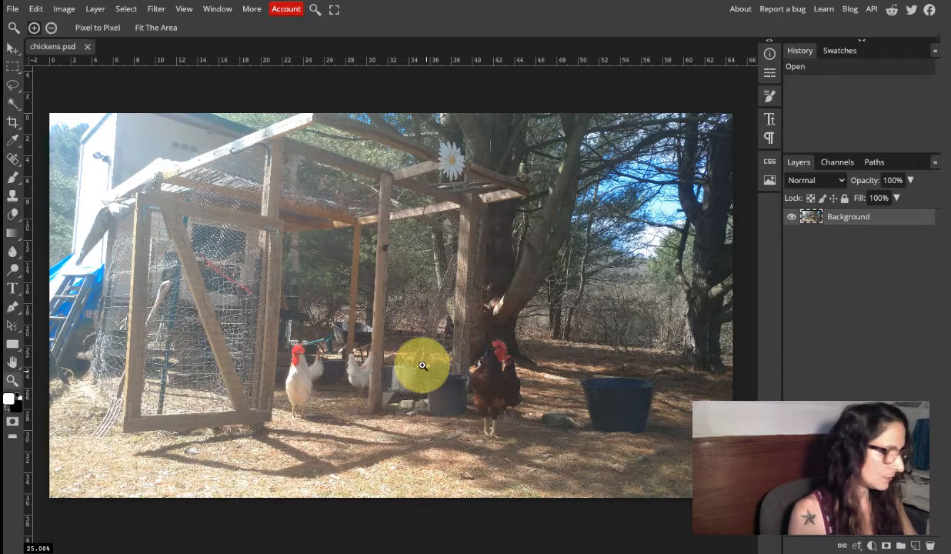
pyautogui.keyDown('alt'); pyautogui.click(358, 384); pyautogui.keyUp('alt')
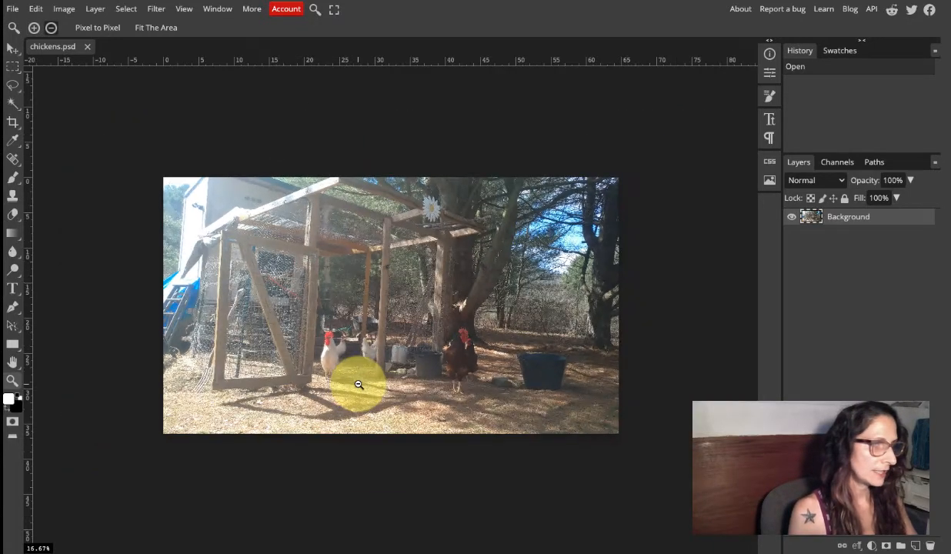
pyautogui.keyDown('alt'); pyautogui.click(358, 384); pyautogui.keyUp('alt')
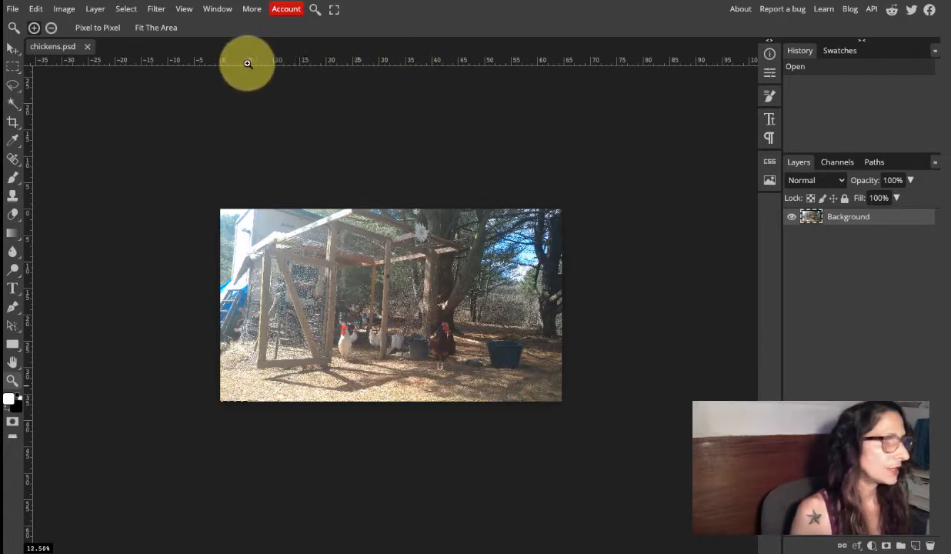
pyautogui.click(14, 48)
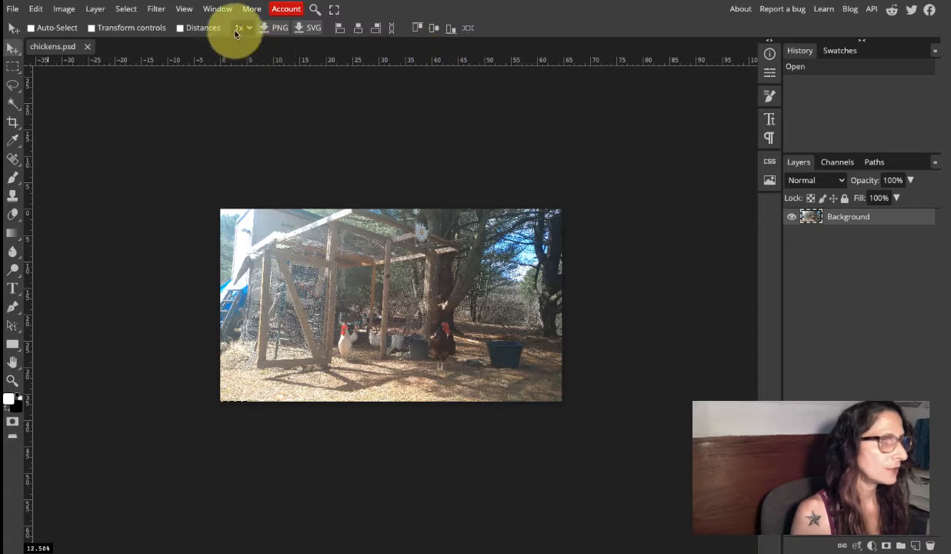
pyautogui.click(185, 10)
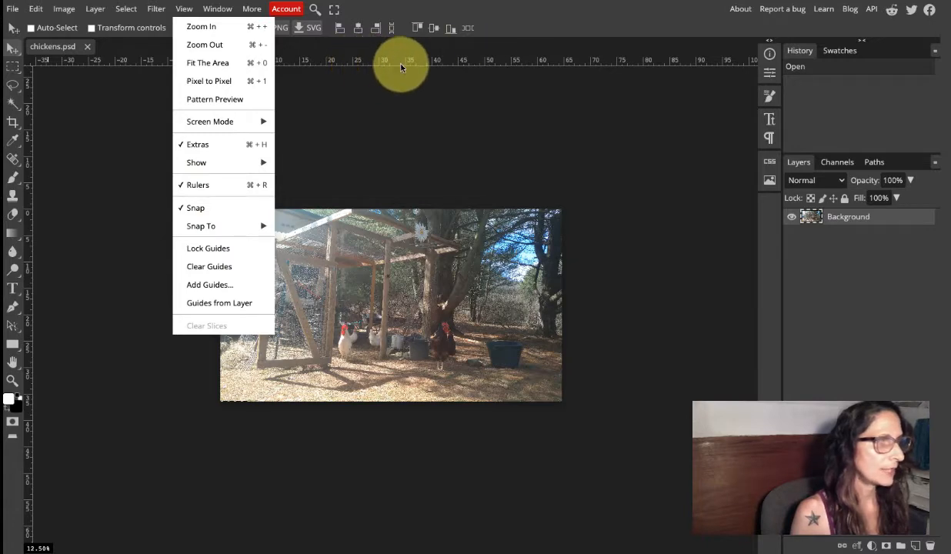
pyautogui.moveTo(396, 66); pyautogui.dragTo(403, 291)
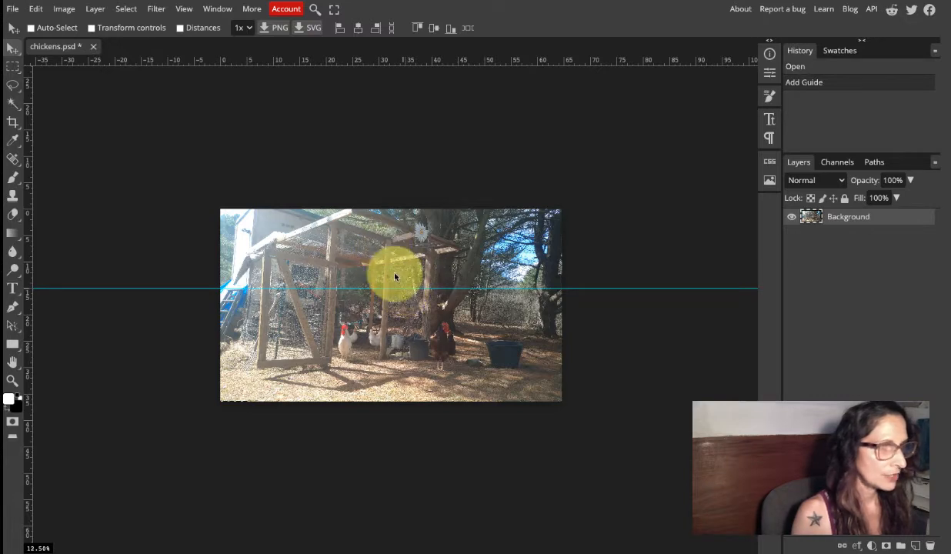
pyautogui.click(184, 9)
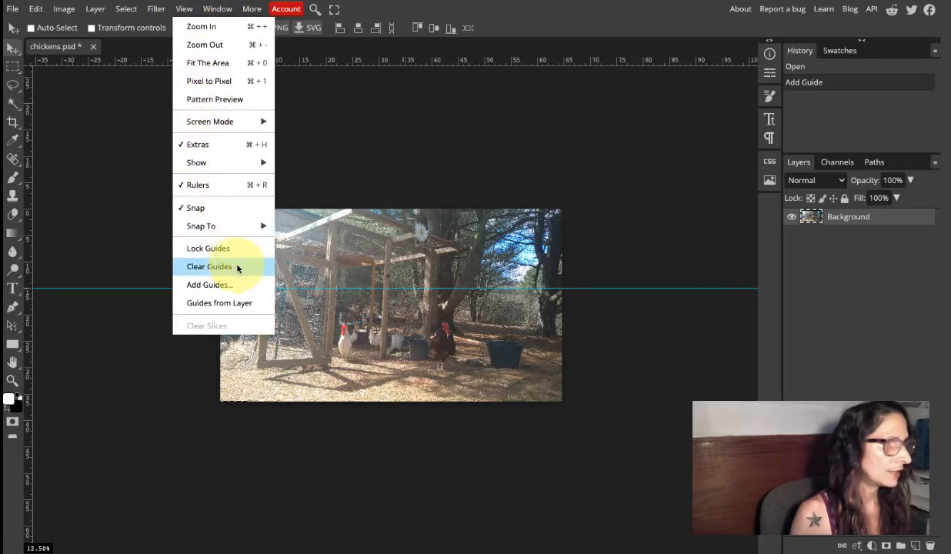
pyautogui.click(575, 178)
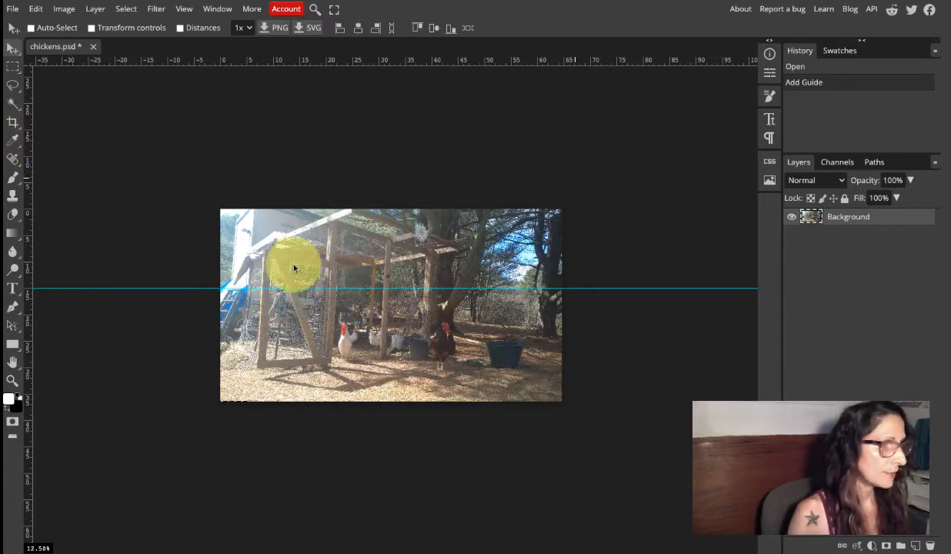
# Rotate the Background layer by about -0.7° with Free Transform, using the guide as a level reference.
pyautogui.click(34, 10)
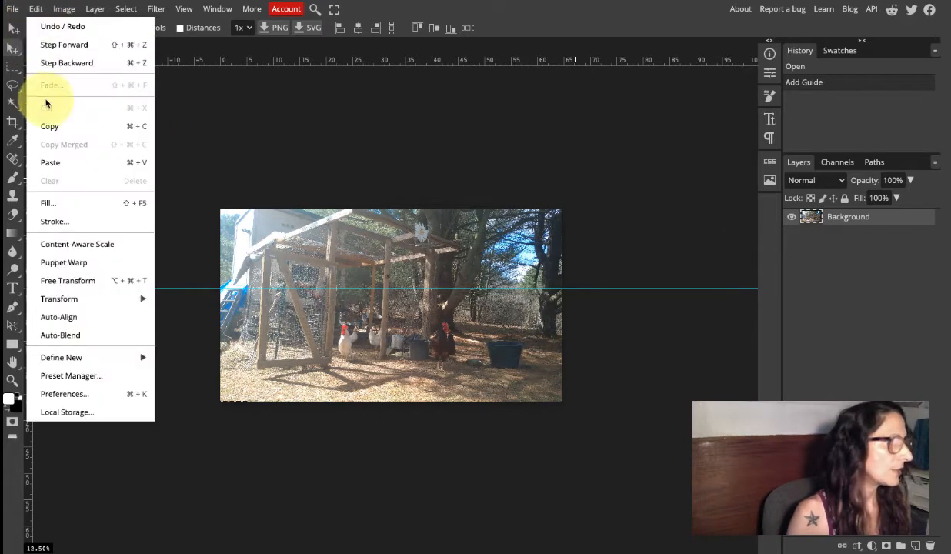
pyautogui.click(80, 281)
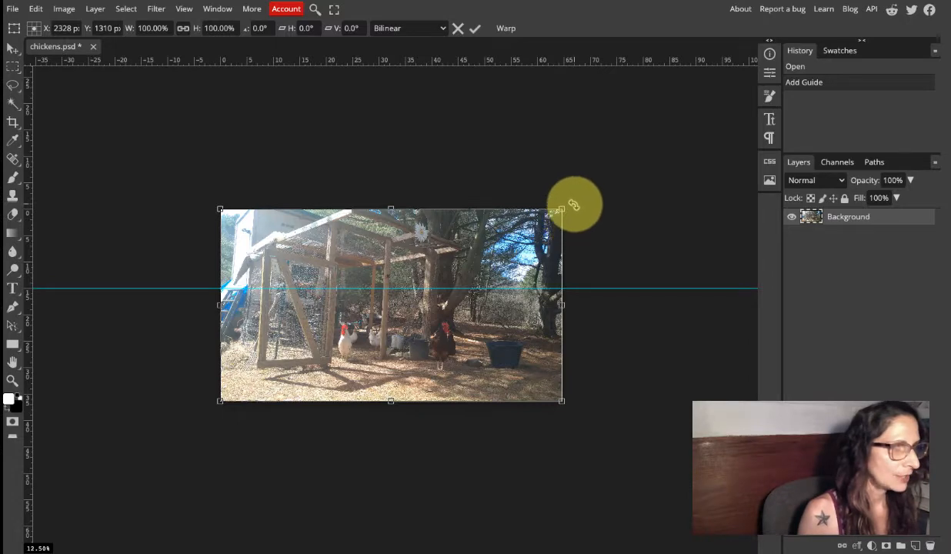
pyautogui.moveTo(573, 205); pyautogui.dragTo(573, 204)
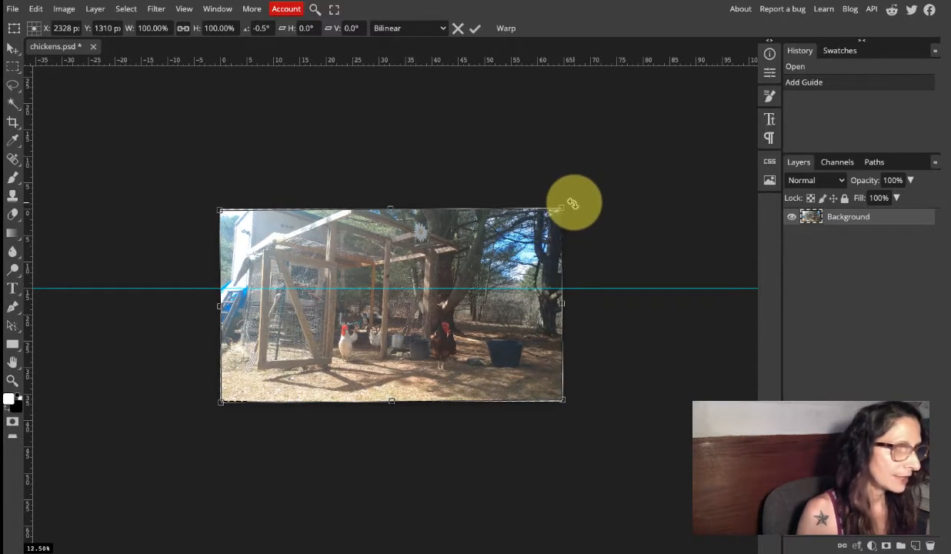
pyautogui.moveTo(572, 204); pyautogui.dragTo(574, 206)
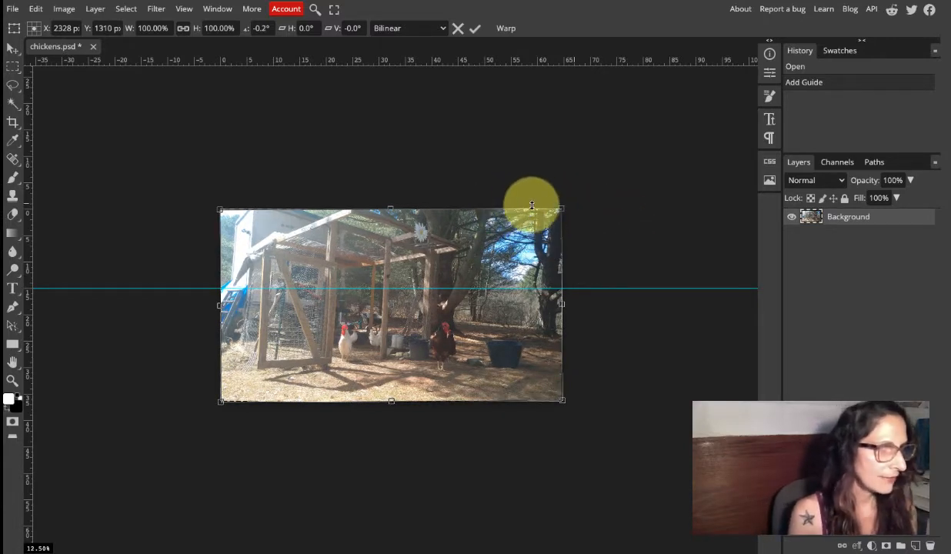
pyautogui.moveTo(566, 206); pyautogui.dragTo(590, 229)
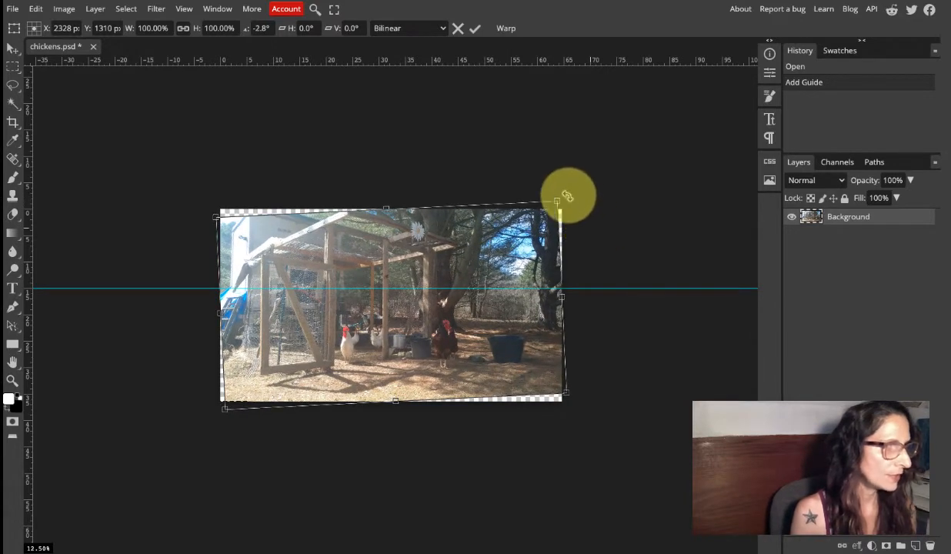
pyautogui.moveTo(567, 196); pyautogui.dragTo(573, 202)
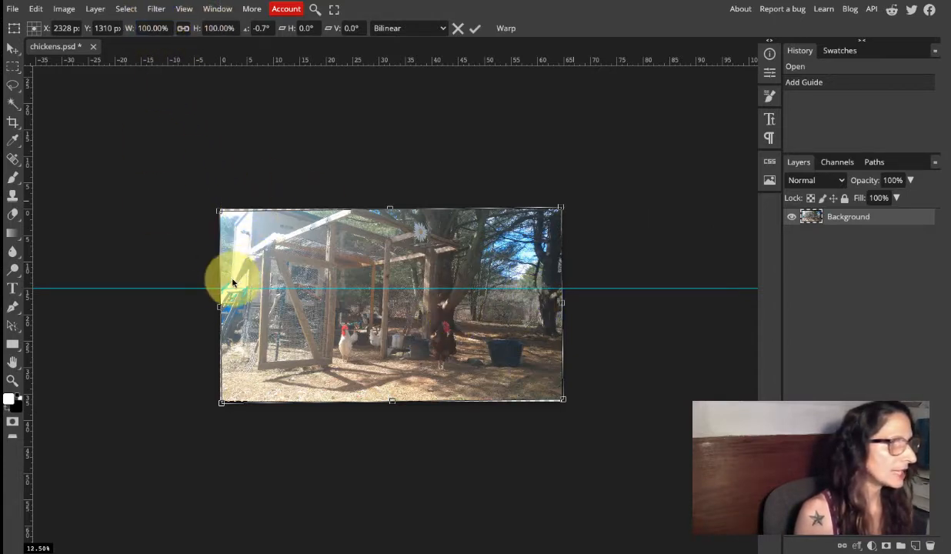
# Crop the photo's lower and left edges to about 60.9 by 35.4 inches with the Crop tool.
pyautogui.rightClick(16, 123)
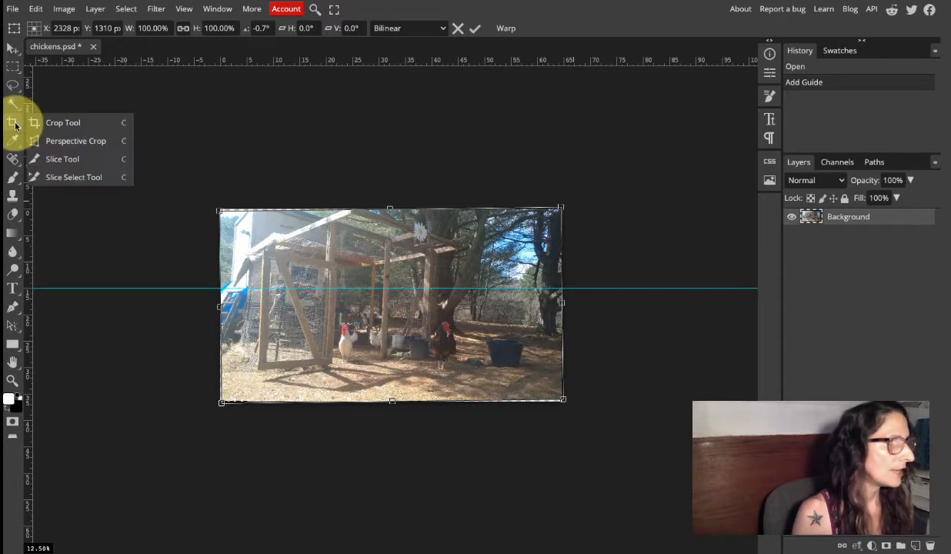
pyautogui.click(63, 123)
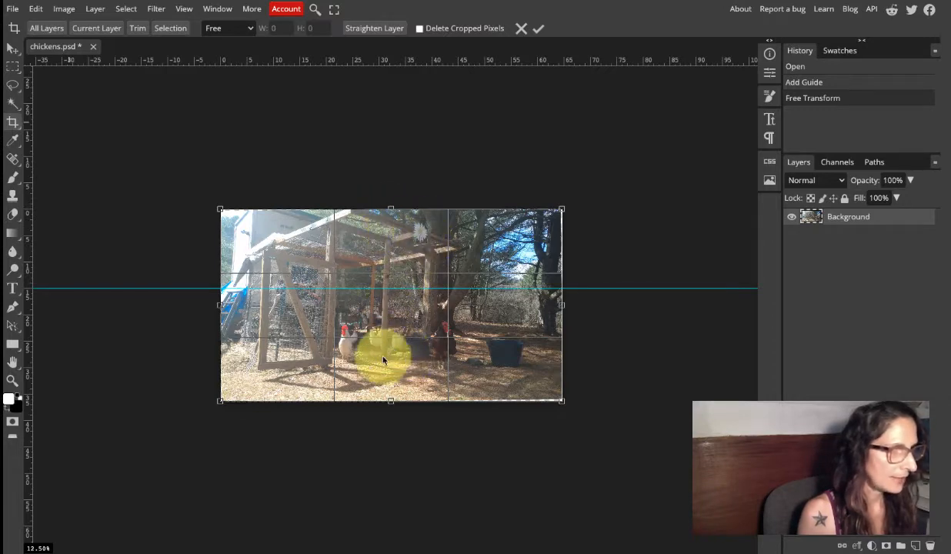
pyautogui.moveTo(390, 399); pyautogui.dragTo(391, 396)
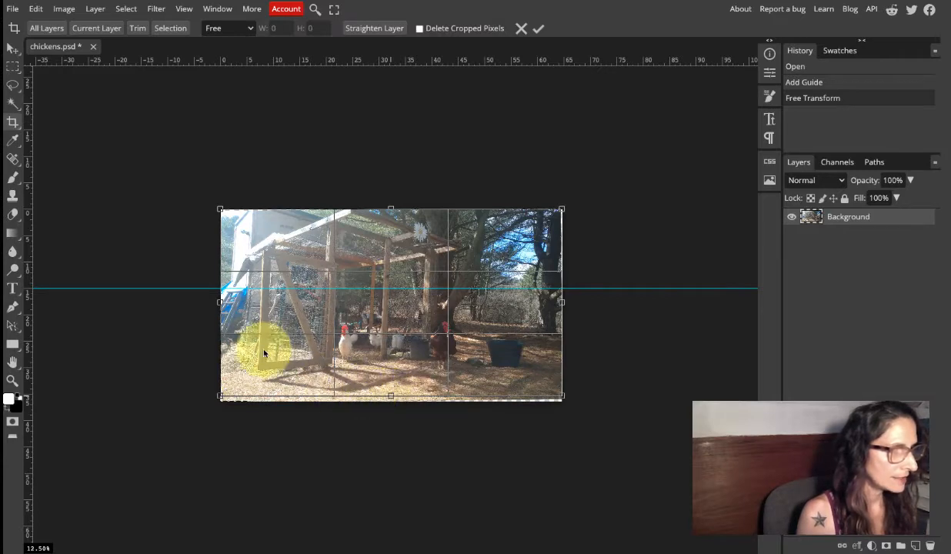
pyautogui.moveTo(220, 303); pyautogui.dragTo(240, 298)
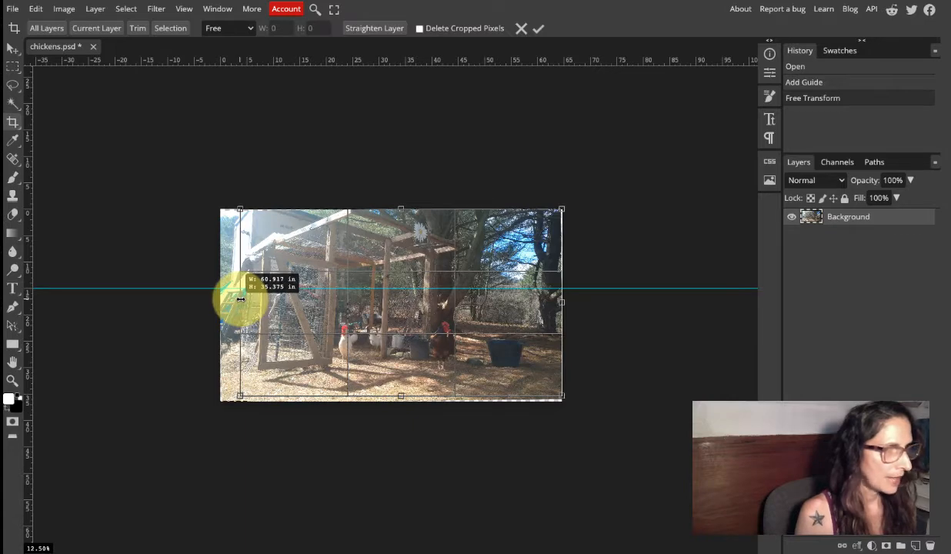
pyautogui.press('Return')
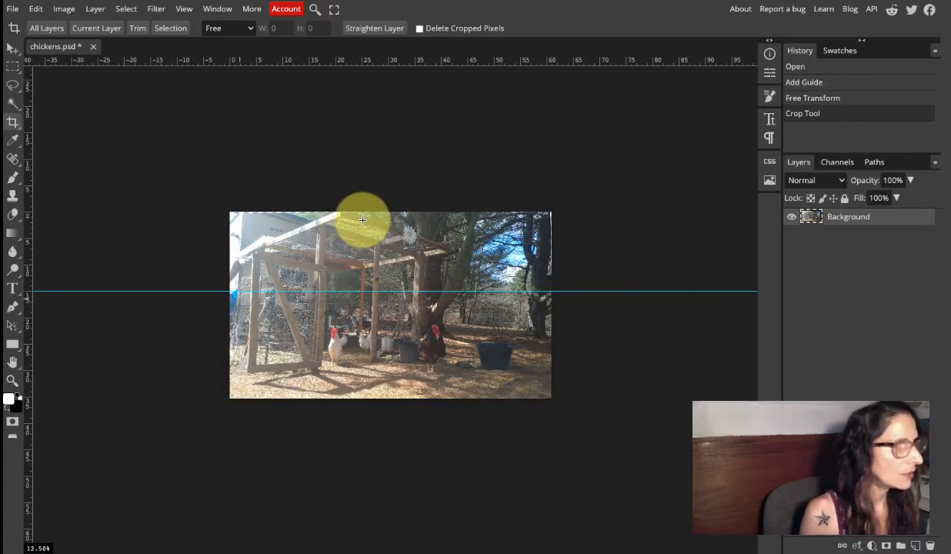
# Crop the photo's upper and right edges to about 56.2 by 34.2 inches.
pyautogui.click(10, 121)
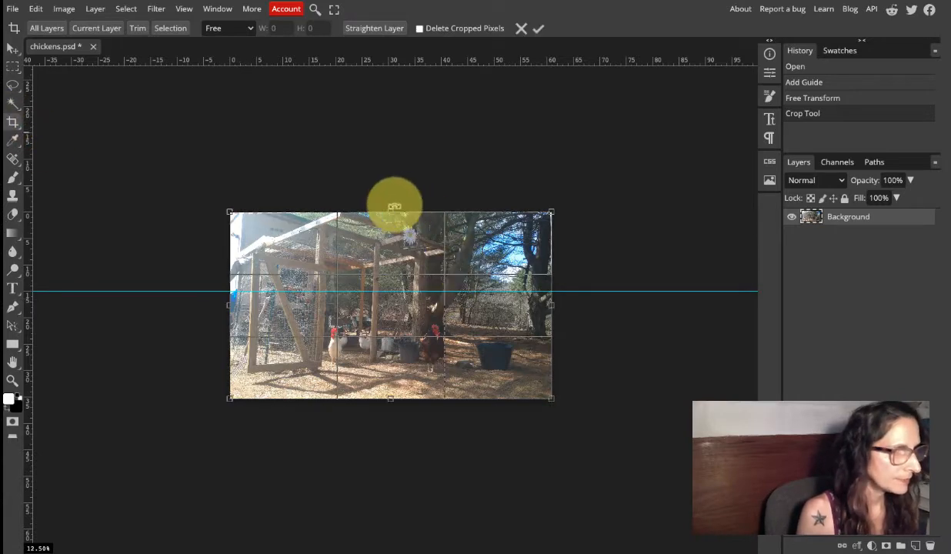
pyautogui.moveTo(392, 211); pyautogui.dragTo(392, 218)
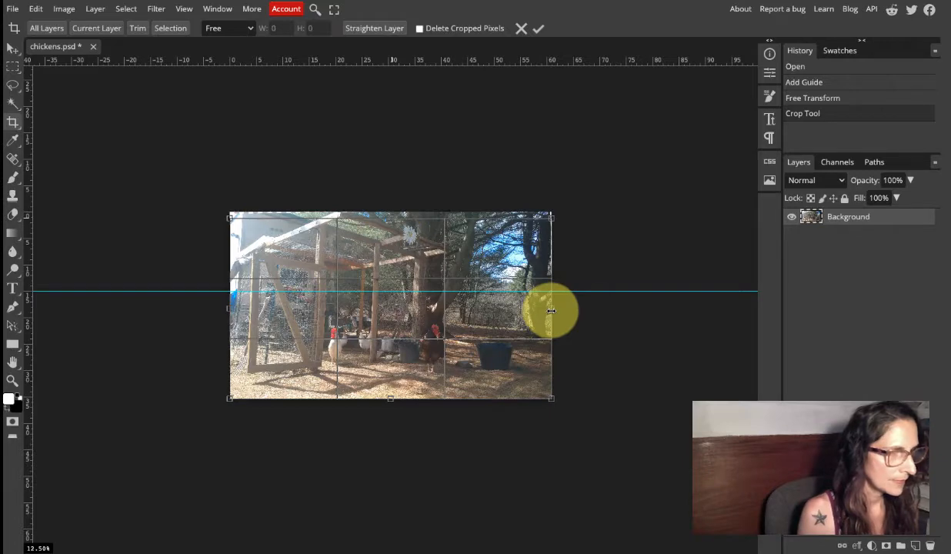
pyautogui.moveTo(550, 310); pyautogui.dragTo(526, 309)
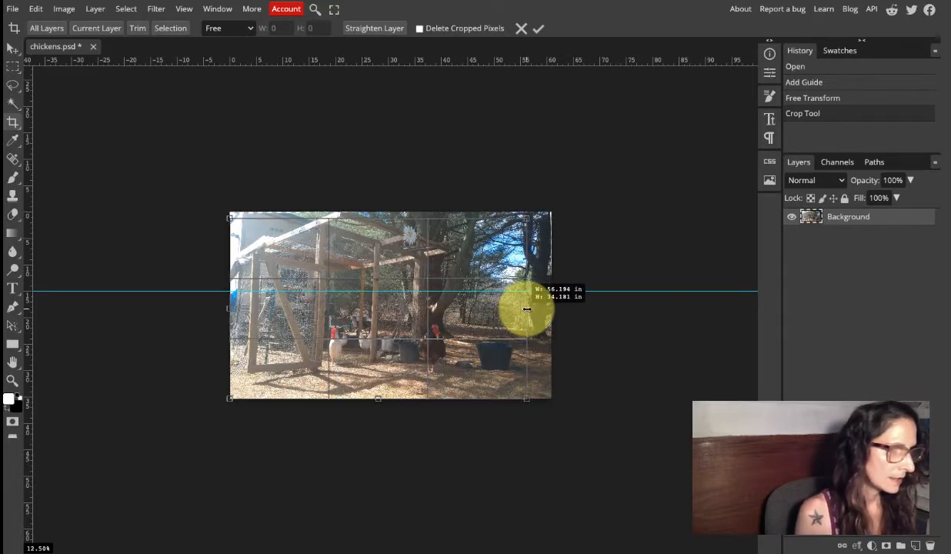
pyautogui.moveTo(526, 309); pyautogui.dragTo(528, 310)
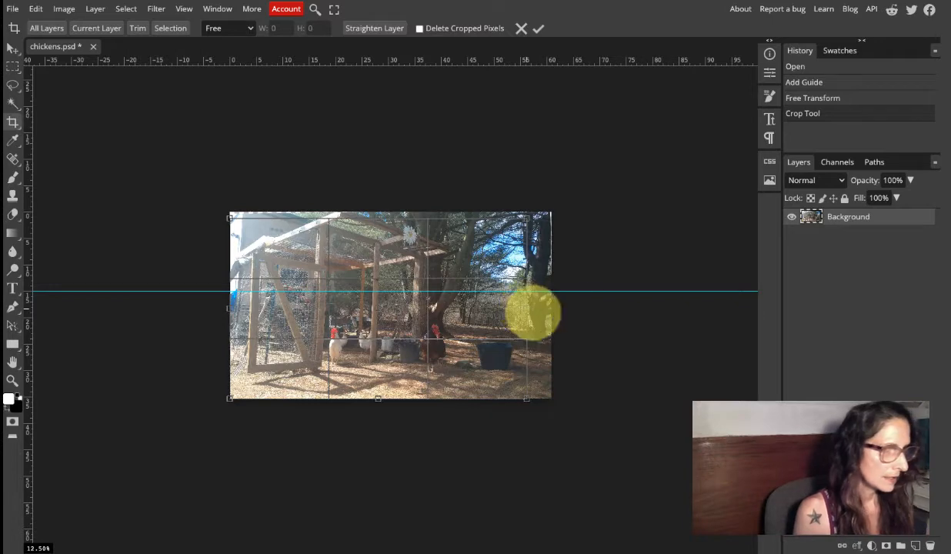
pyautogui.click(538, 30)
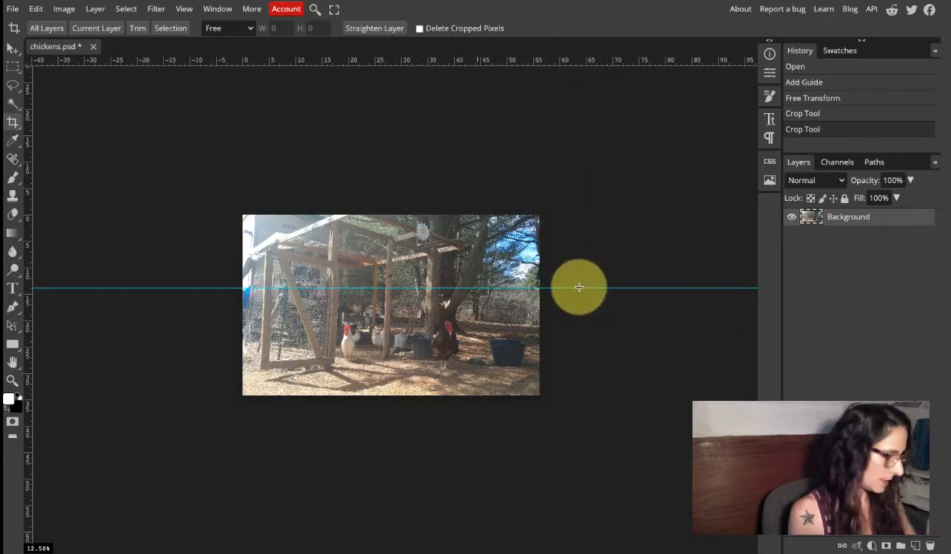
# Start a Hue/Saturation adjustment on the photo and set the Master range's saturation to 19.
pyautogui.press('z')
pyautogui.click(476, 352)
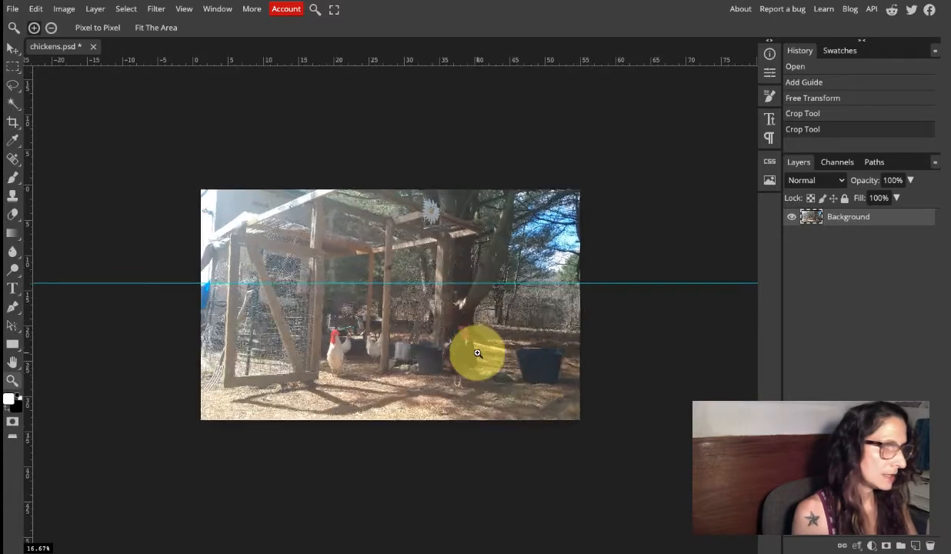
pyautogui.click(477, 352)
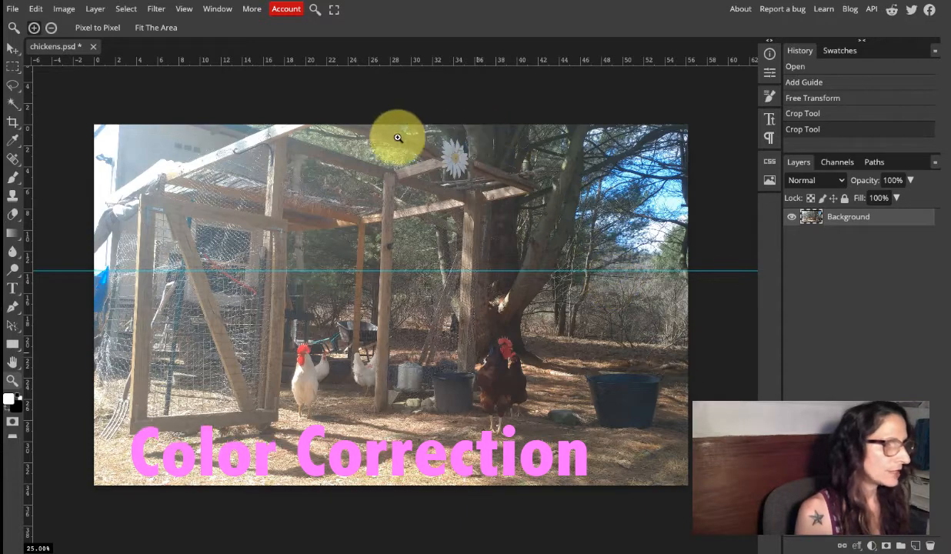
pyautogui.click(63, 9)
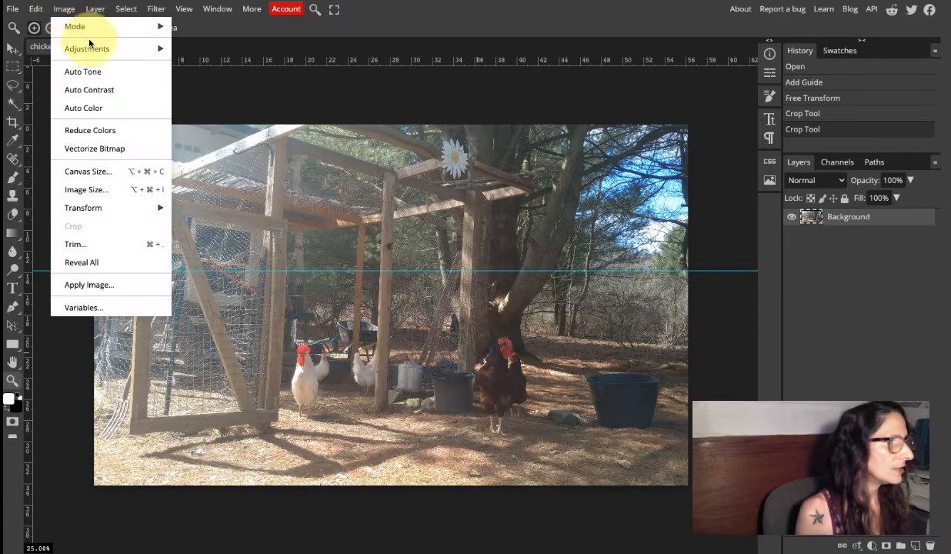
pyautogui.moveTo(95, 46)
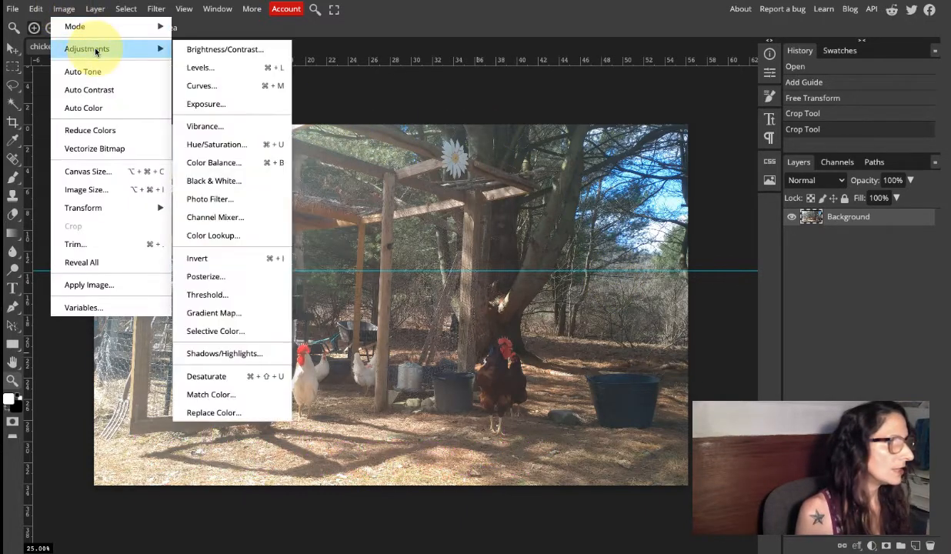
pyautogui.click(256, 146)
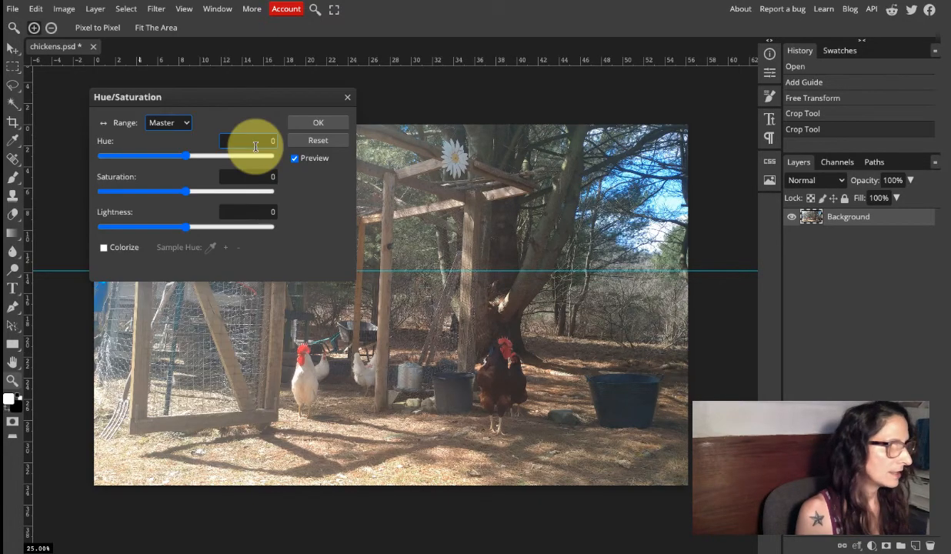
pyautogui.moveTo(263, 100); pyautogui.dragTo(862, 113)
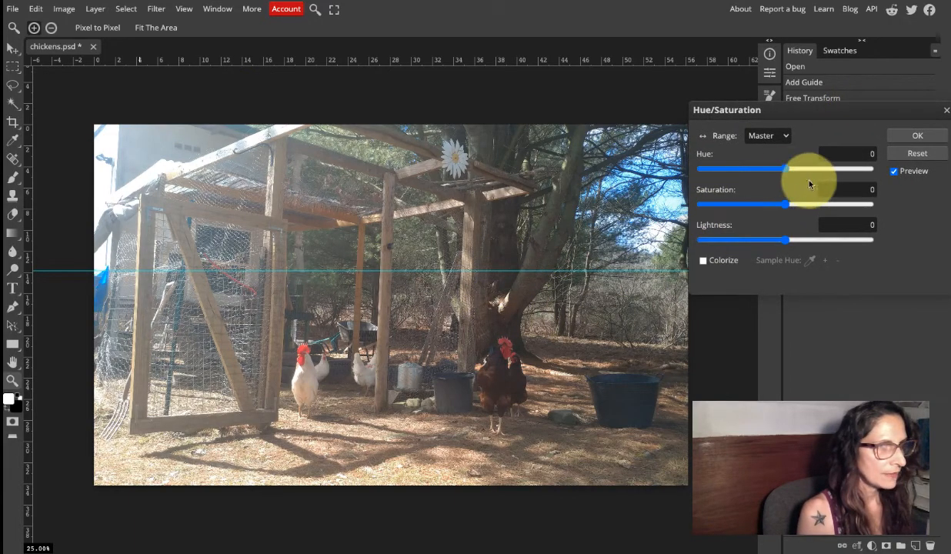
pyautogui.moveTo(789, 206); pyautogui.dragTo(700, 206)
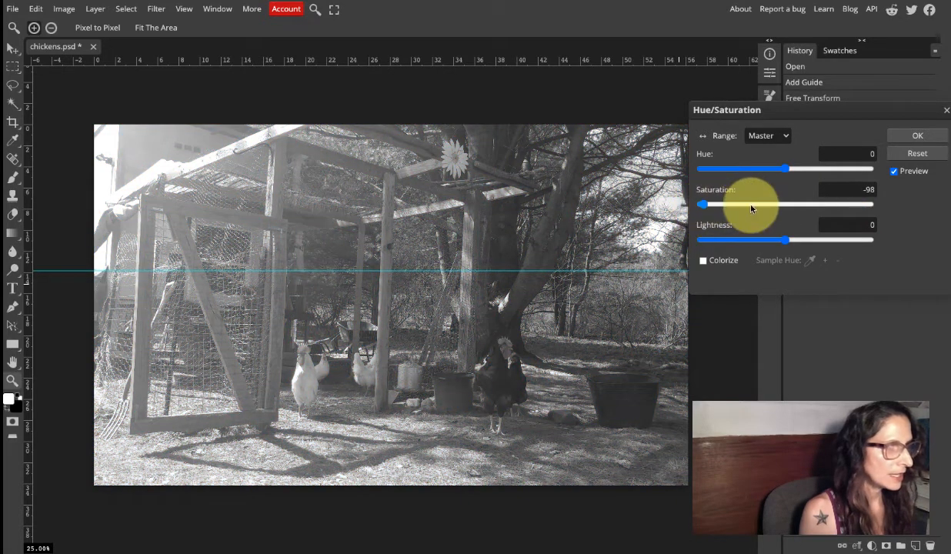
pyautogui.click(778, 204)
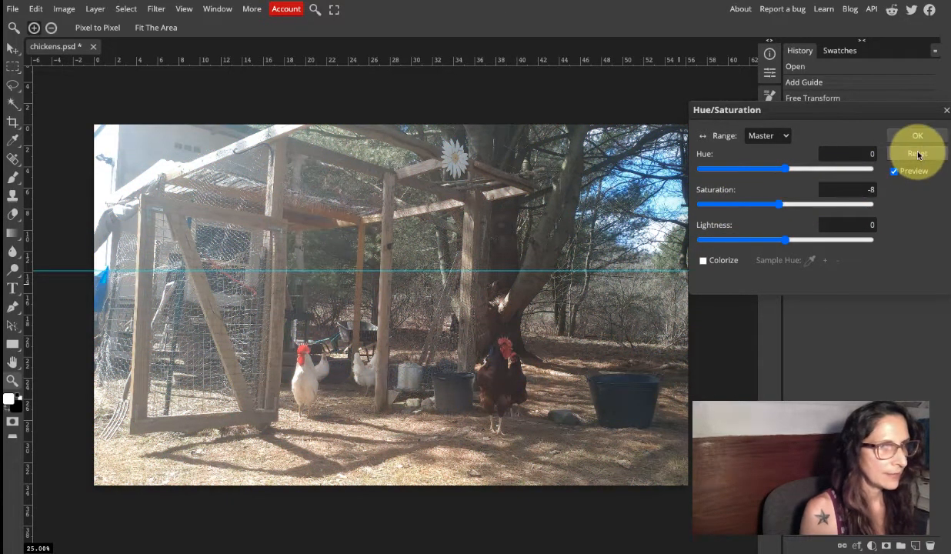
pyautogui.click(789, 205)
pyautogui.moveTo(788, 206); pyautogui.dragTo(802, 204)
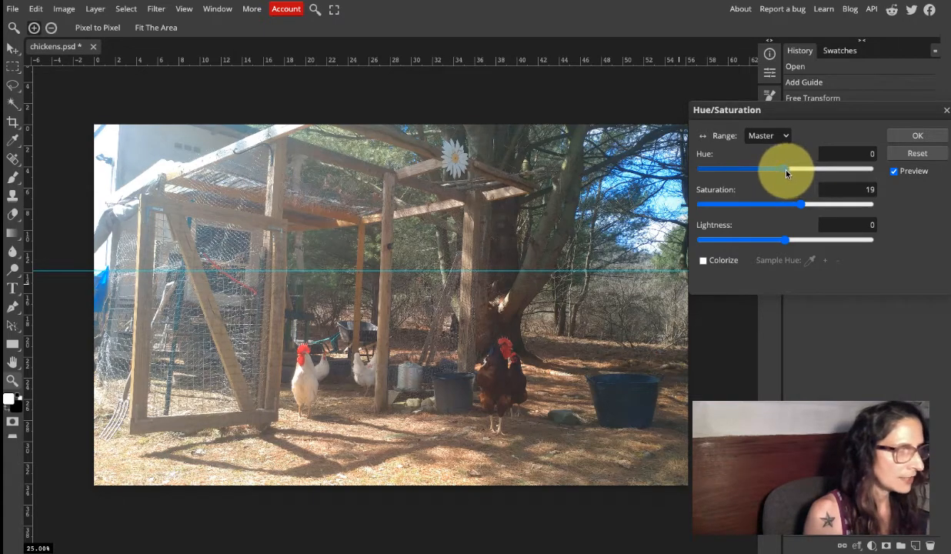
# Try a Master range hue of 100 on the photo and reset the Hue/Saturation settings.
pyautogui.moveTo(789, 171); pyautogui.dragTo(832, 172)
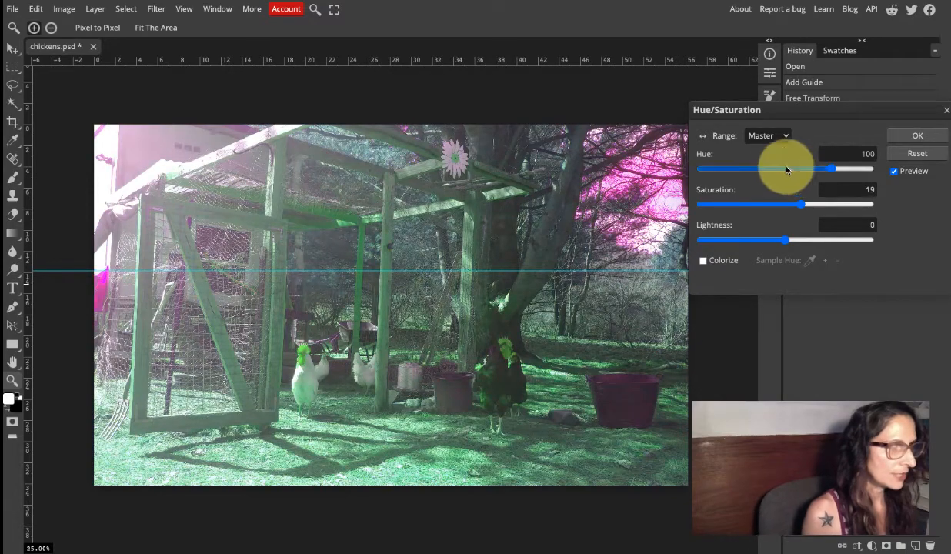
pyautogui.click(911, 154)
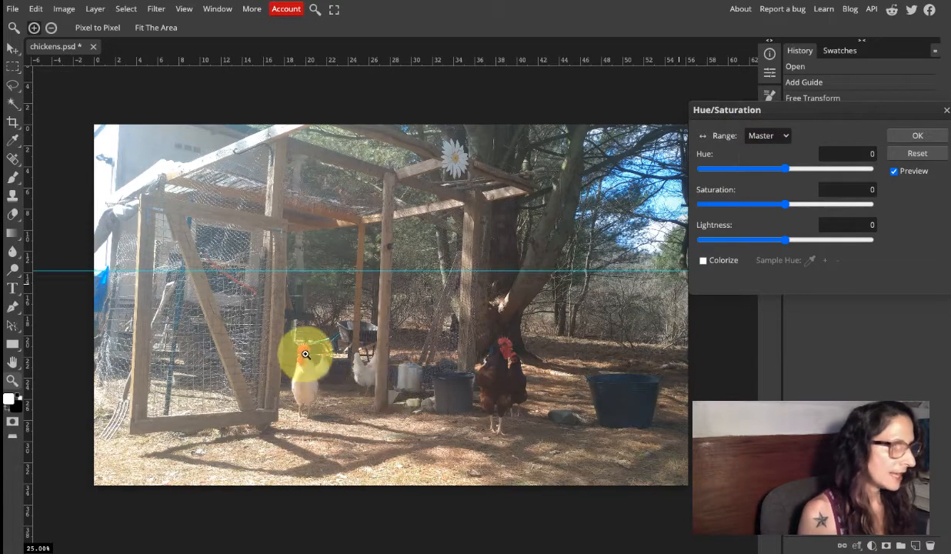
# On the Red range, try saturation 58 and hue -144 with a reset after each, and set the saturation to 26.
pyautogui.click(783, 137)
pyautogui.click(764, 152)
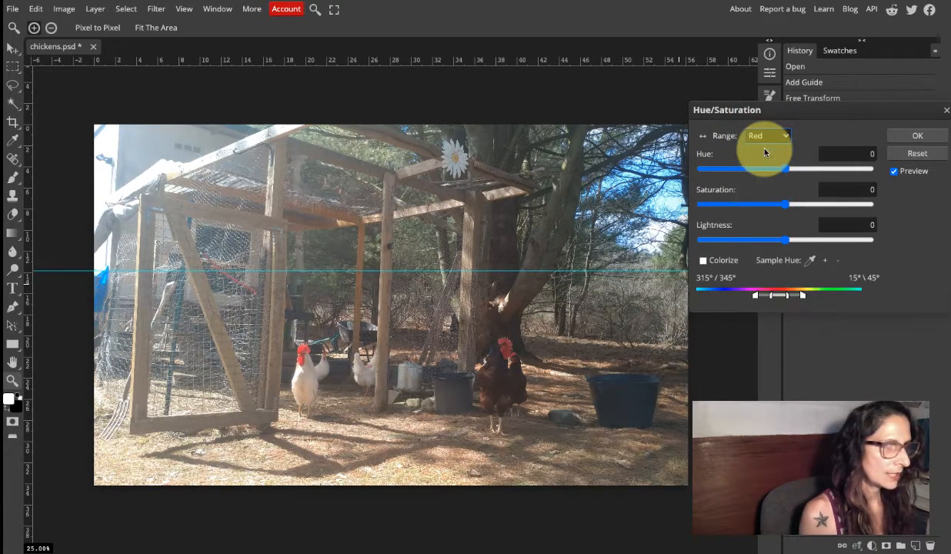
pyautogui.moveTo(788, 210); pyautogui.dragTo(836, 204)
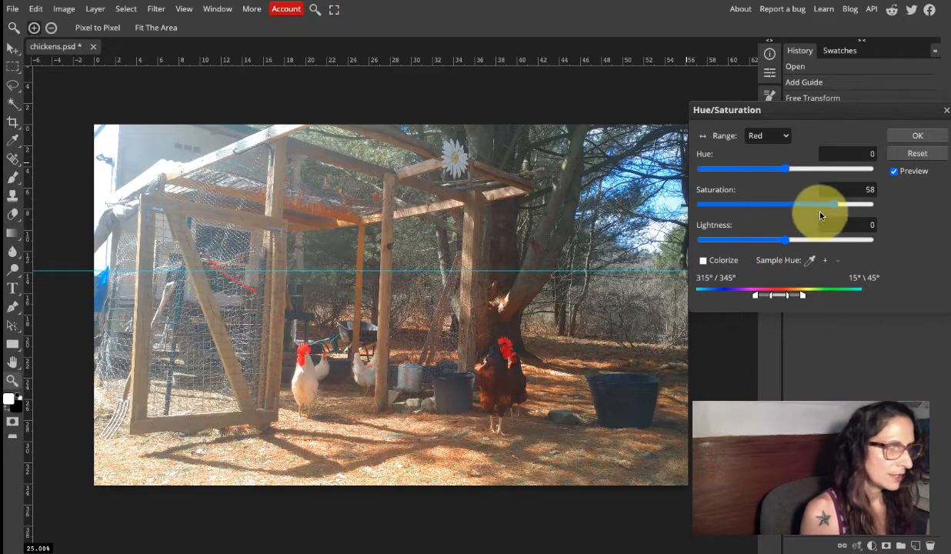
pyautogui.click(906, 157)
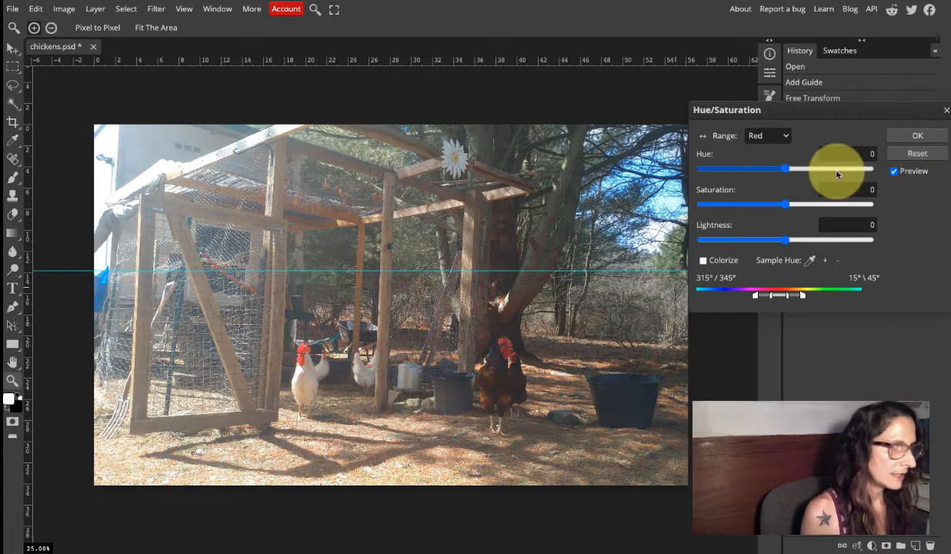
pyautogui.moveTo(787, 173); pyautogui.dragTo(717, 174)
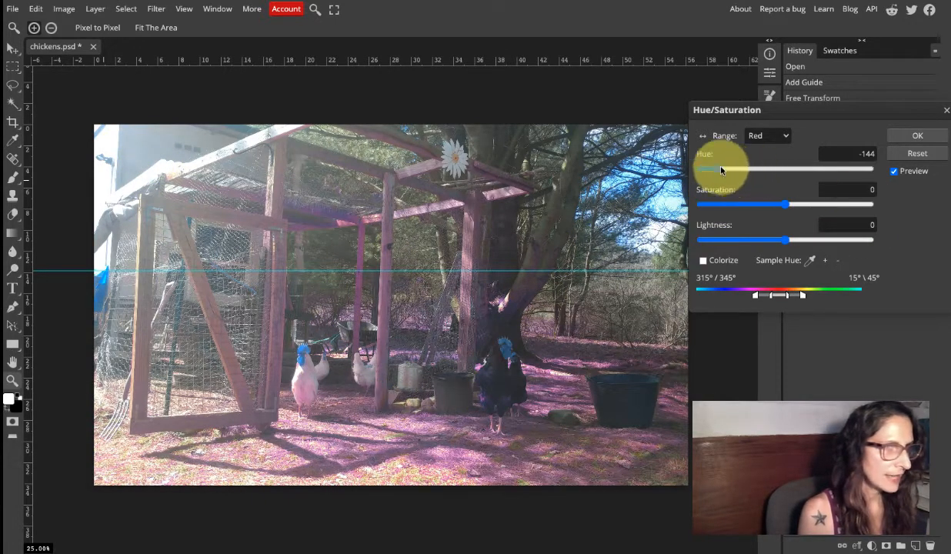
pyautogui.click(917, 155)
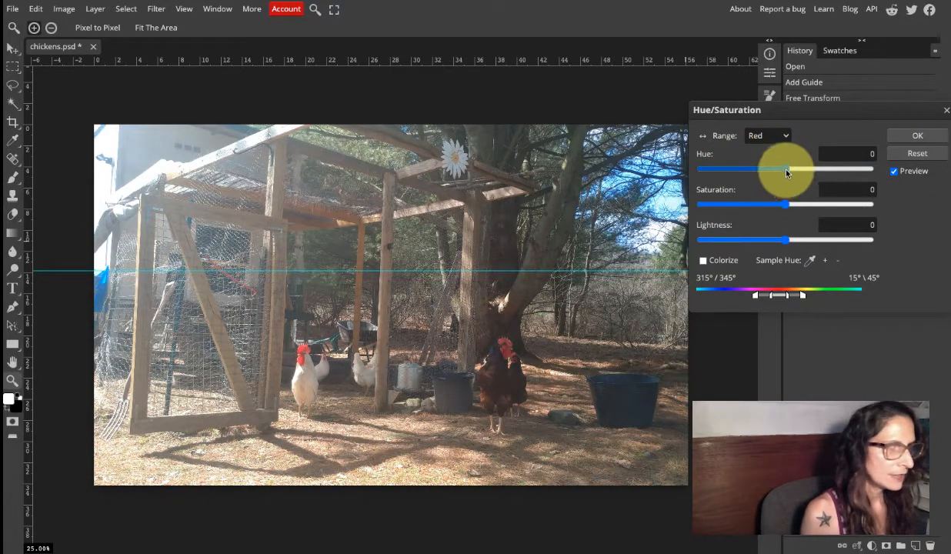
pyautogui.moveTo(786, 204); pyautogui.dragTo(805, 204)
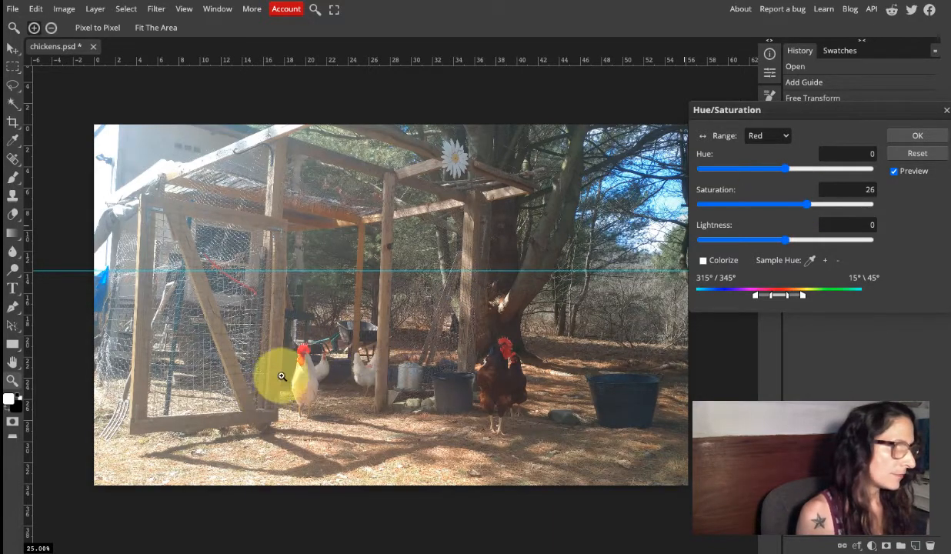
# Set the Master range's saturation to 8 and apply the Hue/Saturation adjustment.
pyautogui.click(785, 136)
pyautogui.click(769, 125)
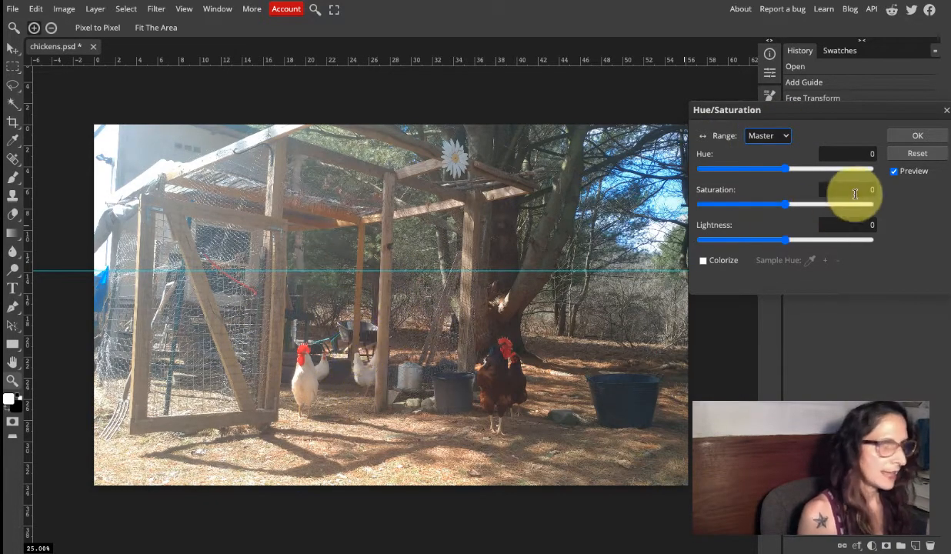
pyautogui.moveTo(785, 210); pyautogui.dragTo(793, 206)
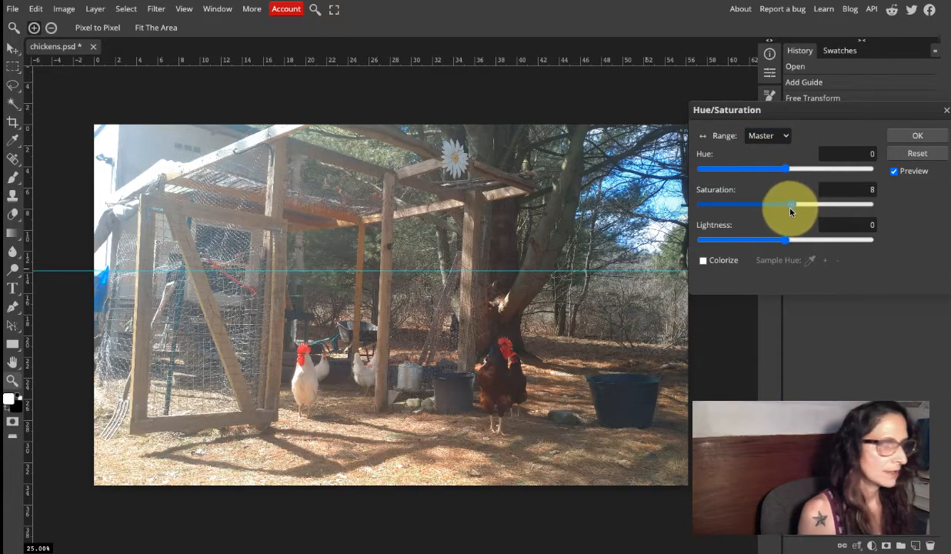
pyautogui.click(834, 225)
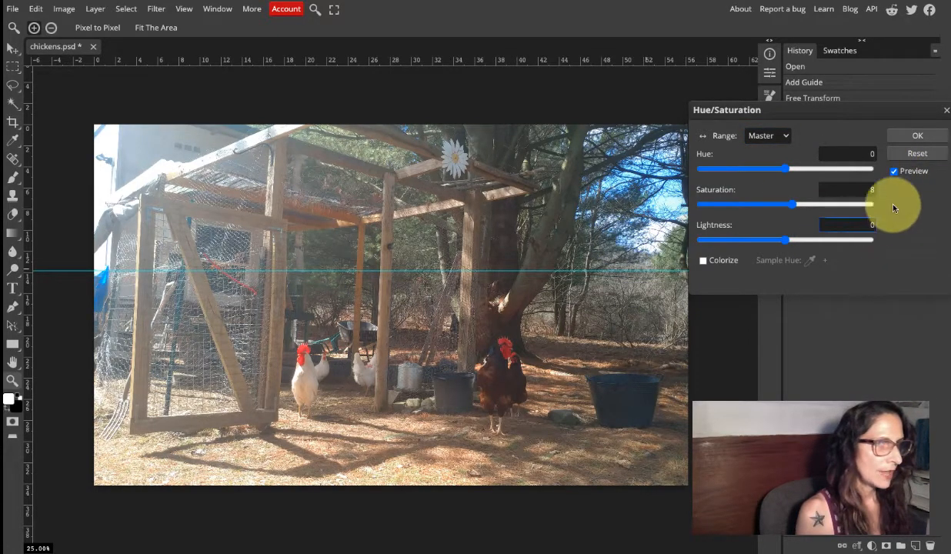
pyautogui.click(914, 136)
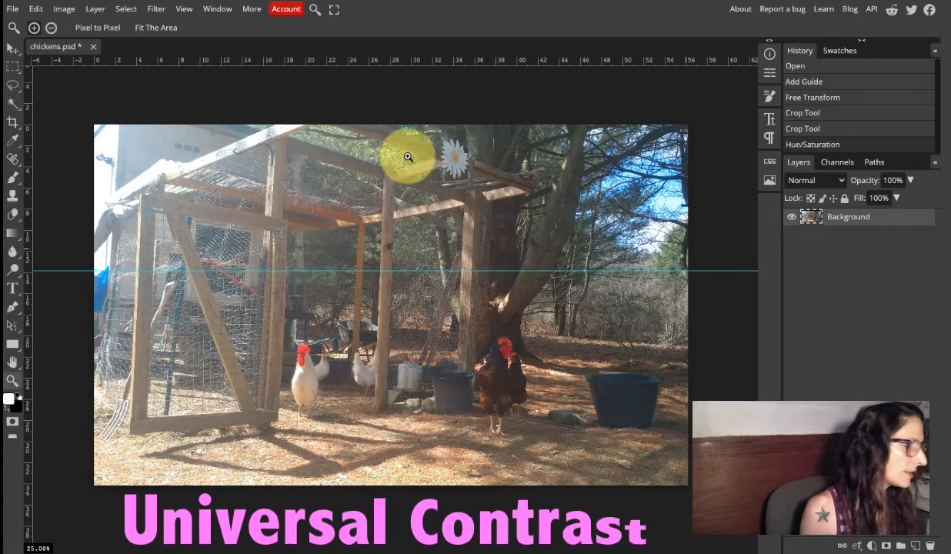
# Apply an automatic Curves adjustment to the Background layer's RGB channel, comparing the photo with and without it.
pyautogui.click(75, 10)
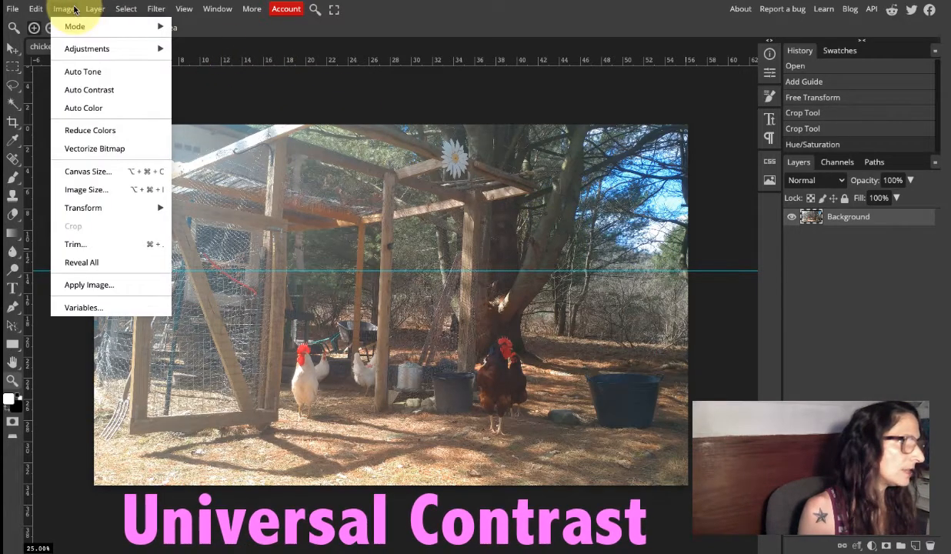
pyautogui.moveTo(96, 47)
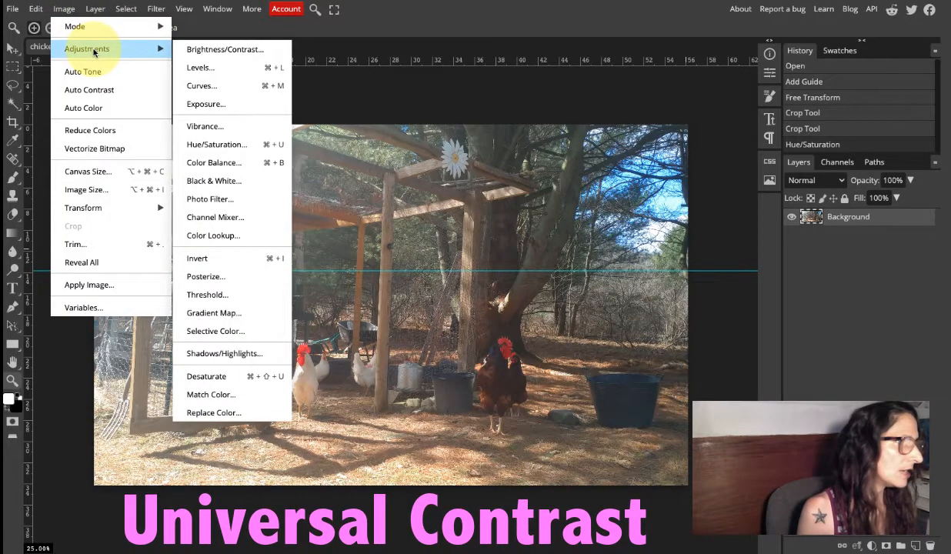
pyautogui.click(219, 91)
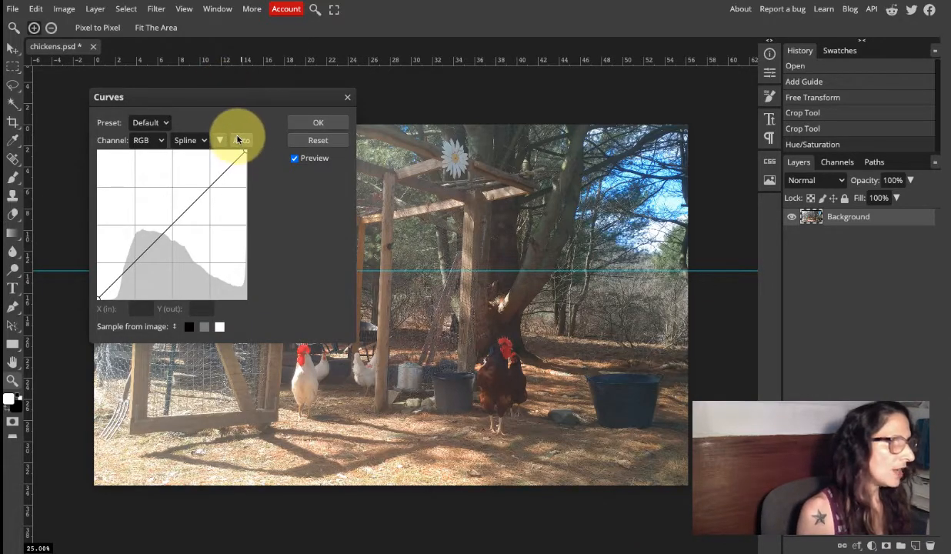
pyautogui.moveTo(221, 100); pyautogui.dragTo(802, 95)
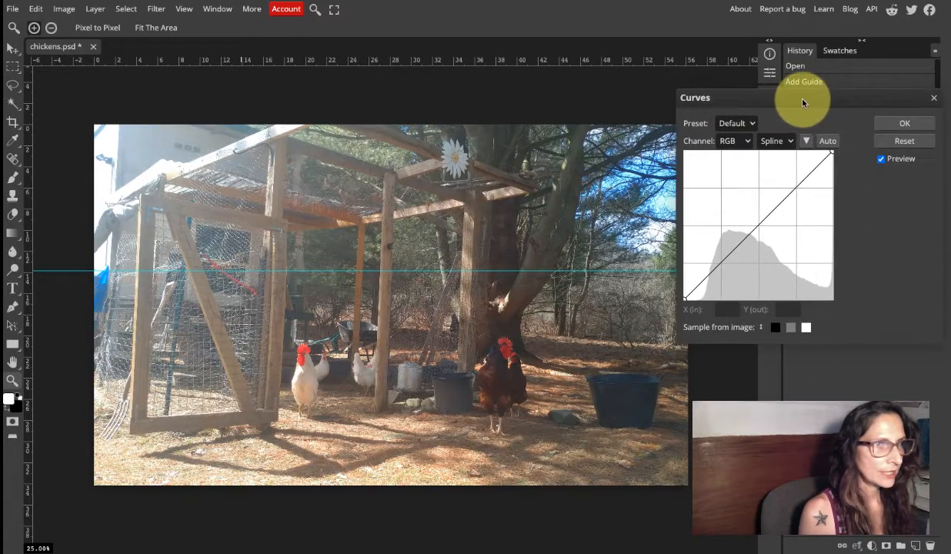
pyautogui.click(827, 142)
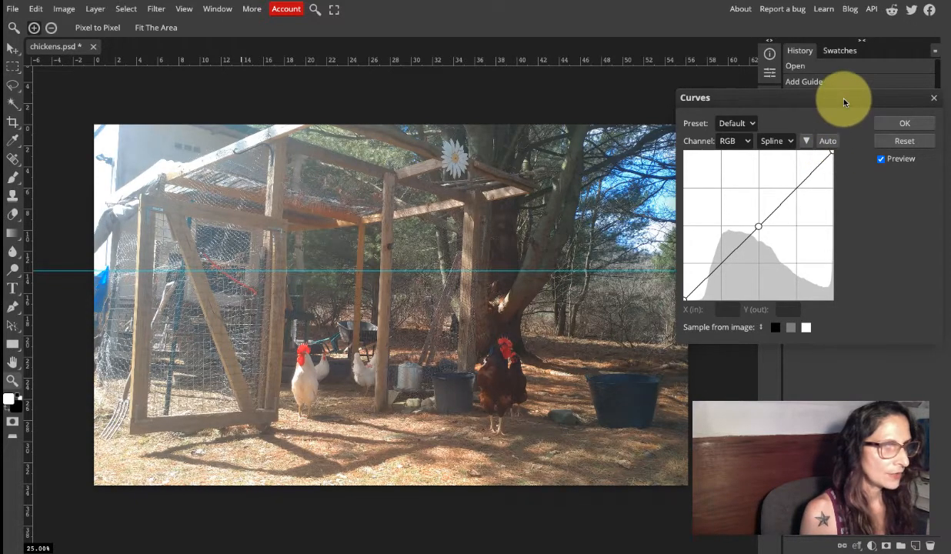
pyautogui.moveTo(843, 102); pyautogui.dragTo(839, 172)
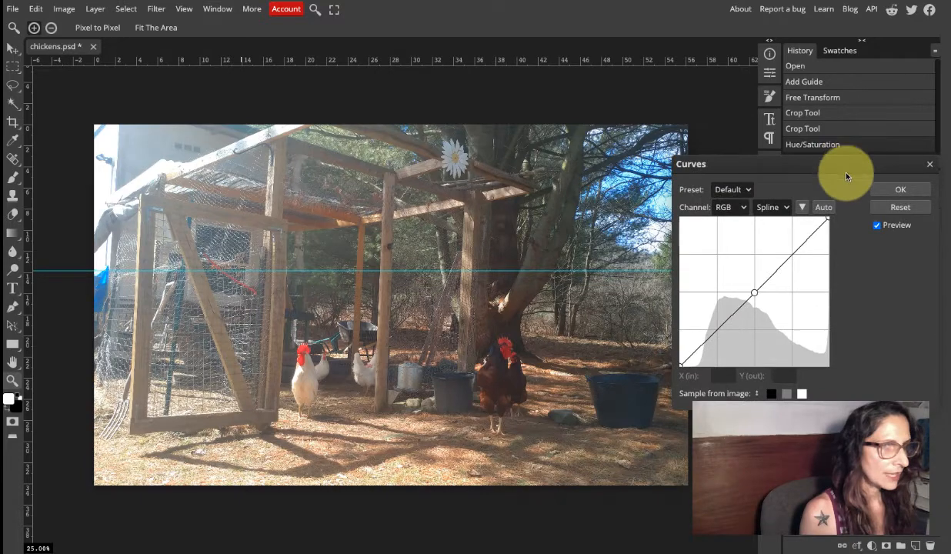
pyautogui.click(876, 227)
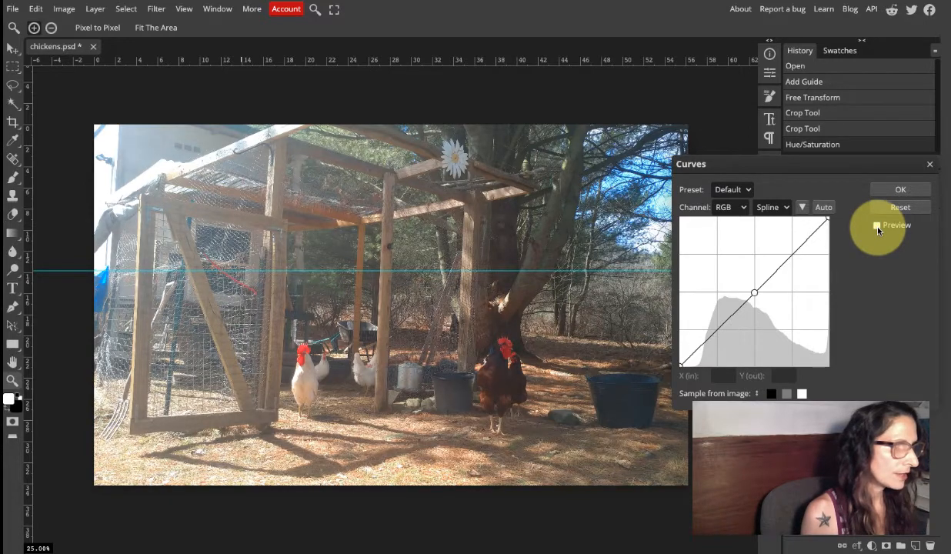
pyautogui.click(896, 192)
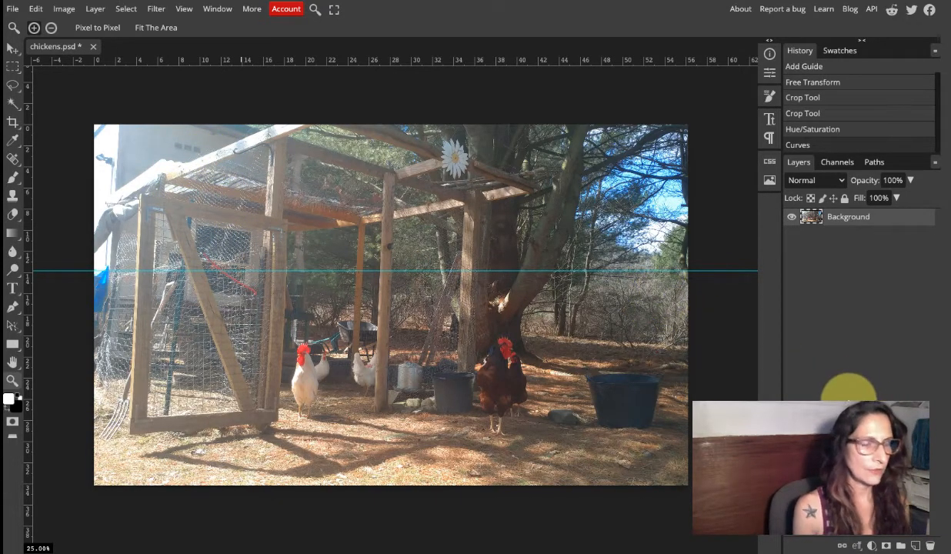
# Add a new empty layer above Background and activate the Spot Healing Brush tool.
pyautogui.click(916, 545)
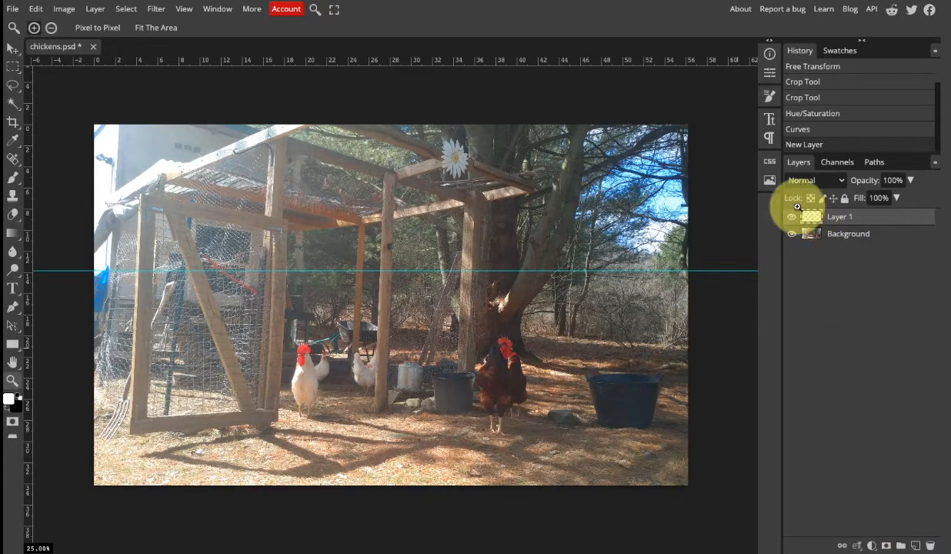
pyautogui.rightClick(12, 159)
pyautogui.click(12, 160)
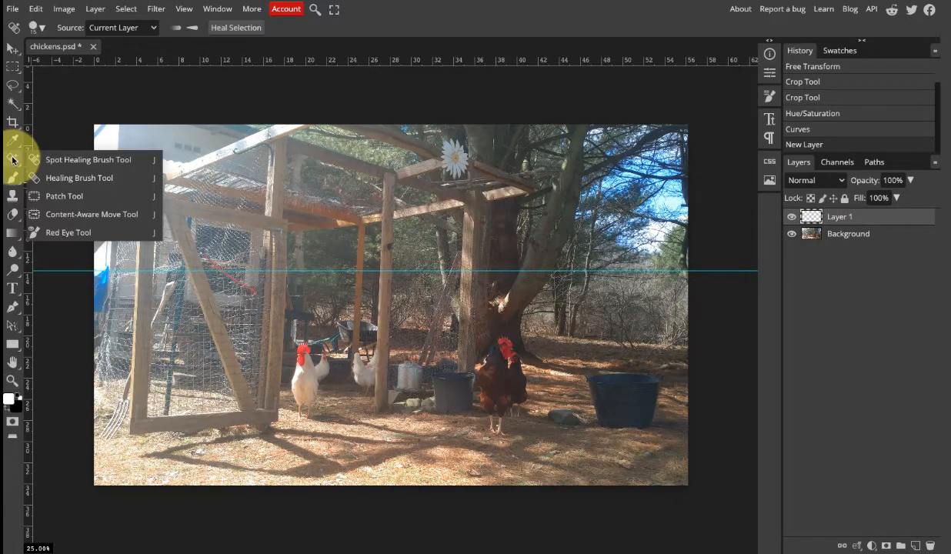
pyautogui.click(64, 160)
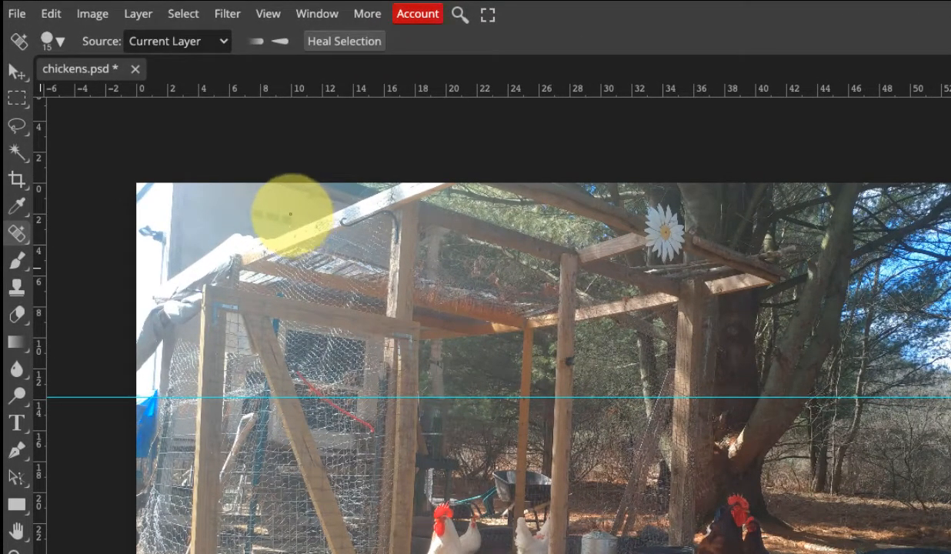
# Set the Spot Healing Brush size to 40 px.
pyautogui.click(54, 34)
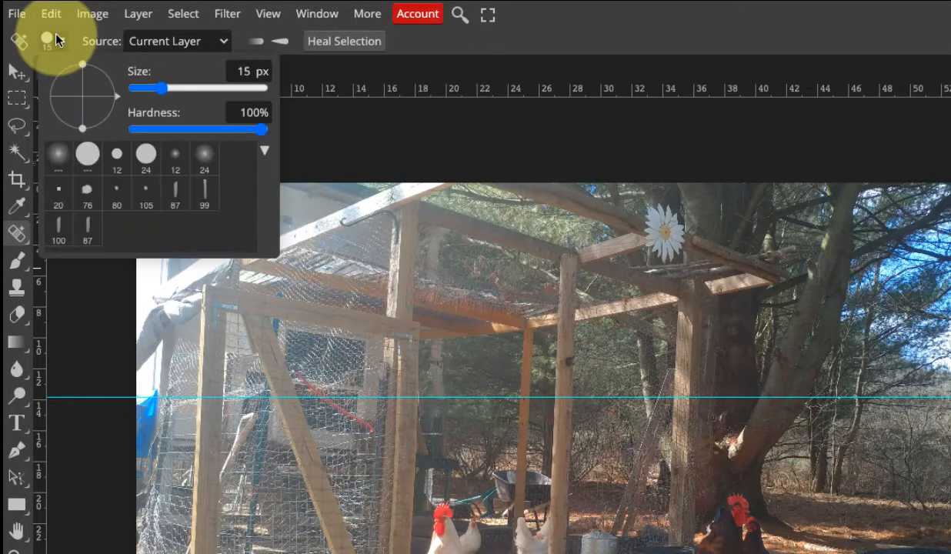
pyautogui.click(54, 38)
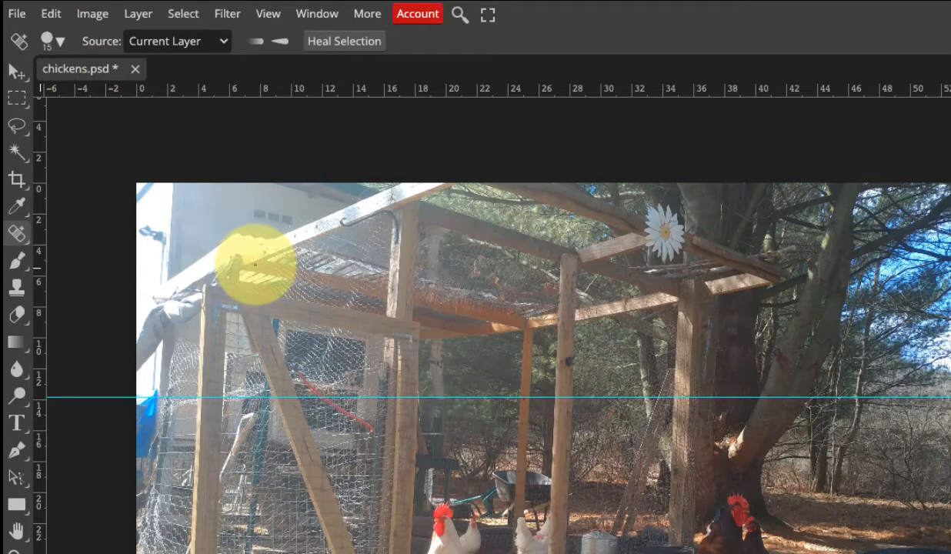
pyautogui.press(']')
pyautogui.press(']')
pyautogui.press(']')
pyautogui.press(']')
pyautogui.press(']')
pyautogui.press(']')
pyautogui.press(']')
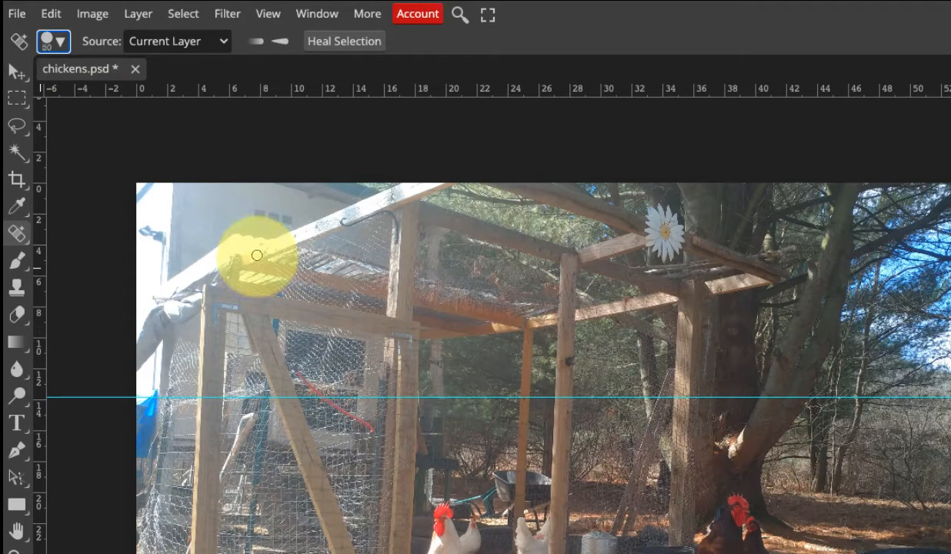
pyautogui.press(']')
pyautogui.press(']')
pyautogui.press(']')
pyautogui.press(']')
pyautogui.press('[')
pyautogui.press('[')
pyautogui.press('[')
pyautogui.press('[')
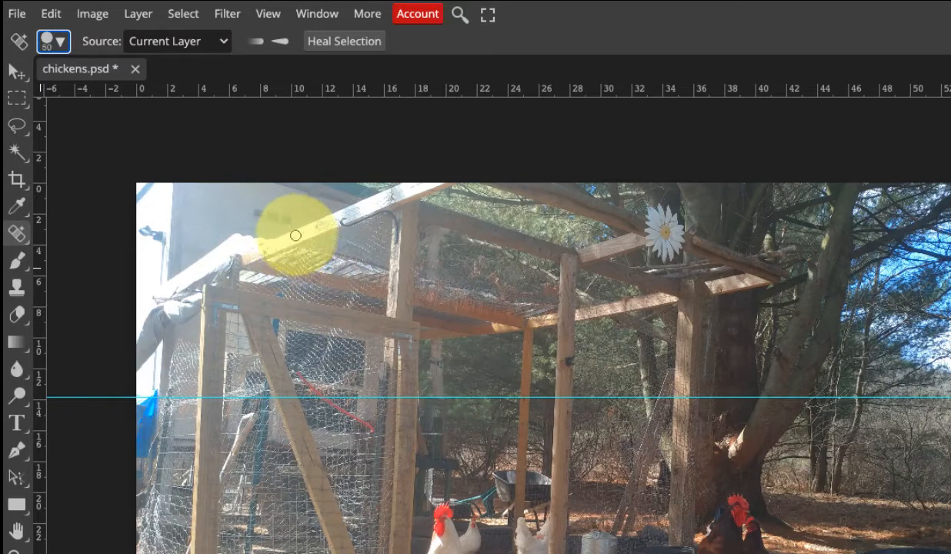
pyautogui.press('[')
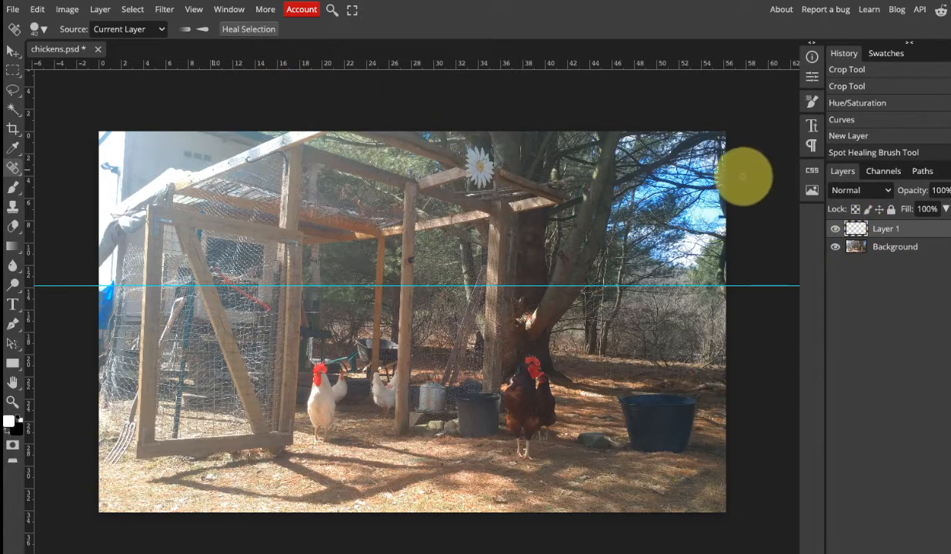
# Undo the last healing stroke and heal two spots on the coop's upper-left roof beam with the source set to Current & Below.
pyautogui.hotkey('ctrl', 'z')
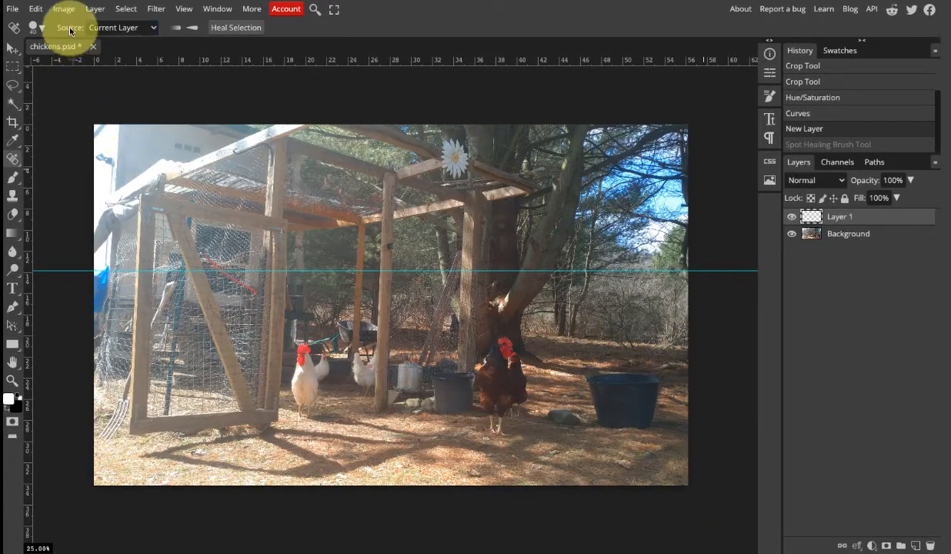
pyautogui.click(152, 31)
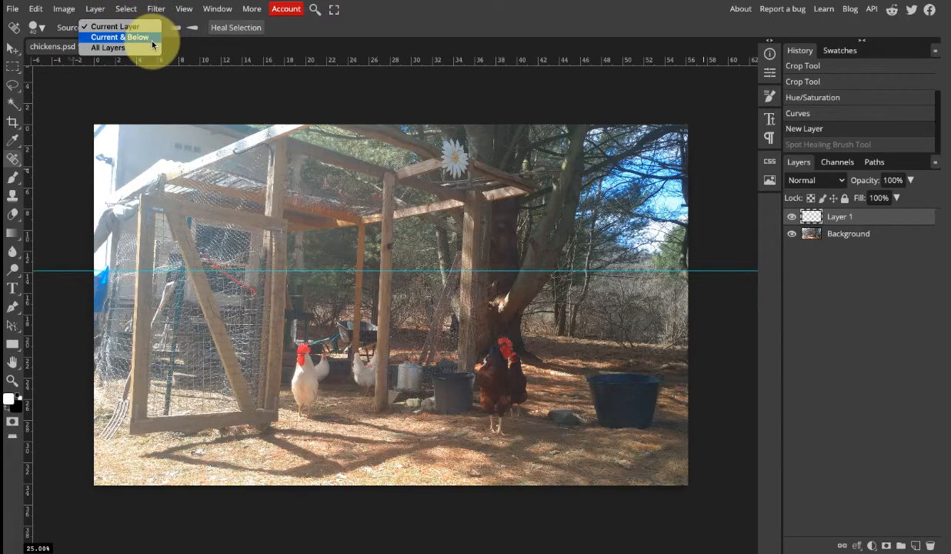
pyautogui.click(153, 37)
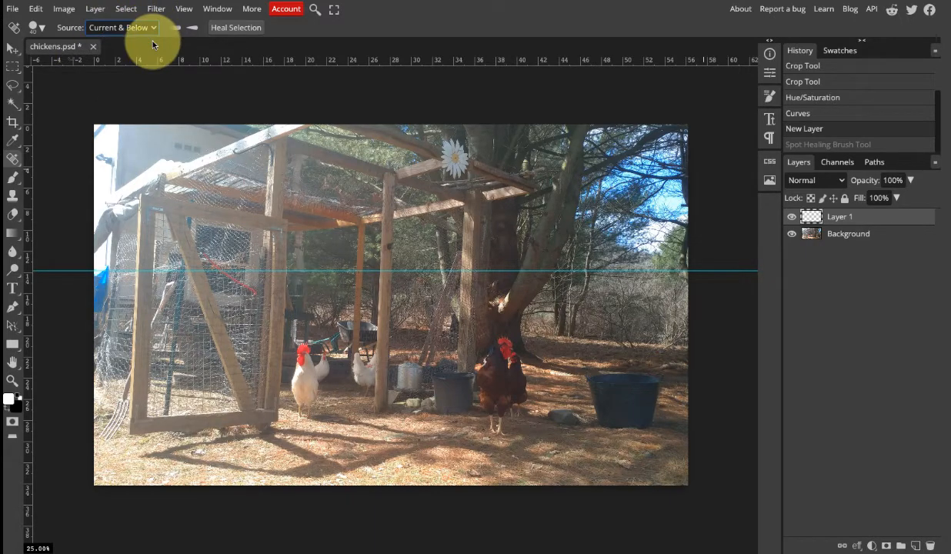
pyautogui.click(202, 160)
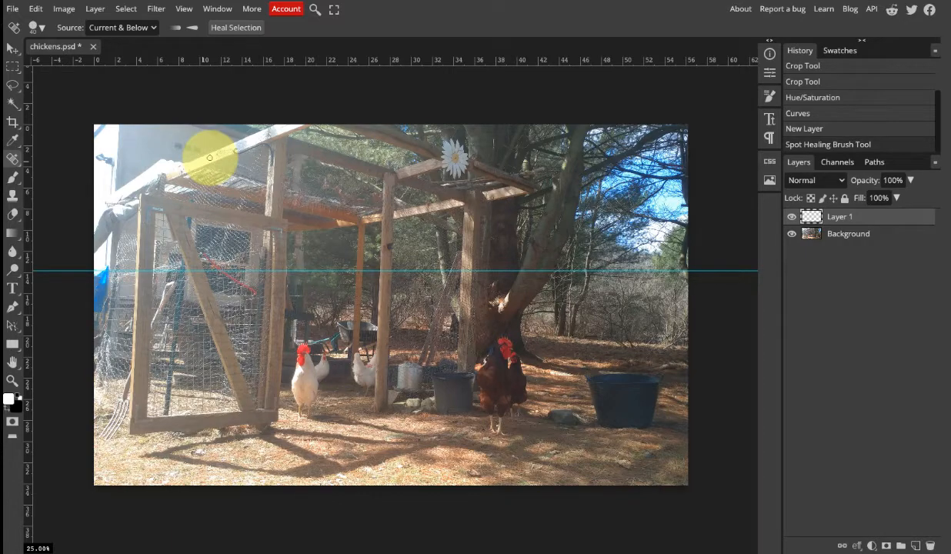
pyautogui.click(209, 158)
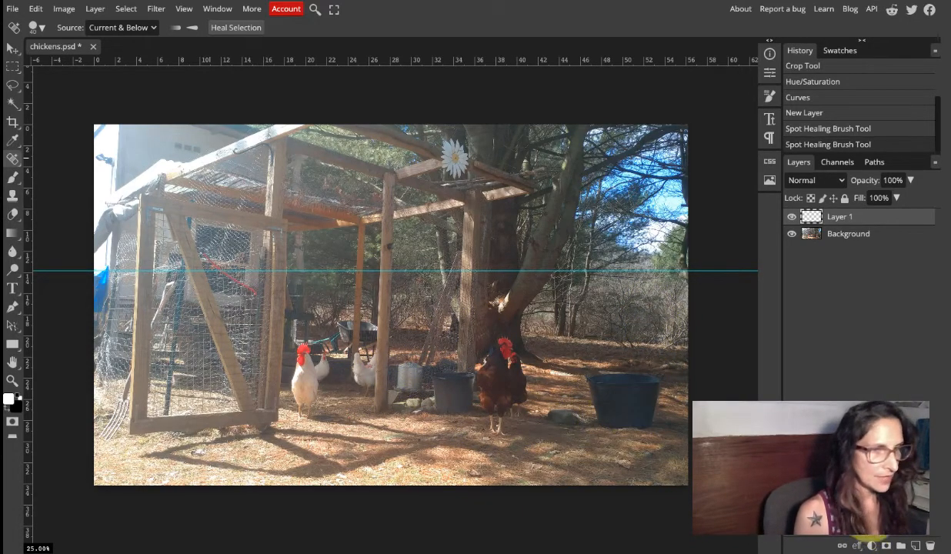
# Add a Curves adjustment layer above Layer 1.
pyautogui.click(872, 545)
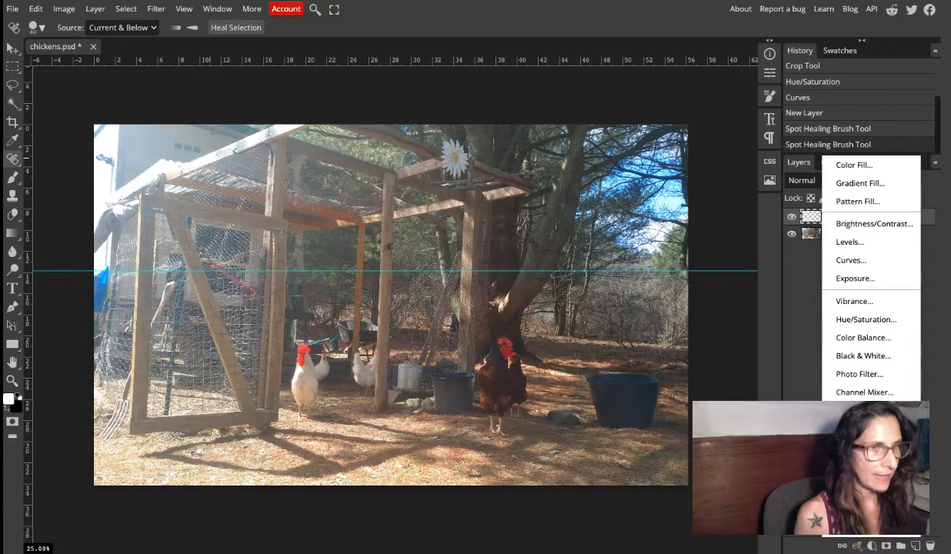
pyautogui.click(855, 260)
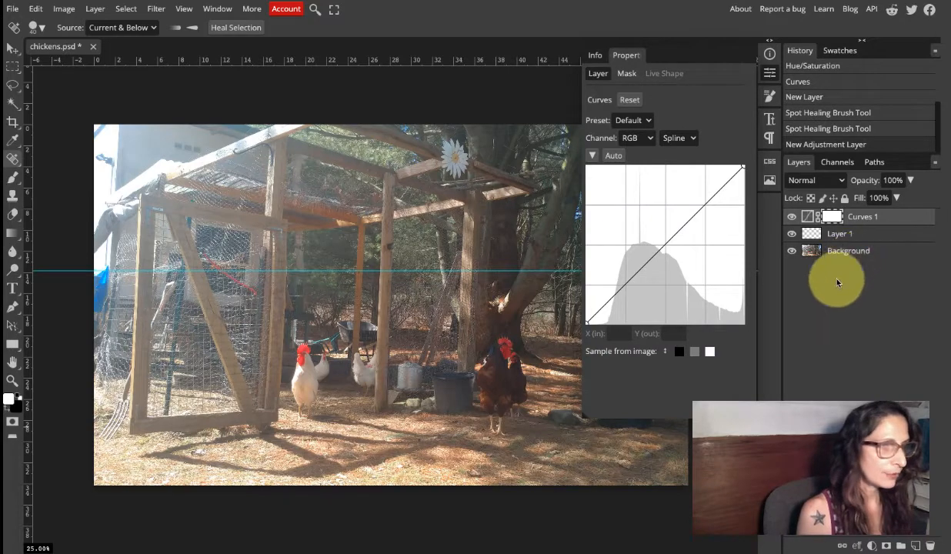
# Rename Layer 1, which holds the healing strokes, as Dust.
pyautogui.doubleClick(838, 236)
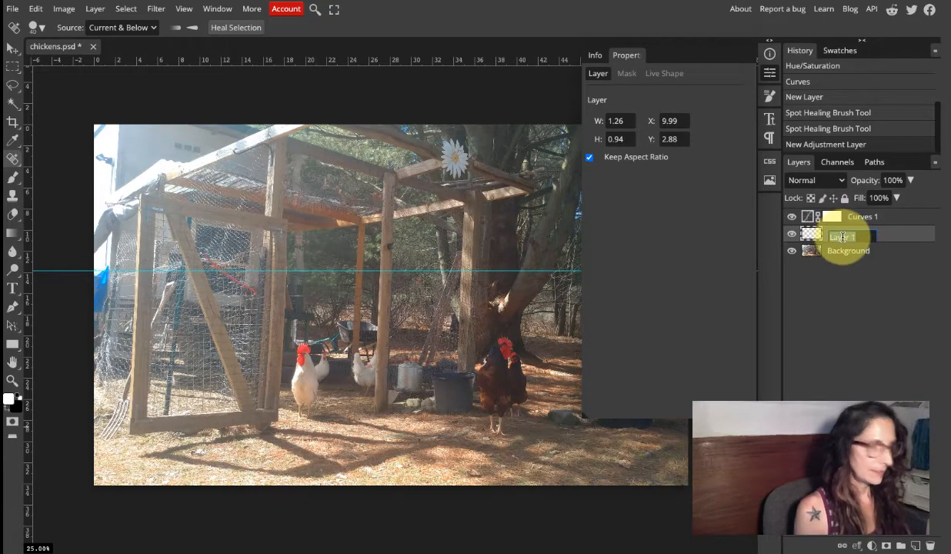
pyautogui.write('DS')
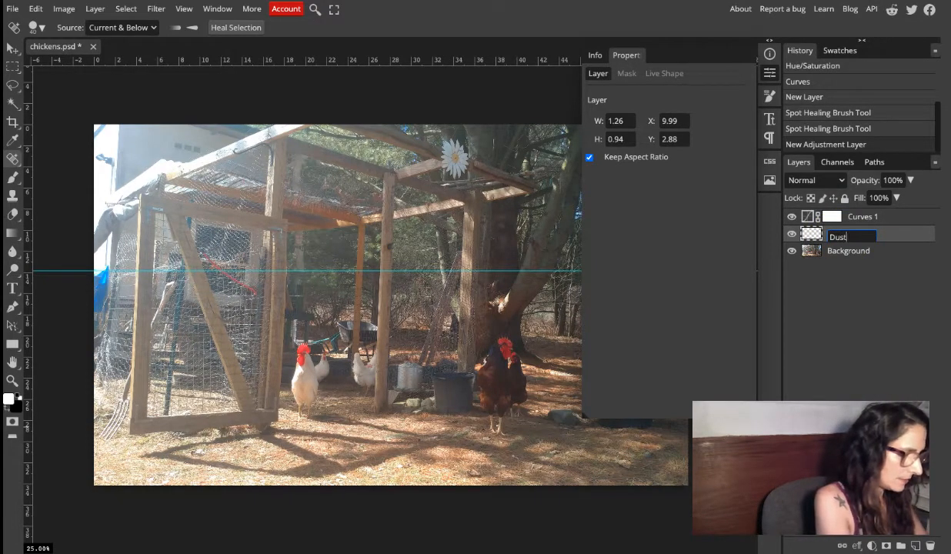
pyautogui.write('st')
pyautogui.click(821, 233)
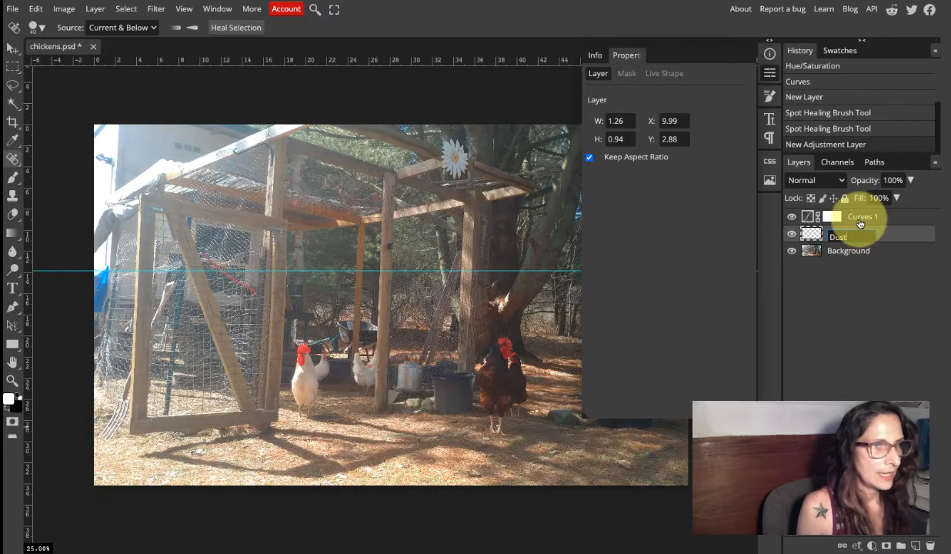
# Rename the Curves 1 adjustment layer as Light.
pyautogui.doubleClick(861, 220)
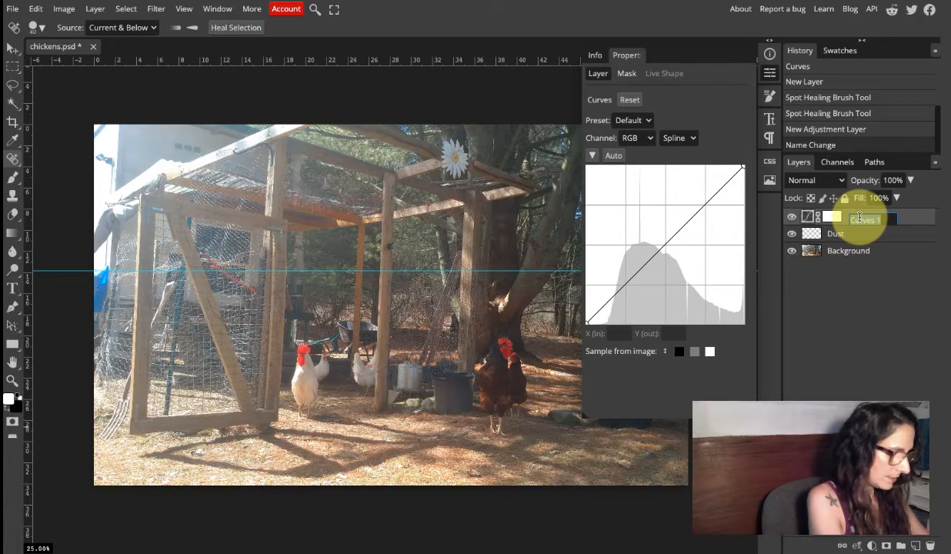
pyautogui.write('Light')
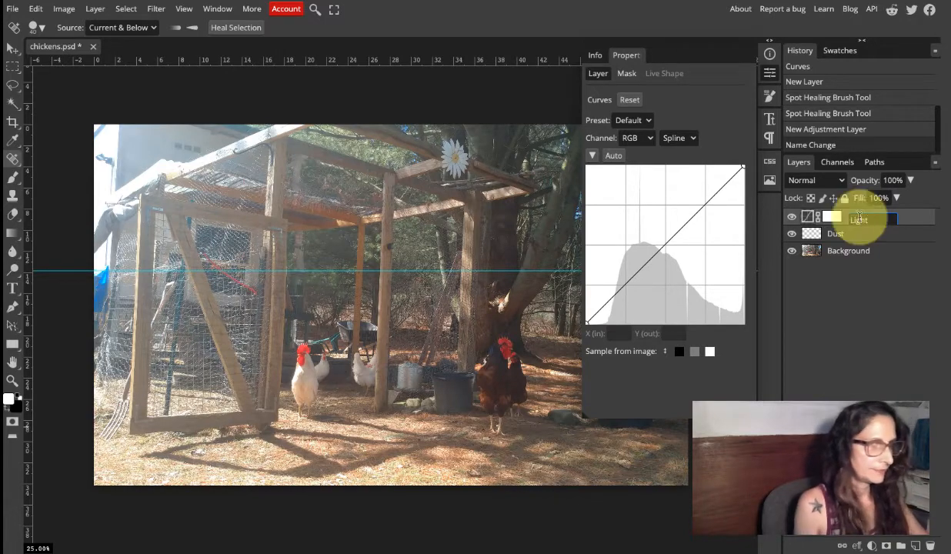
pyautogui.click(861, 294)
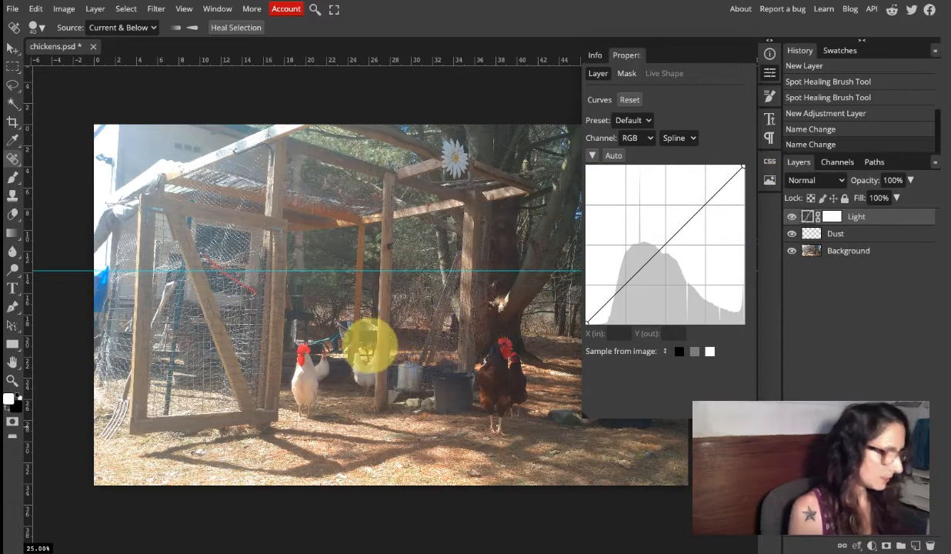
# Set the Light curve's white point to input 222, output 255 and its black point to input 27, output 18.
pyautogui.press('z')
pyautogui.click(300, 393)
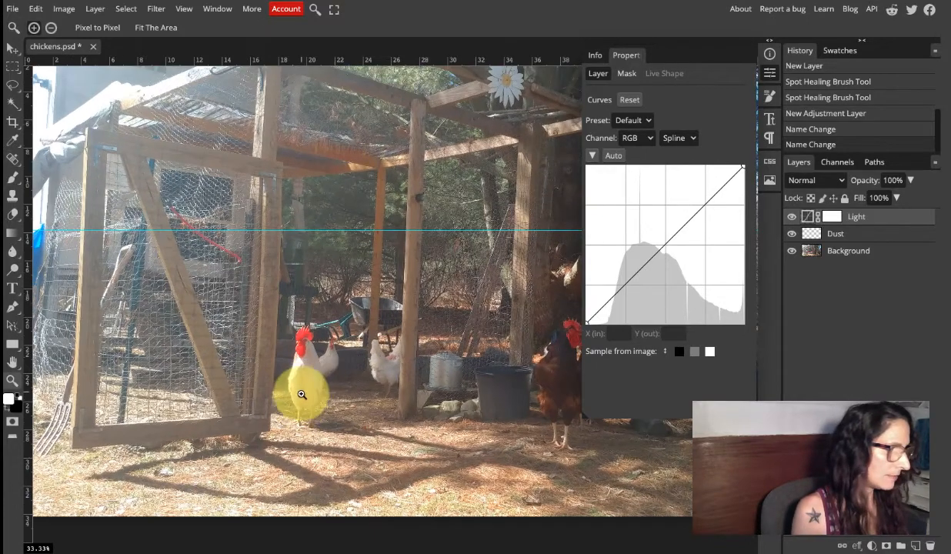
pyautogui.click(290, 413)
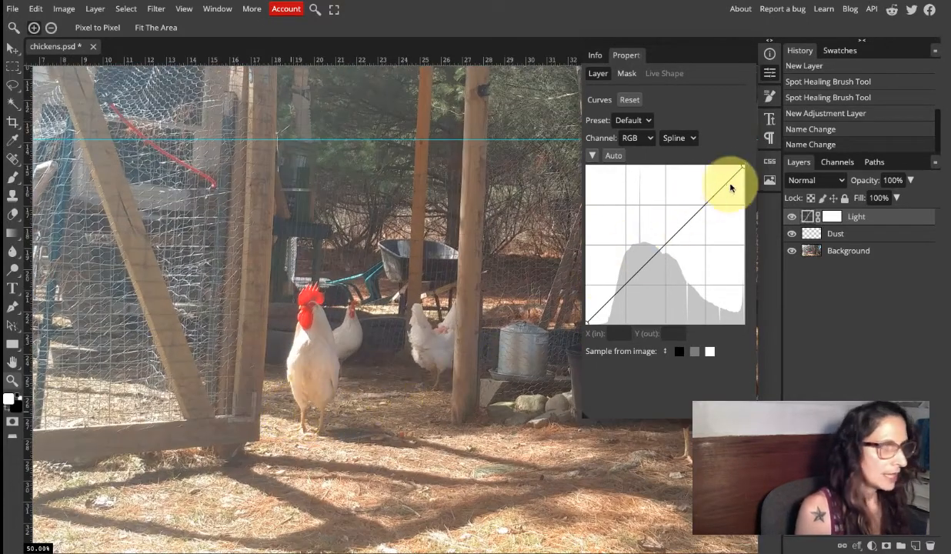
pyautogui.moveTo(744, 171); pyautogui.dragTo(725, 160)
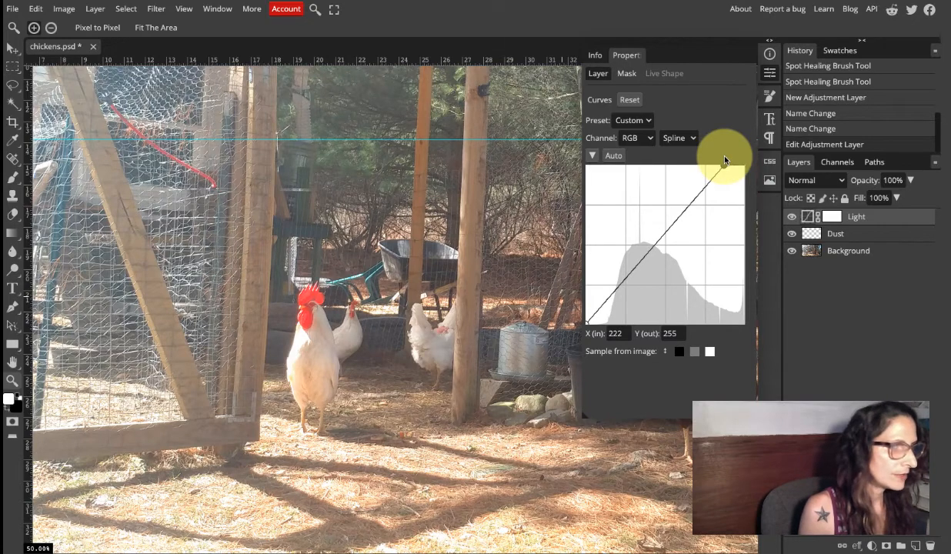
pyautogui.click(586, 325)
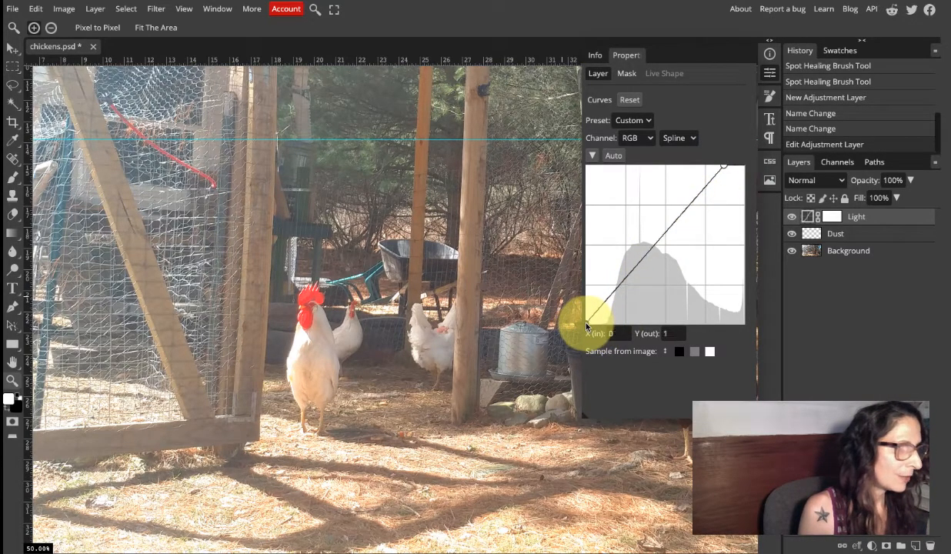
pyautogui.moveTo(586, 325); pyautogui.dragTo(603, 315)
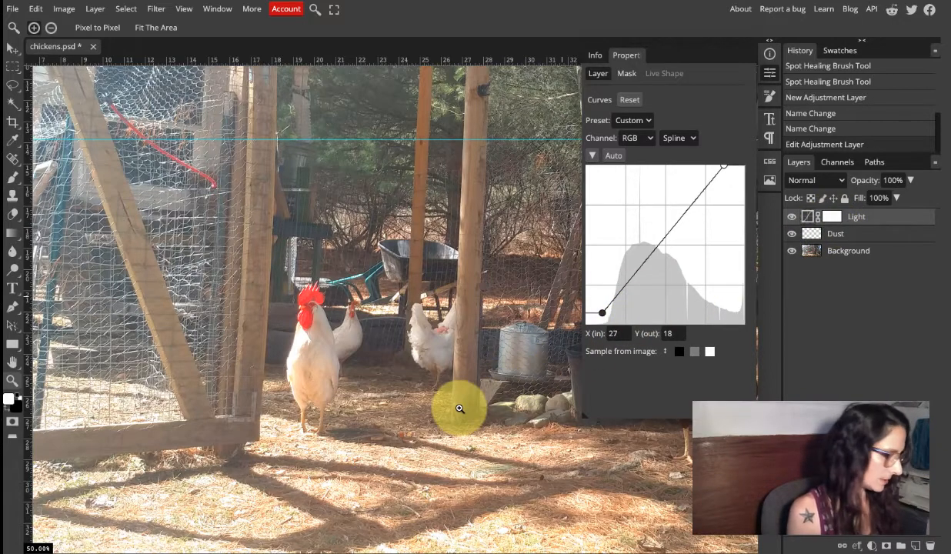
# Compare the whole photo with and without the Light adjustment by repeatedly hiding and showing that layer.
pyautogui.keyDown('alt'); pyautogui.click(421, 343); pyautogui.keyUp('alt')
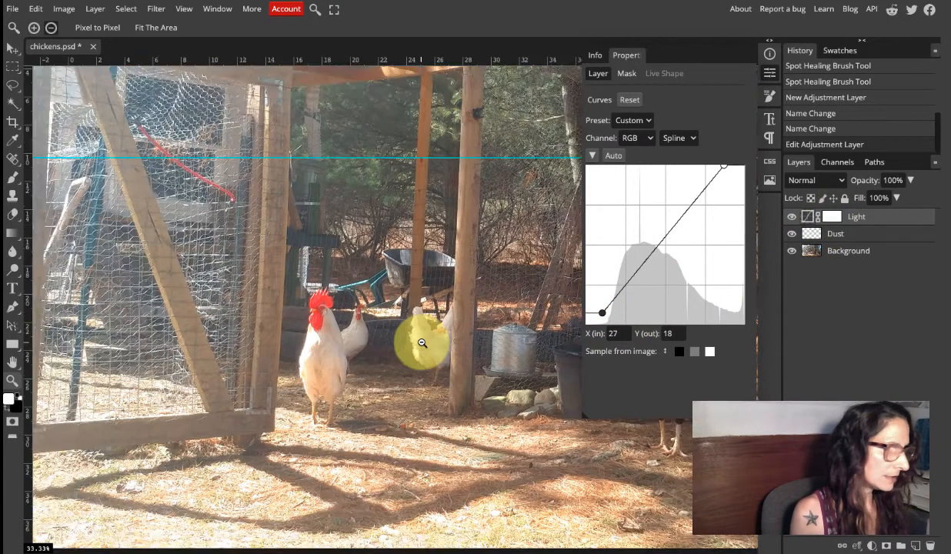
pyautogui.keyDown('alt'); pyautogui.click(421, 343); pyautogui.keyUp('alt')
pyautogui.keyDown('alt'); pyautogui.click(422, 343); pyautogui.keyUp('alt')
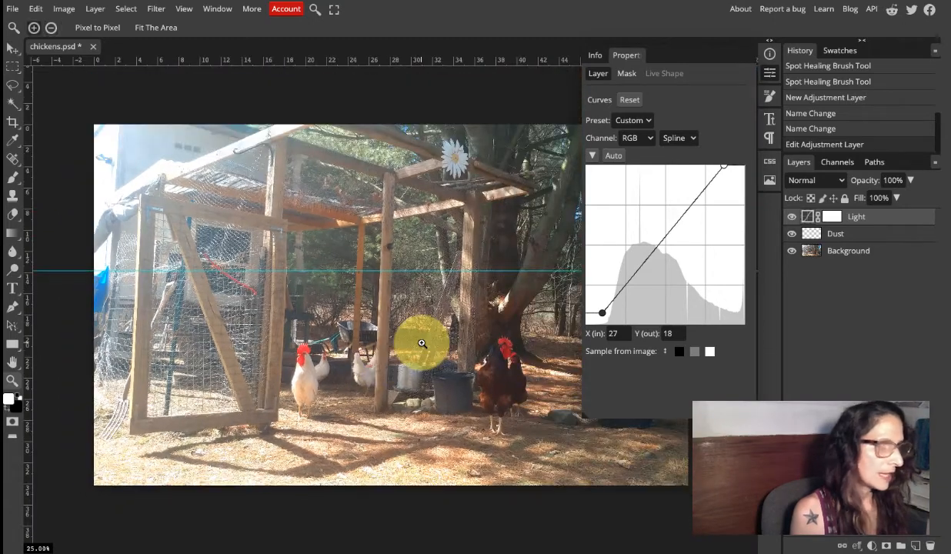
pyautogui.click(770, 73)
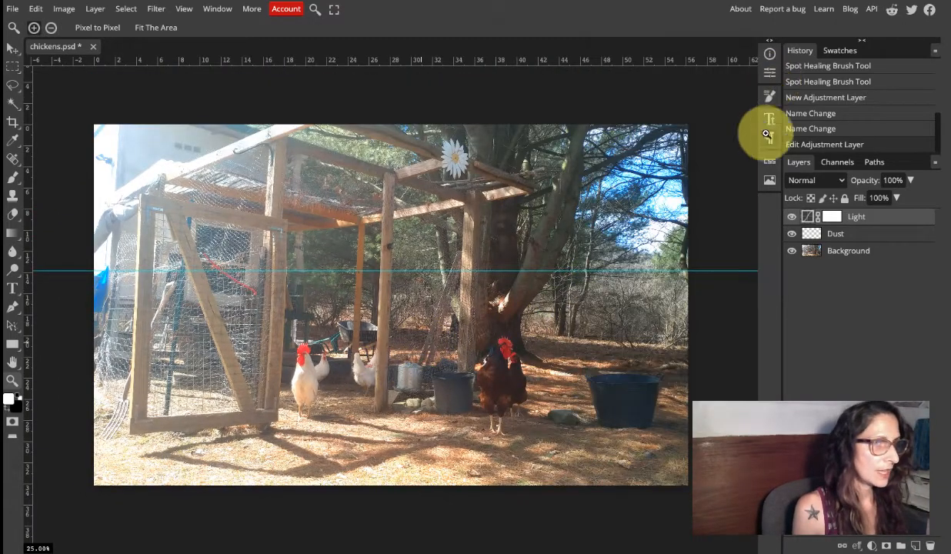
pyautogui.click(792, 217)
pyautogui.click(792, 217)
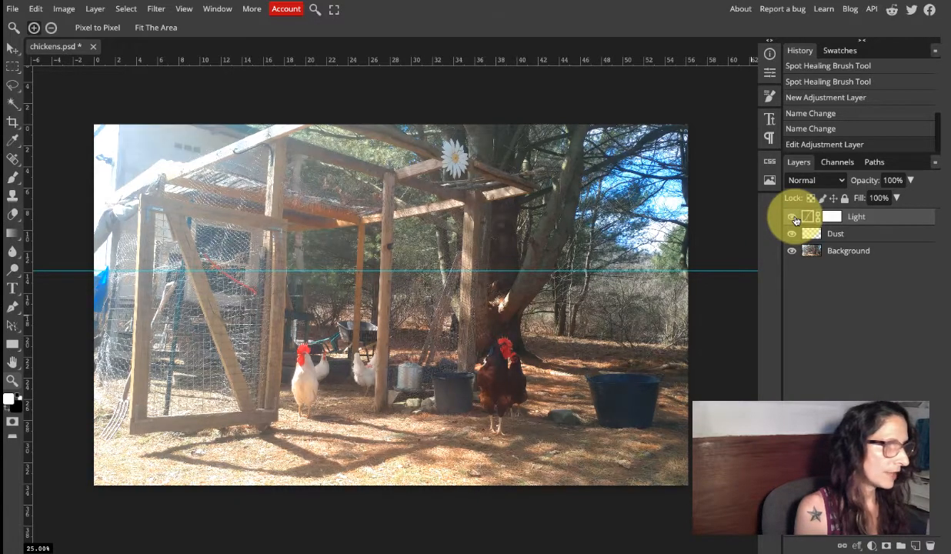
pyautogui.click(793, 217)
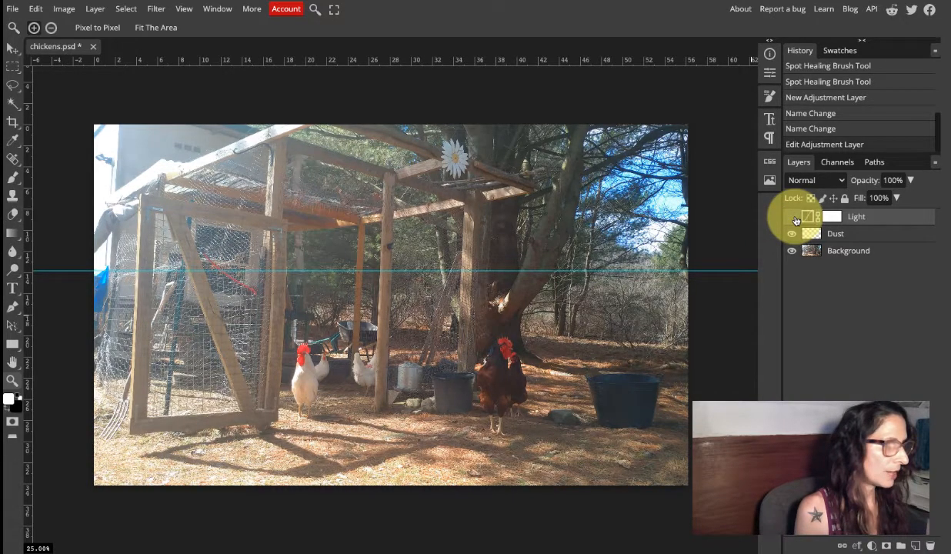
pyautogui.click(792, 217)
pyautogui.click(792, 218)
pyautogui.click(792, 218)
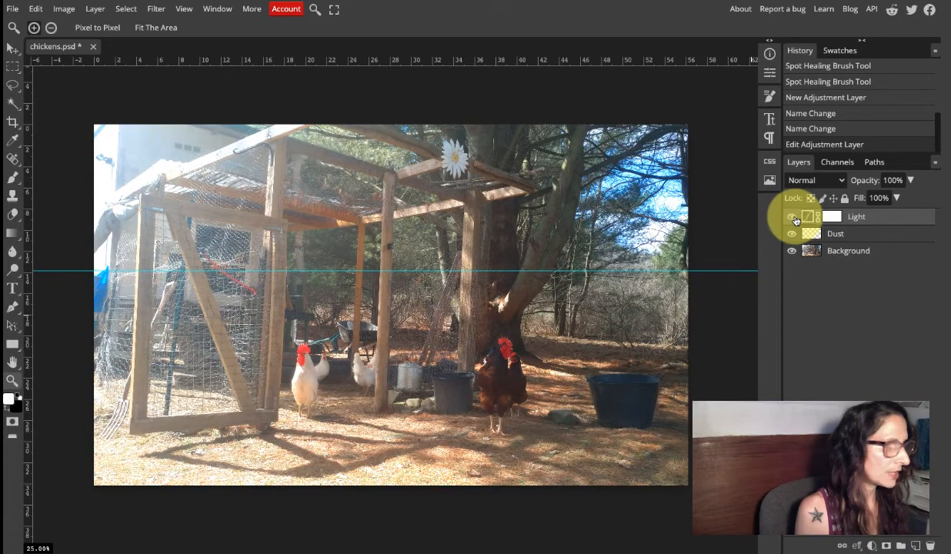
pyautogui.click(792, 218)
pyautogui.click(795, 219)
pyautogui.click(795, 218)
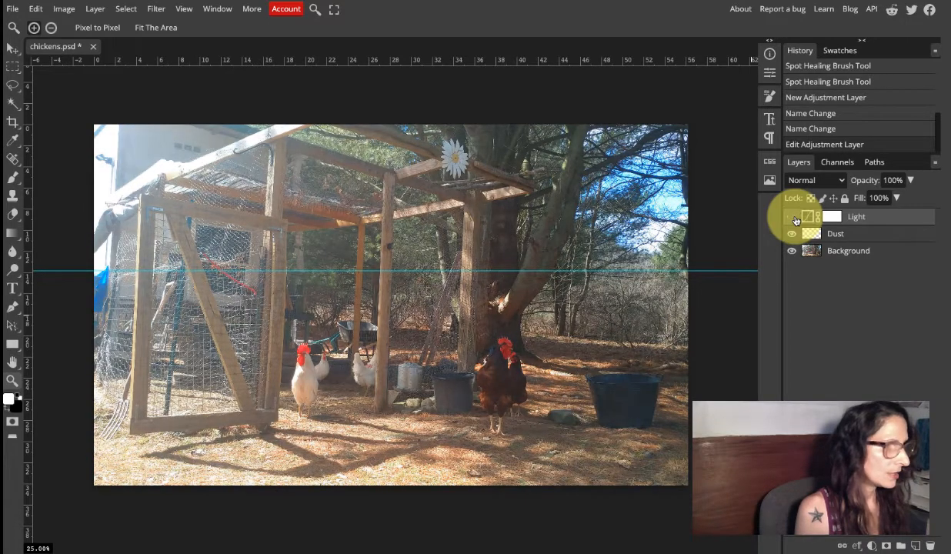
pyautogui.click(794, 219)
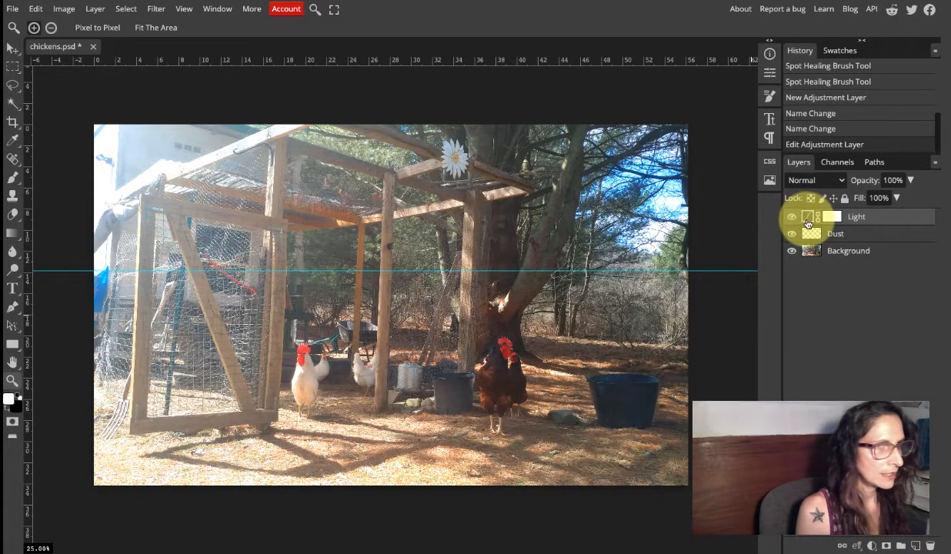
# Adjust the Light curve's black point to input 34, output 19 and its white point to input 227, output 252.
pyautogui.doubleClick(807, 218)
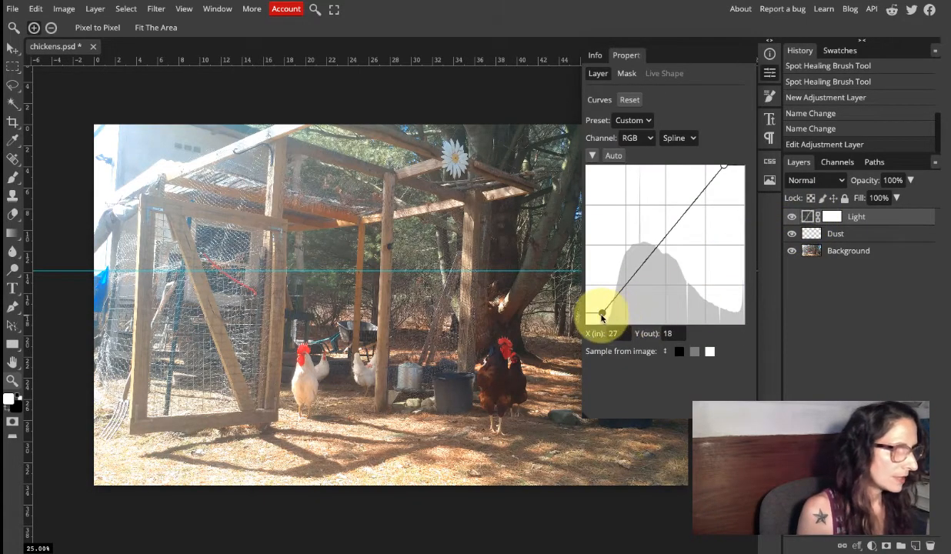
pyautogui.moveTo(602, 314); pyautogui.dragTo(608, 314)
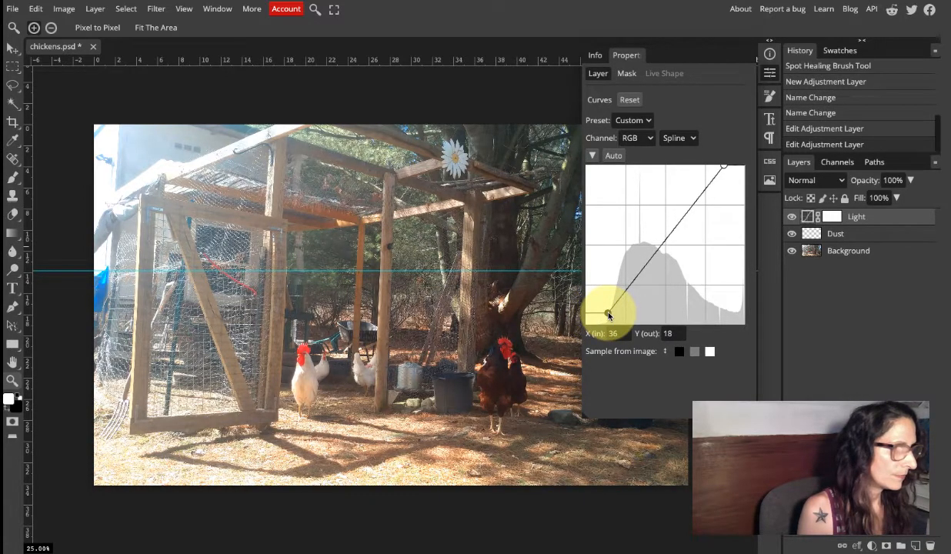
pyautogui.moveTo(608, 314); pyautogui.dragTo(607, 313)
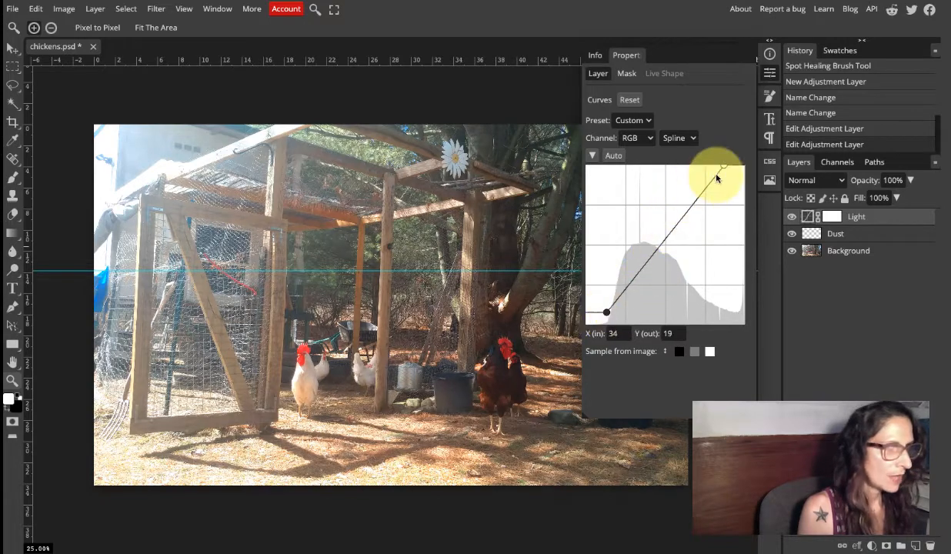
pyautogui.moveTo(722, 169); pyautogui.dragTo(728, 170)
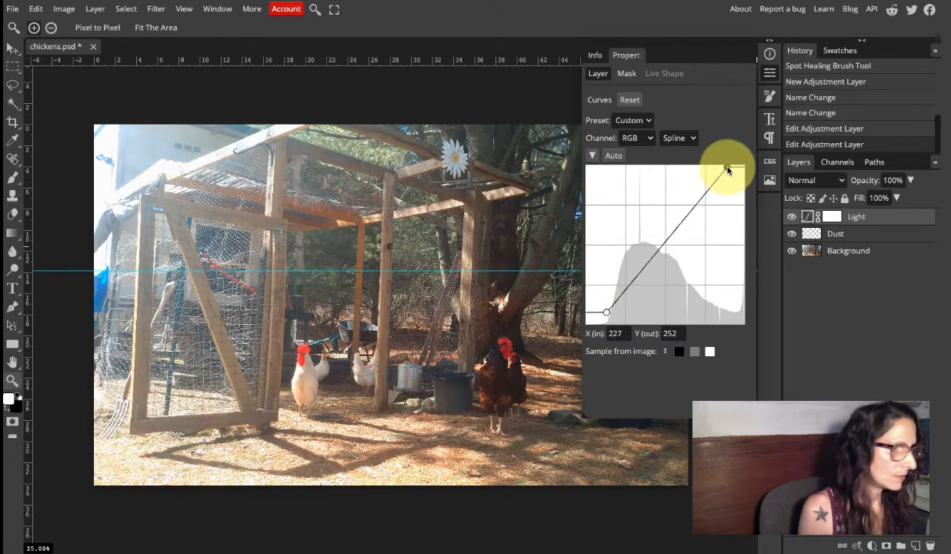
# Toggle the Light layer's visibility several times to examine the effect of the revised curve on the photo.
pyautogui.click(792, 217)
pyautogui.click(793, 218)
pyautogui.click(794, 218)
pyautogui.click(793, 217)
pyautogui.click(794, 218)
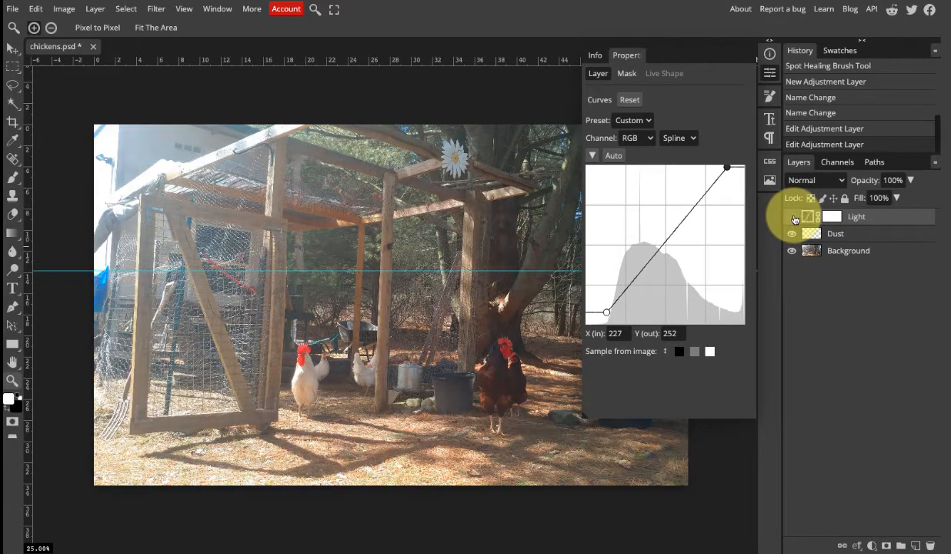
pyautogui.click(794, 219)
pyautogui.click(793, 219)
pyautogui.click(794, 219)
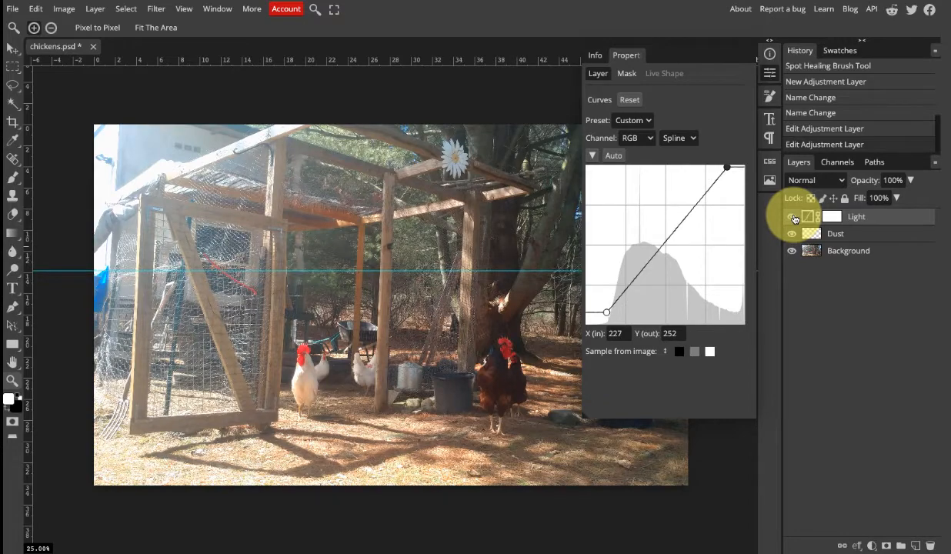
pyautogui.click(794, 218)
pyautogui.click(794, 219)
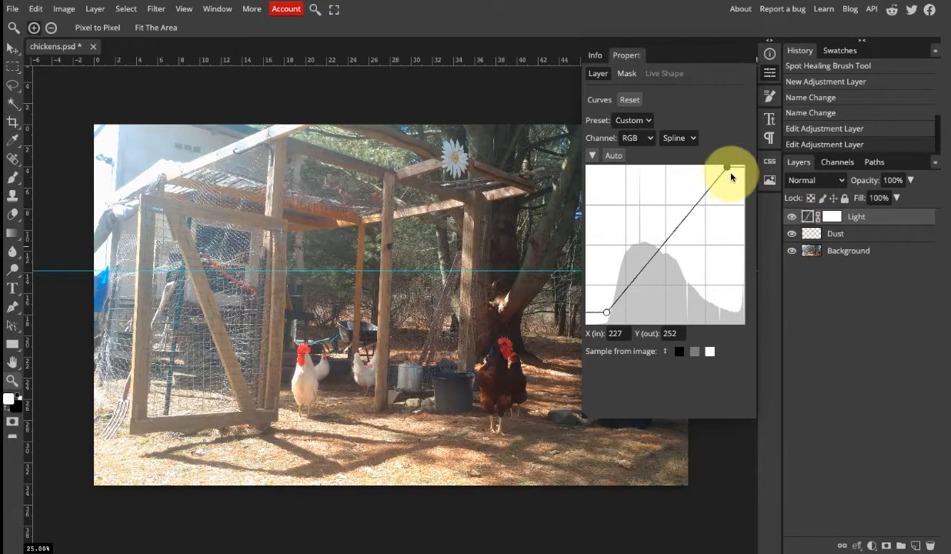
# Soften the highlights by setting the Light curve's white point to input 239, output 246, and compare the photo with and without the layer.
pyautogui.moveTo(731, 173); pyautogui.dragTo(735, 171)
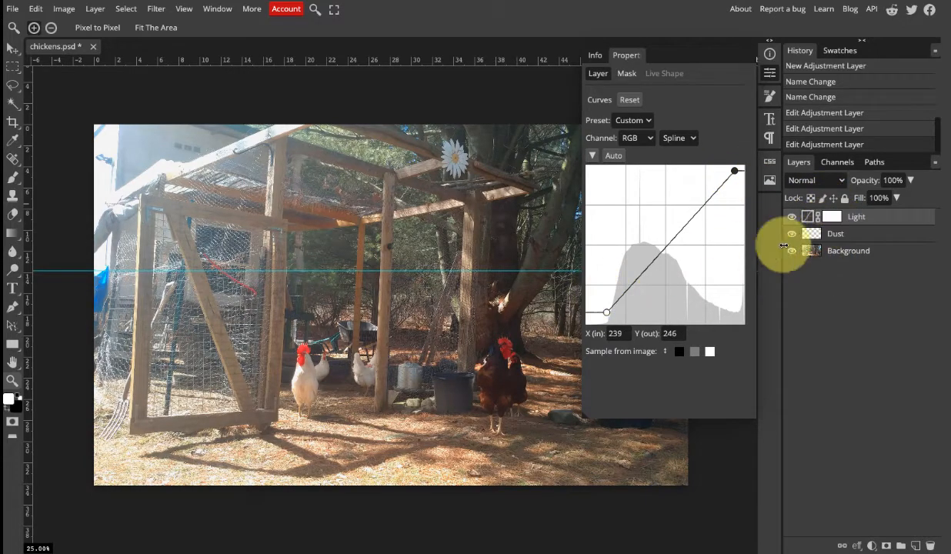
pyautogui.click(795, 220)
pyautogui.click(795, 220)
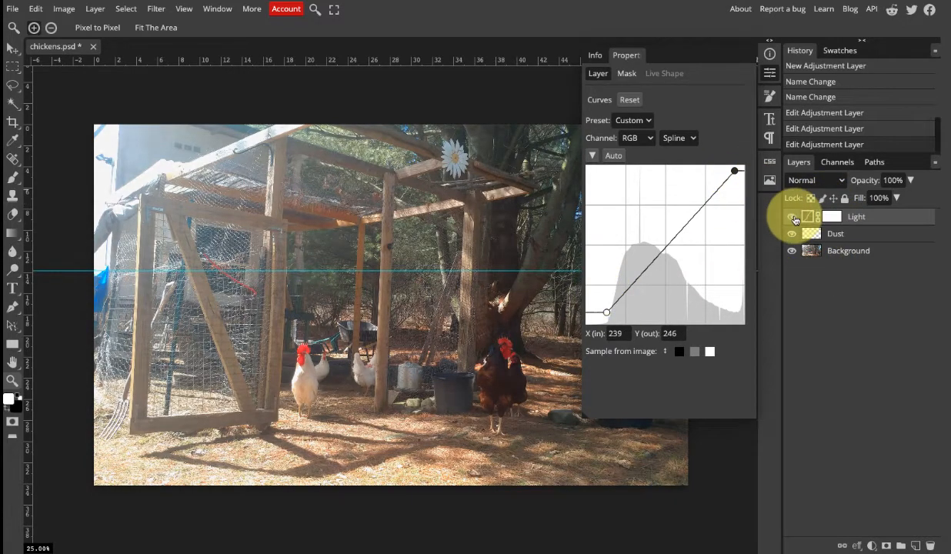
pyautogui.click(795, 220)
pyautogui.click(795, 220)
pyautogui.click(795, 220)
pyautogui.click(795, 220)
pyautogui.click(795, 221)
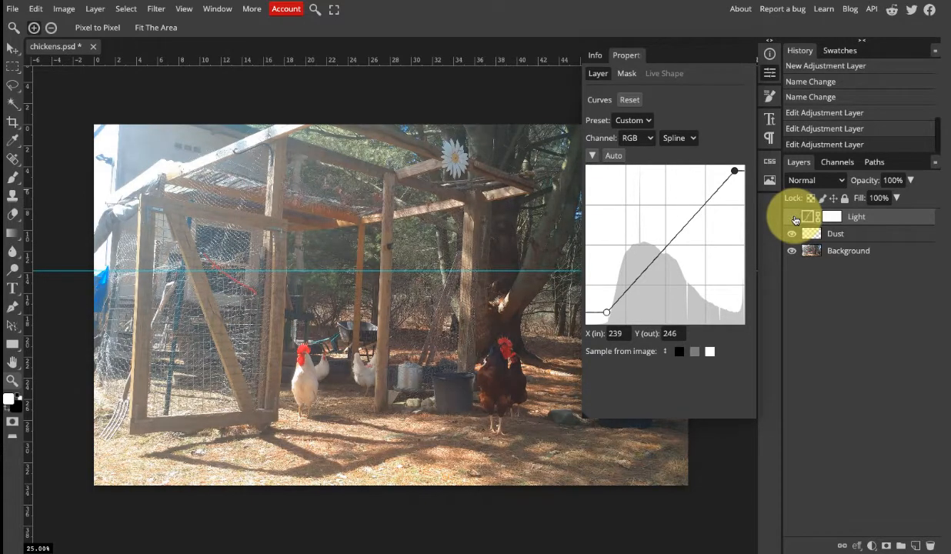
pyautogui.click(795, 220)
pyautogui.click(795, 220)
pyautogui.click(795, 220)
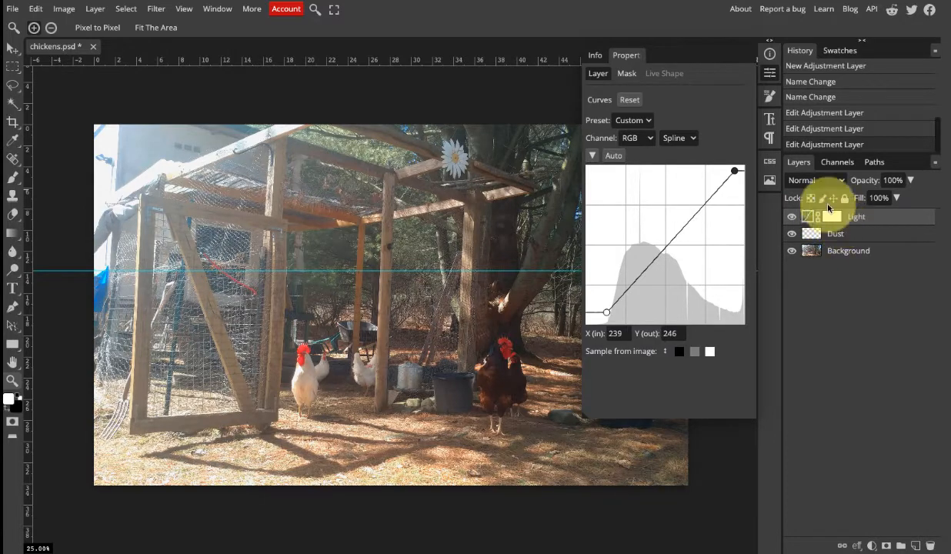
pyautogui.click(769, 73)
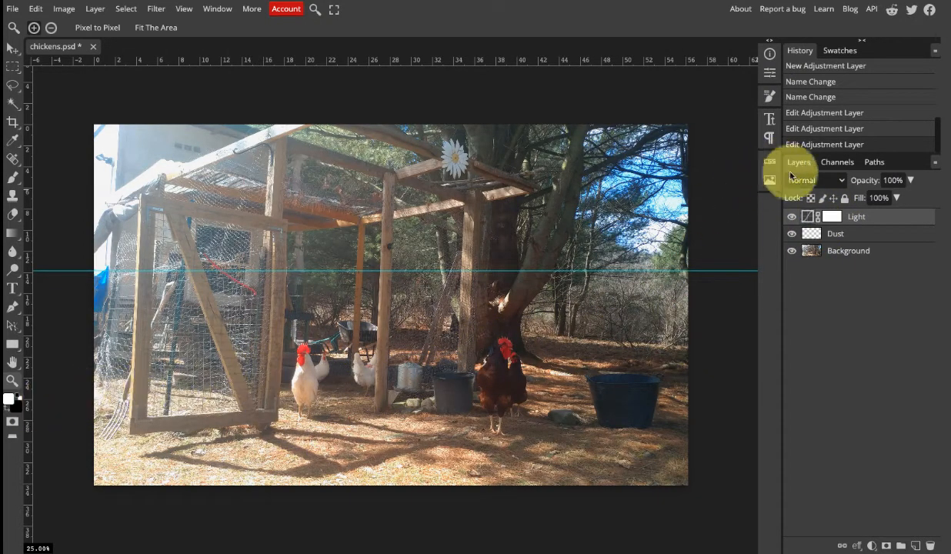
# Swap the foreground and background colors to make black the foreground color, and activate the Brush tool.
pyautogui.click(13, 416)
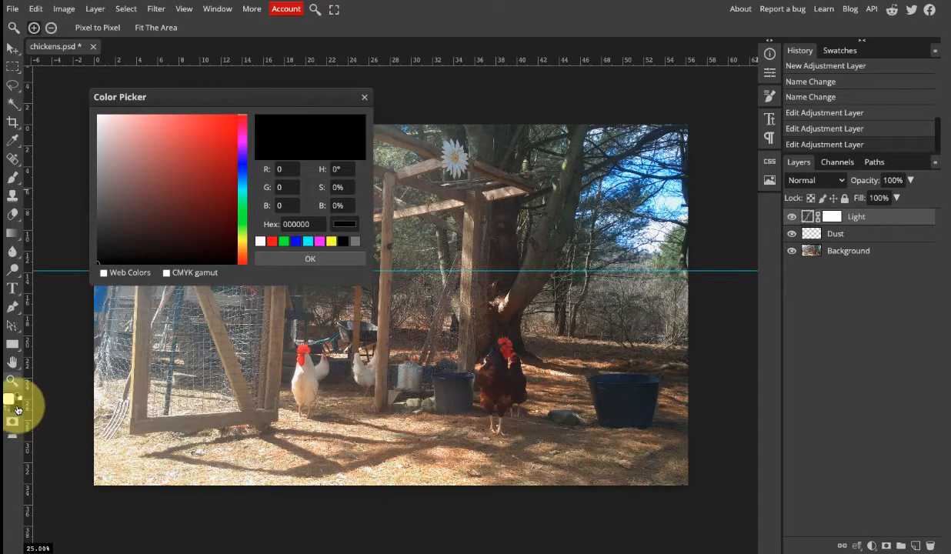
pyautogui.click(365, 100)
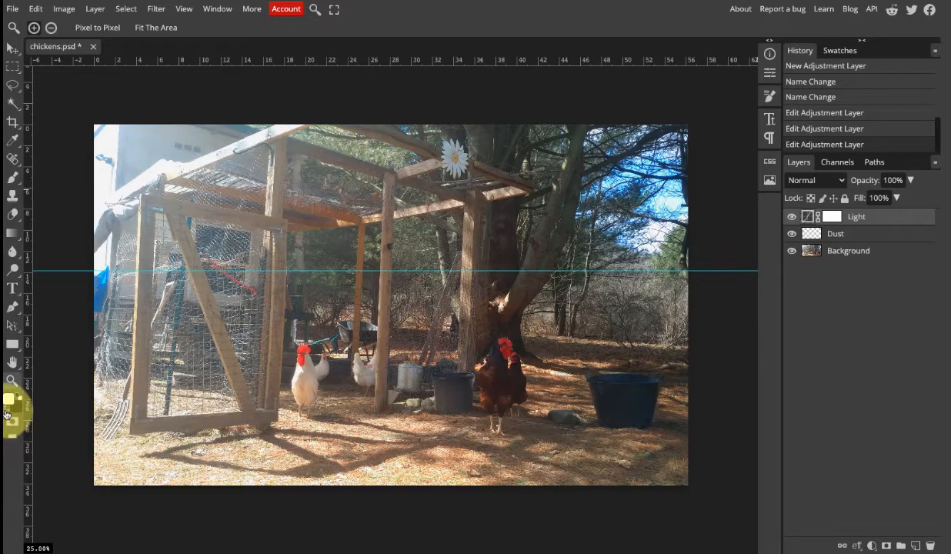
pyautogui.click(7, 409)
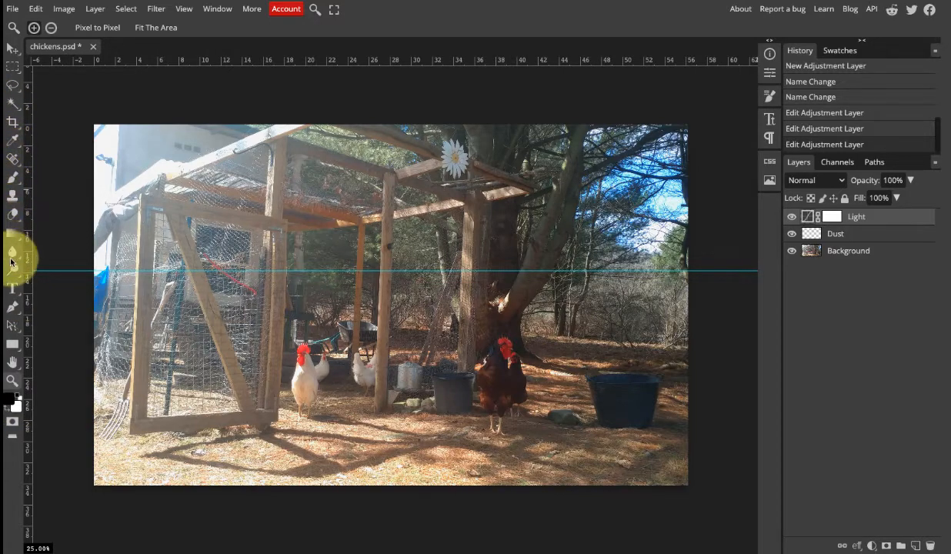
pyautogui.click(16, 180)
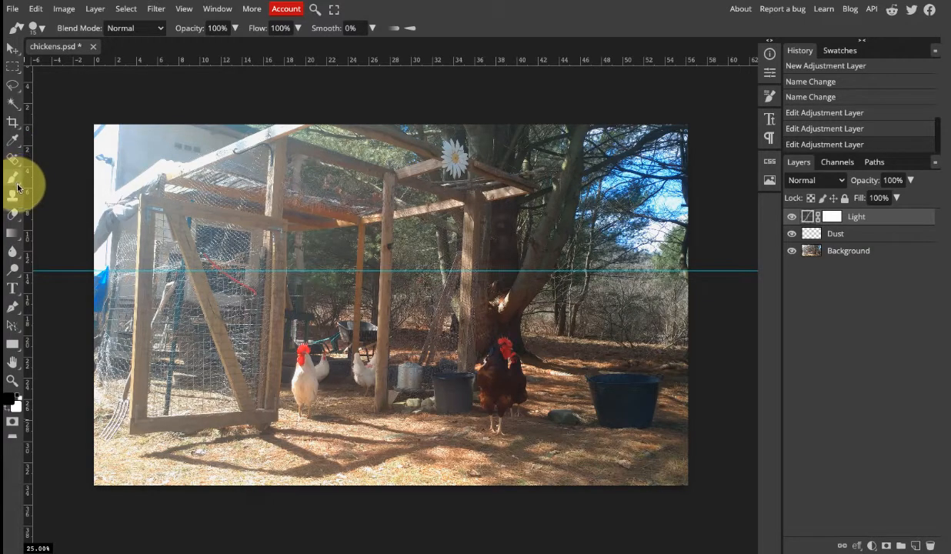
# Activate the Brush tool, set its size to 267 px and target the Light layer's mask.
pyautogui.rightClick(15, 181)
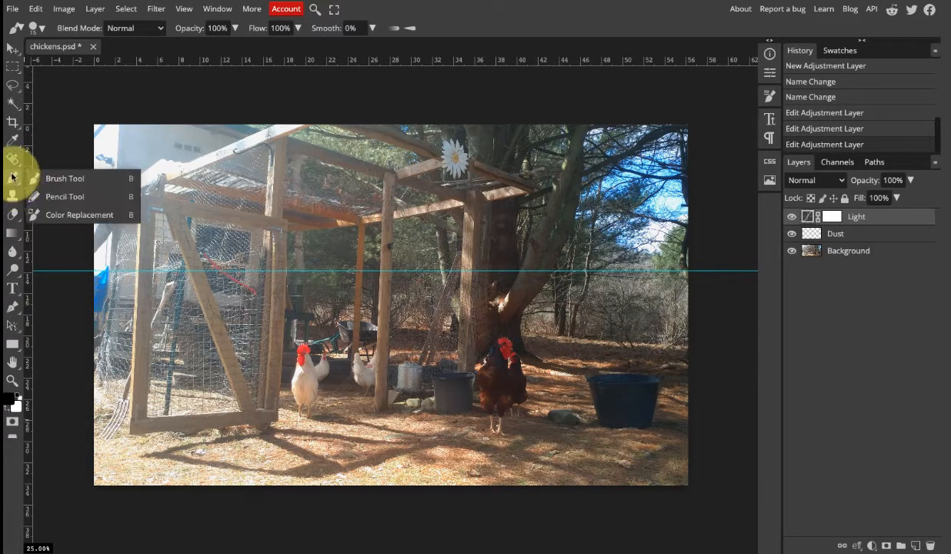
pyautogui.click(16, 174)
pyautogui.click(40, 29)
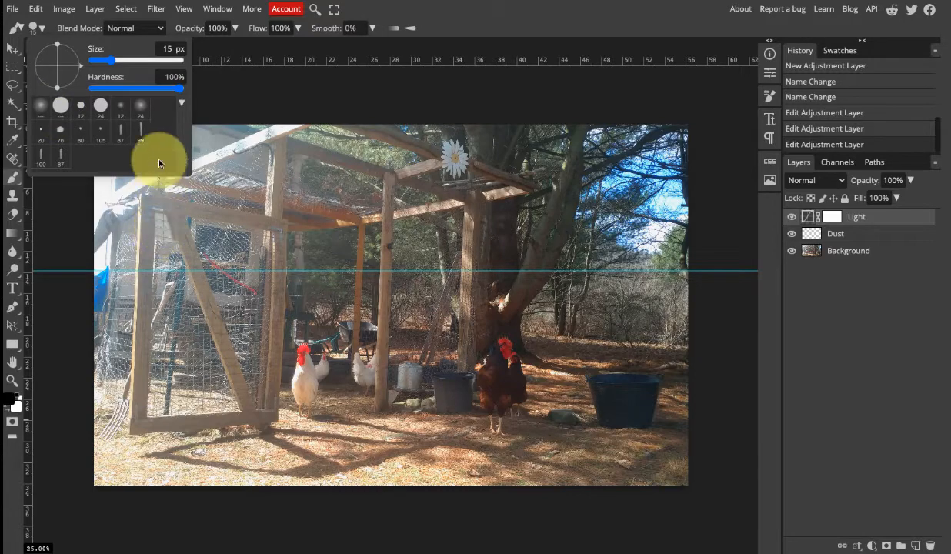
pyautogui.moveTo(107, 58); pyautogui.dragTo(146, 69)
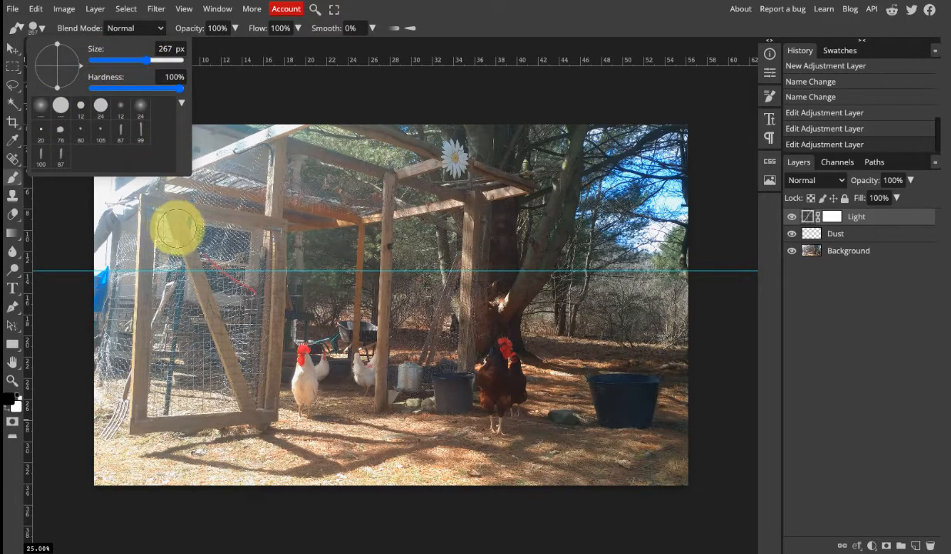
pyautogui.click(830, 213)
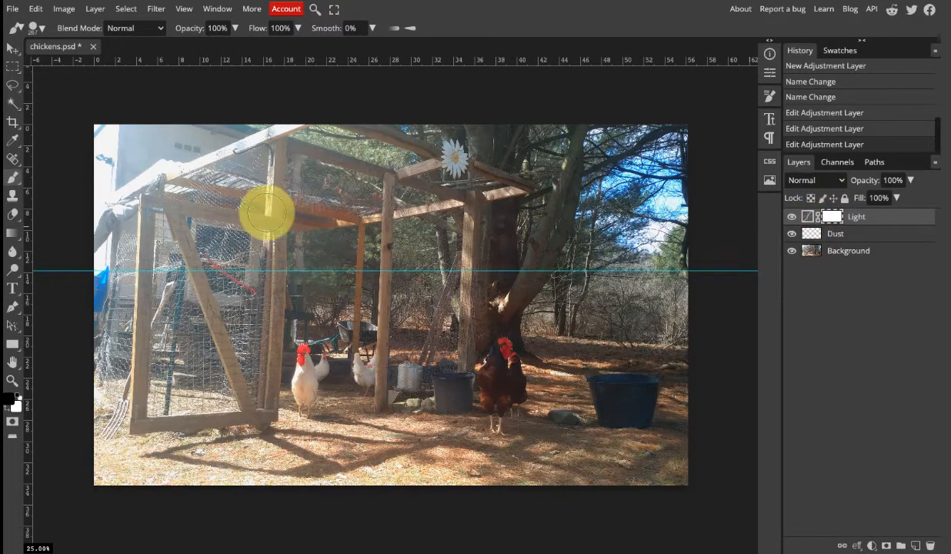
# Paint a black stroke across the coop roof and tree trunk on the Light mask, and view the mask on its own.
pyautogui.moveTo(265, 213)
pyautogui.mouseDown()
pyautogui.moveTo(184, 191)
pyautogui.moveTo(153, 194)
pyautogui.moveTo(227, 152)
pyautogui.moveTo(123, 190)
pyautogui.moveTo(287, 156)
pyautogui.moveTo(244, 191)
pyautogui.moveTo(455, 201)
pyautogui.moveTo(416, 204)
pyautogui.moveTo(496, 233)
pyautogui.moveTo(372, 235)
pyautogui.moveTo(408, 250)
pyautogui.moveTo(359, 252)
pyautogui.moveTo(450, 252)
pyautogui.moveTo(510, 274)
pyautogui.moveTo(530, 331)
pyautogui.moveTo(479, 361)
pyautogui.moveTo(473, 384)
pyautogui.moveTo(493, 284)
pyautogui.moveTo(477, 241)
pyautogui.moveTo(517, 331)
pyautogui.moveTo(471, 266)
pyautogui.mouseUp()
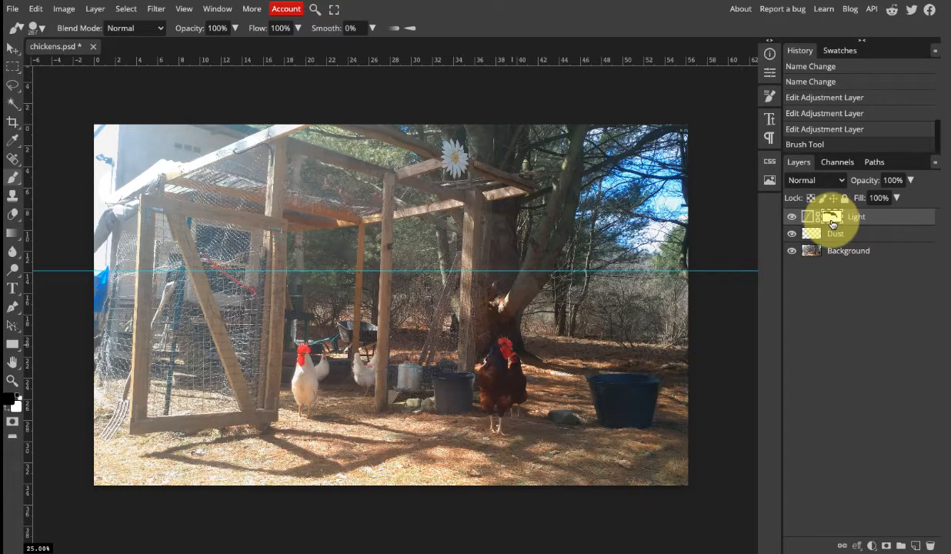
pyautogui.keyDown('alt'); pyautogui.click(832, 223); pyautogui.keyUp('alt')
pyautogui.keyDown('alt'); pyautogui.click(831, 223); pyautogui.keyUp('alt')
pyautogui.keyDown('alt'); pyautogui.click(832, 223); pyautogui.keyUp('alt')
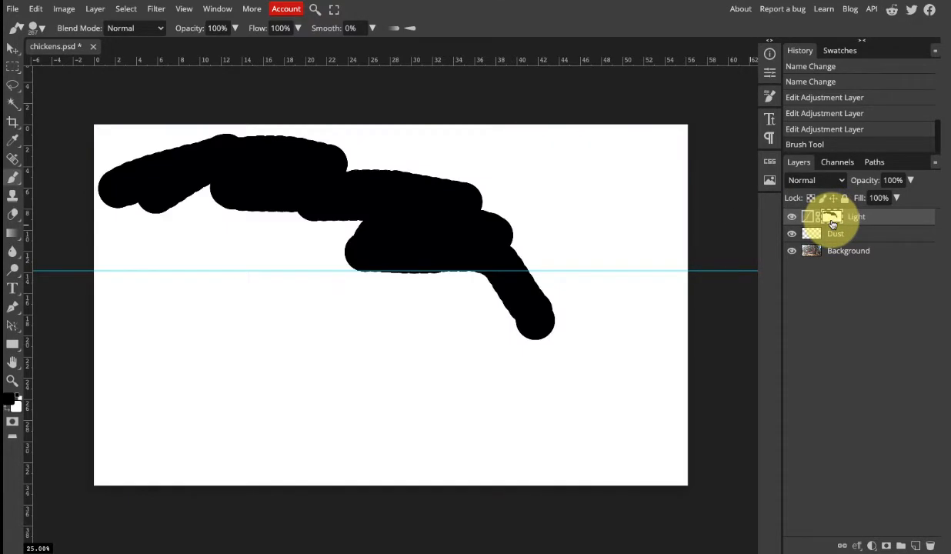
pyautogui.keyDown('alt'); pyautogui.click(832, 223); pyautogui.keyUp('alt')
pyautogui.keyDown('alt'); pyautogui.click(832, 224); pyautogui.keyUp('alt')
pyautogui.keyDown('alt'); pyautogui.click(832, 223); pyautogui.keyUp('alt')
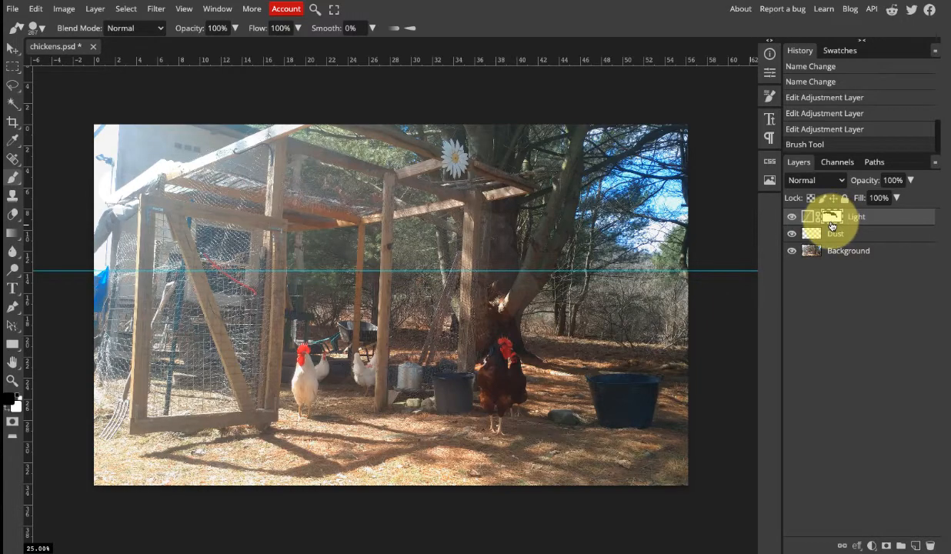
# Undo the black brush stroke and invert the Light layer's mask to black.
pyautogui.hotkey('ctrl', 'z')
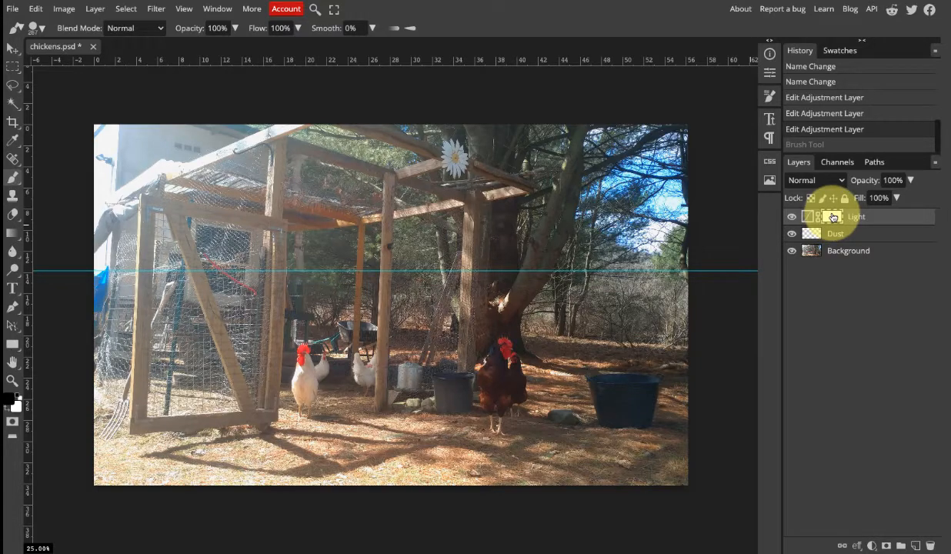
pyautogui.hotkey('ctrl', 'i')
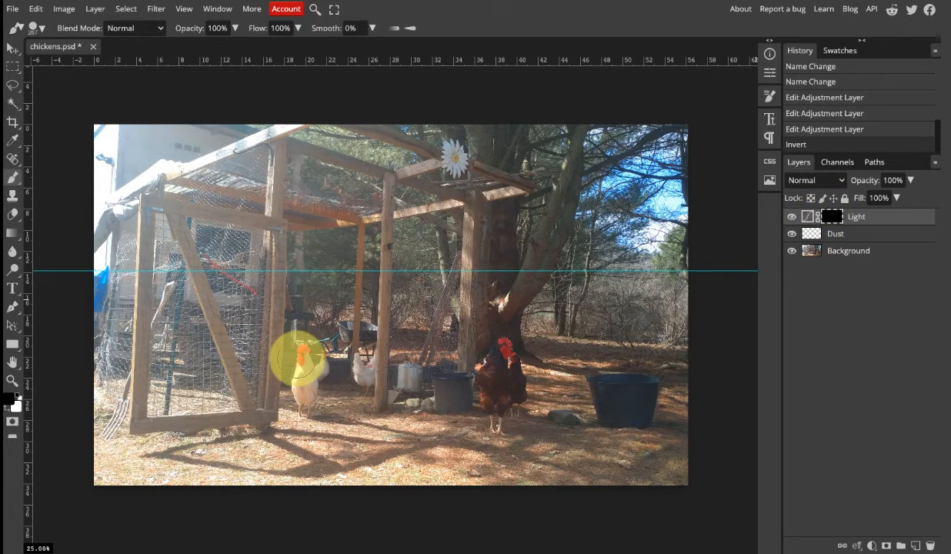
# Set the brush to 0% hardness, a size of 460 px and 5% flow.
pyautogui.click(34, 28)
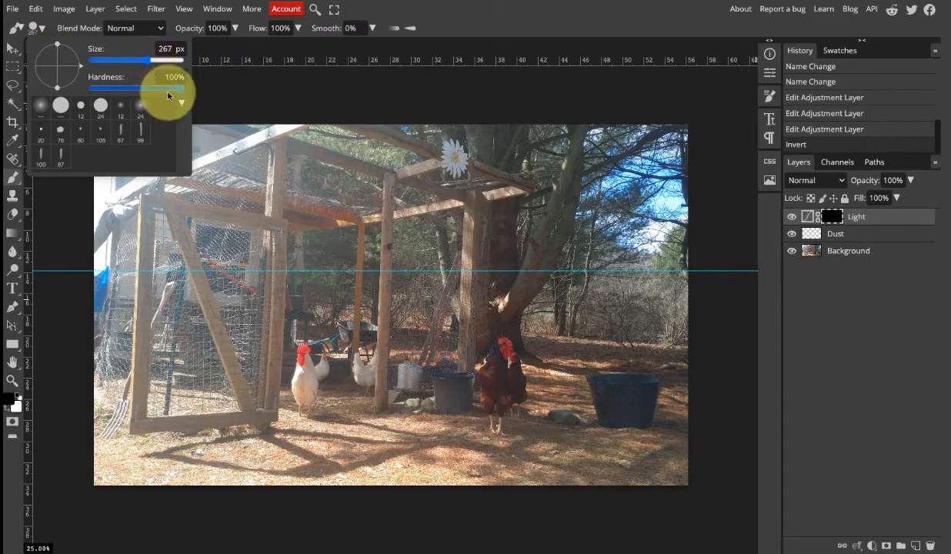
pyautogui.moveTo(181, 93); pyautogui.dragTo(140, 96)
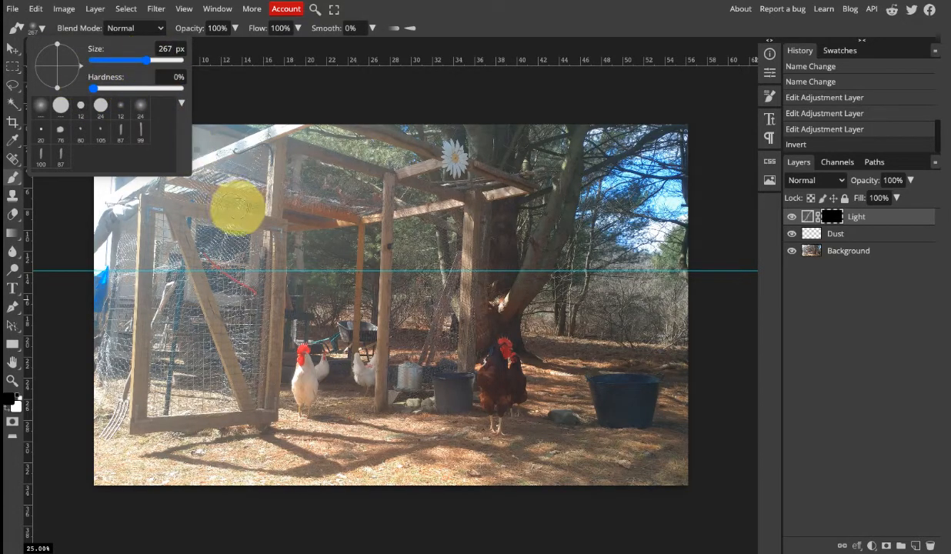
pyautogui.click(149, 62)
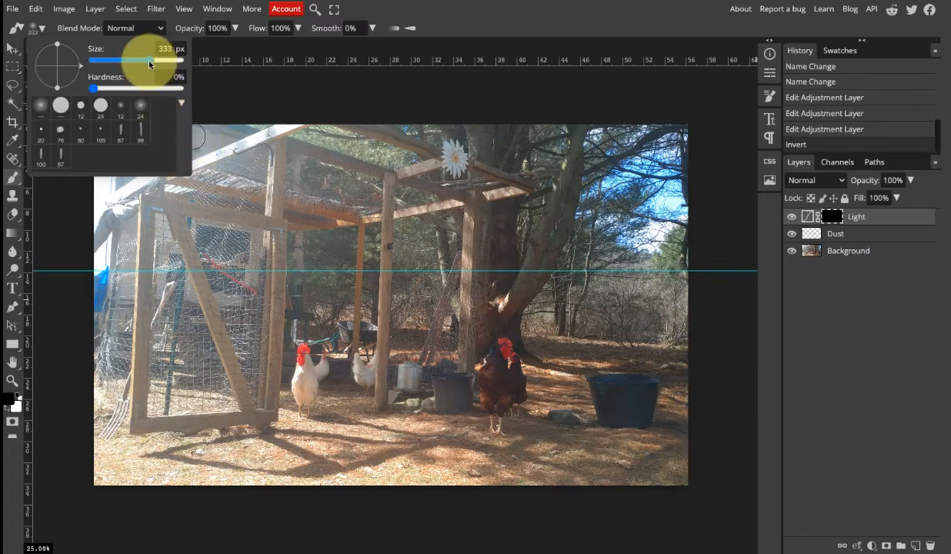
pyautogui.moveTo(150, 64); pyautogui.dragTo(165, 53)
pyautogui.click(280, 30)
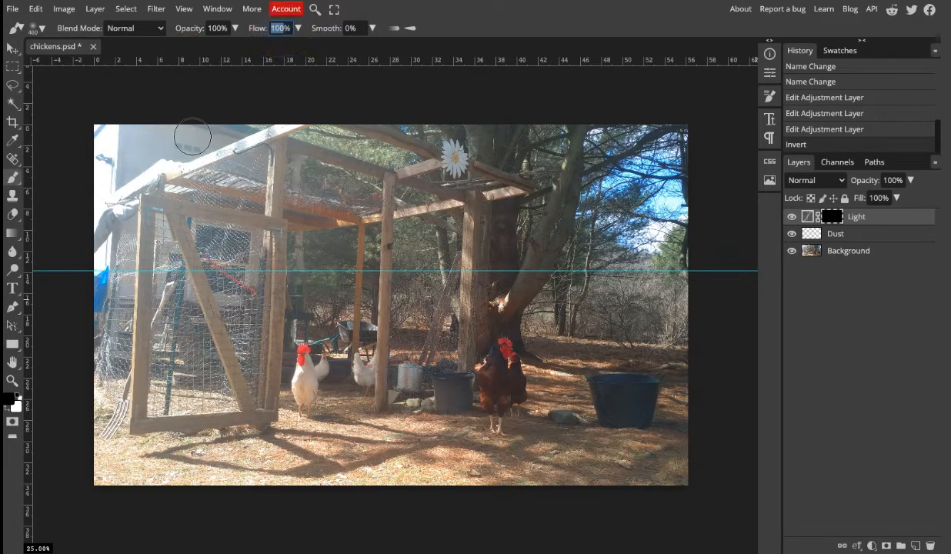
pyautogui.write('5')
pyautogui.click(279, 37)
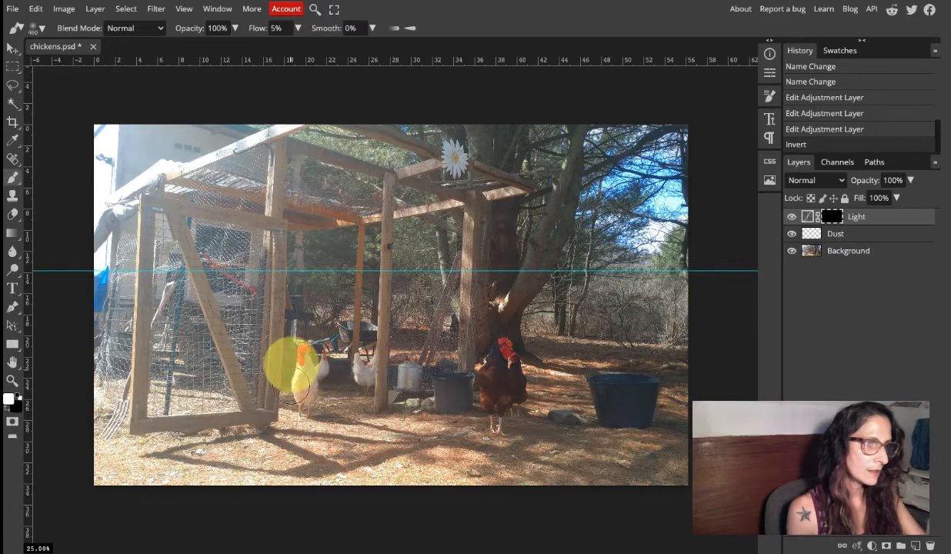
# Paint white softly over the white rooster on the Light mask and inspect the mask on its own.
pyautogui.click(304, 360)
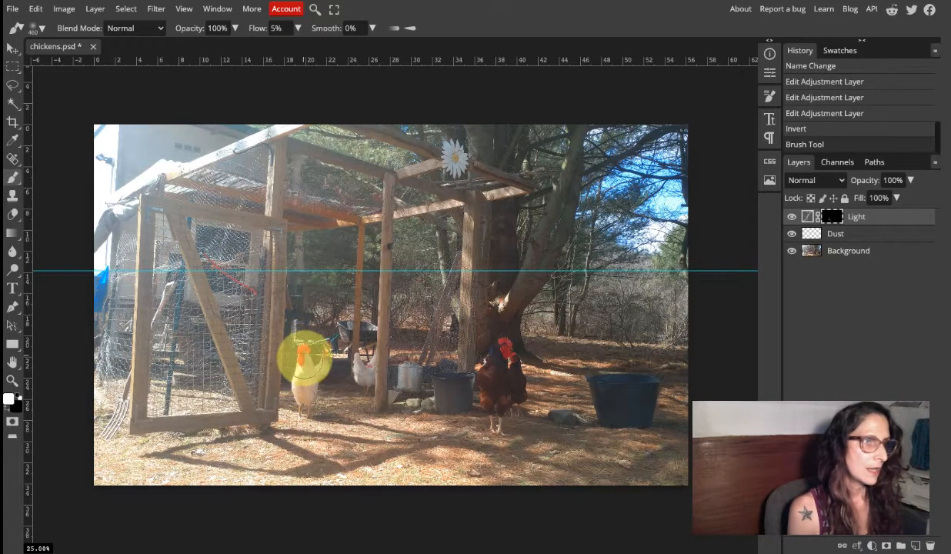
pyautogui.keyDown('alt'); pyautogui.click(836, 222); pyautogui.keyUp('alt')
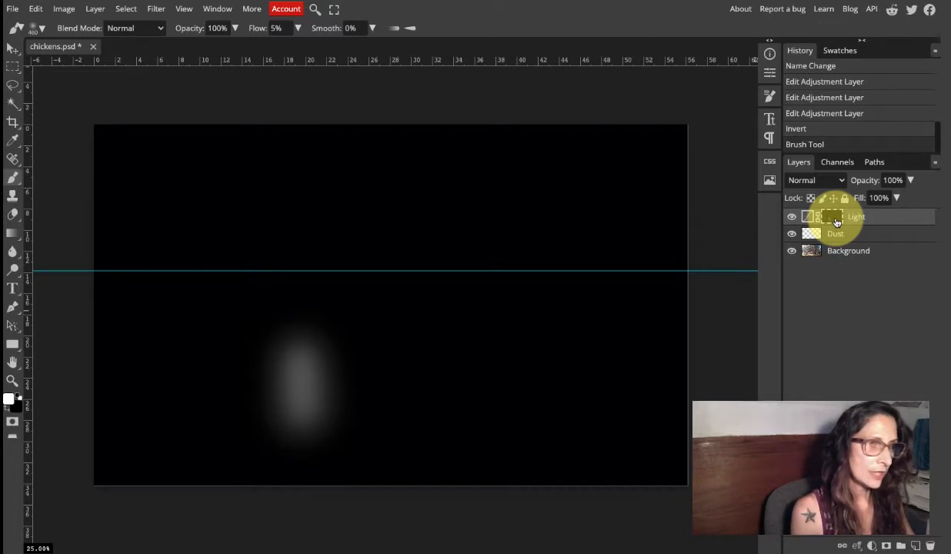
pyautogui.keyDown('alt'); pyautogui.click(836, 222); pyautogui.keyUp('alt')
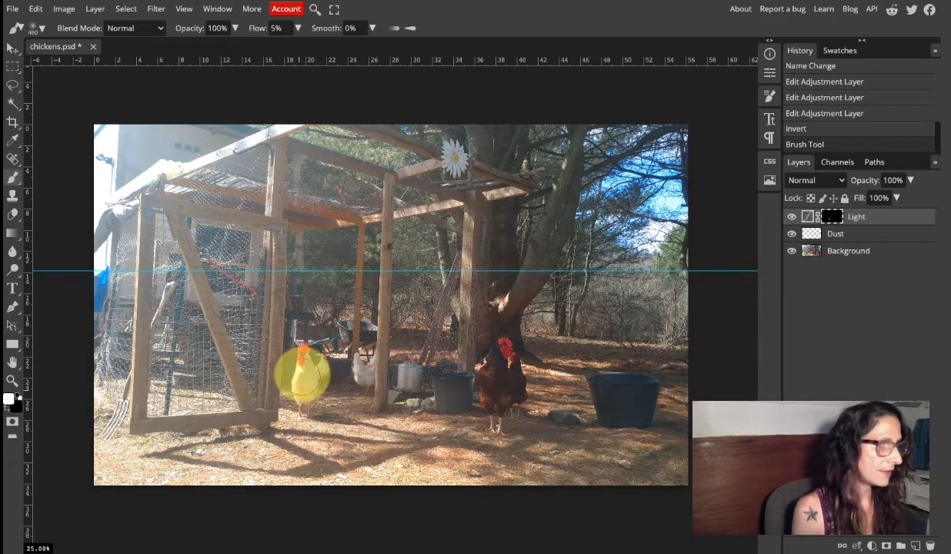
# Build up white on the Light mask over the white rooster and two coop posts, and check the resulting mask.
pyautogui.moveTo(304, 357); pyautogui.dragTo(304, 366)
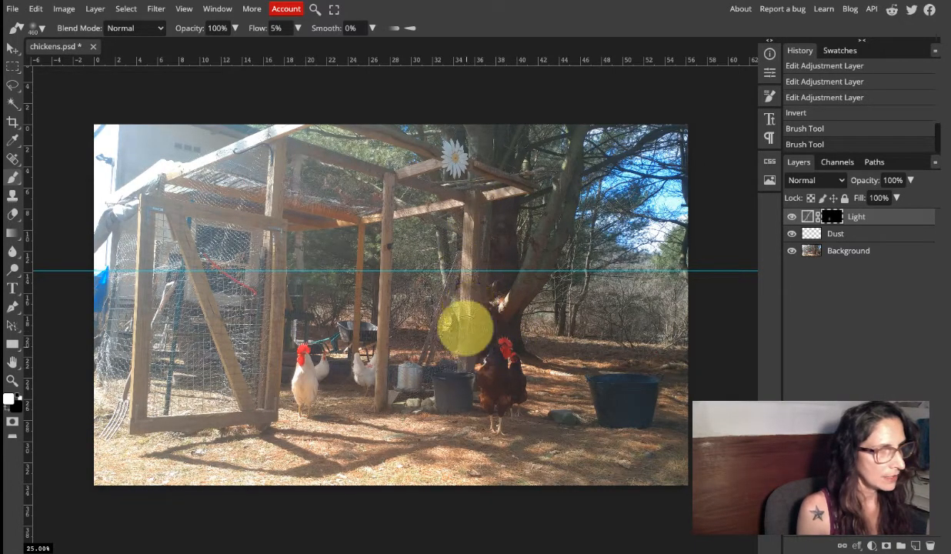
pyautogui.click(458, 265)
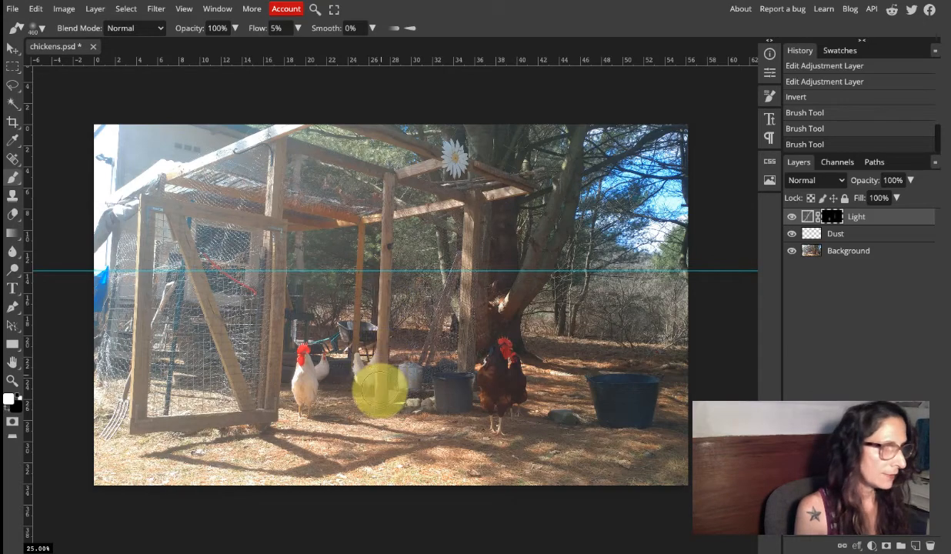
pyautogui.click(380, 389)
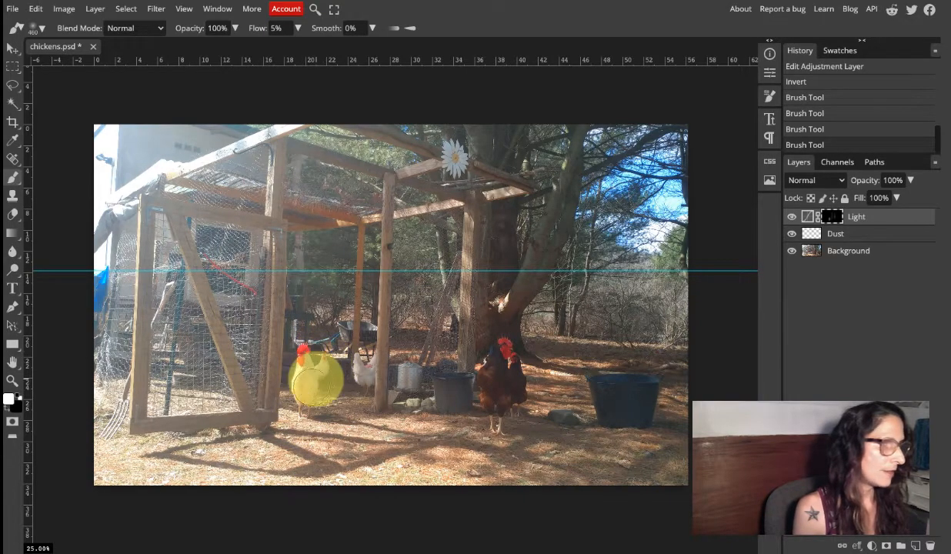
pyautogui.moveTo(311, 411); pyautogui.dragTo(317, 419)
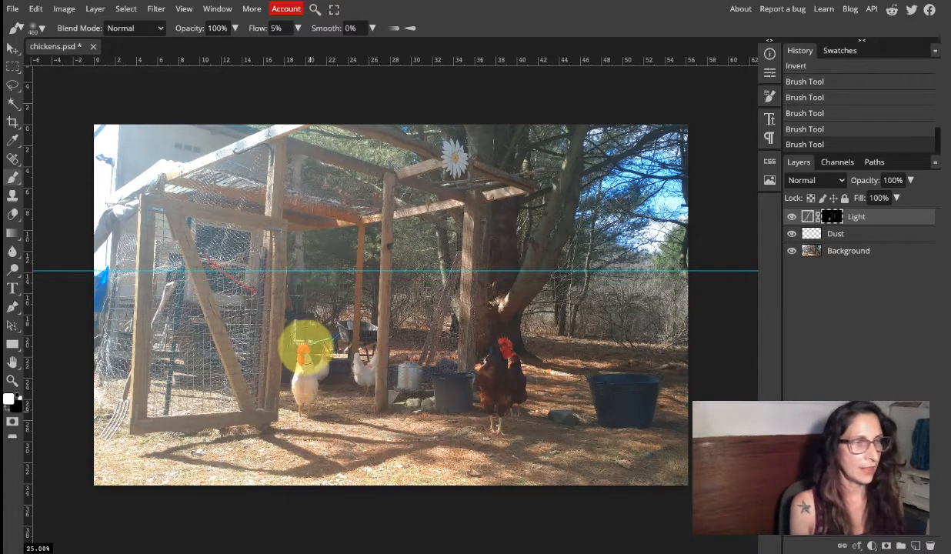
pyautogui.moveTo(302, 352)
pyautogui.mouseDown()
pyautogui.moveTo(297, 383)
pyautogui.moveTo(308, 392)
pyautogui.mouseUp()
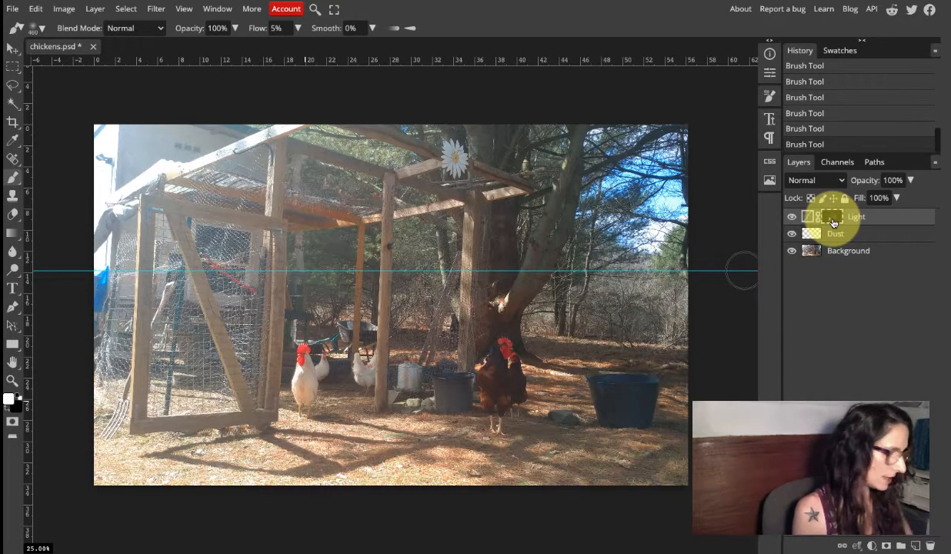
pyautogui.keyDown('alt'); pyautogui.click(833, 222); pyautogui.keyUp('alt')
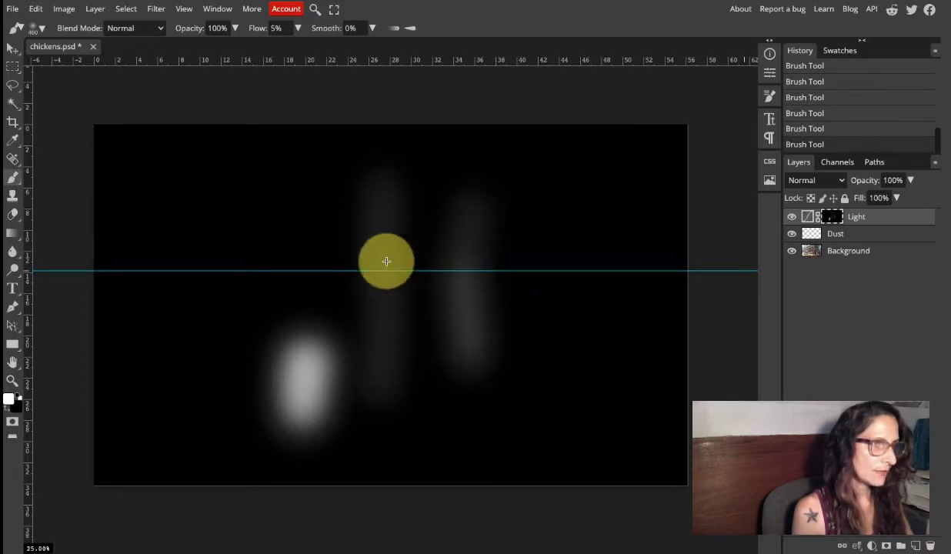
pyautogui.keyDown('alt'); pyautogui.click(832, 221); pyautogui.keyUp('alt')
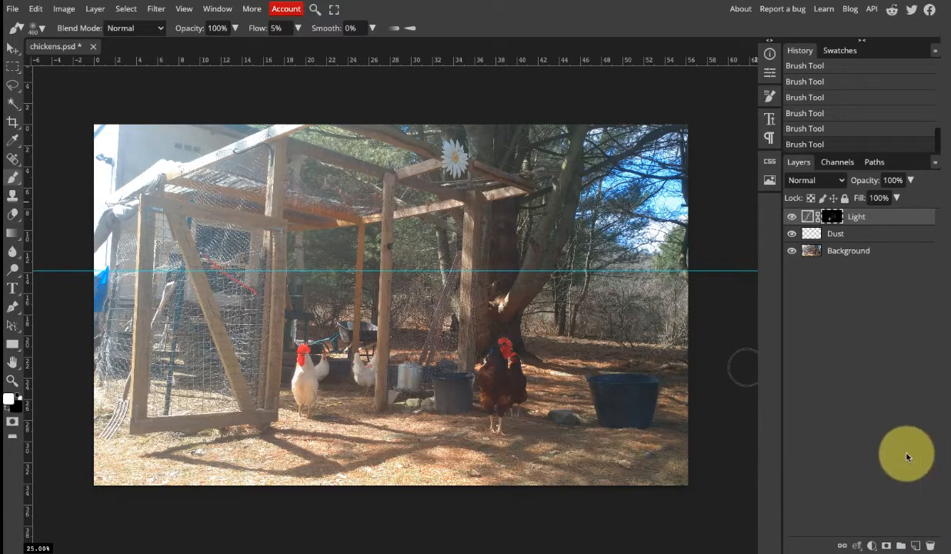
# Add a Curves adjustment layer above Light, lower its white point's output, and set its black point to input 31, output 17.
pyautogui.click(871, 545)
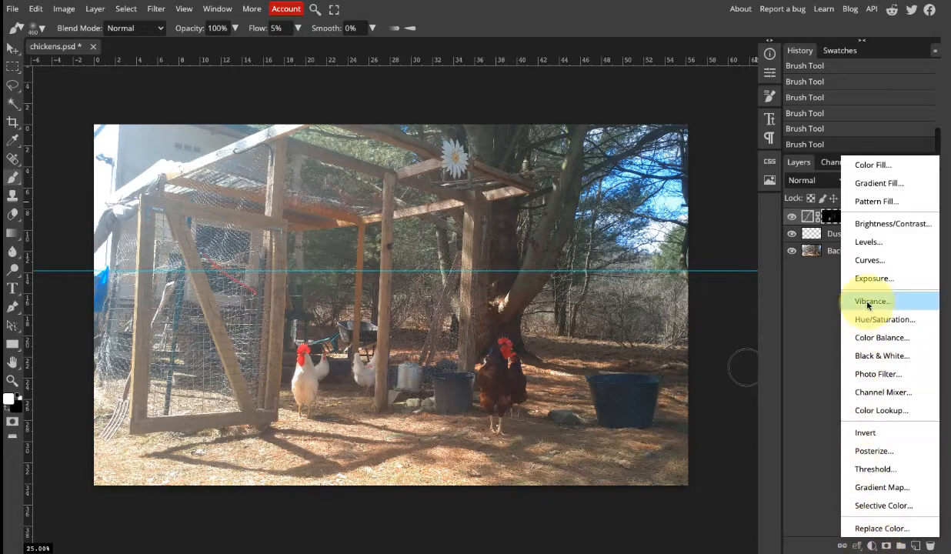
pyautogui.click(873, 265)
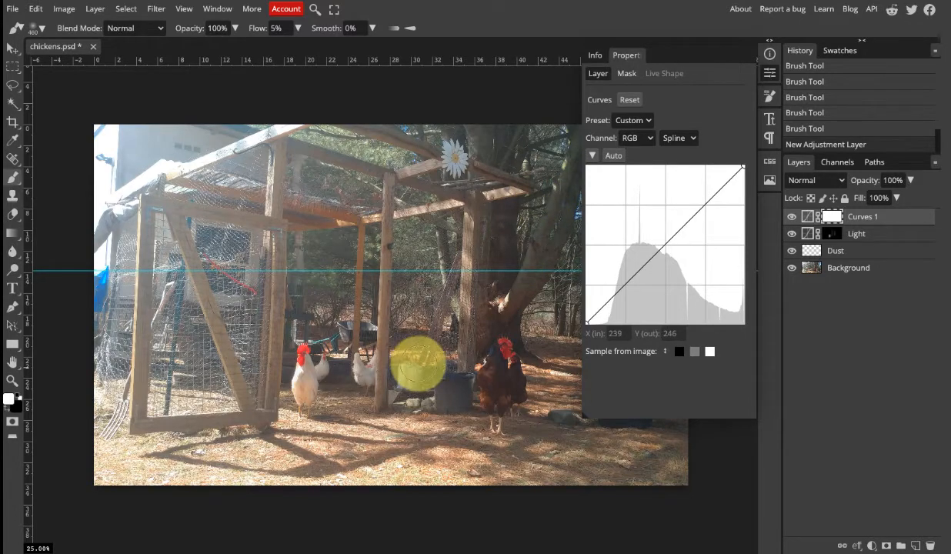
pyautogui.press('h')
pyautogui.hotkey('ctrl', '0')
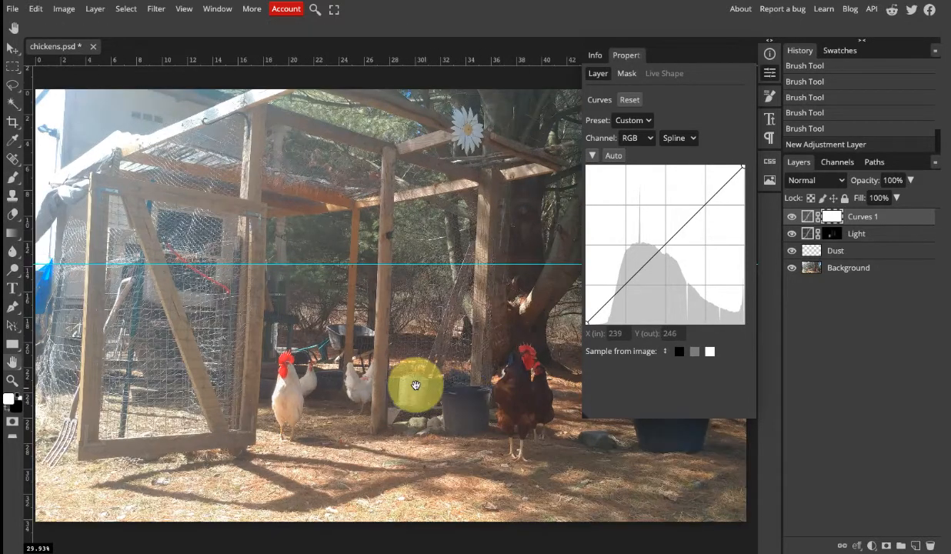
pyautogui.moveTo(434, 406); pyautogui.dragTo(363, 446)
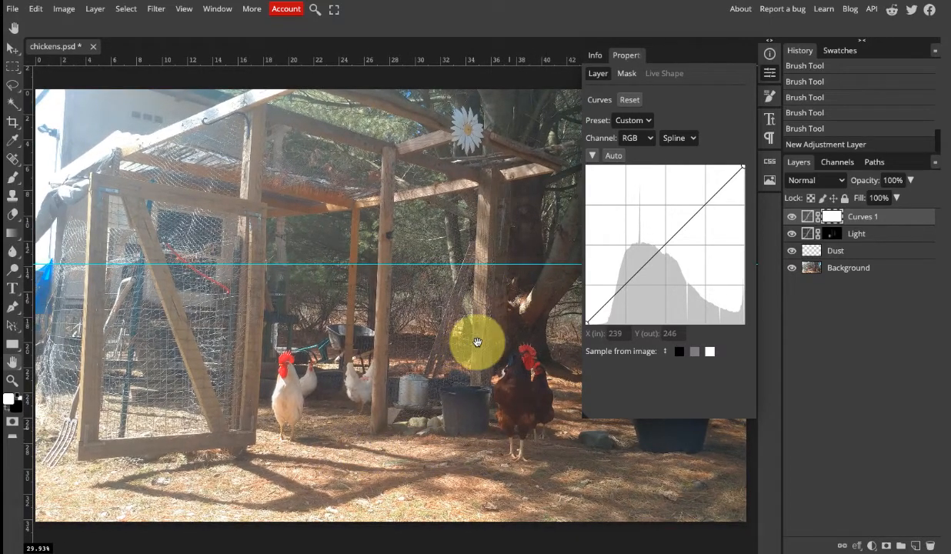
pyautogui.moveTo(463, 343); pyautogui.dragTo(195, 363)
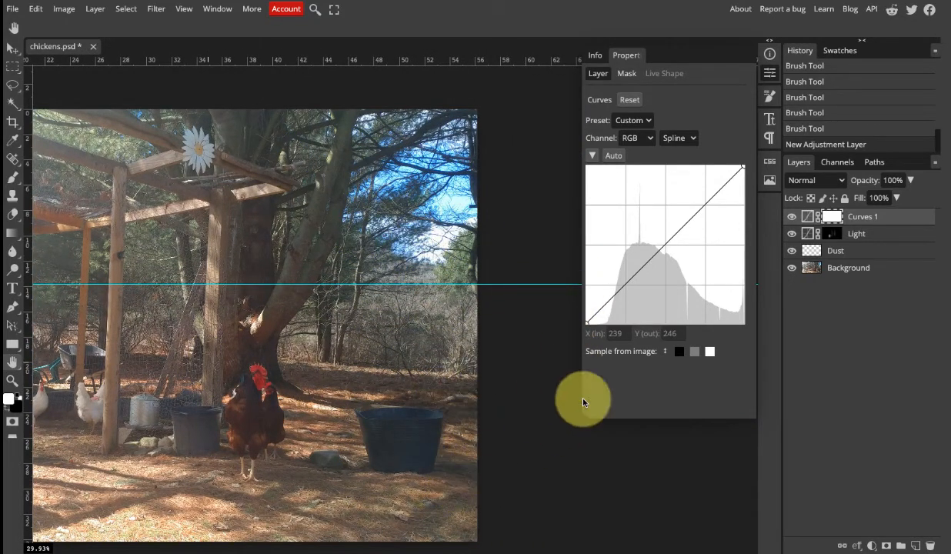
pyautogui.moveTo(743, 170); pyautogui.dragTo(745, 207)
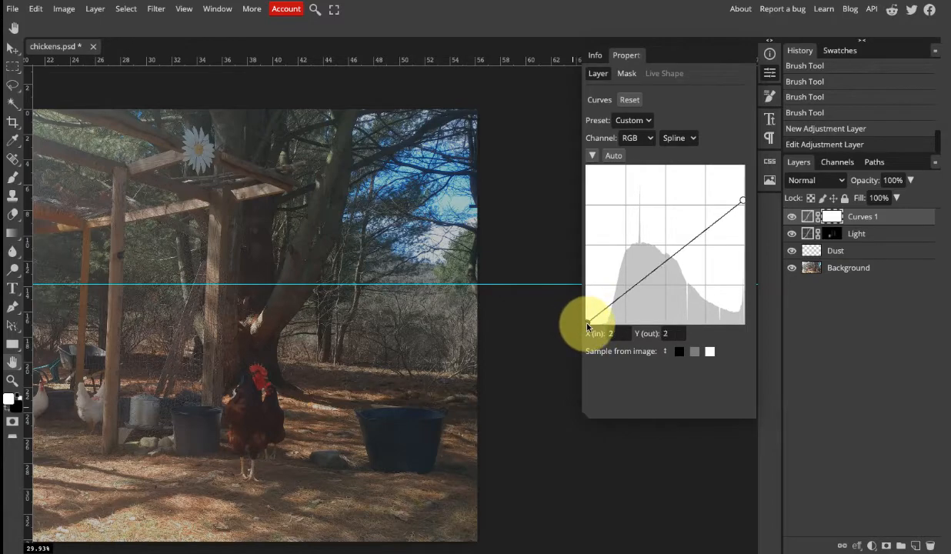
pyautogui.moveTo(588, 325); pyautogui.dragTo(594, 316)
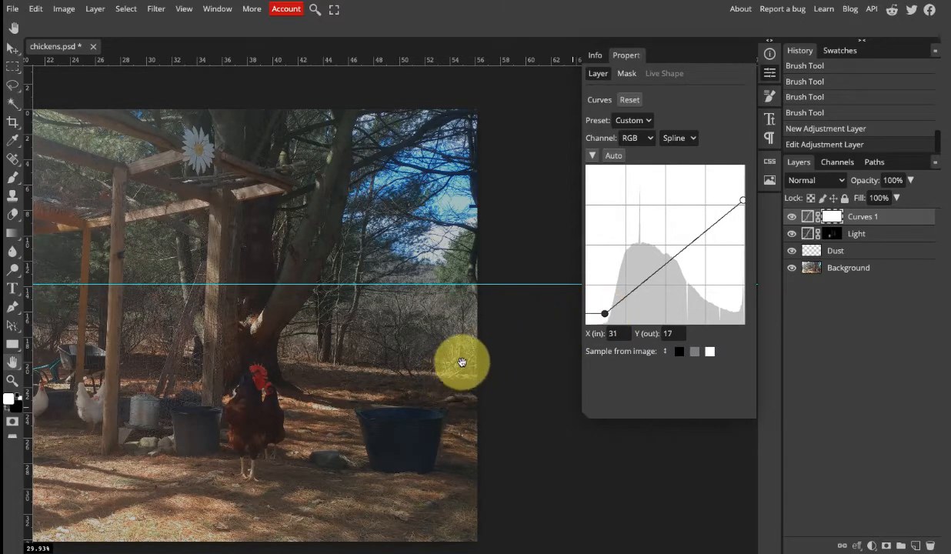
# Compare the whole photo with and without the new Curves layer by toggling its visibility.
pyautogui.hotkey('ctrl', '0')
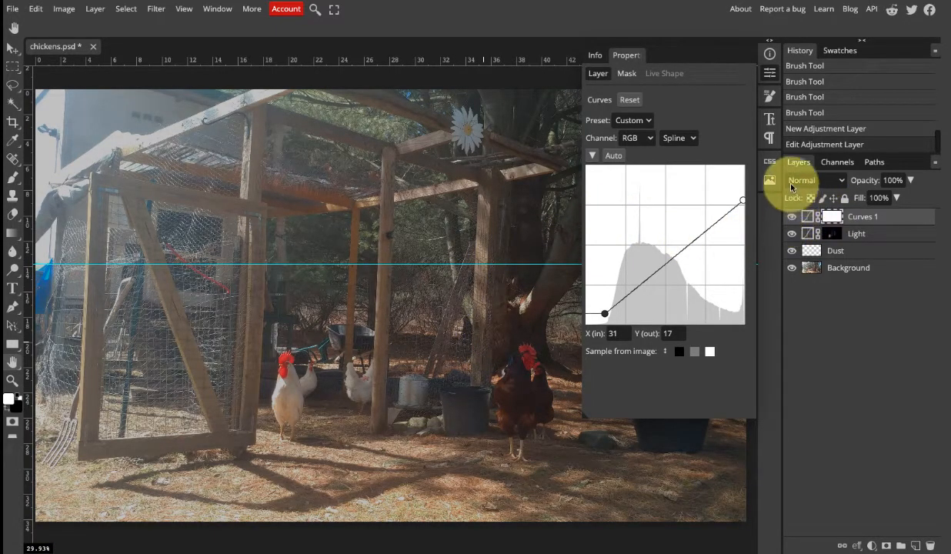
pyautogui.click(770, 72)
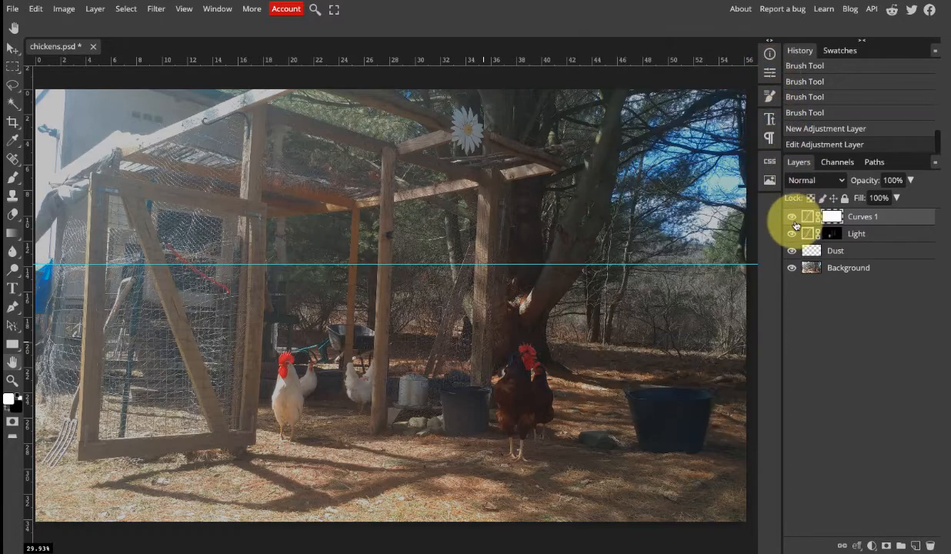
pyautogui.click(793, 219)
pyautogui.click(793, 220)
pyautogui.click(793, 220)
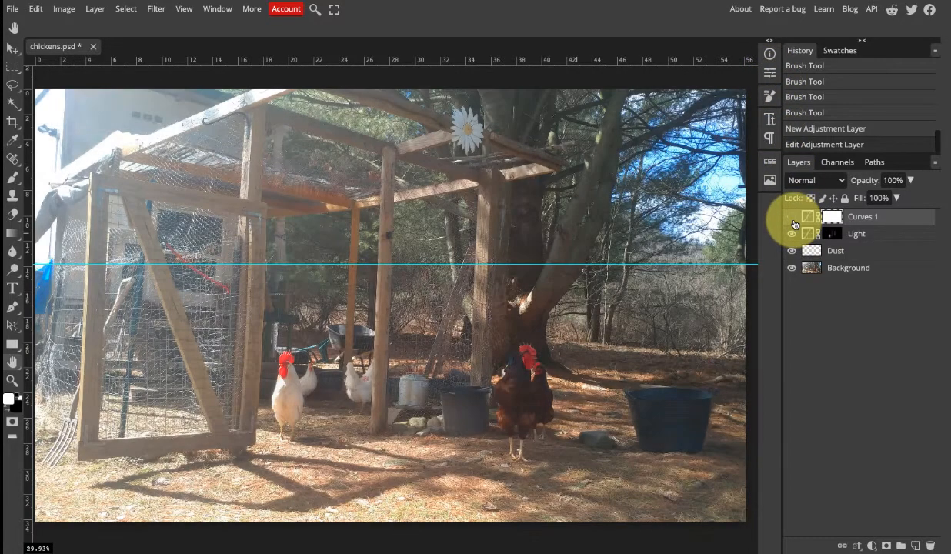
pyautogui.click(793, 219)
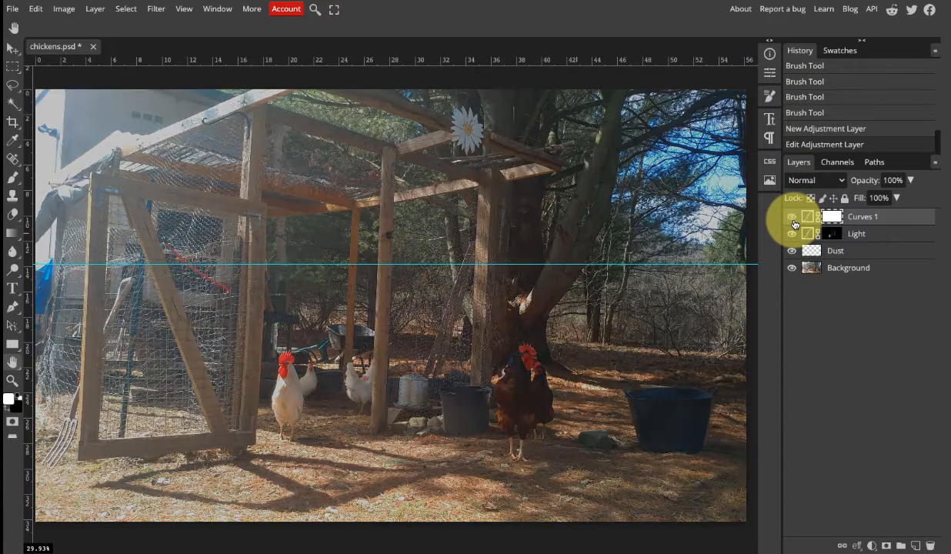
# Toggle the Curves 1 layer off and on repeatedly to judge how it darkens the photo's bright areas.
pyautogui.click(793, 219)
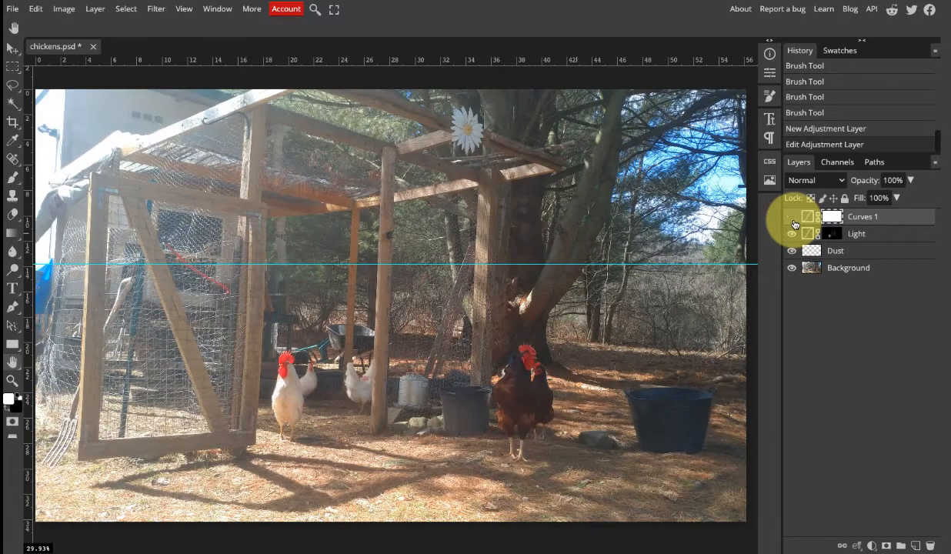
pyautogui.click(793, 220)
pyautogui.click(793, 220)
pyautogui.click(793, 220)
pyautogui.click(793, 220)
pyautogui.click(793, 220)
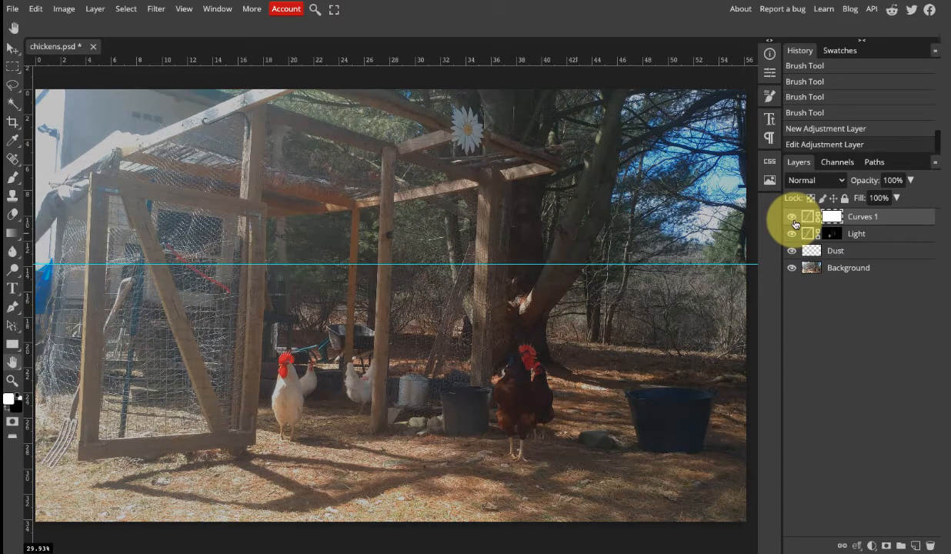
pyautogui.click(794, 220)
pyautogui.click(794, 220)
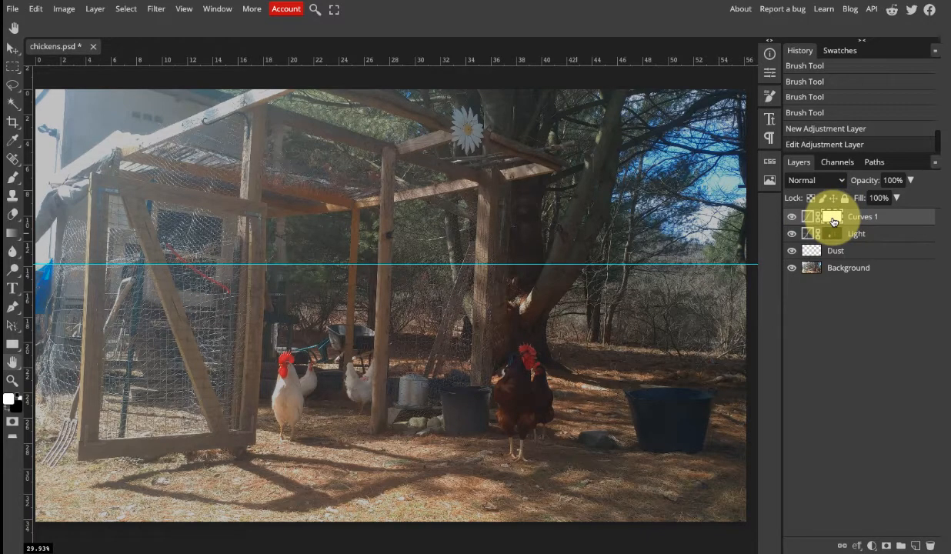
# Invert the Curves 1 mask to black and choose a soft brush with 0% hardness.
pyautogui.hotkey('ctrl', 'i')
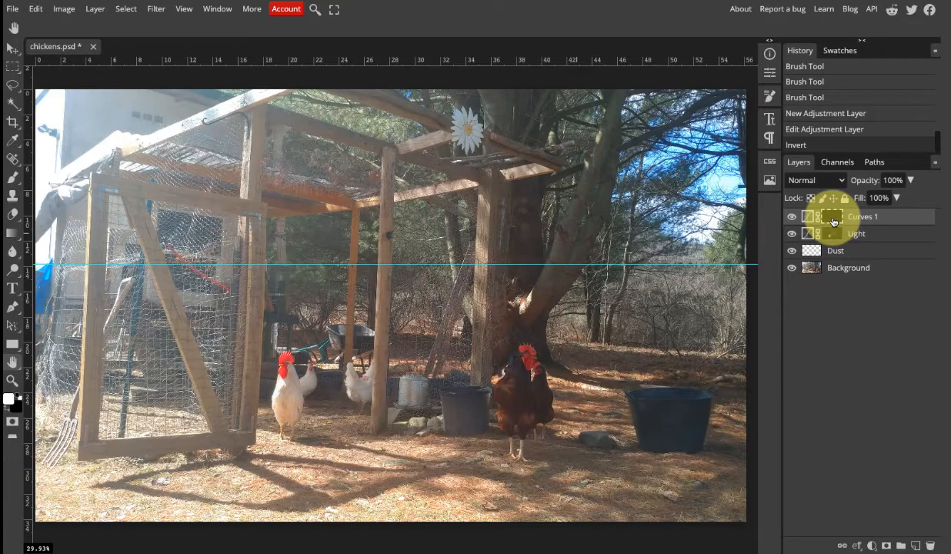
pyautogui.click(10, 183)
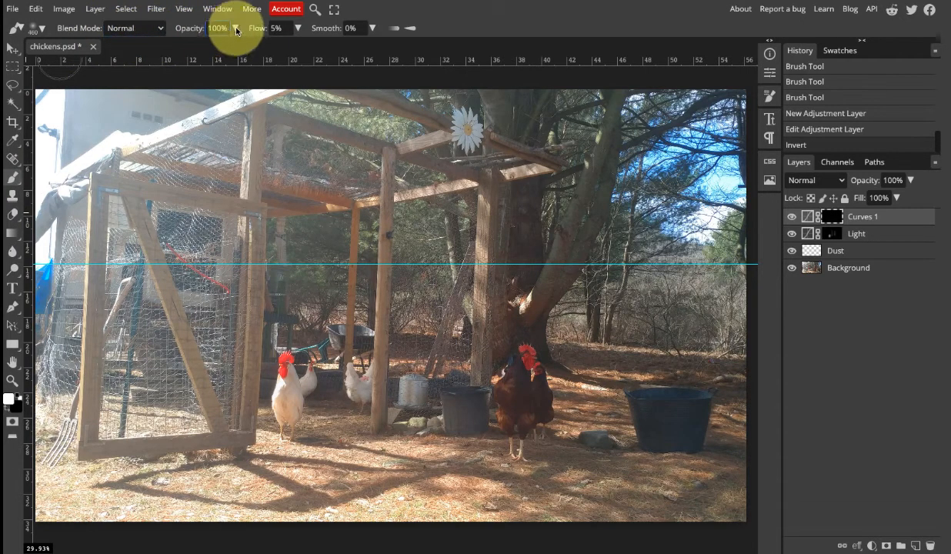
pyautogui.click(44, 29)
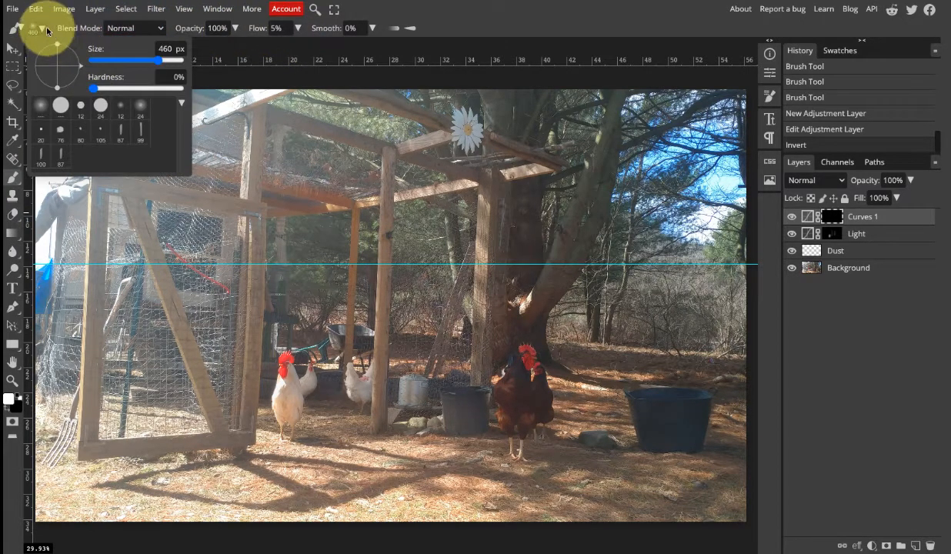
pyautogui.click(44, 30)
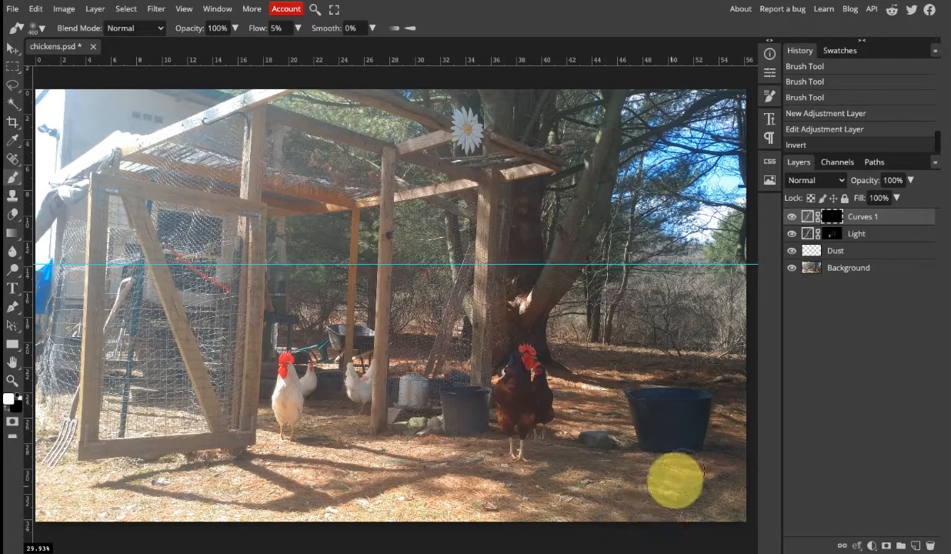
# Paint white over the photo's outer areas on the Curves 1 mask with a large soft brush, raising its flow from 5% to 23%.
pyautogui.moveTo(675, 480); pyautogui.dragTo(691, 465)
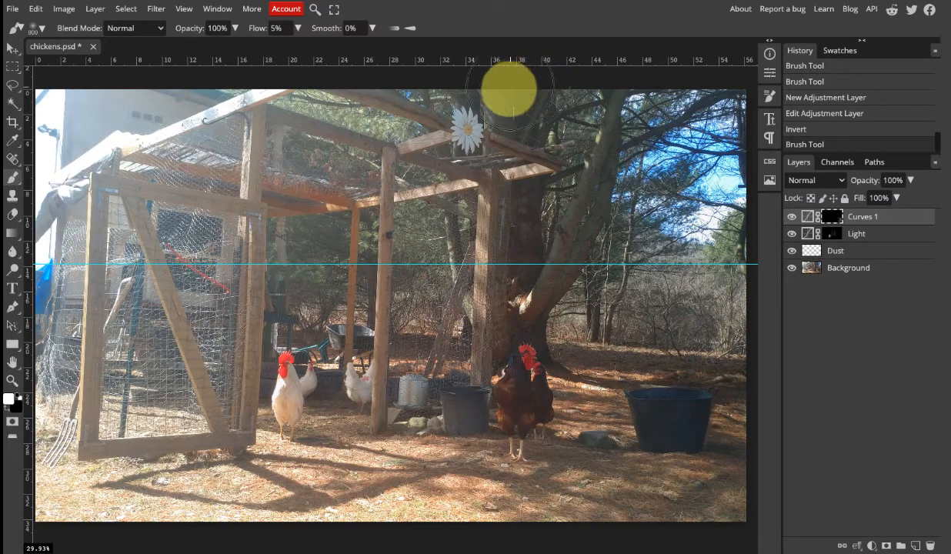
pyautogui.moveTo(509, 88)
pyautogui.mouseDown()
pyautogui.moveTo(547, 113)
pyautogui.moveTo(594, 191)
pyautogui.moveTo(608, 279)
pyautogui.moveTo(589, 323)
pyautogui.mouseUp()
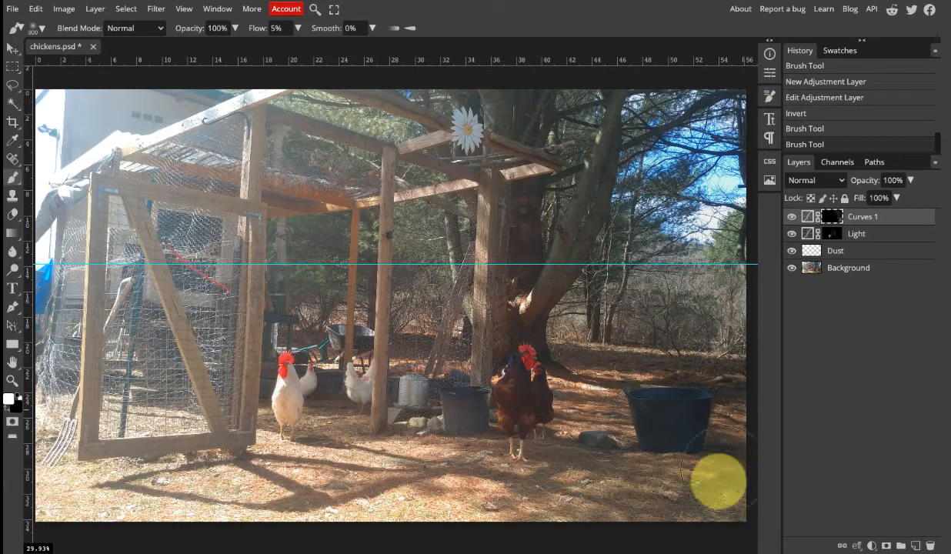
pyautogui.moveTo(719, 481)
pyautogui.mouseDown()
pyautogui.moveTo(639, 417)
pyautogui.moveTo(566, 187)
pyautogui.mouseUp()
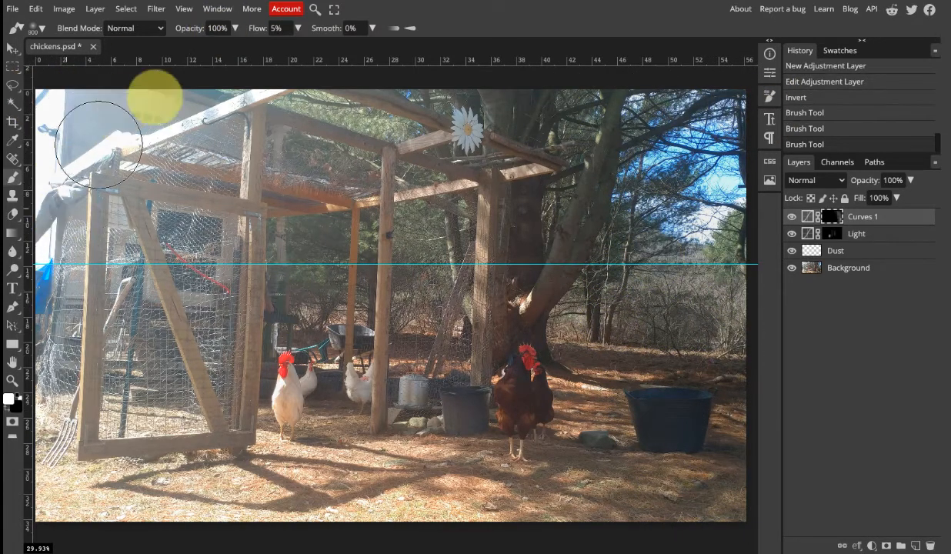
pyautogui.moveTo(155, 96)
pyautogui.mouseDown()
pyautogui.moveTo(401, 351)
pyautogui.moveTo(703, 251)
pyautogui.moveTo(588, 492)
pyautogui.mouseUp()
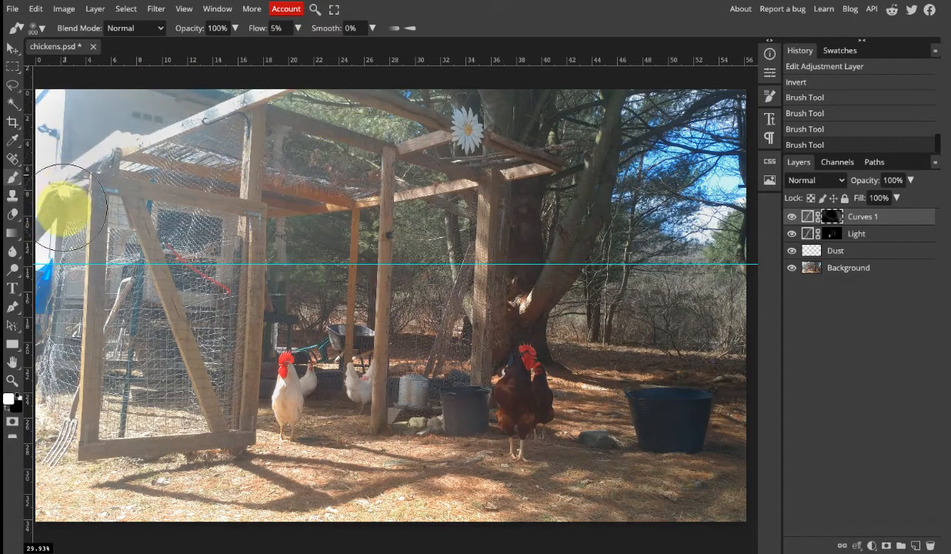
pyautogui.moveTo(114, 96); pyautogui.dragTo(231, 127)
pyautogui.moveTo(124, 135); pyautogui.dragTo(257, 159)
pyautogui.moveTo(34, 115); pyautogui.dragTo(234, 161)
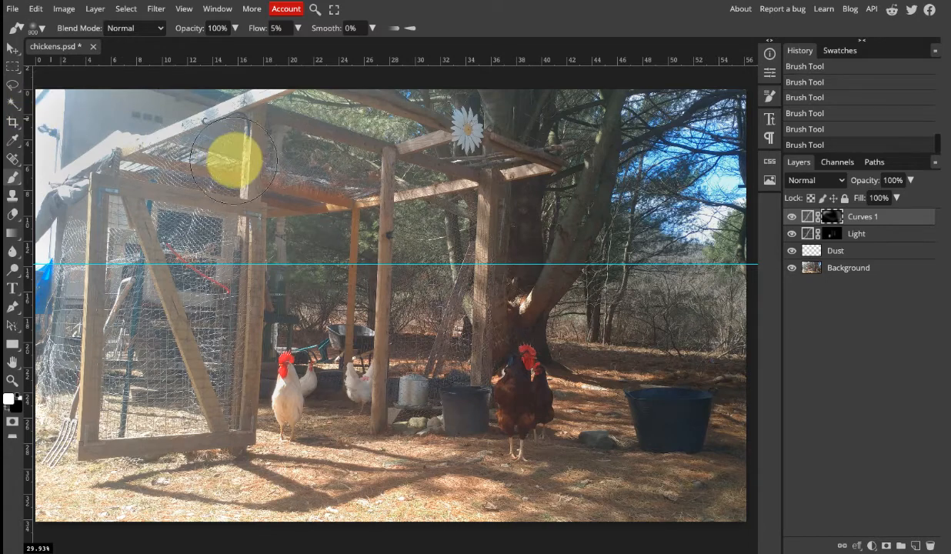
pyautogui.hotkey('ctrl', '-')
pyautogui.hotkey('ctrl', '-')
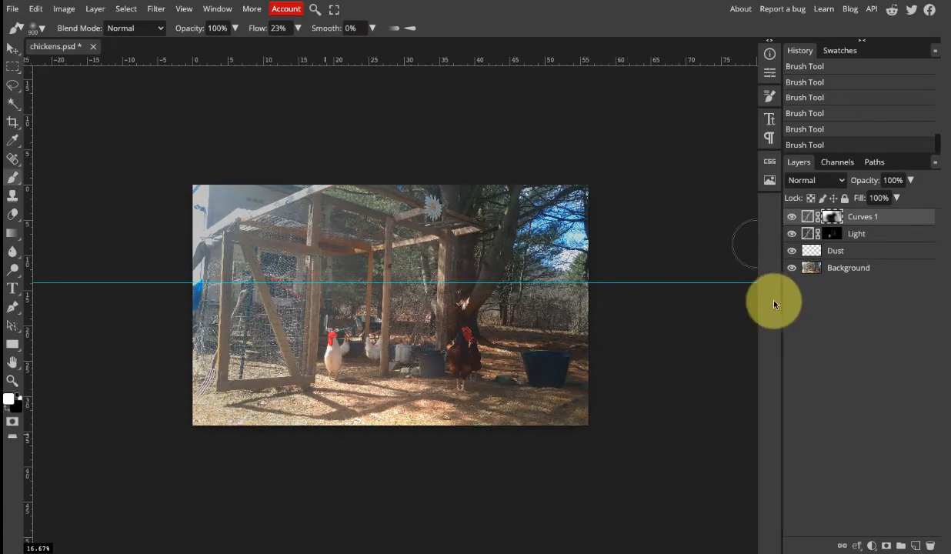
# Compare the photo with and without the masked Curves 1 darkening by toggling the layer's visibility.
pyautogui.click(792, 218)
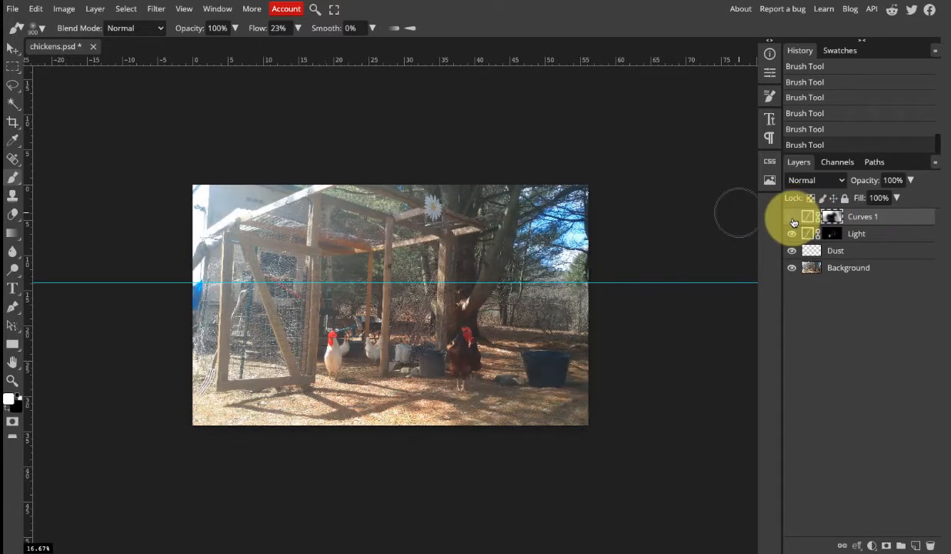
pyautogui.click(793, 221)
pyautogui.click(794, 220)
pyautogui.click(793, 220)
pyautogui.click(793, 220)
pyautogui.click(793, 220)
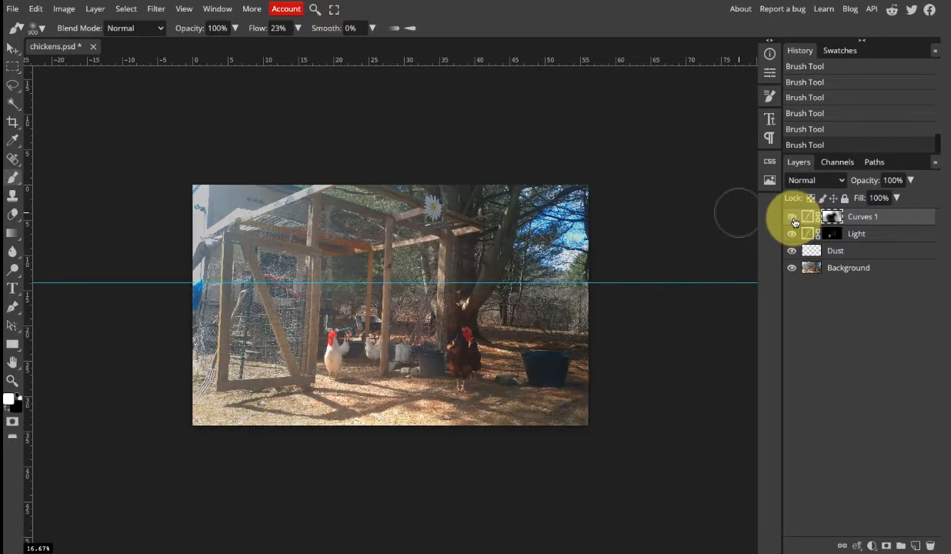
pyautogui.click(793, 220)
pyautogui.click(793, 220)
pyautogui.click(794, 220)
pyautogui.click(794, 220)
pyautogui.click(793, 220)
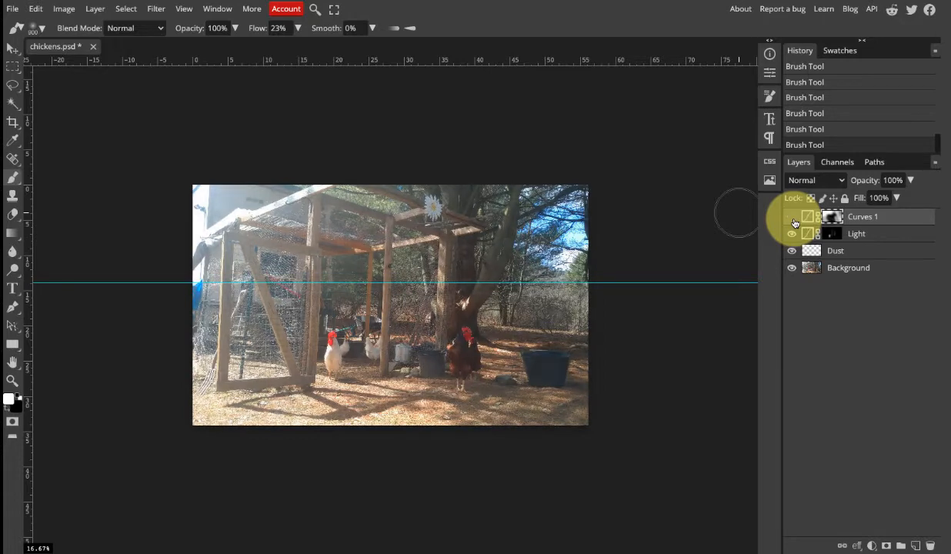
pyautogui.click(793, 221)
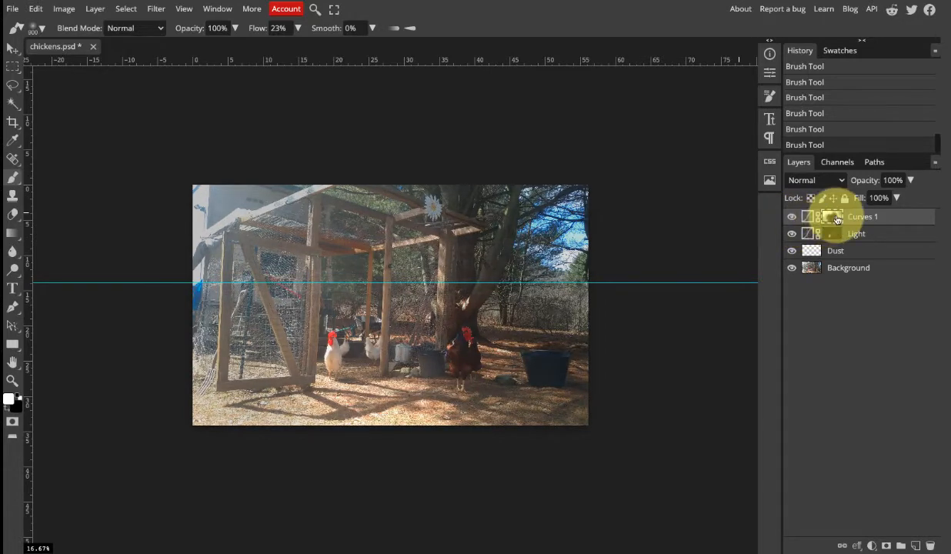
# Inspect the painted Curves 1 mask on its own and return to the normal photo view.
pyautogui.keyDown('alt'); pyautogui.click(837, 219); pyautogui.keyUp('alt')
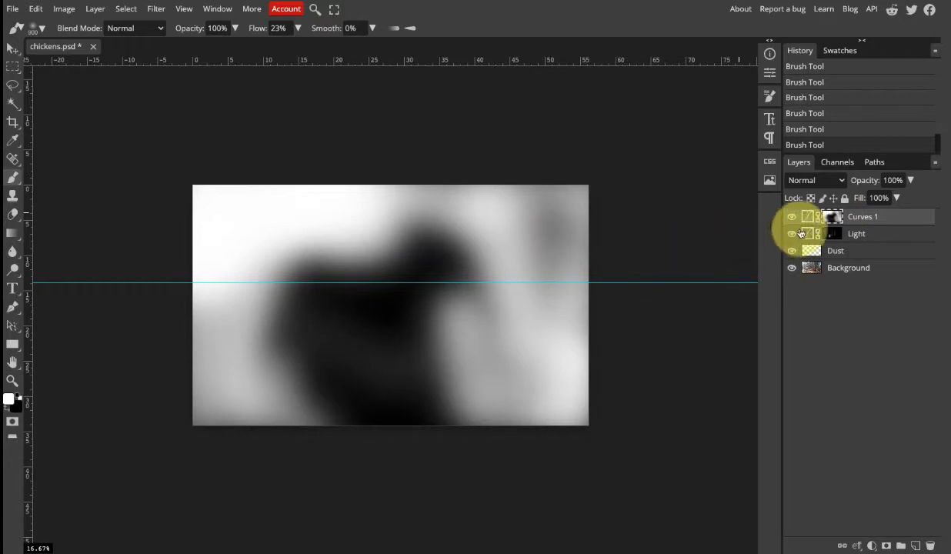
pyautogui.keyDown('alt'); pyautogui.click(833, 221); pyautogui.keyUp('alt')
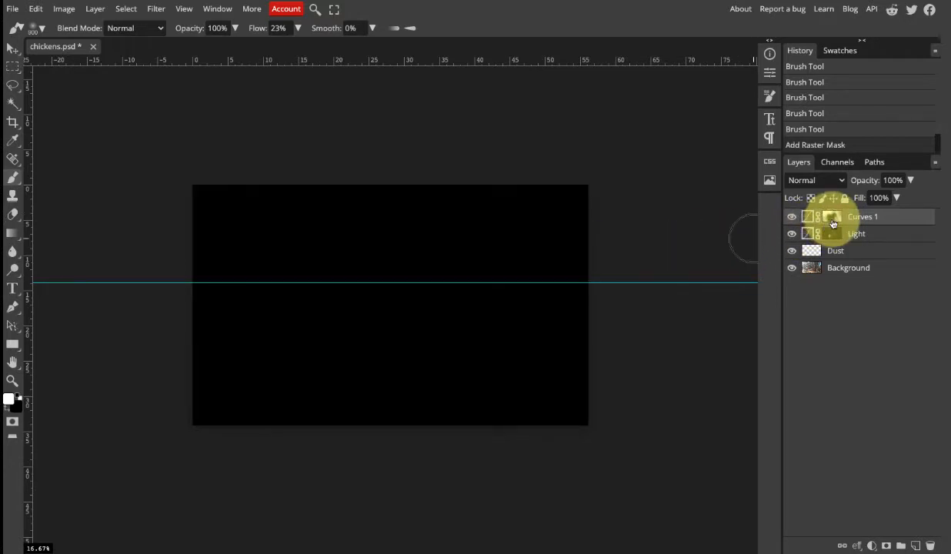
pyautogui.keyDown('alt'); pyautogui.click(833, 221); pyautogui.keyUp('alt')
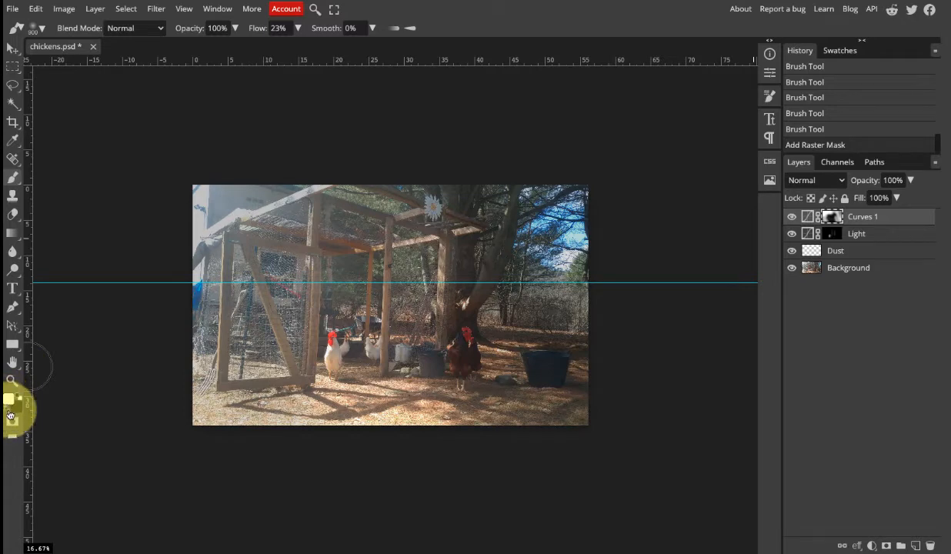
# Set the brush to black with 10% flow and rename the Curves 1 layer as Darkness.
pyautogui.click(11, 414)
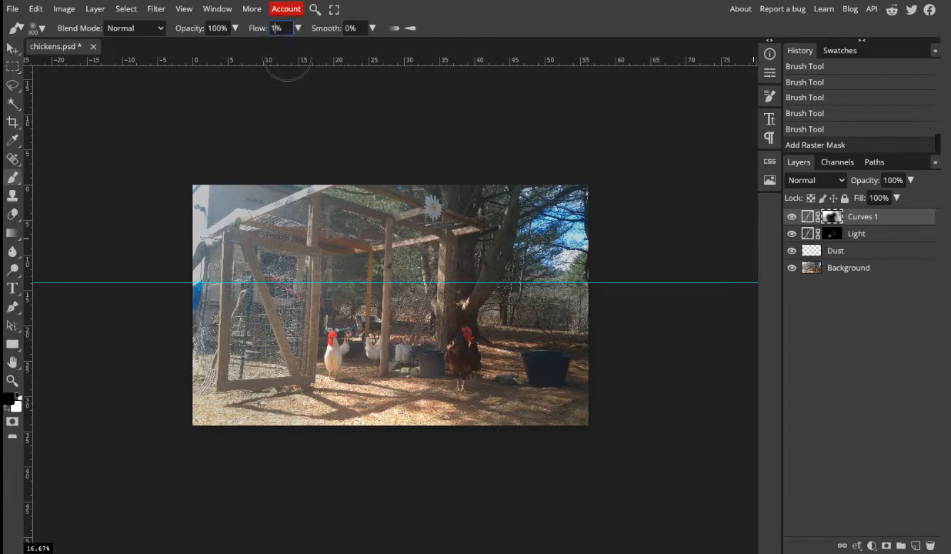
pyautogui.write('0')
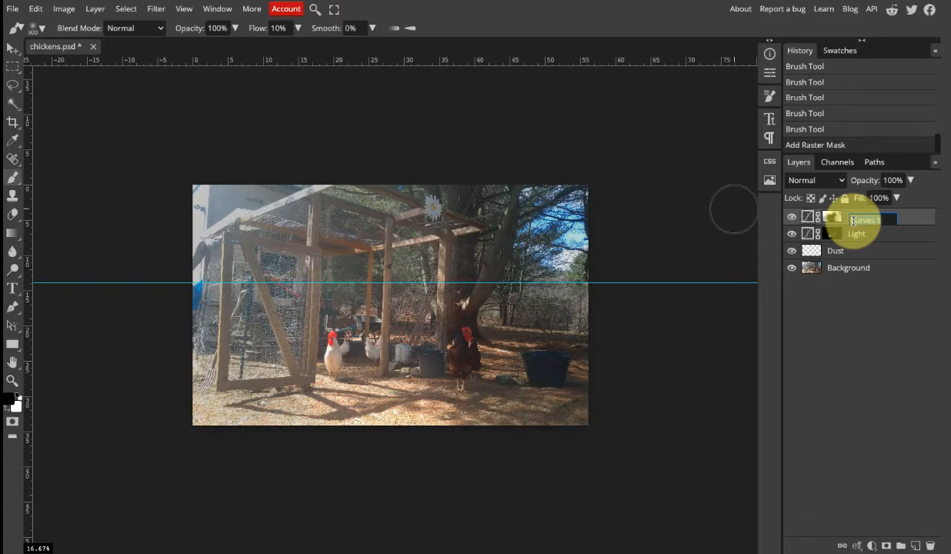
pyautogui.write('Darkness')
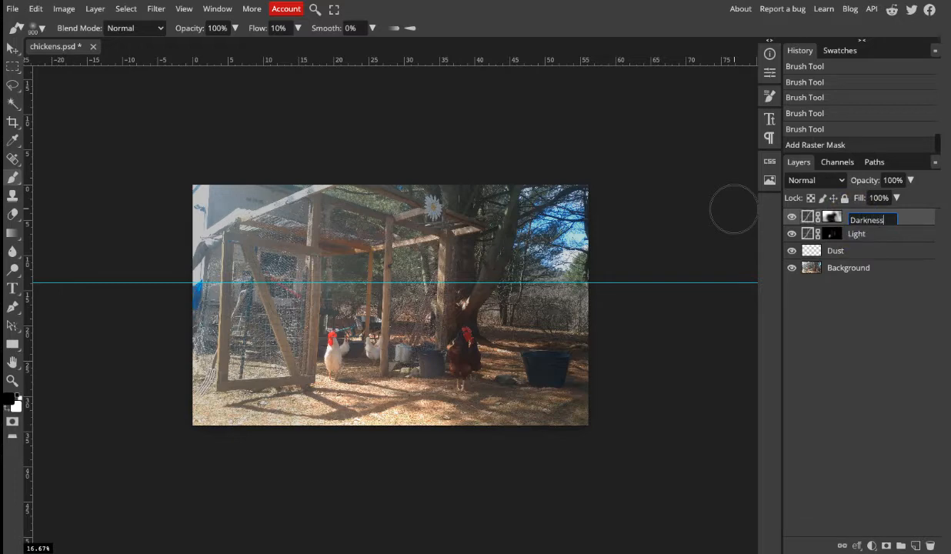
pyautogui.click(891, 332)
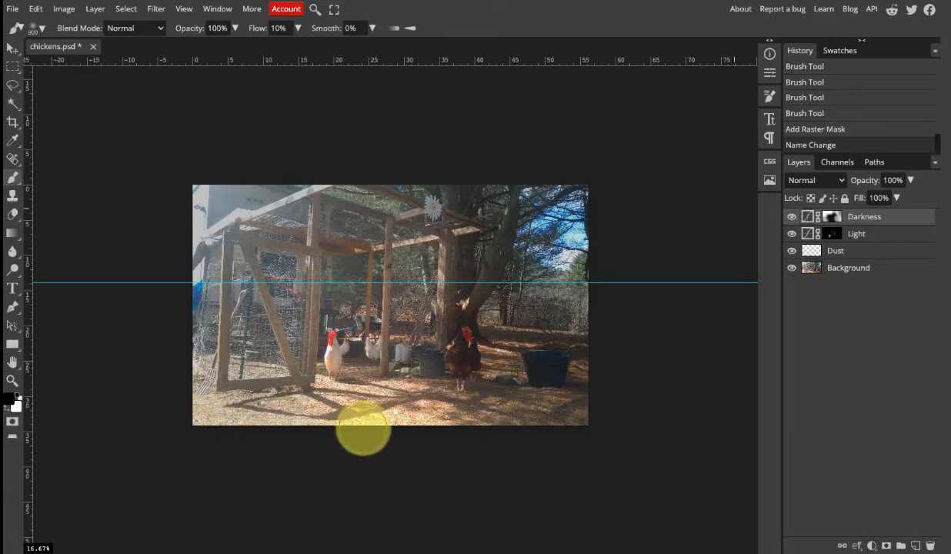
# Paint black softly over the coop's central area and the foreground ground on the Darkness mask, and compare with the layer hidden and shown.
pyautogui.click(361, 430)
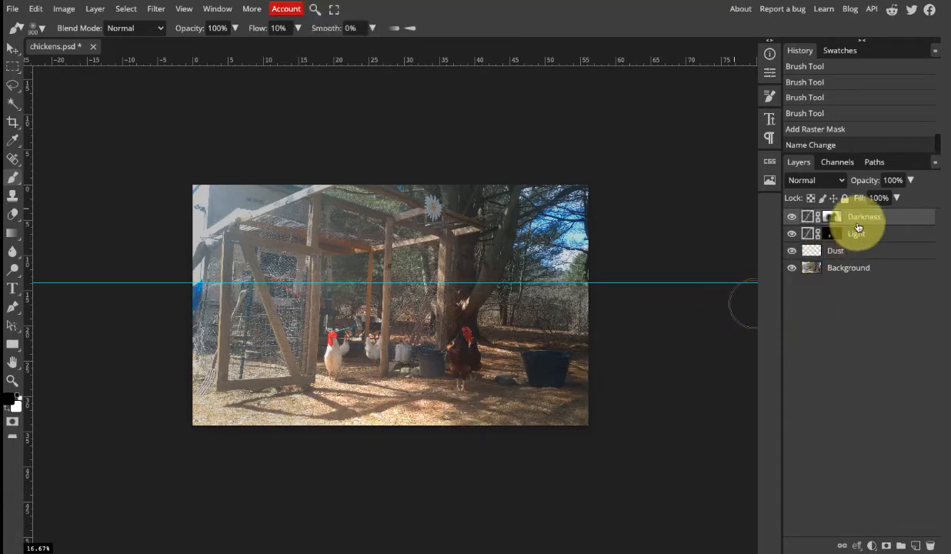
pyautogui.click(832, 222)
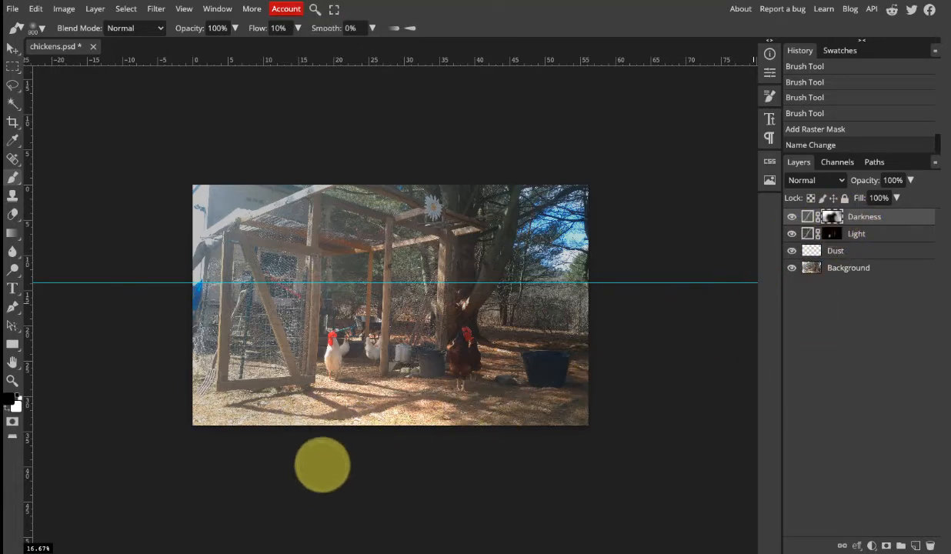
pyautogui.moveTo(364, 430)
pyautogui.mouseDown()
pyautogui.moveTo(219, 402)
pyautogui.moveTo(159, 413)
pyautogui.moveTo(206, 397)
pyautogui.moveTo(269, 396)
pyautogui.moveTo(352, 419)
pyautogui.moveTo(382, 462)
pyautogui.mouseUp()
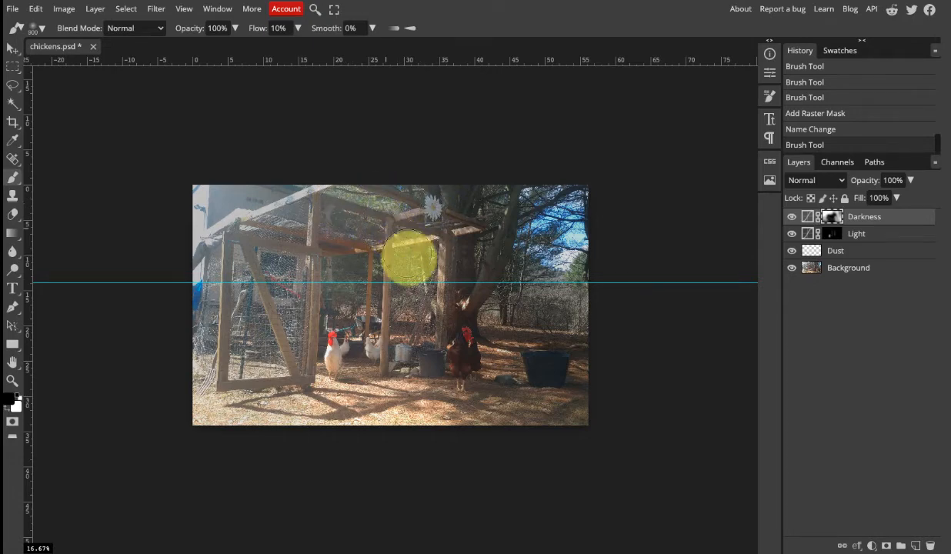
pyautogui.click(410, 289)
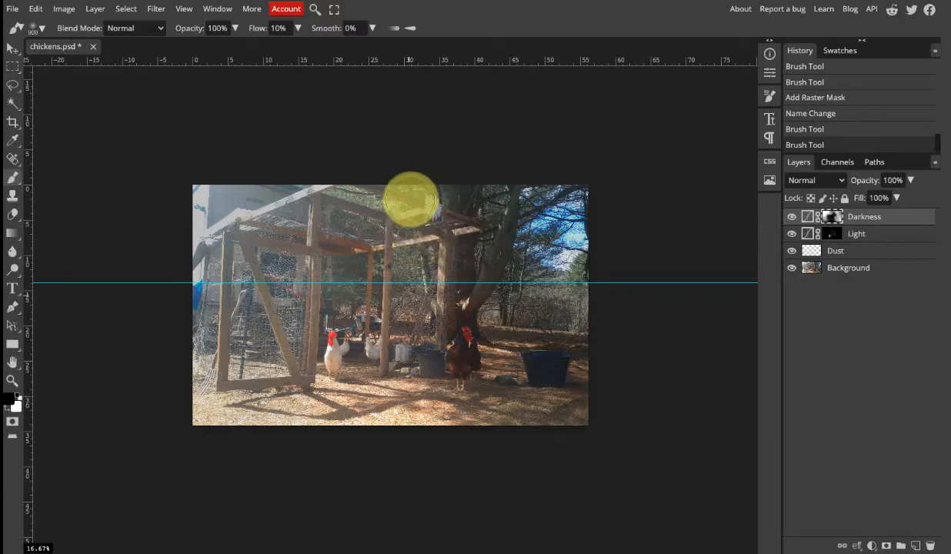
pyautogui.moveTo(411, 200)
pyautogui.mouseDown()
pyautogui.moveTo(453, 228)
pyautogui.moveTo(449, 270)
pyautogui.mouseUp()
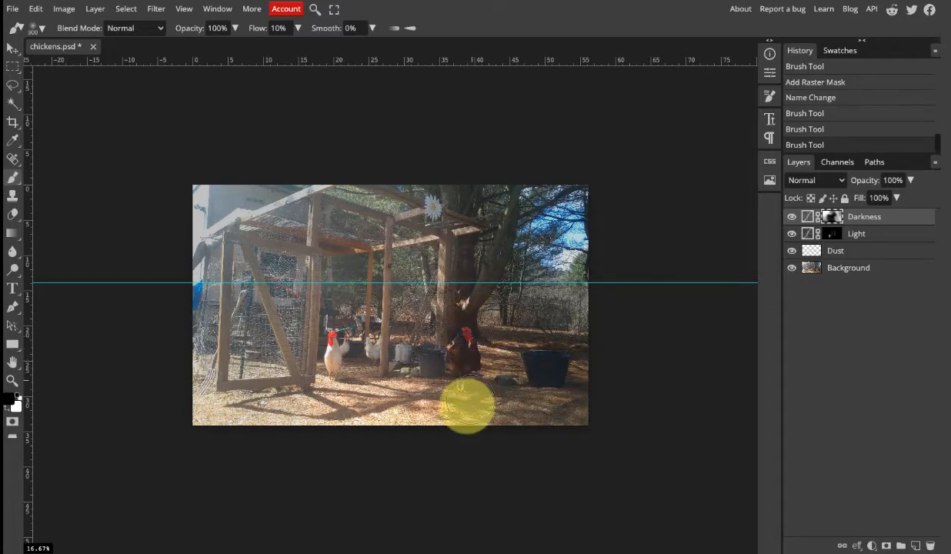
pyautogui.moveTo(467, 404); pyautogui.dragTo(421, 441)
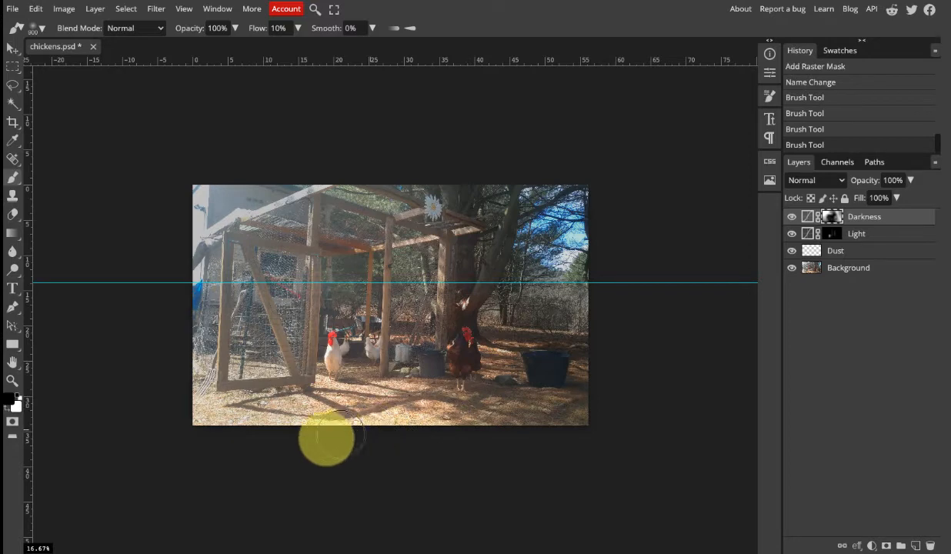
pyautogui.moveTo(327, 438)
pyautogui.mouseDown()
pyautogui.moveTo(297, 441)
pyautogui.moveTo(221, 416)
pyautogui.mouseUp()
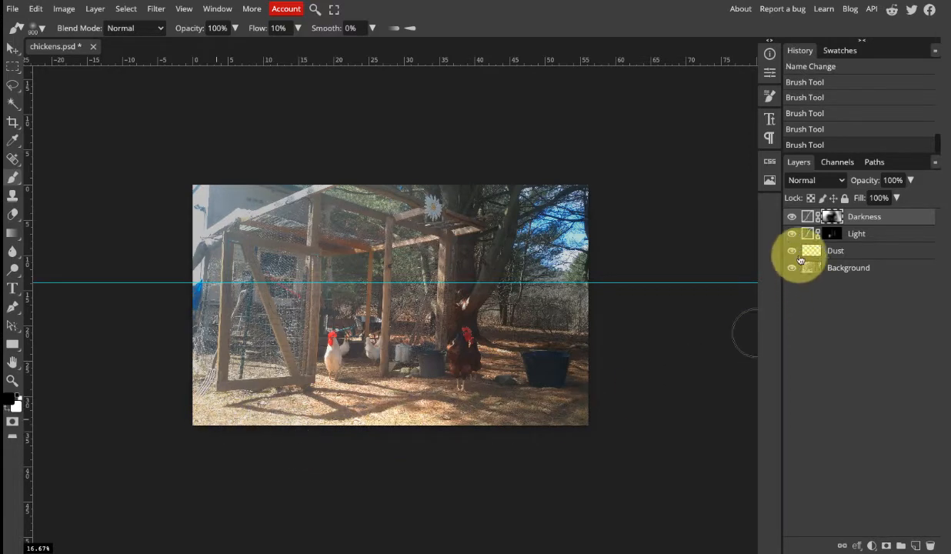
pyautogui.click(792, 220)
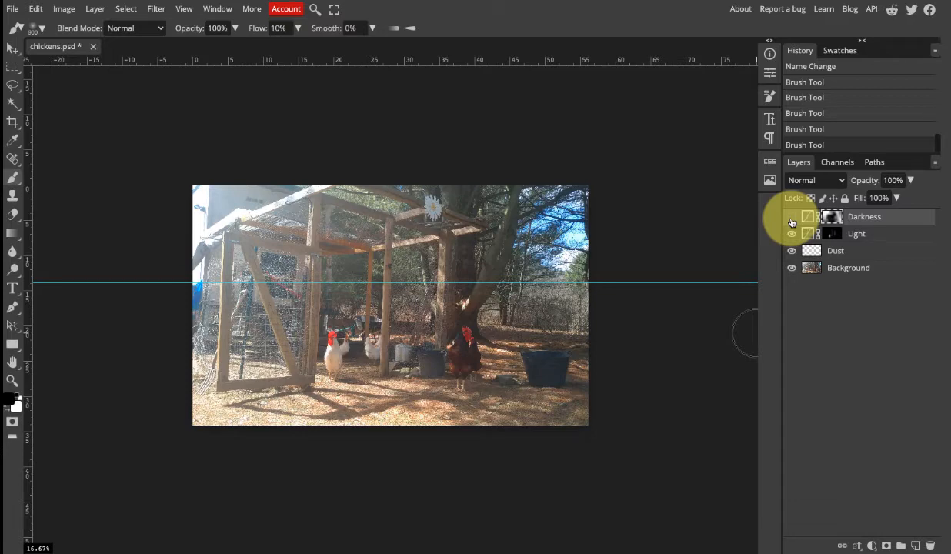
pyautogui.click(791, 220)
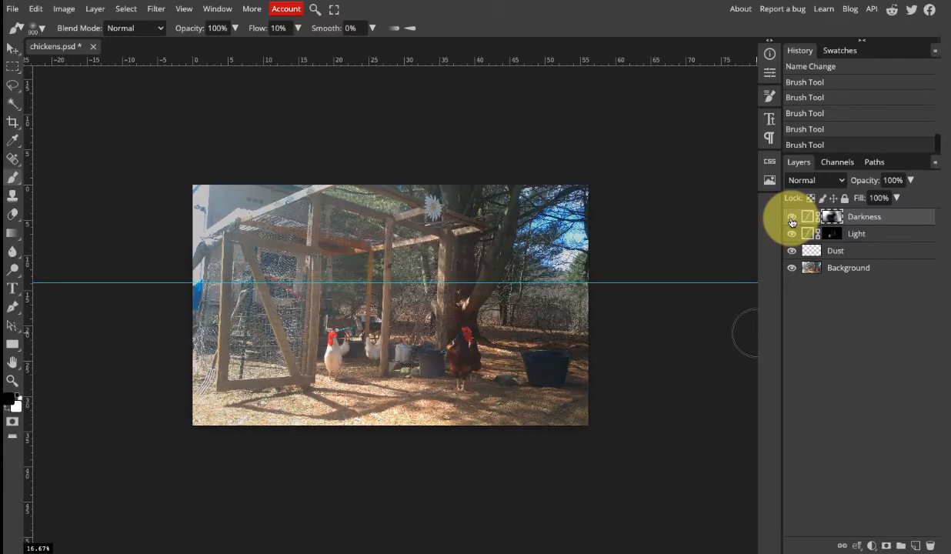
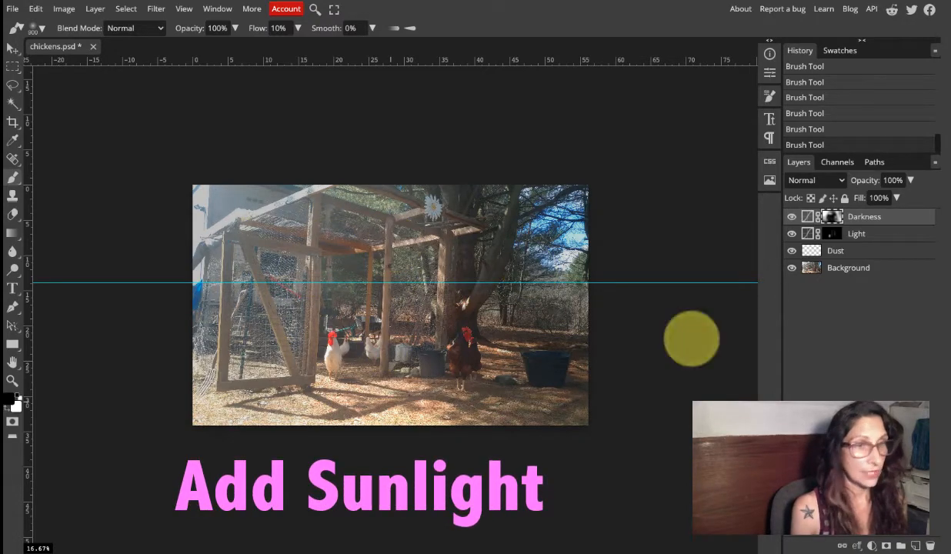
# Add a Curves adjustment layer above Darkness, with the white point at input 212, output 255 and the black point at input 6, output 12.
pyautogui.click(872, 545)
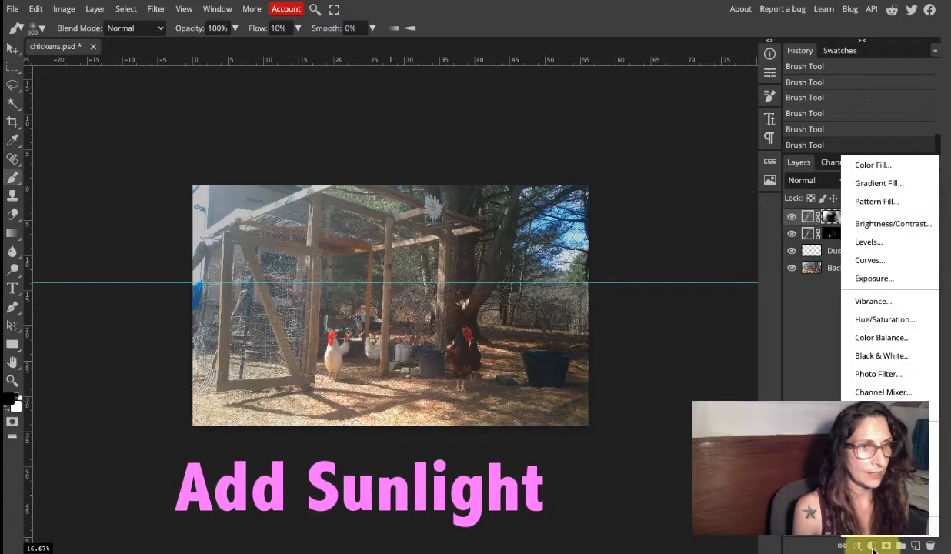
pyautogui.click(883, 267)
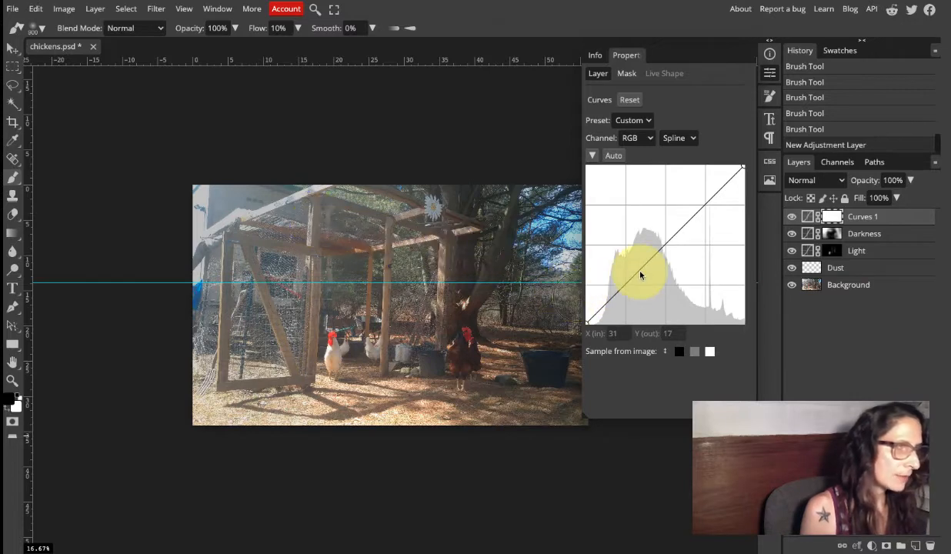
pyautogui.click(743, 169)
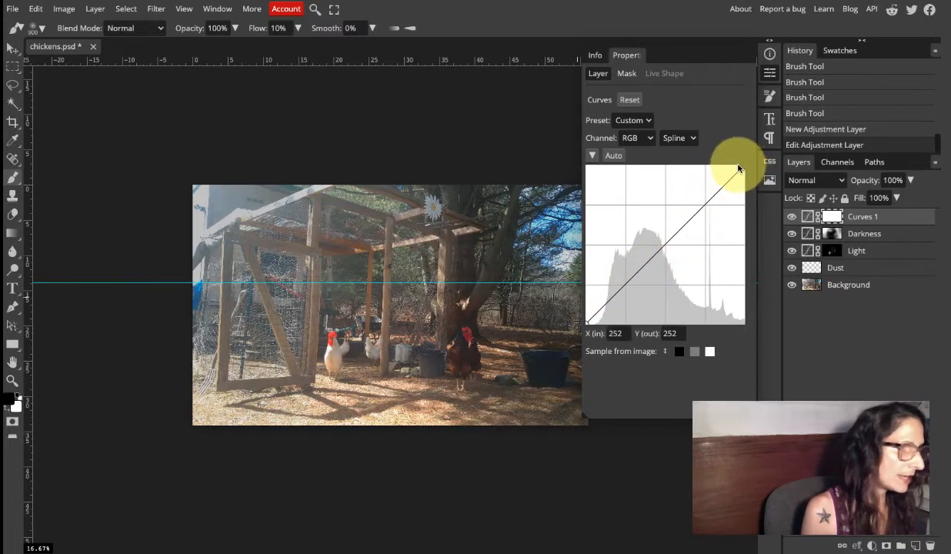
pyautogui.moveTo(738, 168); pyautogui.dragTo(717, 158)
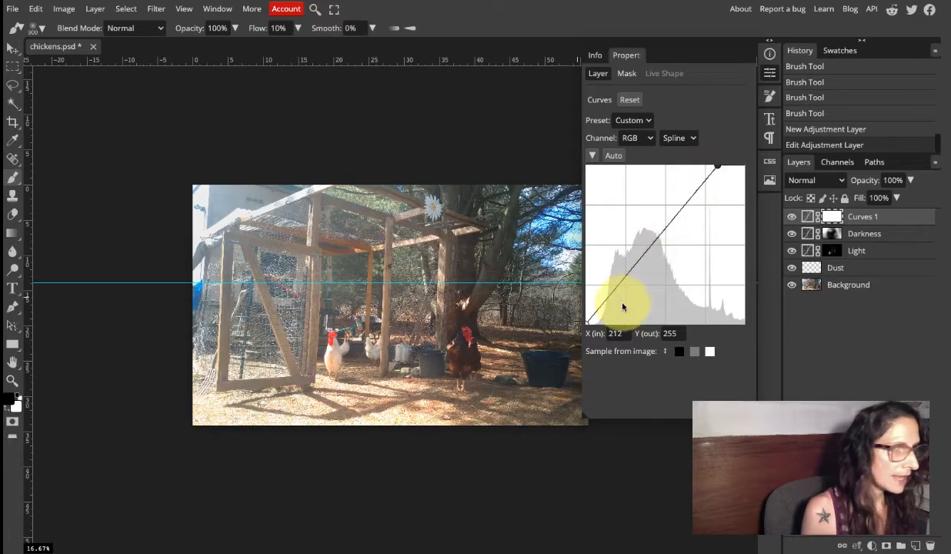
pyautogui.moveTo(588, 327)
pyautogui.mouseDown()
pyautogui.moveTo(589, 306)
pyautogui.moveTo(586, 314)
pyautogui.mouseUp()
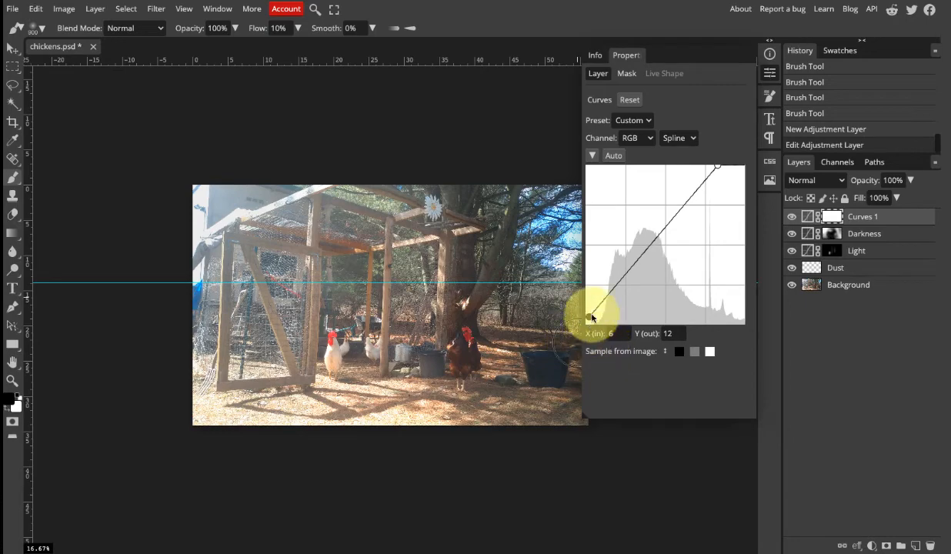
# Compare the photo with and without the Curves 1 brightening by toggling the layer's visibility.
pyautogui.click(793, 219)
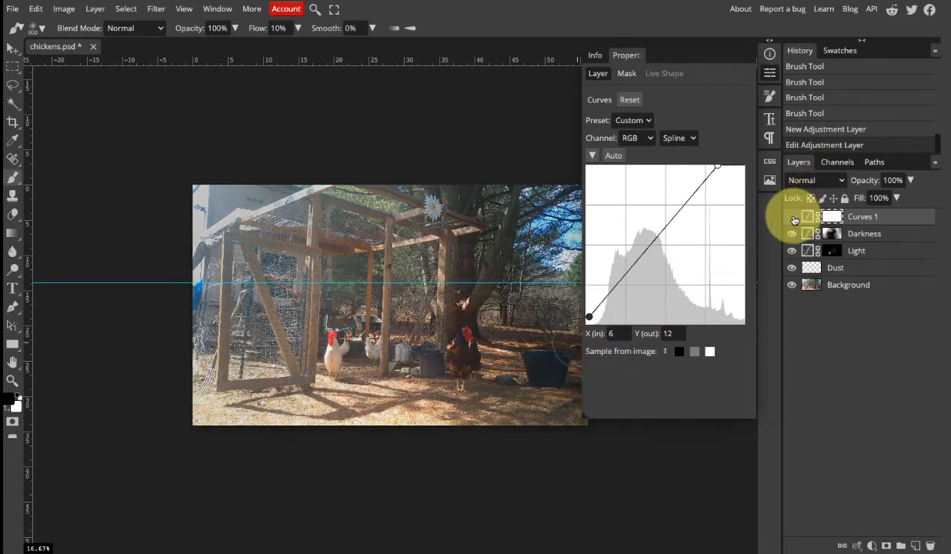
pyautogui.click(794, 219)
pyautogui.click(794, 219)
pyautogui.click(795, 220)
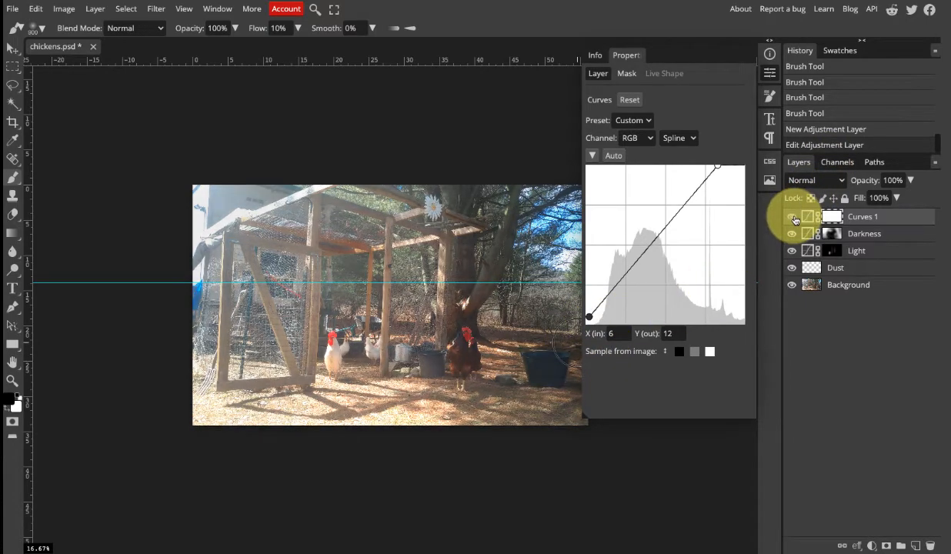
pyautogui.click(796, 220)
pyautogui.click(796, 220)
pyautogui.click(796, 220)
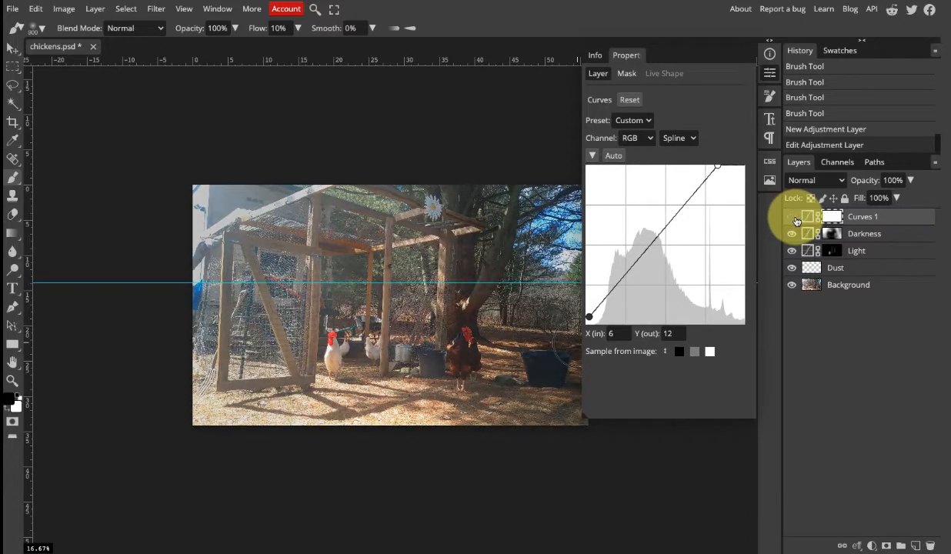
pyautogui.click(797, 221)
pyautogui.click(796, 220)
pyautogui.click(797, 221)
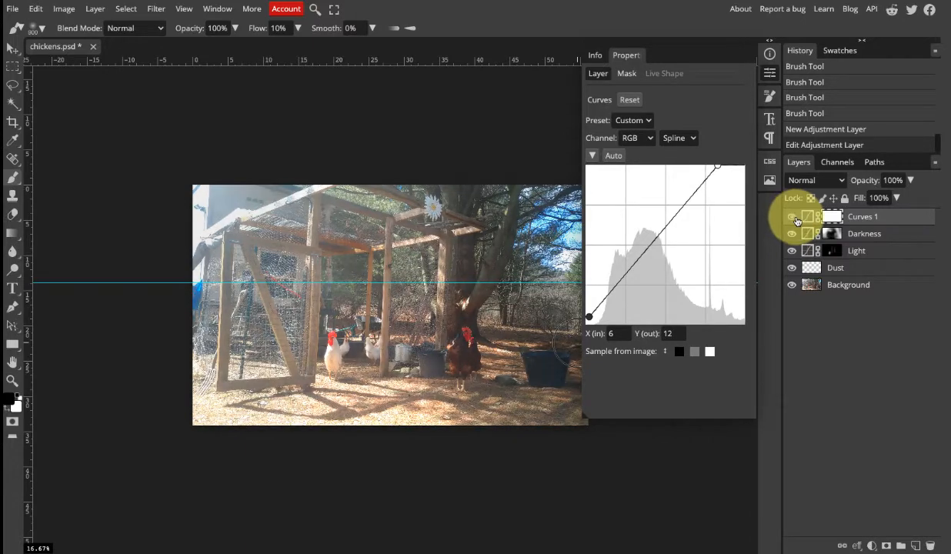
pyautogui.click(797, 221)
pyautogui.click(797, 221)
pyautogui.click(797, 221)
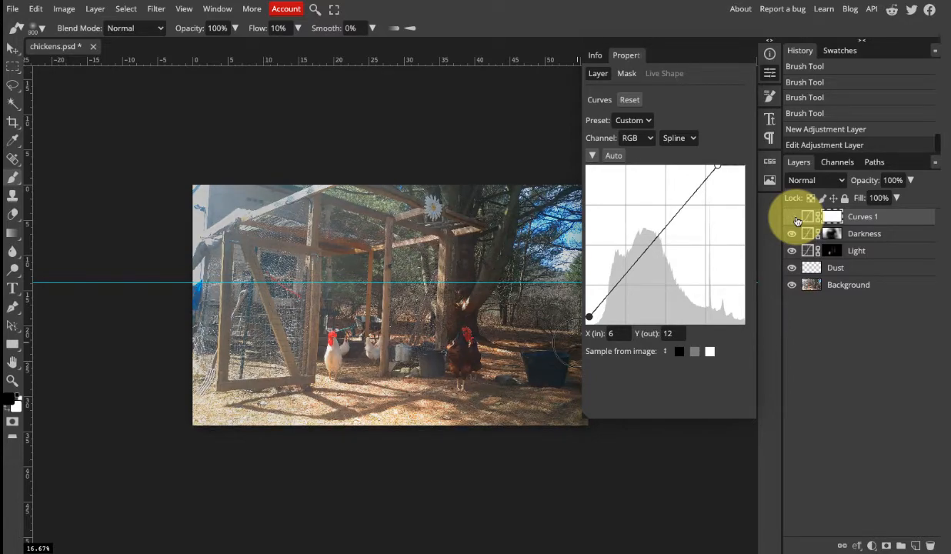
pyautogui.click(797, 221)
pyautogui.click(797, 221)
pyautogui.click(795, 222)
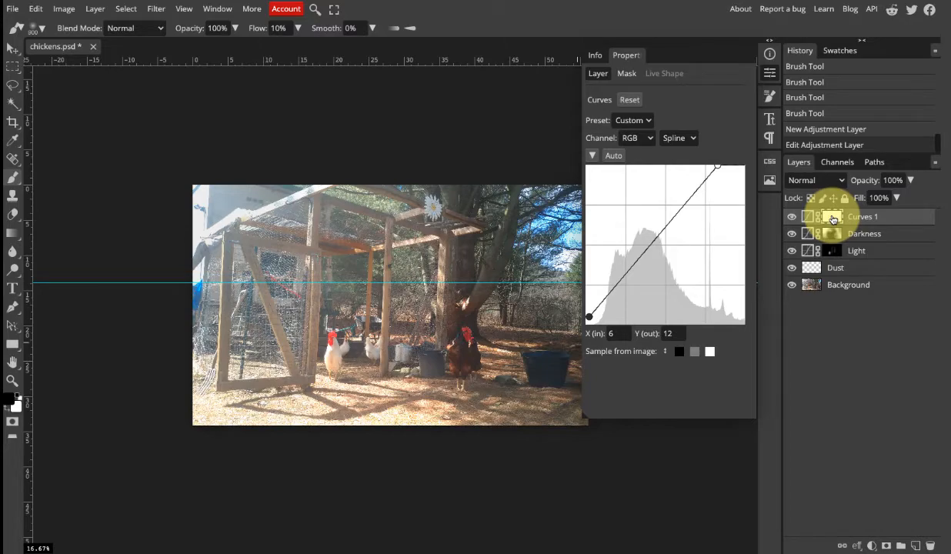
# Invert the Curves 1 mask to black and prepare a white brush at size 100 with 10% flow.
pyautogui.hotkey('ctrl', 'i')
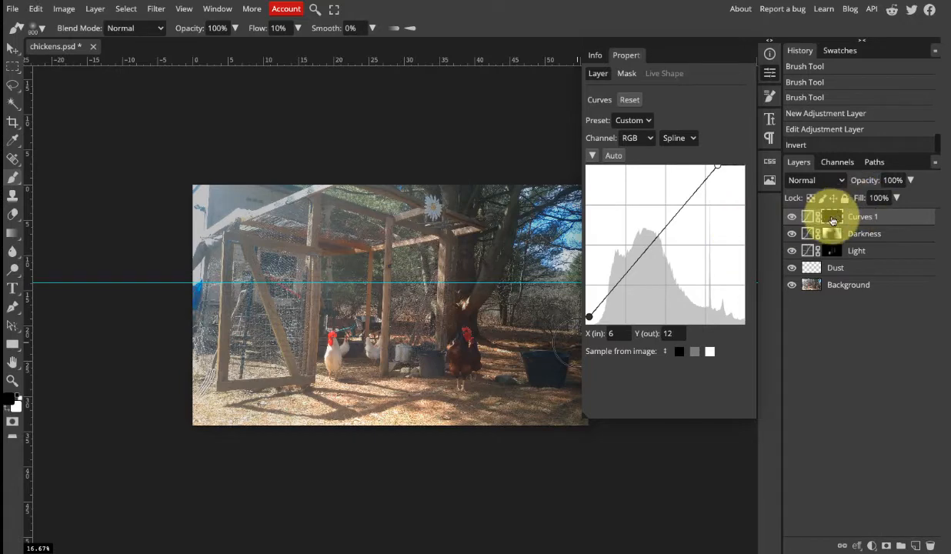
pyautogui.click(9, 413)
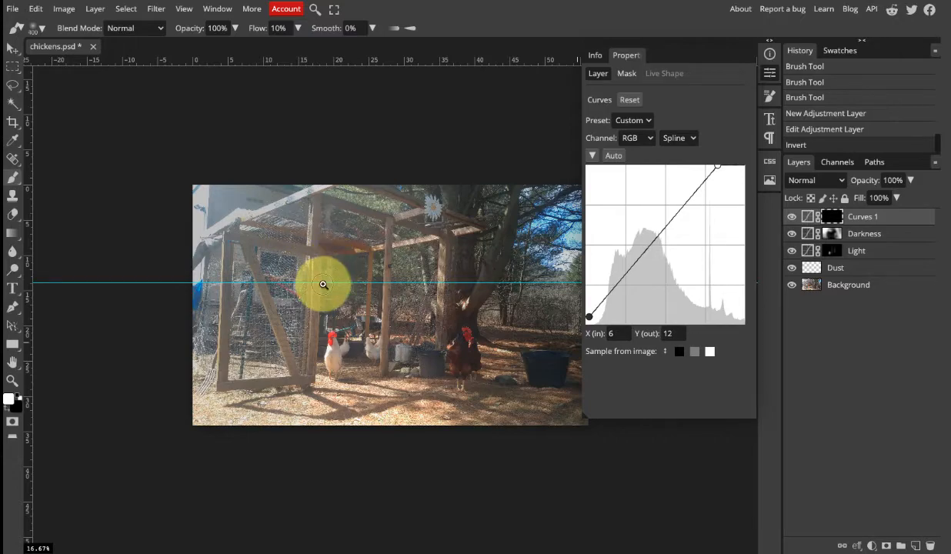
pyautogui.press('z')
pyautogui.click(327, 338)
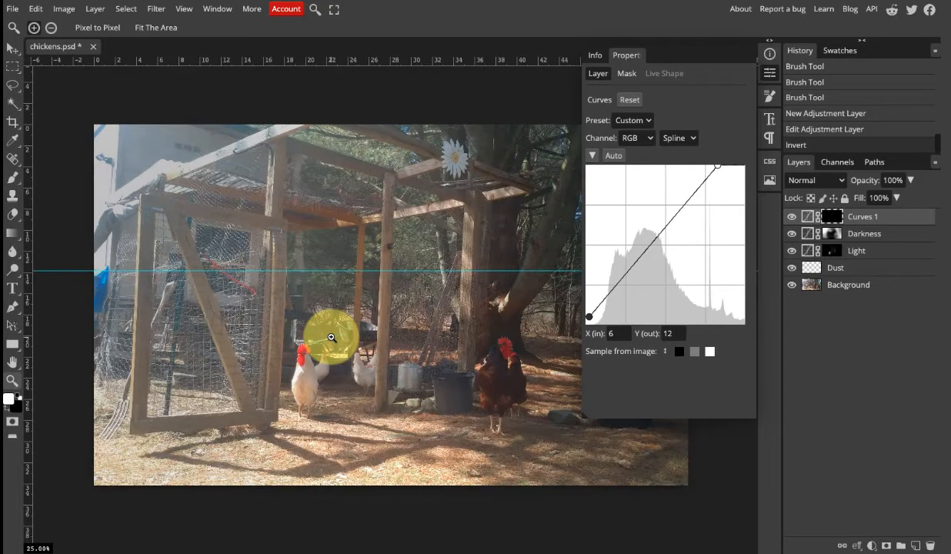
pyautogui.click(341, 292)
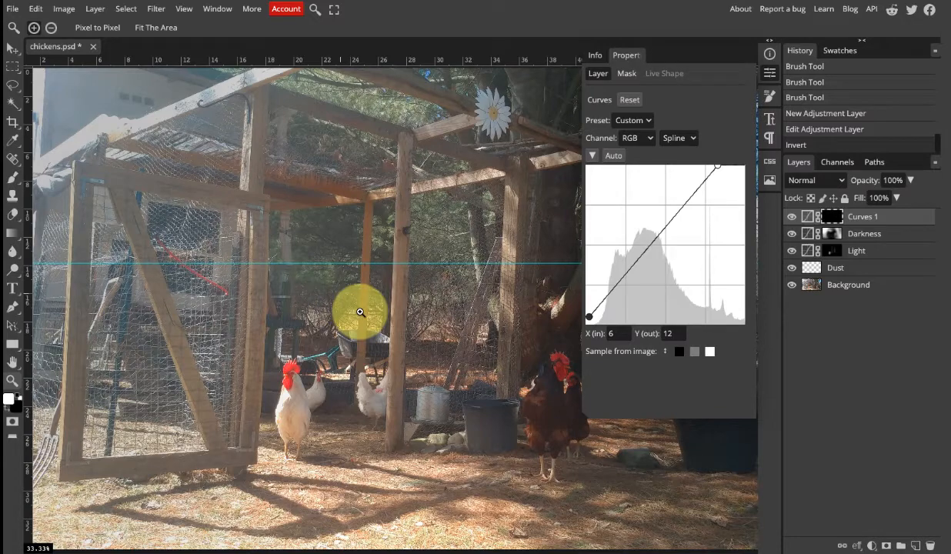
pyautogui.keyDown('alt'); pyautogui.click(359, 314); pyautogui.keyUp('alt')
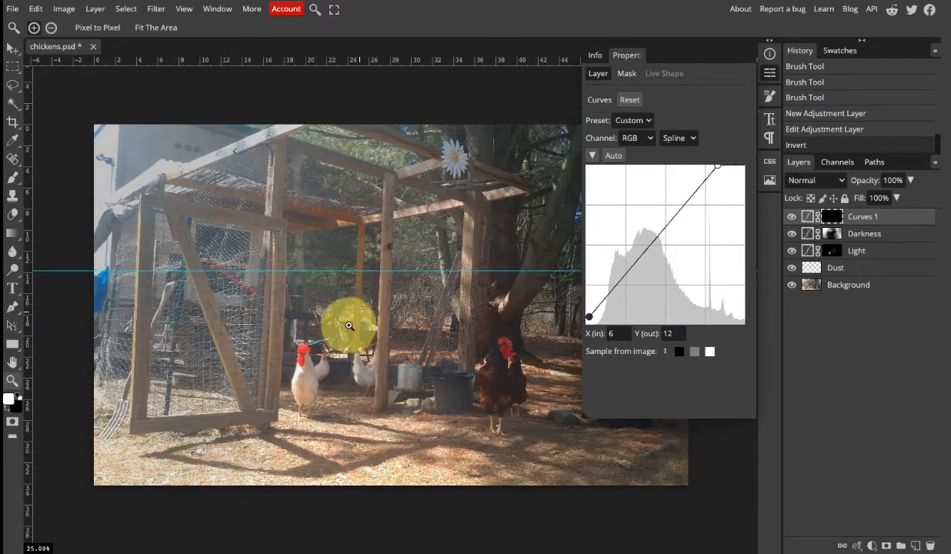
pyautogui.press('b')
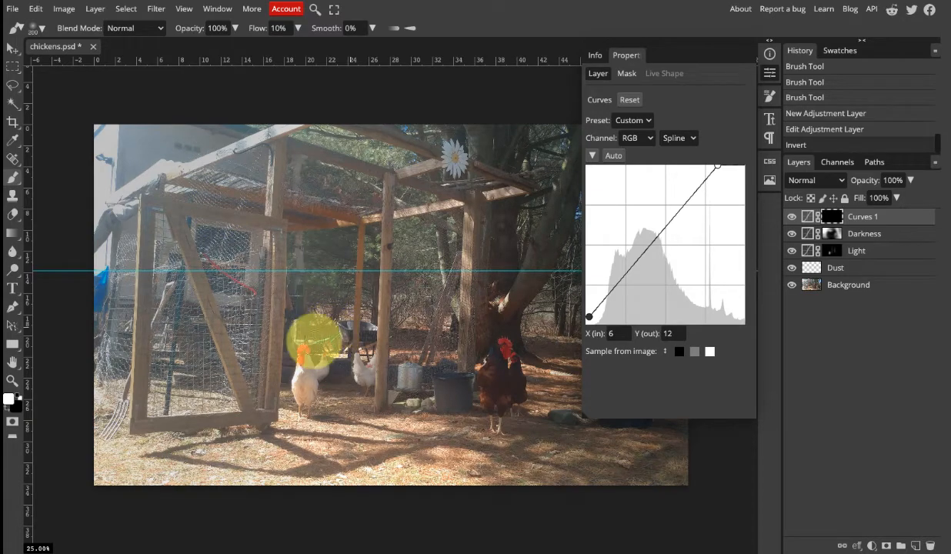
pyautogui.press('[')
pyautogui.press('[')
pyautogui.press('[')
pyautogui.press('[')
pyautogui.press('[')
pyautogui.press('[')
pyautogui.press('[')
pyautogui.press('[')
pyautogui.press('[')
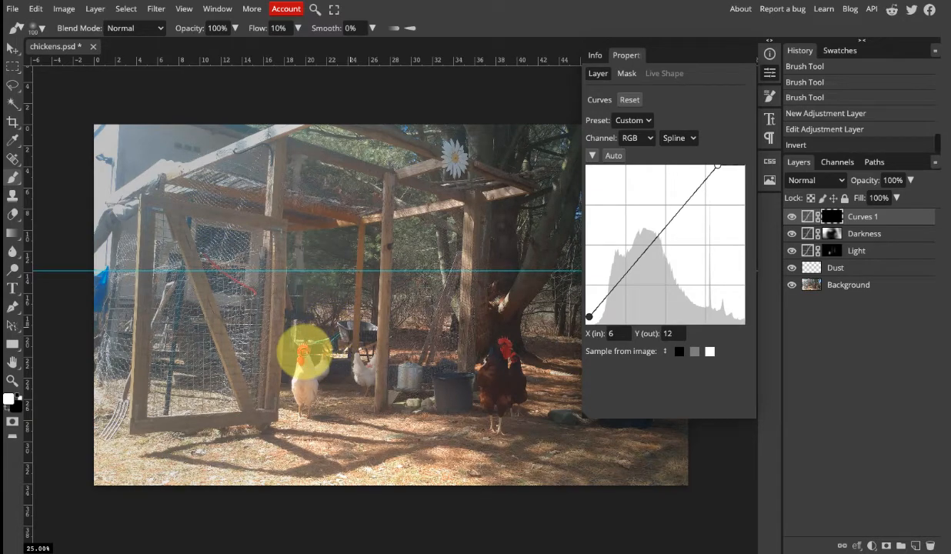
# Paint white on the Curves 1 mask over the front white rooster and the sunlit gate post, using a size 70 brush.
pyautogui.press('z')
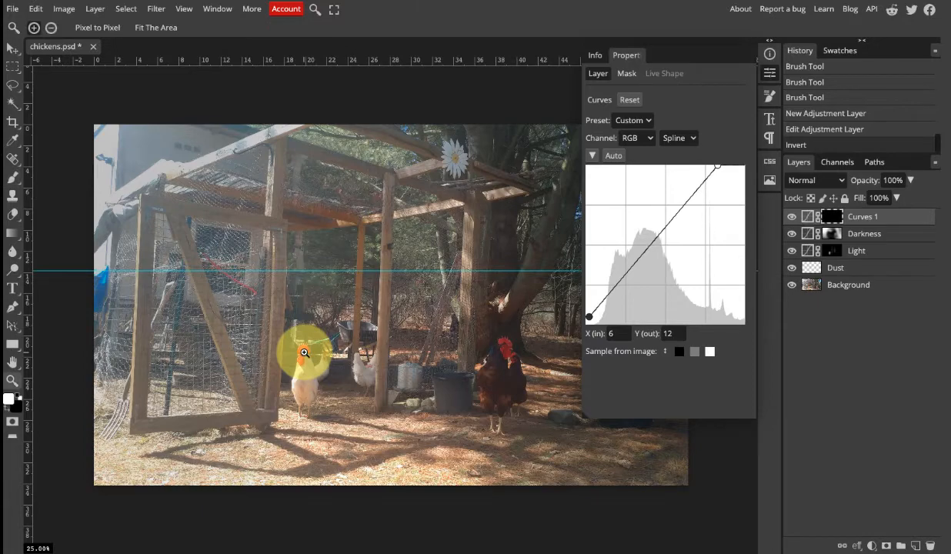
pyautogui.click(304, 353)
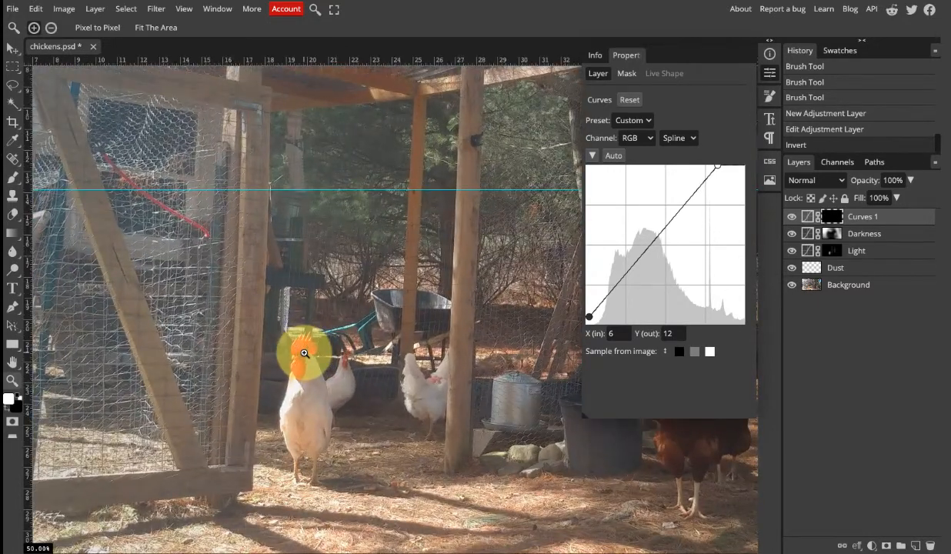
pyautogui.press('b')
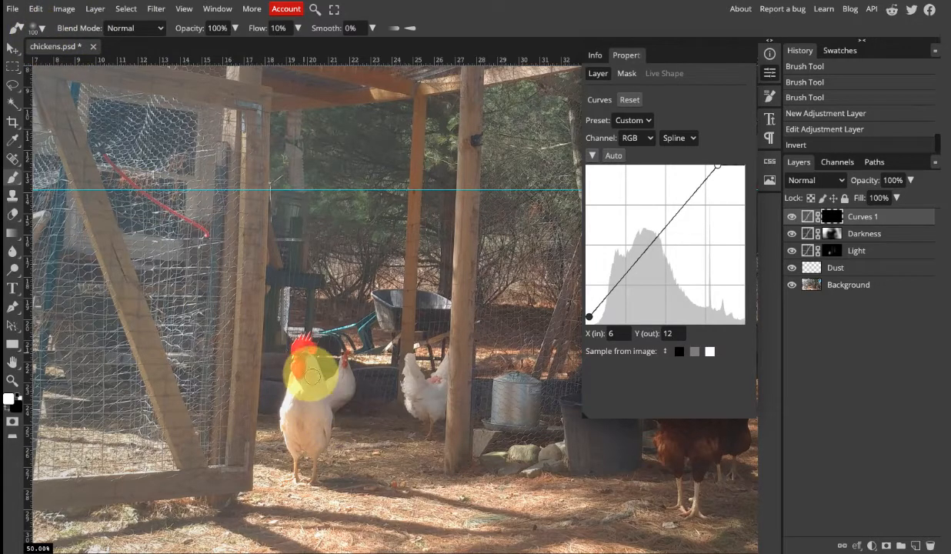
pyautogui.click(305, 351)
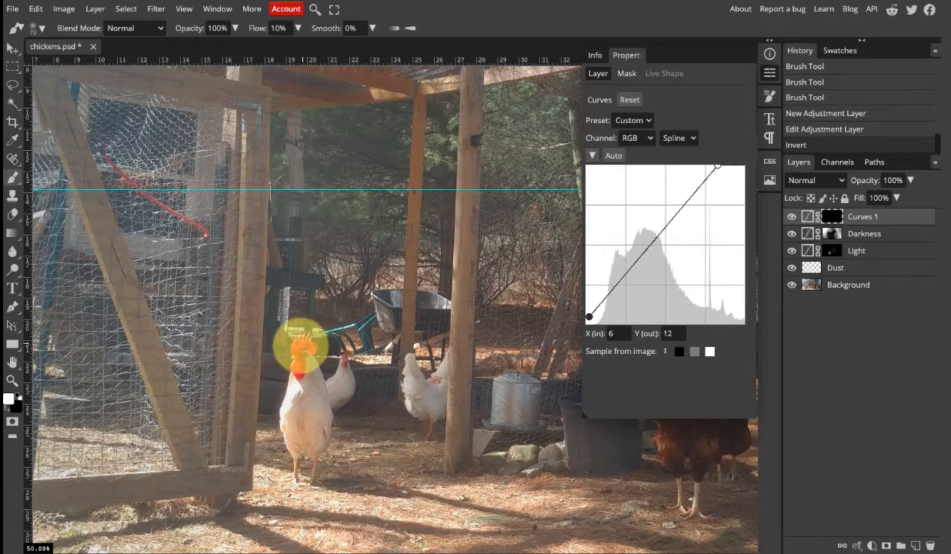
pyautogui.moveTo(298, 375)
pyautogui.mouseDown()
pyautogui.moveTo(297, 391)
pyautogui.moveTo(255, 408)
pyautogui.moveTo(298, 398)
pyautogui.mouseUp()
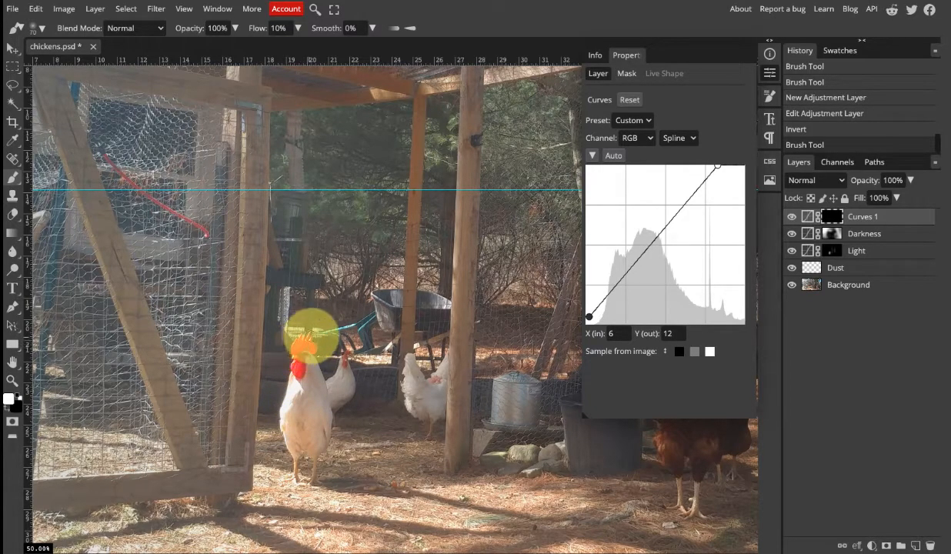
pyautogui.moveTo(304, 374); pyautogui.dragTo(299, 382)
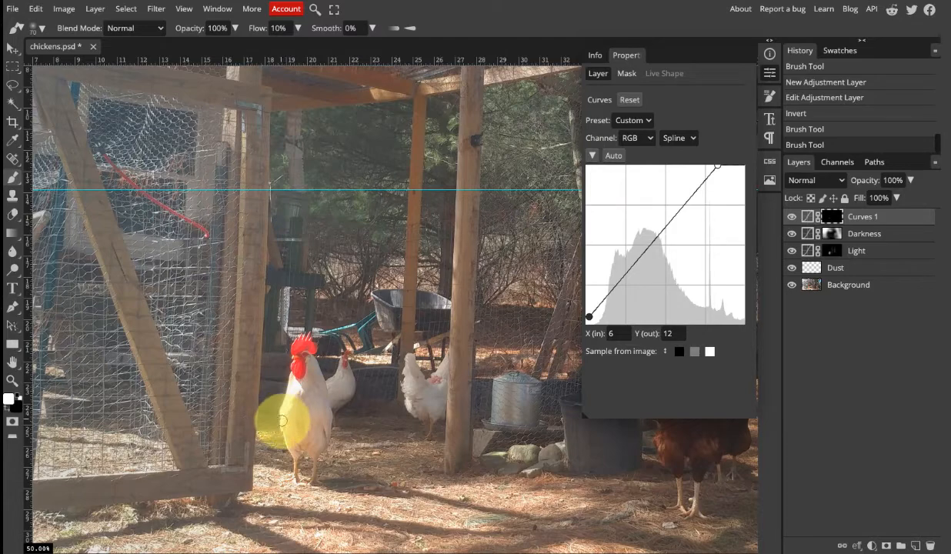
pyautogui.moveTo(285, 440); pyautogui.dragTo(282, 442)
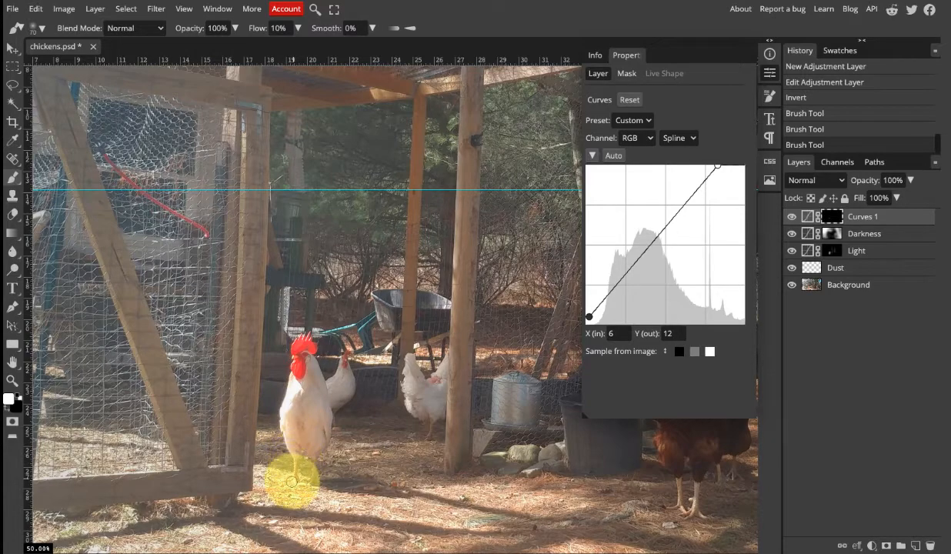
pyautogui.moveTo(292, 482); pyautogui.dragTo(303, 456)
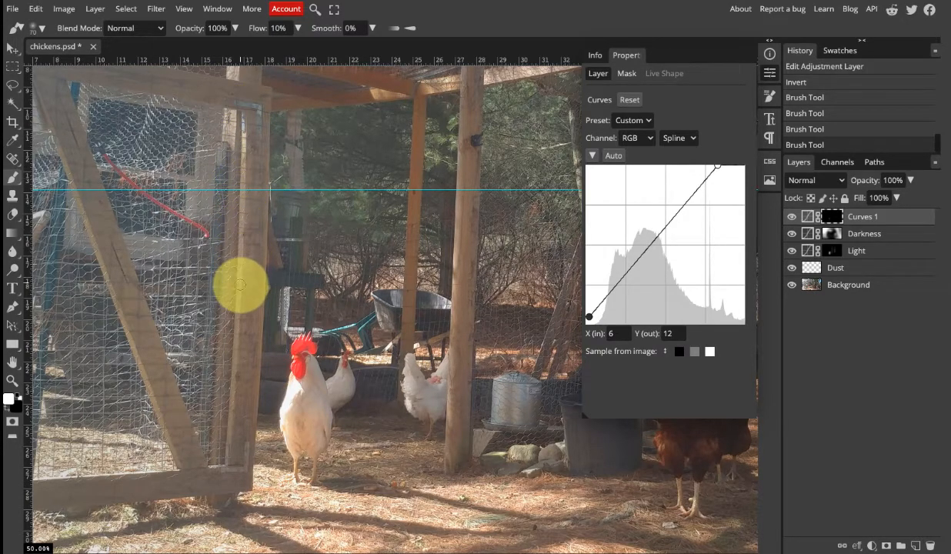
pyautogui.moveTo(241, 285); pyautogui.dragTo(240, 304)
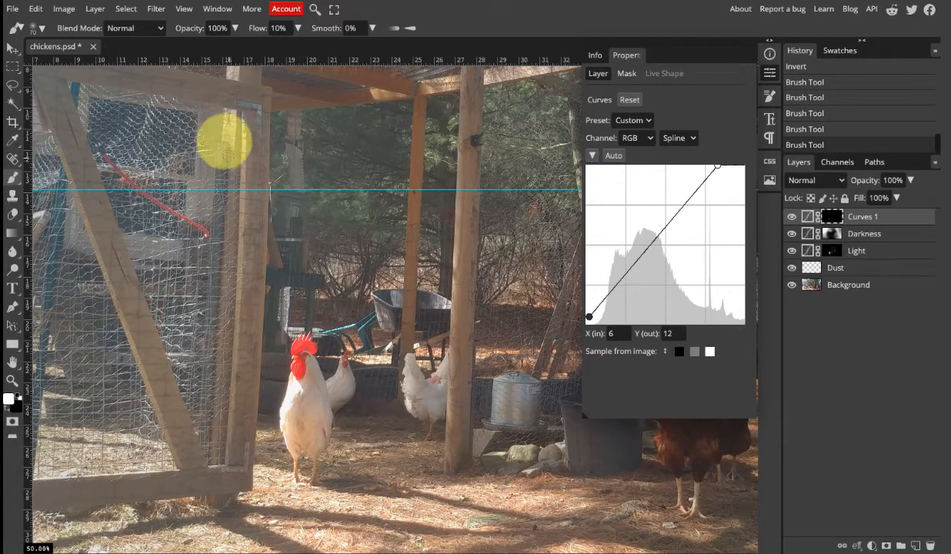
pyautogui.moveTo(224, 127); pyautogui.dragTo(231, 106)
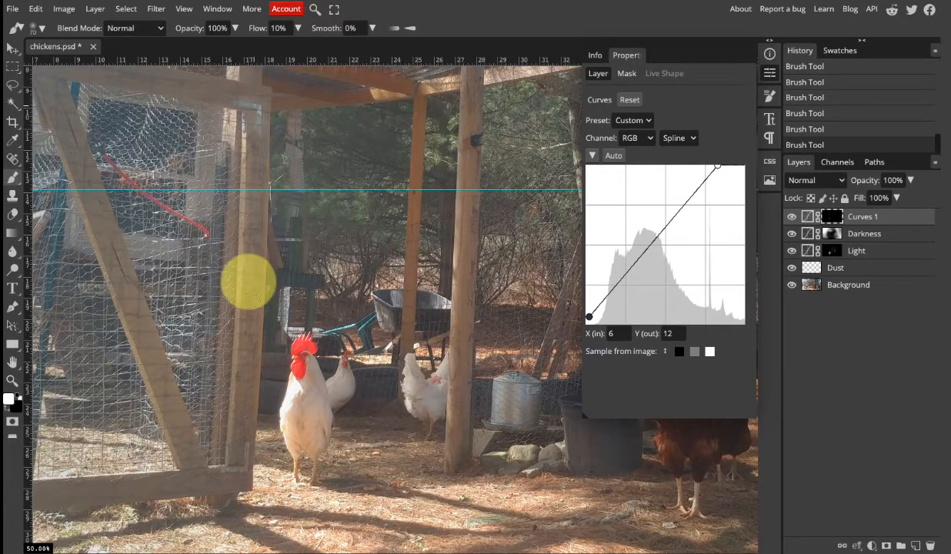
# Check the sunlight painted on the rooster and gate post by hiding and showing the Curves 1 layer.
pyautogui.click(794, 220)
pyautogui.click(793, 220)
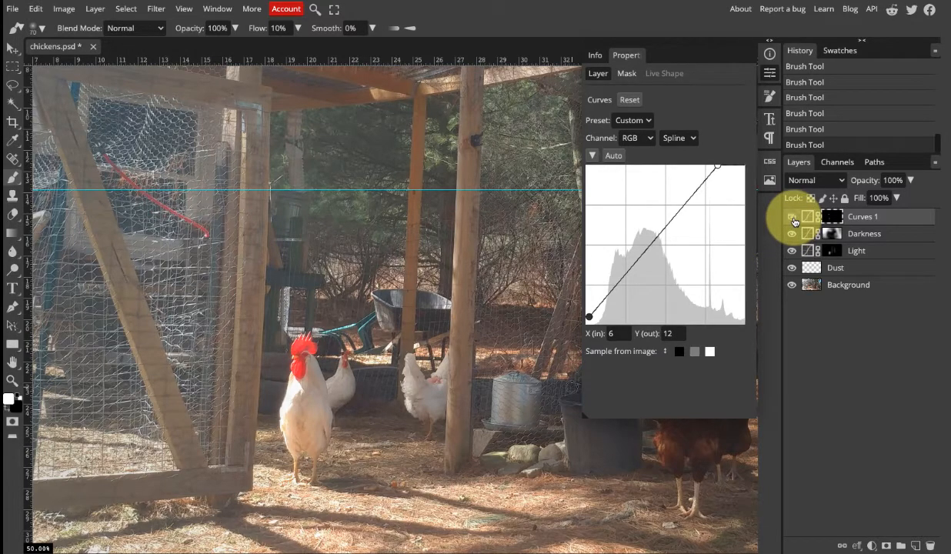
pyautogui.click(794, 221)
pyautogui.click(794, 221)
pyautogui.click(794, 222)
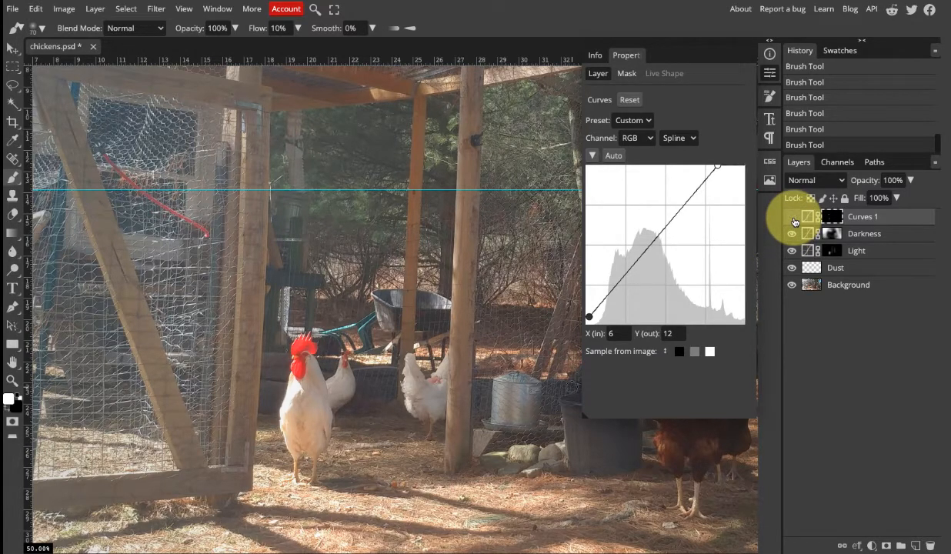
pyautogui.click(794, 222)
pyautogui.click(794, 221)
pyautogui.click(794, 222)
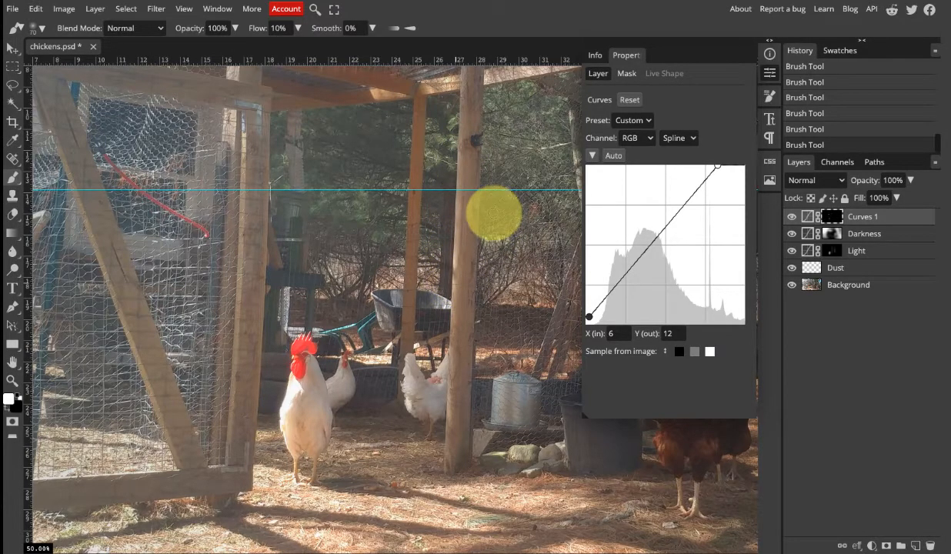
# Paint white on the Curves 1 mask along the coop post beside the tree and the roof beams near the daisy.
pyautogui.scroll(-3, 492, 213)
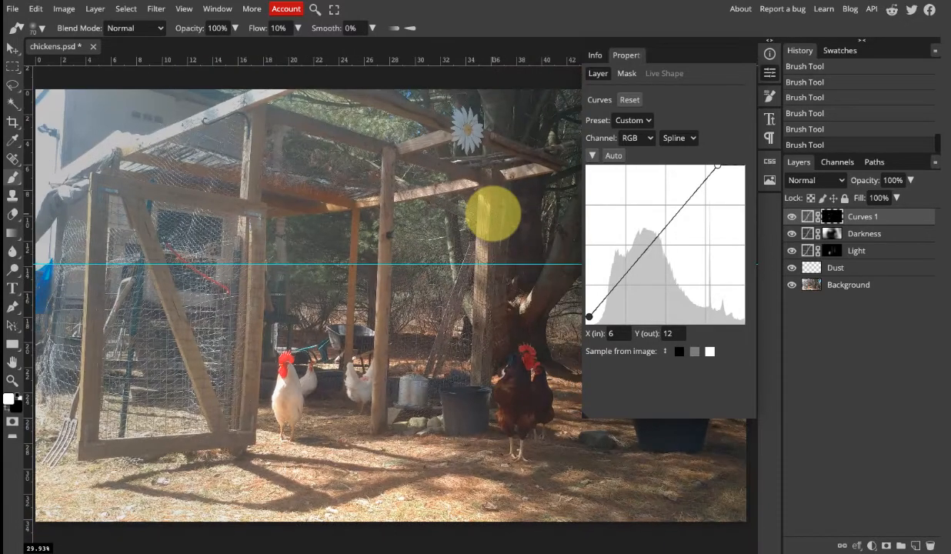
pyautogui.click(770, 73)
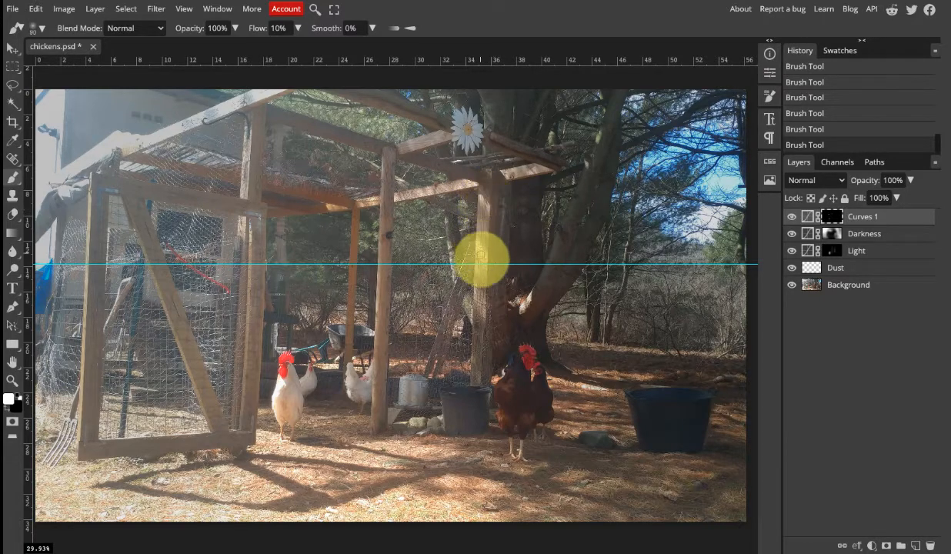
pyautogui.moveTo(481, 267)
pyautogui.mouseDown()
pyautogui.moveTo(487, 315)
pyautogui.moveTo(488, 169)
pyautogui.moveTo(544, 166)
pyautogui.mouseUp()
pyautogui.moveTo(397, 143); pyautogui.dragTo(444, 136)
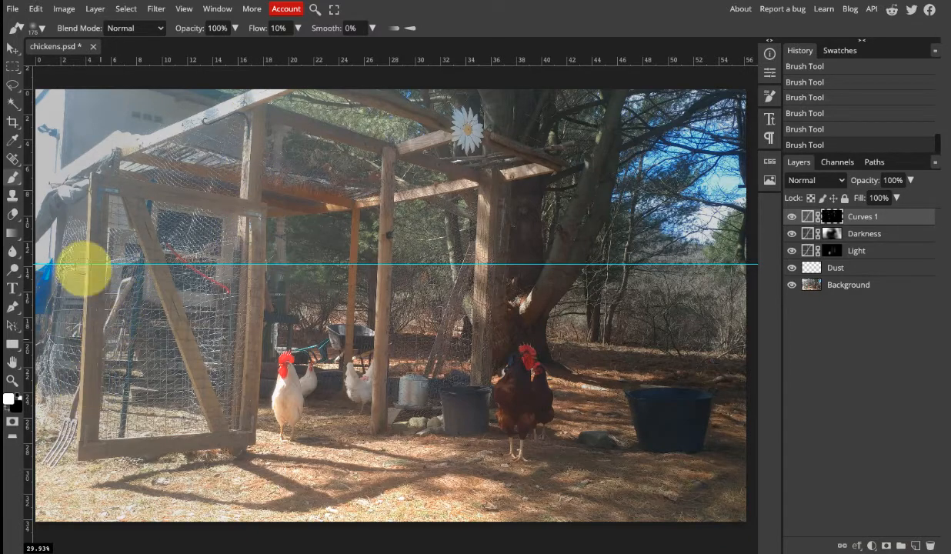
# Reduce the brush to size 90 and paint white on the mask along the gate's outer edge, the pitchfork and the gate's hinge-side post.
pyautogui.press('[')
pyautogui.press('[')
pyautogui.press('[')
pyautogui.press('[')
pyautogui.moveTo(89, 170)
pyautogui.mouseDown()
pyautogui.moveTo(79, 387)
pyautogui.moveTo(93, 409)
pyautogui.moveTo(77, 435)
pyautogui.moveTo(79, 384)
pyautogui.moveTo(51, 467)
pyautogui.moveTo(72, 432)
pyautogui.moveTo(47, 452)
pyautogui.mouseUp()
pyautogui.moveTo(253, 198)
pyautogui.mouseDown()
pyautogui.moveTo(249, 267)
pyautogui.moveTo(257, 233)
pyautogui.mouseUp()
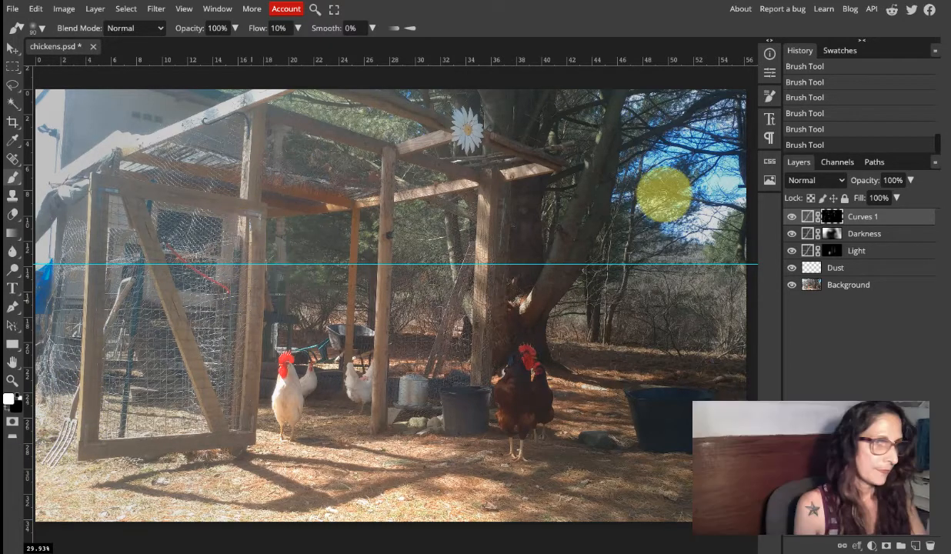
# Compare the photo with and without the sunlight painted along the gate and coop frame by toggling the Curves 1 layer's visibility.
pyautogui.click(794, 219)
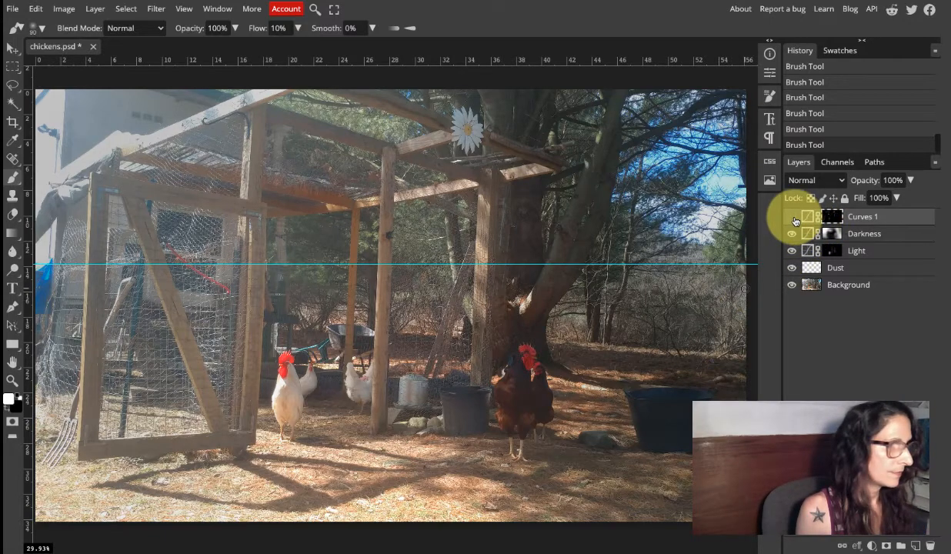
pyautogui.click(794, 218)
pyautogui.click(794, 219)
pyautogui.click(794, 219)
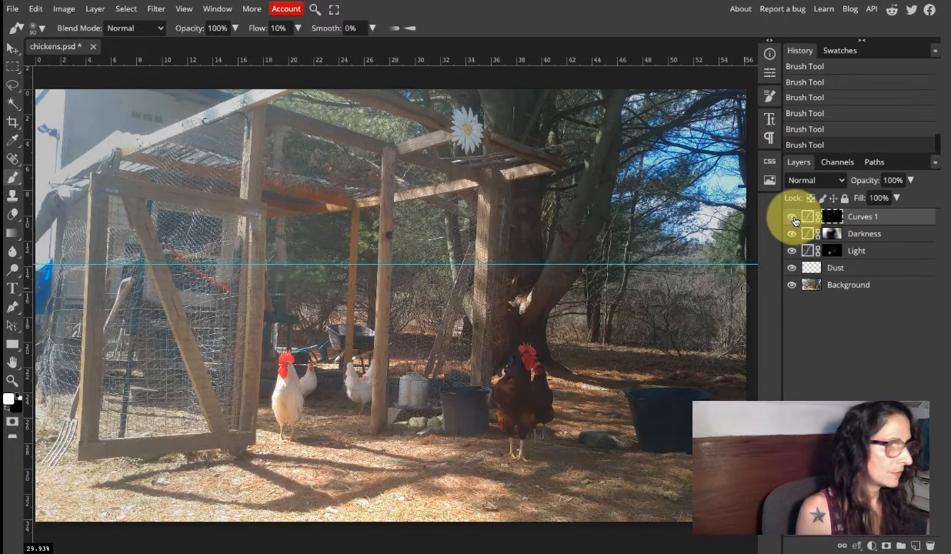
pyautogui.click(794, 218)
pyautogui.click(794, 219)
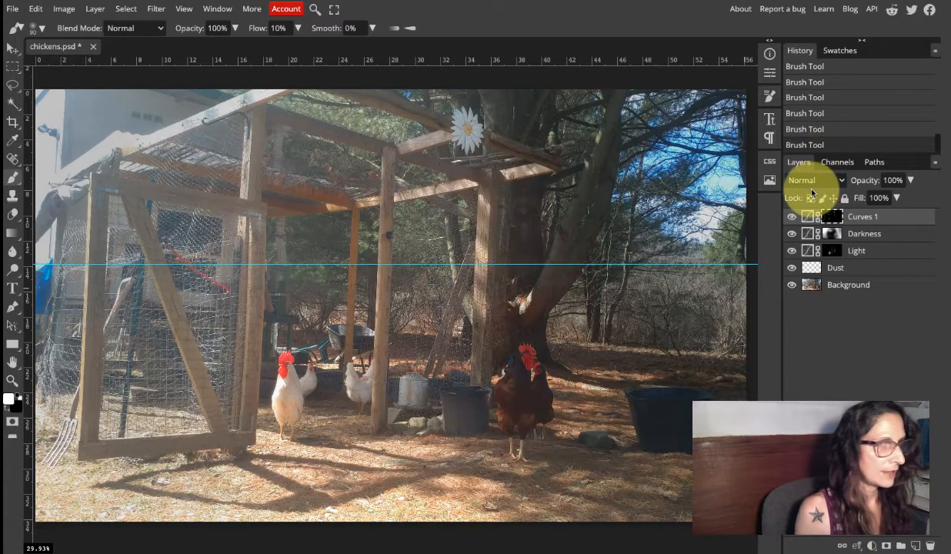
pyautogui.click(795, 219)
pyautogui.click(794, 219)
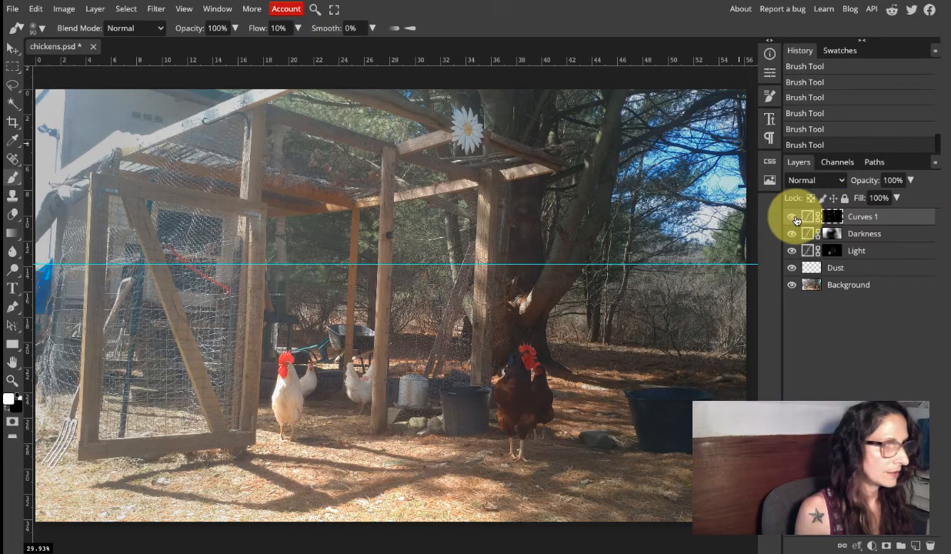
pyautogui.click(794, 219)
pyautogui.click(794, 219)
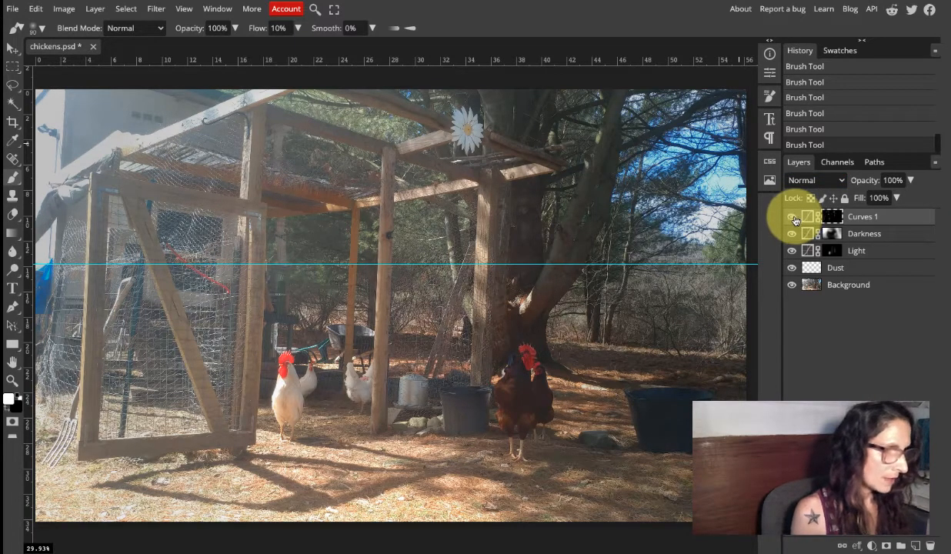
pyautogui.click(794, 218)
pyautogui.click(794, 218)
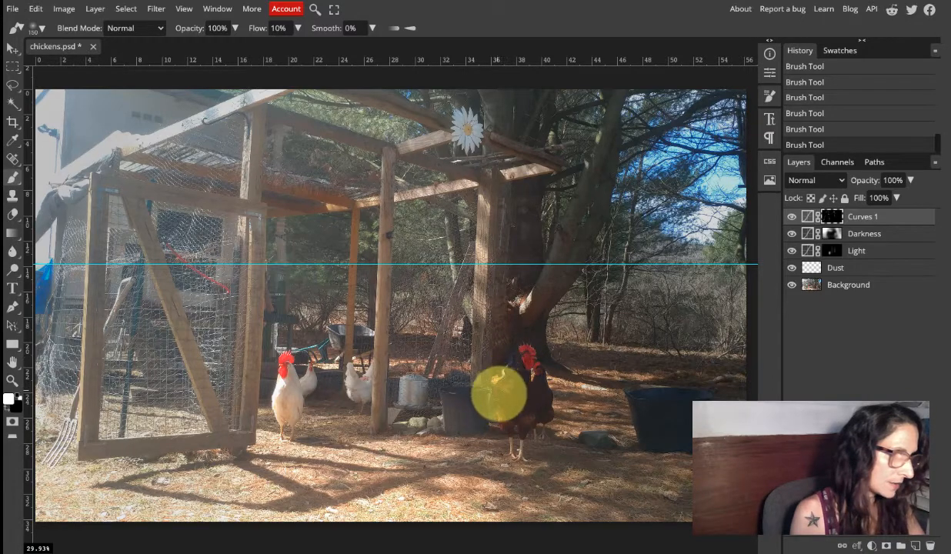
# Paint white on the Curves 1 mask over the brown rooster's back, belly and tail side, using a size 150 brush.
pyautogui.moveTo(505, 405)
pyautogui.mouseDown()
pyautogui.moveTo(508, 432)
pyautogui.moveTo(534, 356)
pyautogui.moveTo(509, 387)
pyautogui.mouseUp()
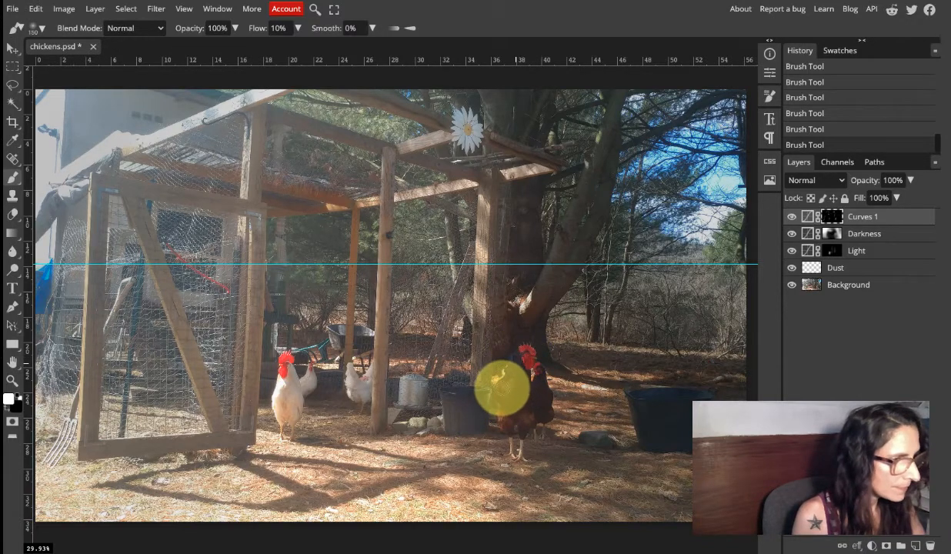
pyautogui.moveTo(513, 382); pyautogui.dragTo(503, 411)
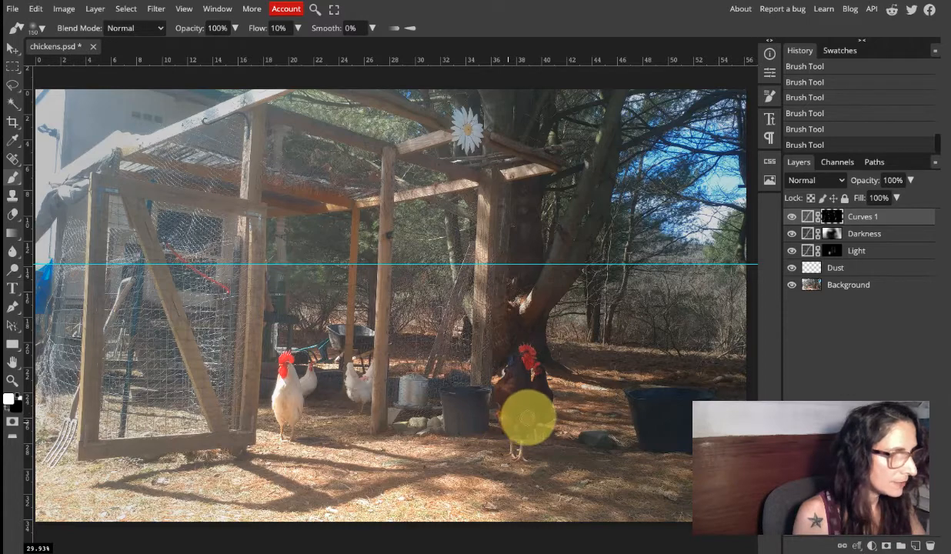
pyautogui.moveTo(528, 418); pyautogui.dragTo(547, 409)
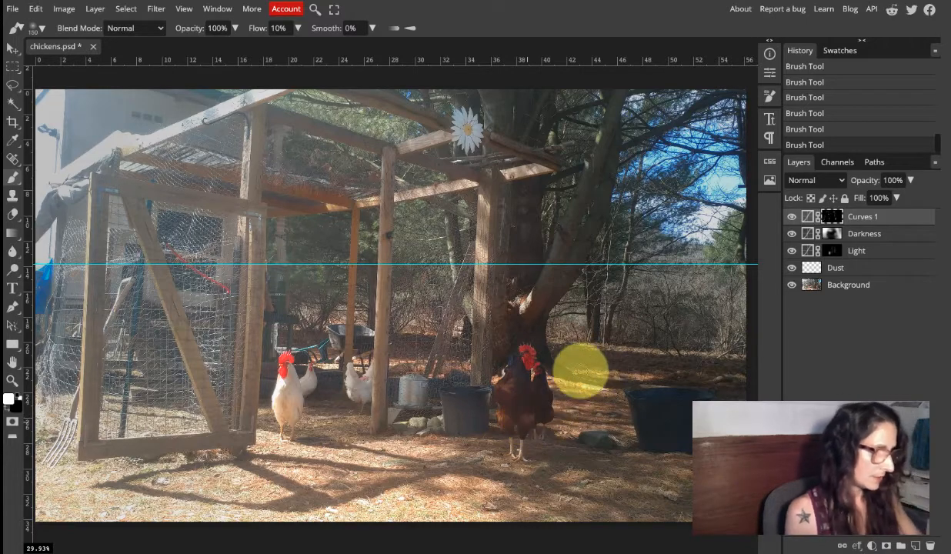
# Rename the Curves 1 layer as sunshine.
pyautogui.press('z')
pyautogui.click(542, 392)
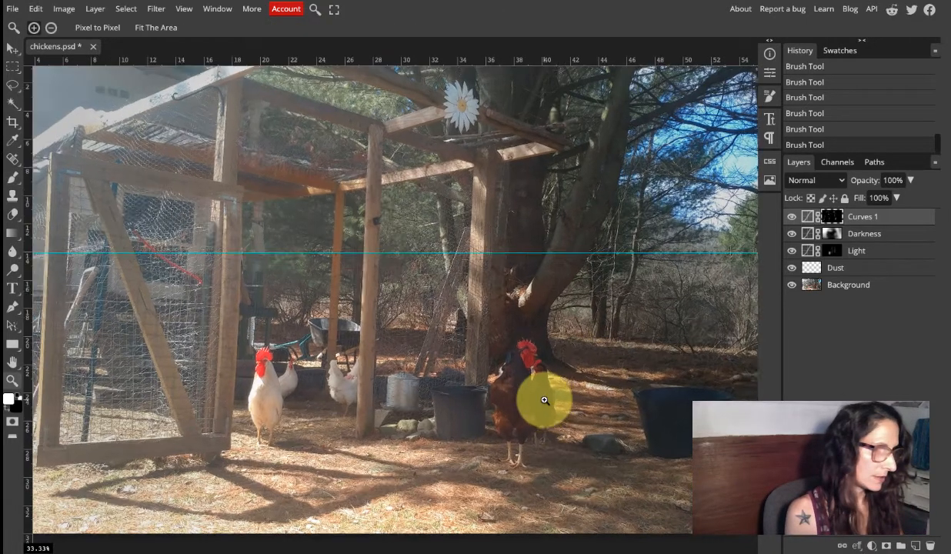
pyautogui.click(531, 429)
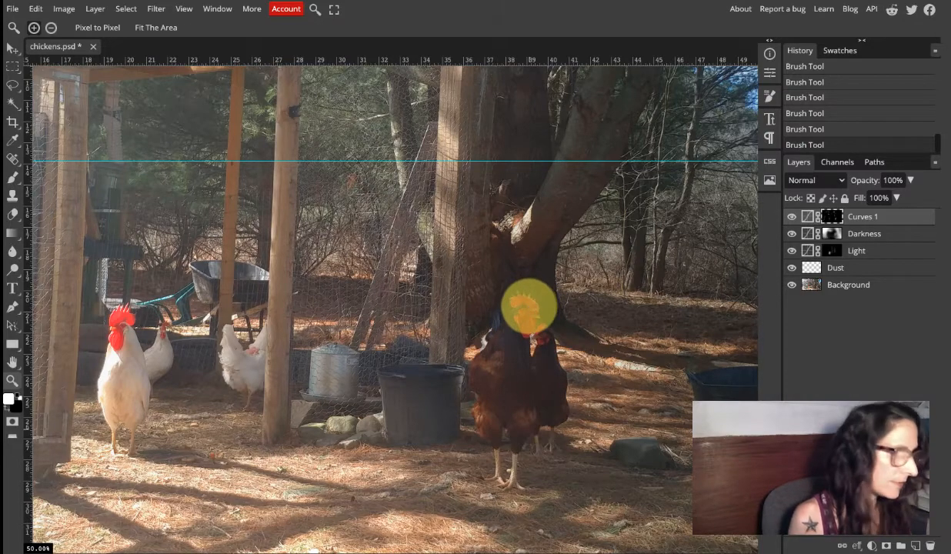
pyautogui.press('b')
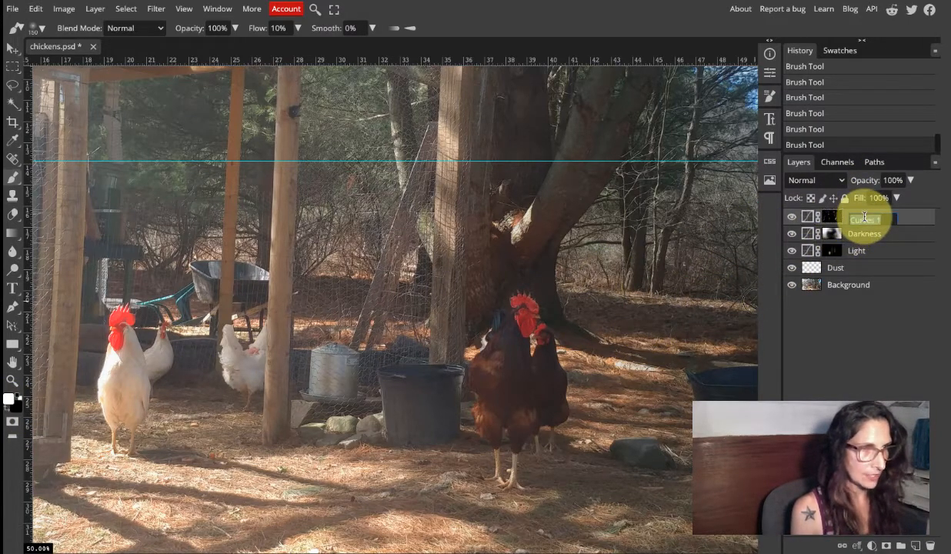
pyautogui.write('sunshine')
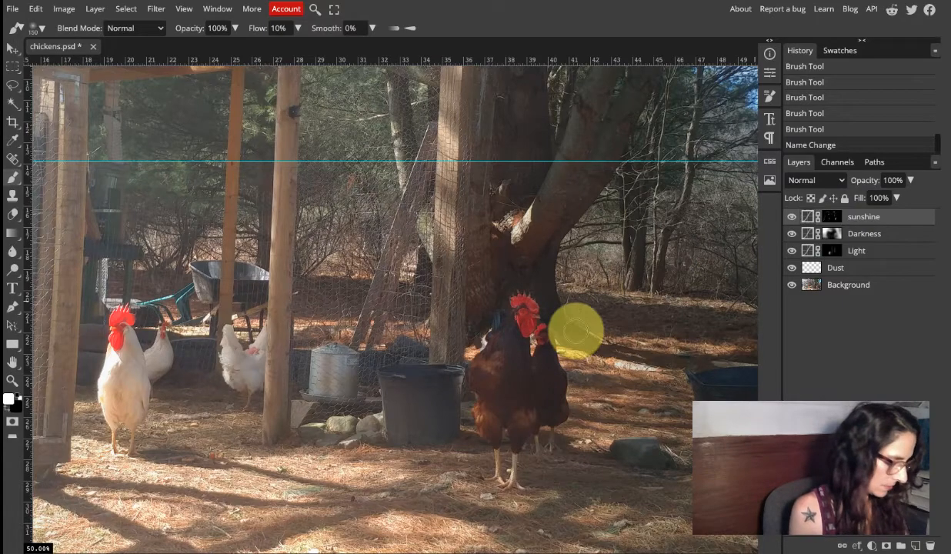
# Target the sunshine layer's mask and paint white over the sunlit ground beside the brown rooster and across the foreground.
pyautogui.scroll(-3, 577, 329)
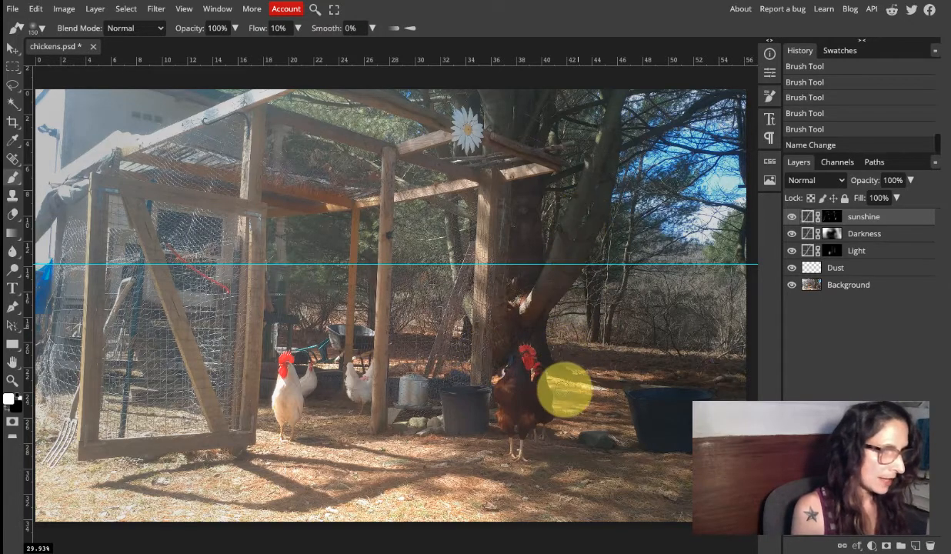
pyautogui.click(554, 381)
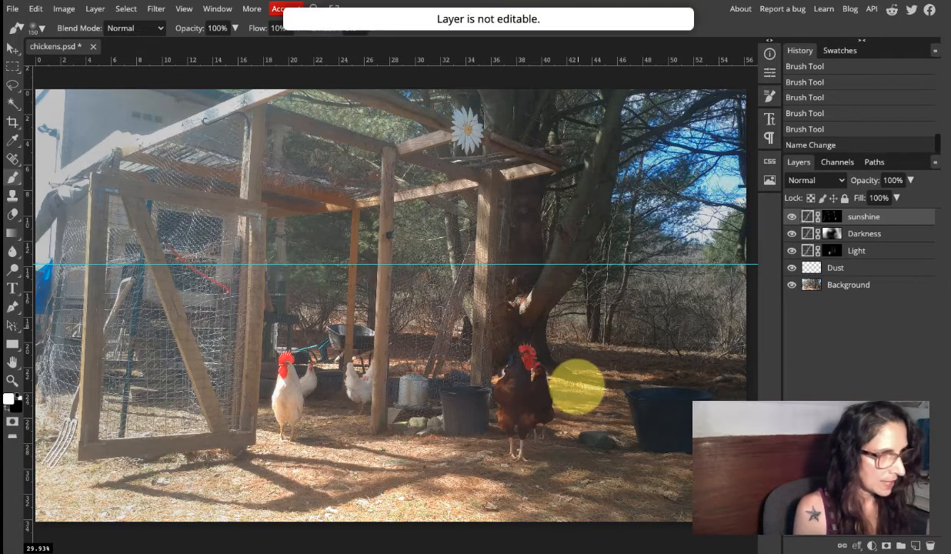
pyautogui.click(837, 221)
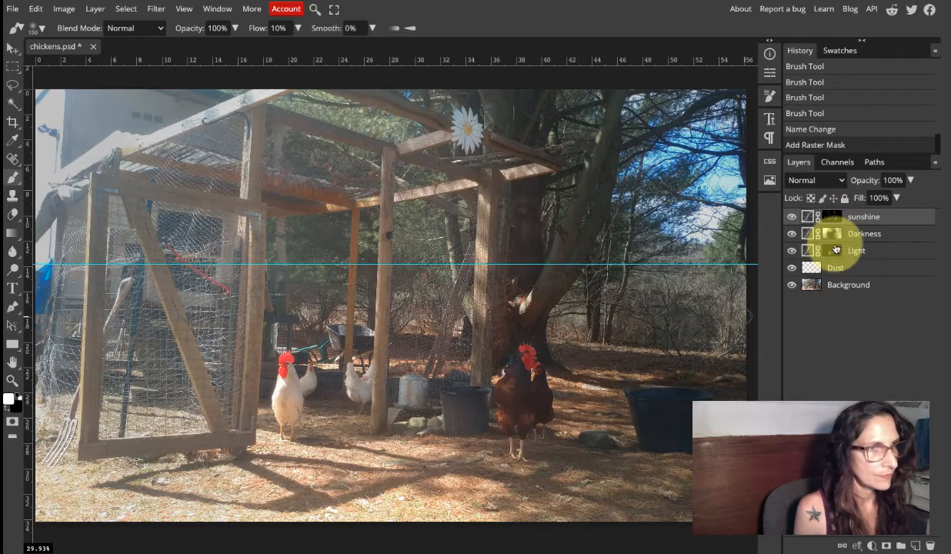
pyautogui.click(836, 220)
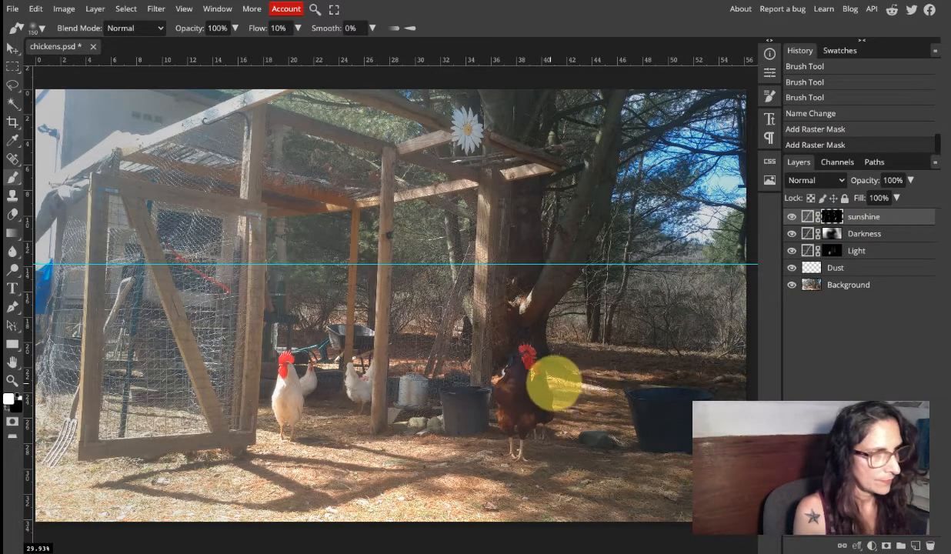
pyautogui.moveTo(551, 384)
pyautogui.mouseDown()
pyautogui.moveTo(573, 401)
pyautogui.moveTo(563, 423)
pyautogui.mouseUp()
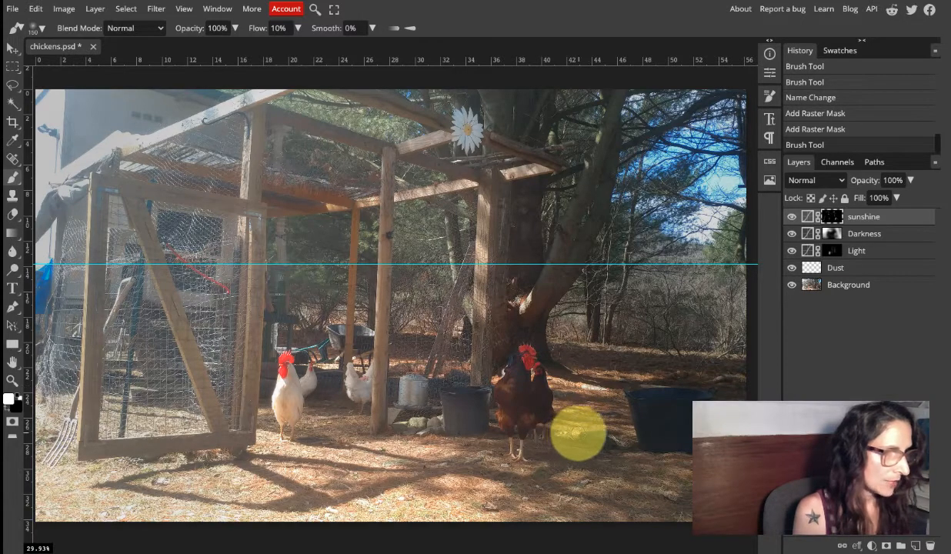
pyautogui.moveTo(584, 428); pyautogui.dragTo(631, 444)
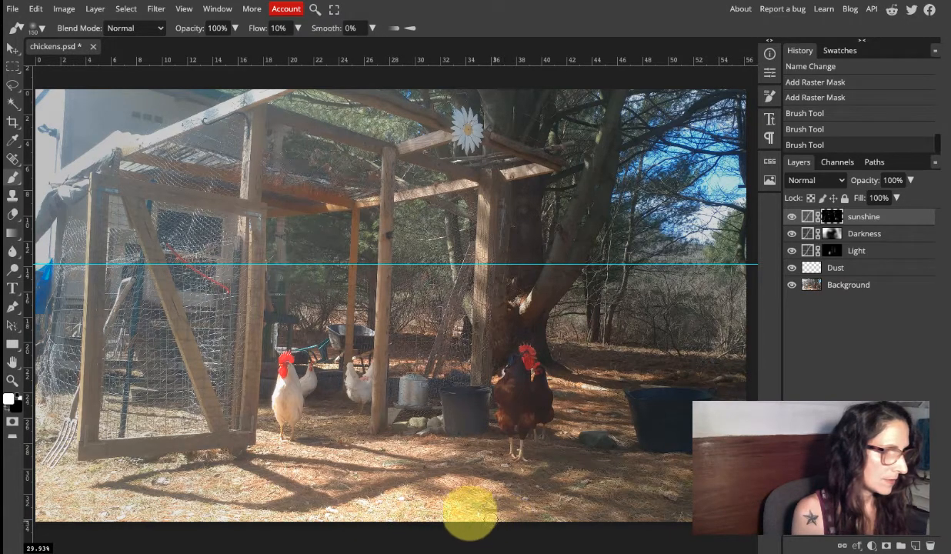
pyautogui.moveTo(430, 510); pyautogui.dragTo(426, 507)
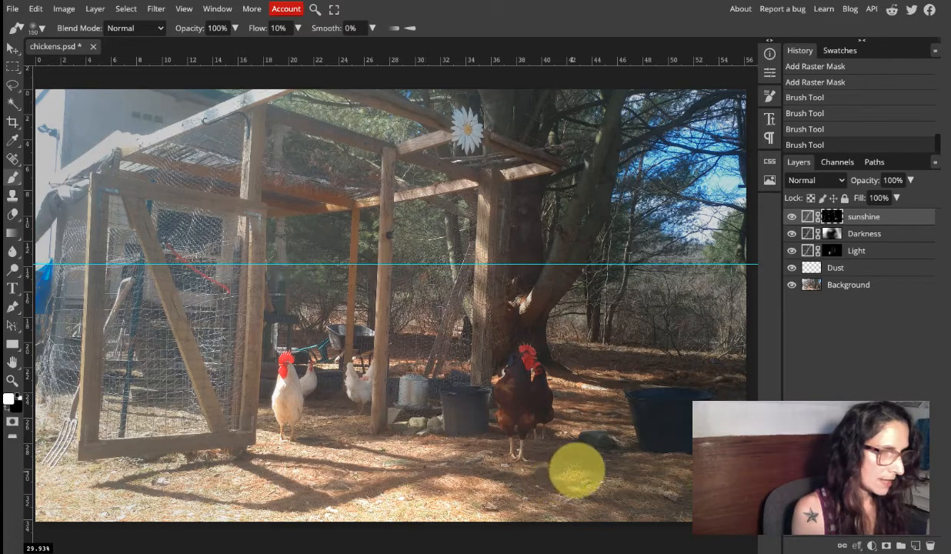
pyautogui.moveTo(578, 471); pyautogui.dragTo(559, 480)
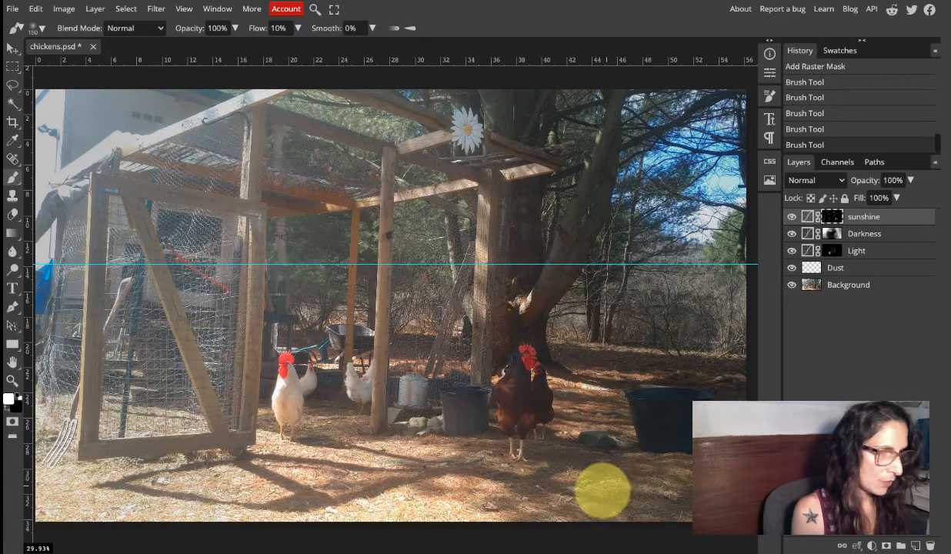
pyautogui.moveTo(583, 492); pyautogui.dragTo(567, 497)
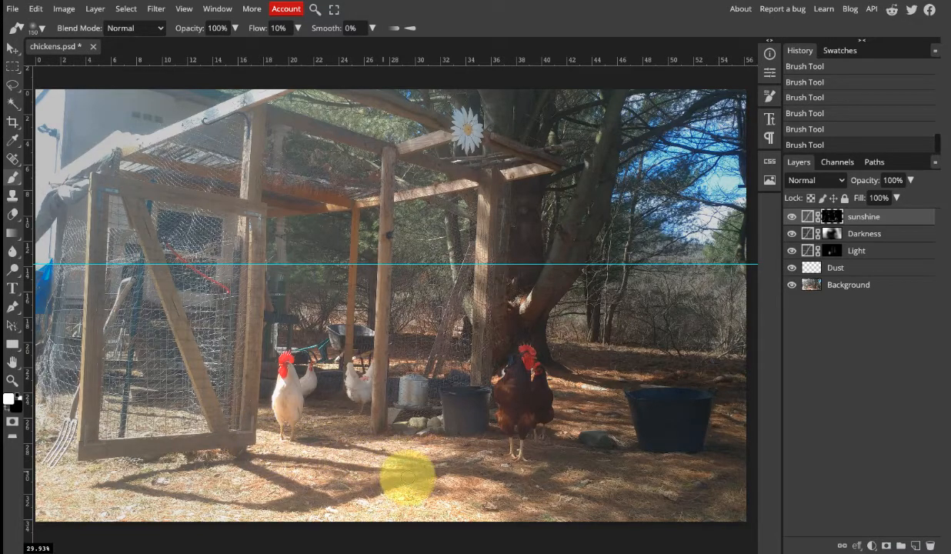
# Check the sunlight painted on the ground by repeatedly hiding and showing the sunshine layer.
pyautogui.click(791, 222)
pyautogui.click(791, 222)
pyautogui.click(791, 221)
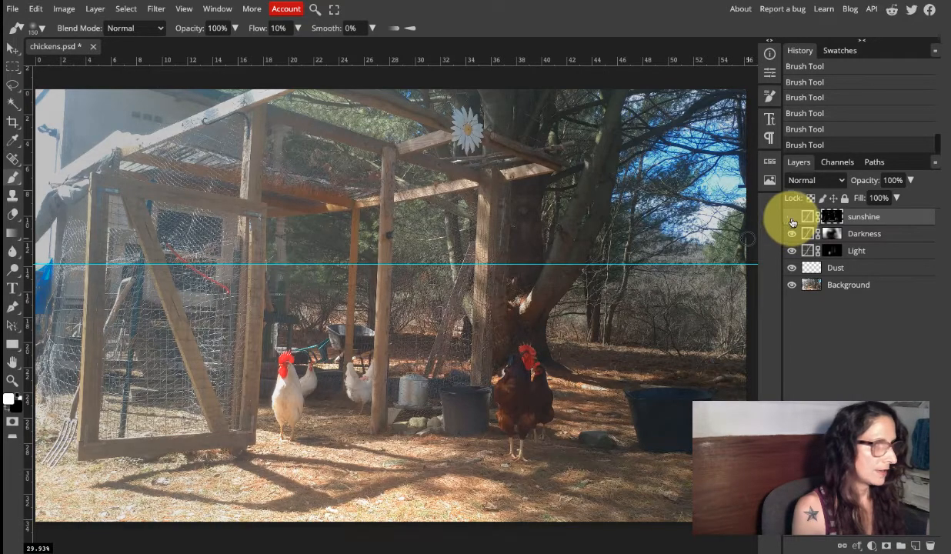
pyautogui.click(791, 222)
pyautogui.click(791, 222)
pyautogui.click(792, 222)
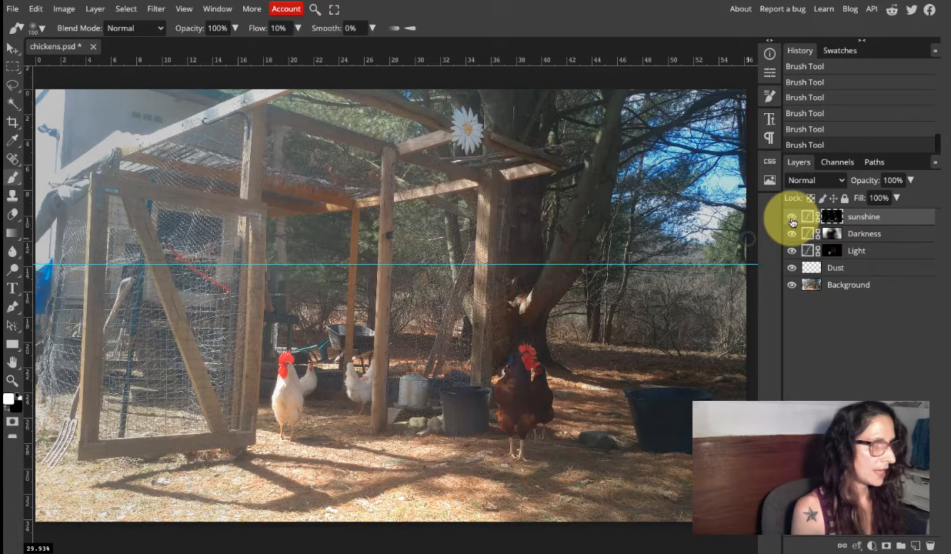
pyautogui.click(792, 222)
pyautogui.click(792, 221)
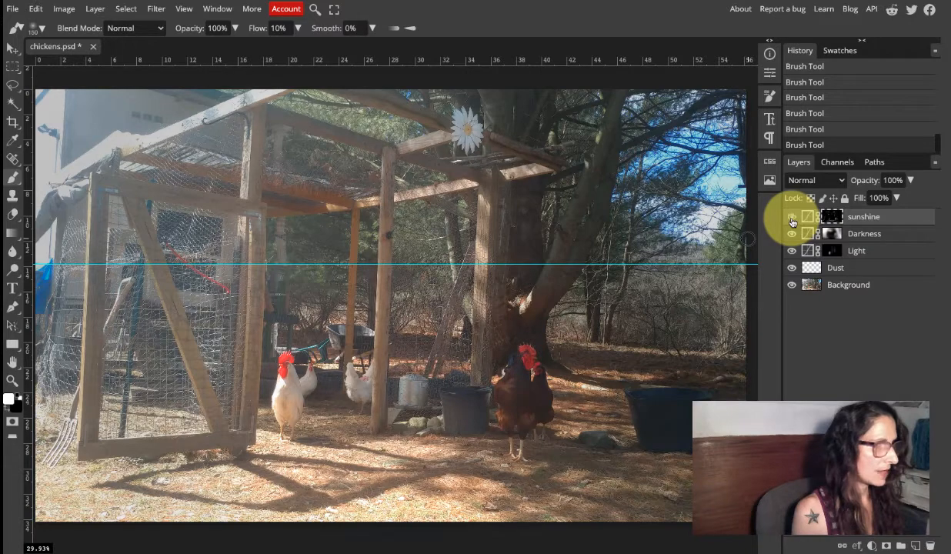
pyautogui.click(791, 222)
pyautogui.click(791, 222)
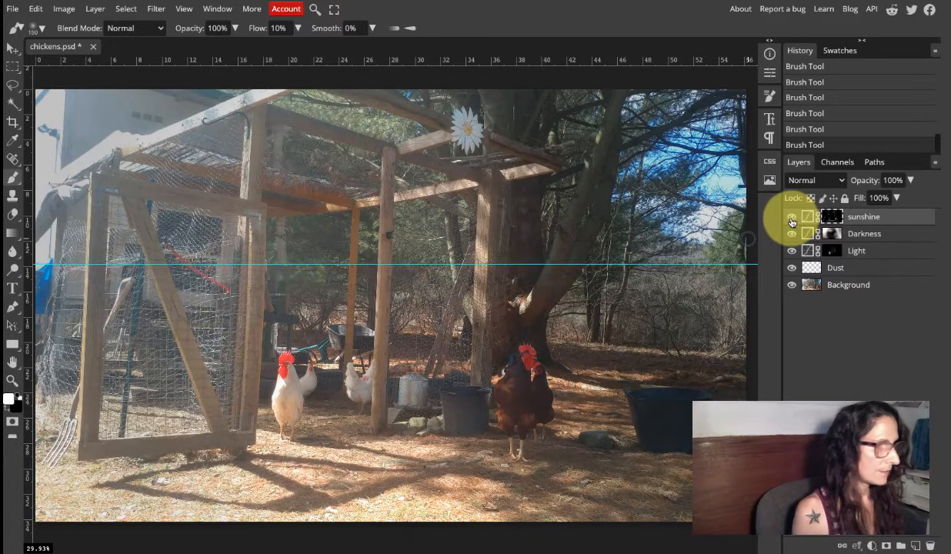
pyautogui.click(791, 222)
pyautogui.click(791, 222)
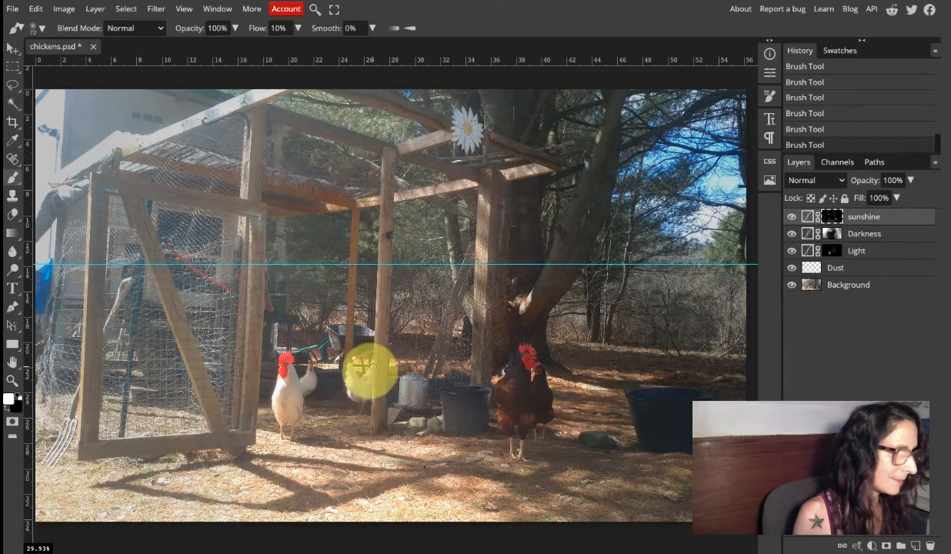
# Adjust the brush to size 70 over the white hen beside the middle coop post.
pyautogui.press(']')
pyautogui.press(']')
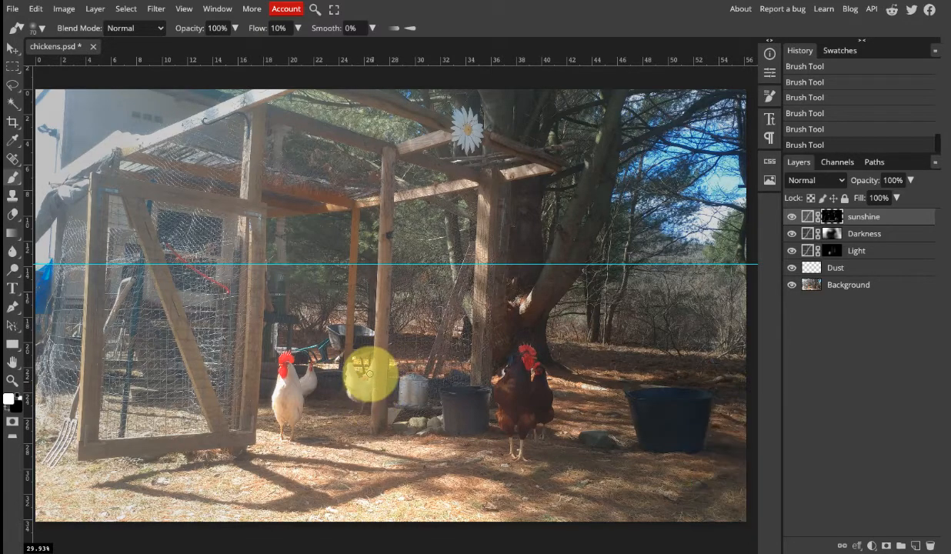
pyautogui.press('[')
pyautogui.press('[')
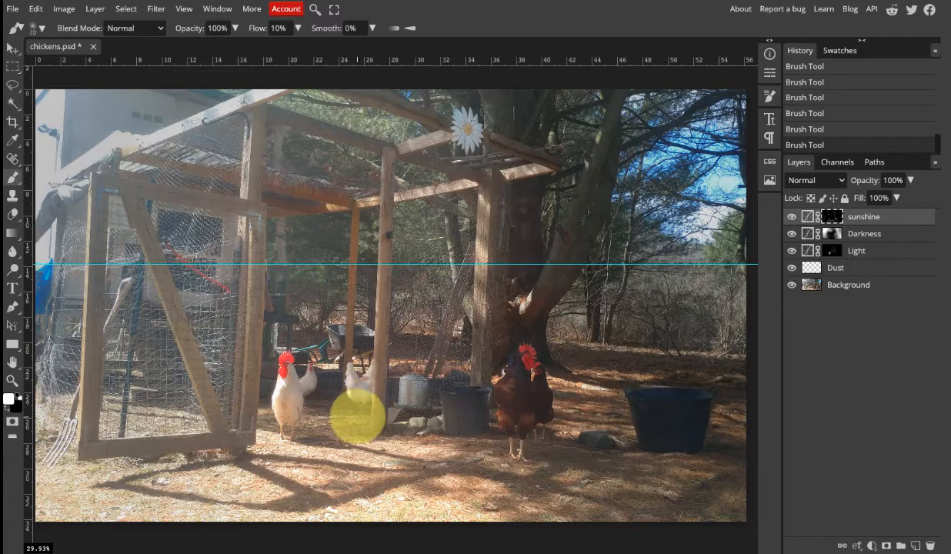
# Review the overall sunlight effect across the whole photo by switching the sunshine layer off and on, leaving it visible.
pyautogui.click(792, 218)
pyautogui.click(792, 219)
pyautogui.click(791, 219)
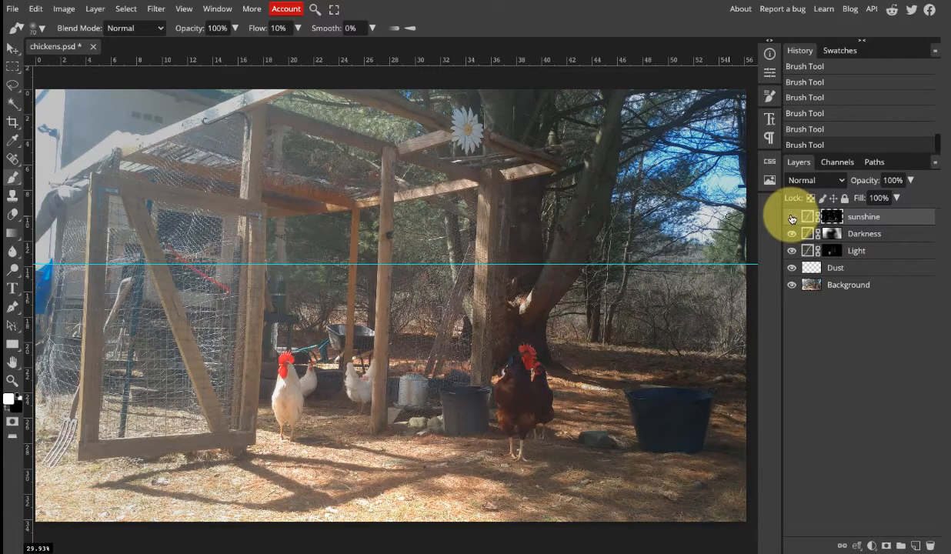
pyautogui.click(792, 218)
pyautogui.click(792, 218)
pyautogui.click(792, 219)
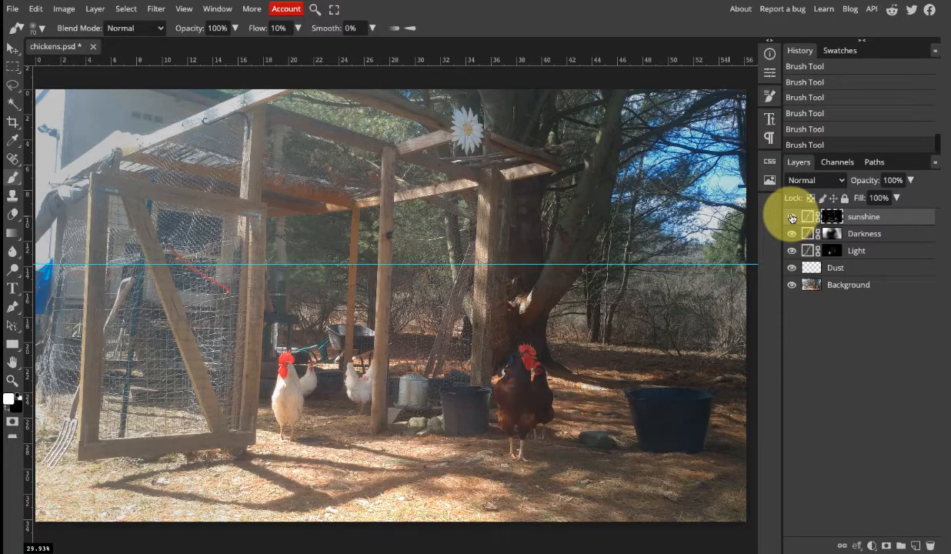
pyautogui.click(791, 218)
pyautogui.click(792, 218)
pyautogui.click(792, 219)
pyautogui.click(792, 219)
pyautogui.click(790, 219)
pyautogui.click(790, 219)
pyautogui.click(790, 219)
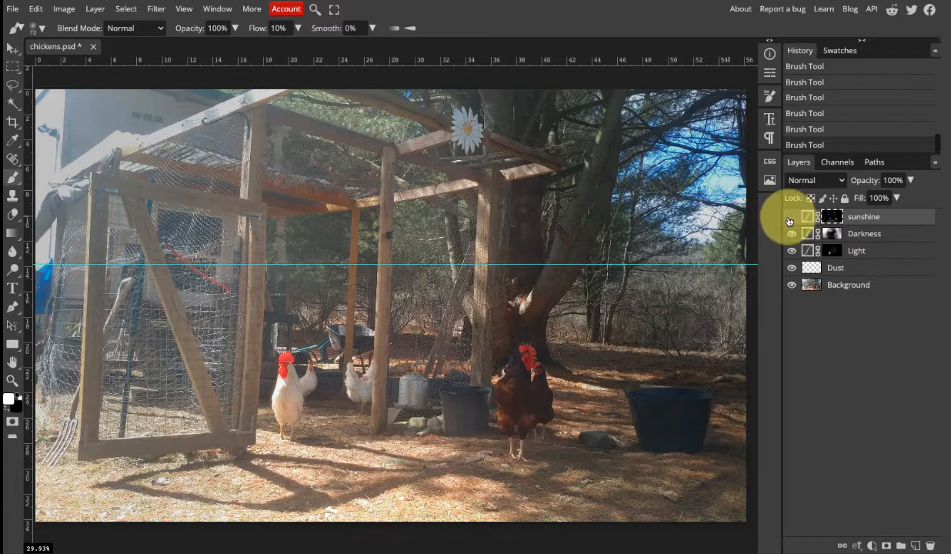
pyautogui.click(790, 220)
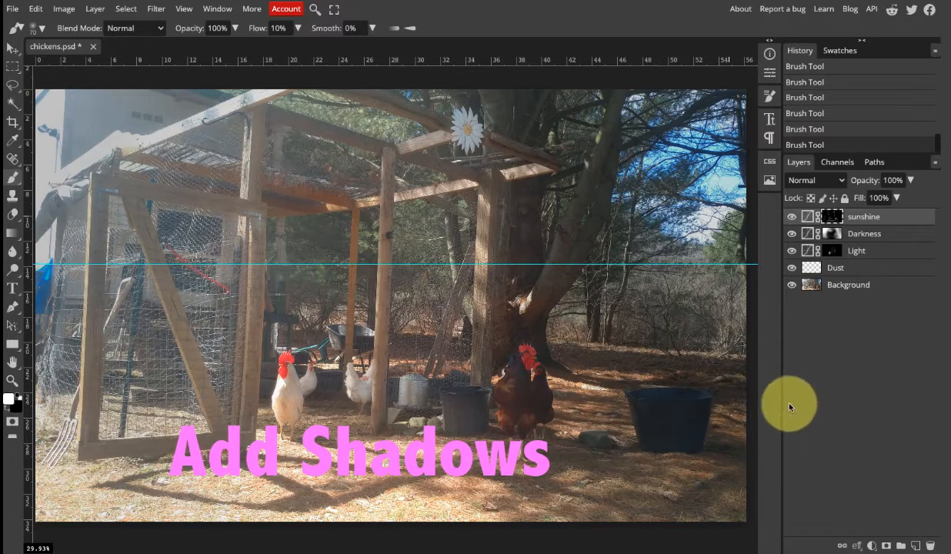
# Add a new Curves adjustment layer above the sunshine layer.
pyautogui.click(872, 546)
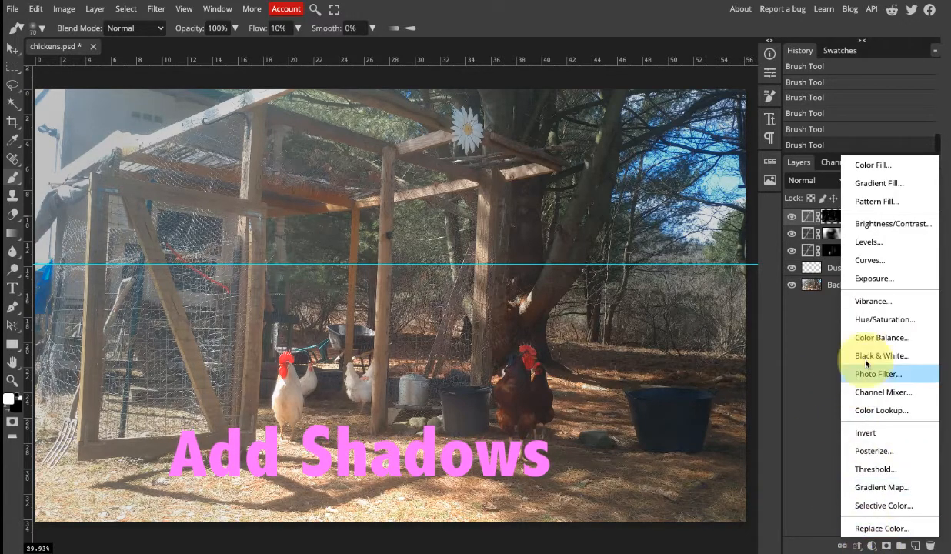
pyautogui.click(875, 262)
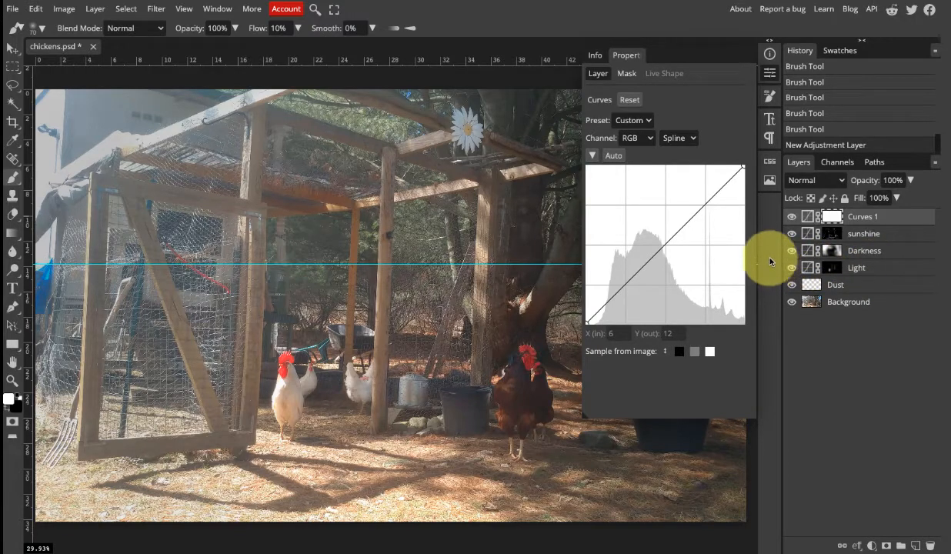
# Darken the photo with the new Curves layer by moving the black point inward and lowering the white point to output 223.
pyautogui.moveTo(741, 165); pyautogui.dragTo(744, 193)
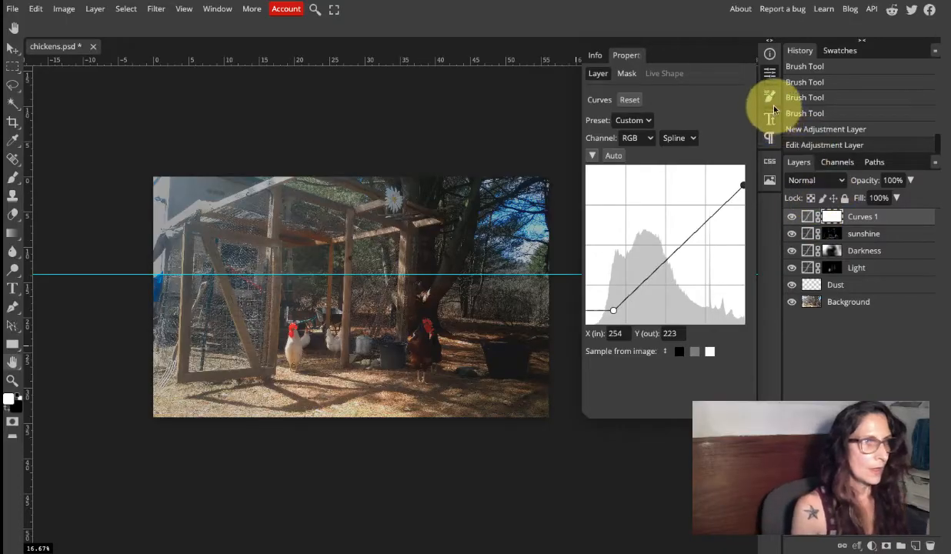
pyautogui.click(770, 75)
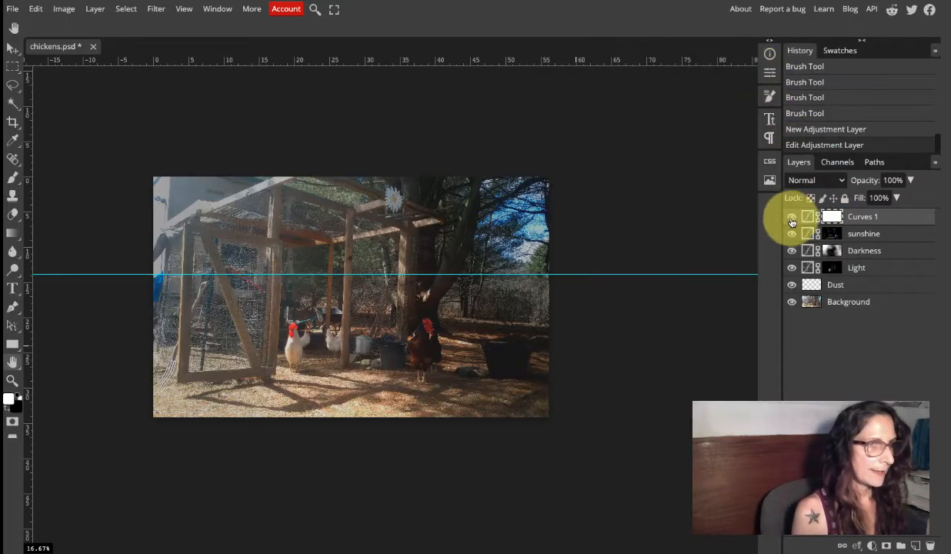
# Compare the photo with and without the new Curves darkening, leaving the layer visible.
pyautogui.click(791, 217)
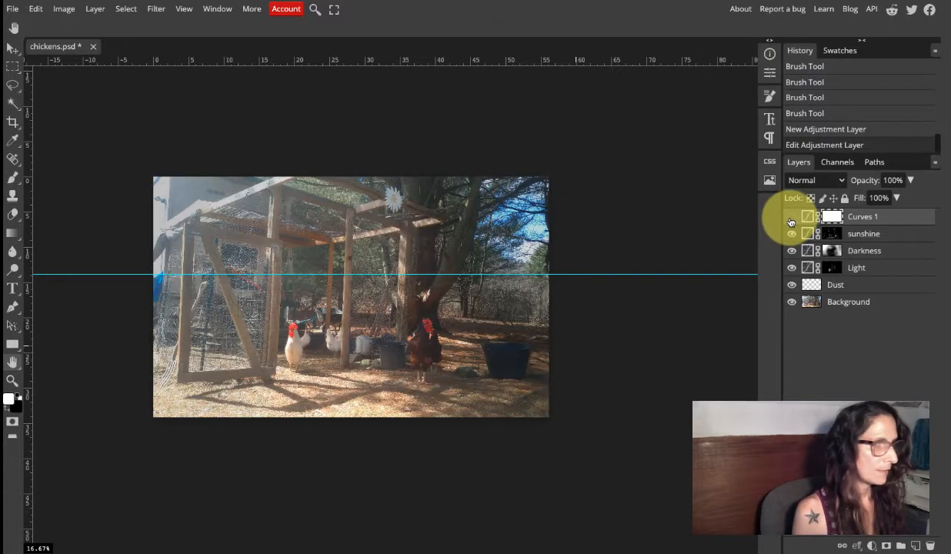
pyautogui.click(791, 219)
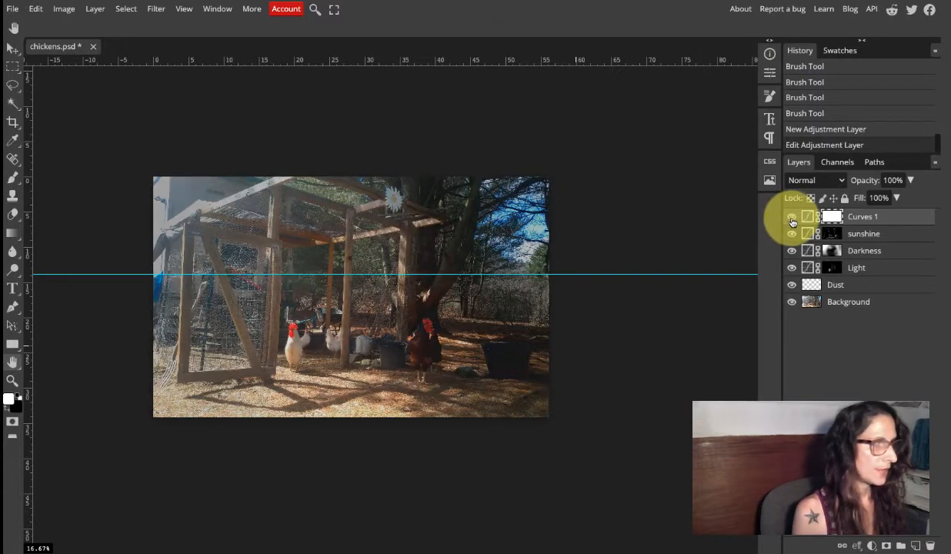
pyautogui.click(791, 219)
pyautogui.click(792, 219)
pyautogui.click(792, 219)
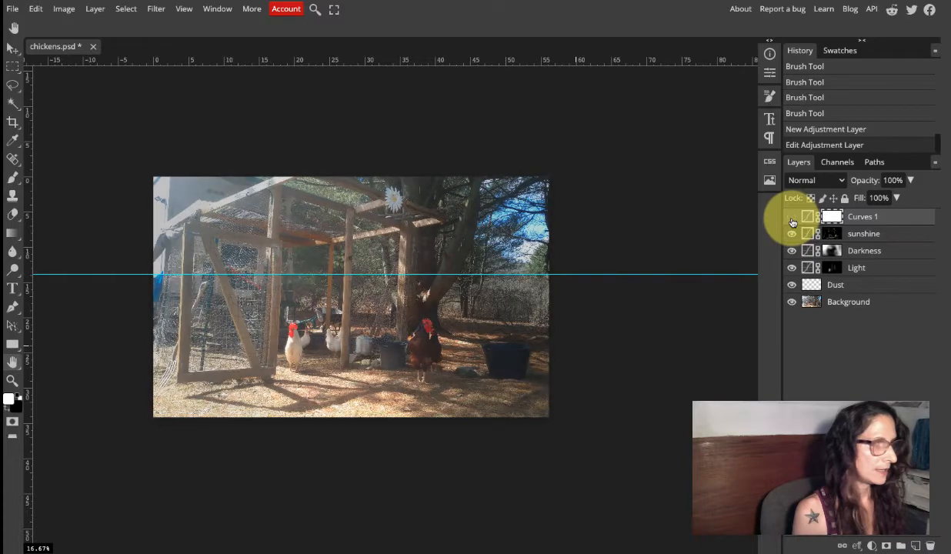
pyautogui.click(792, 220)
pyautogui.click(792, 219)
pyautogui.click(792, 220)
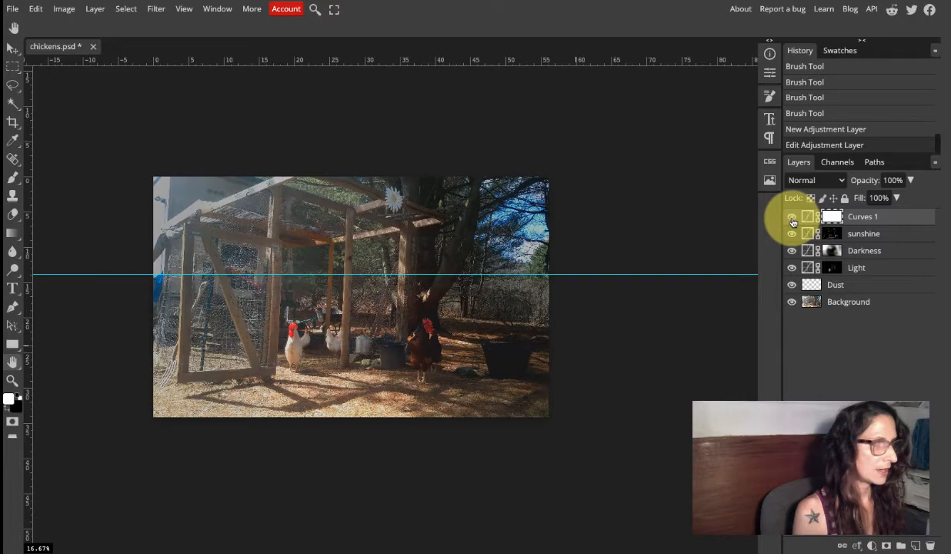
pyautogui.click(792, 219)
pyautogui.click(792, 219)
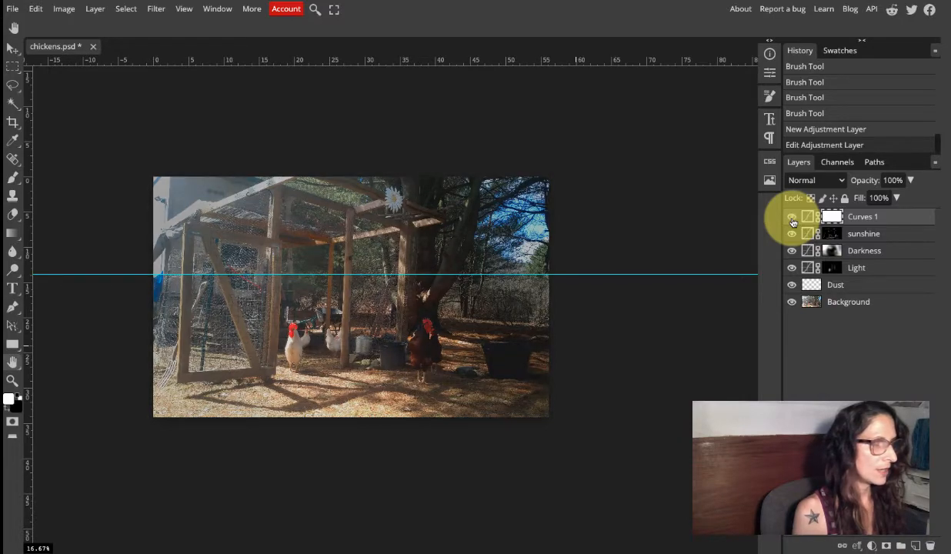
pyautogui.click(792, 219)
pyautogui.click(792, 219)
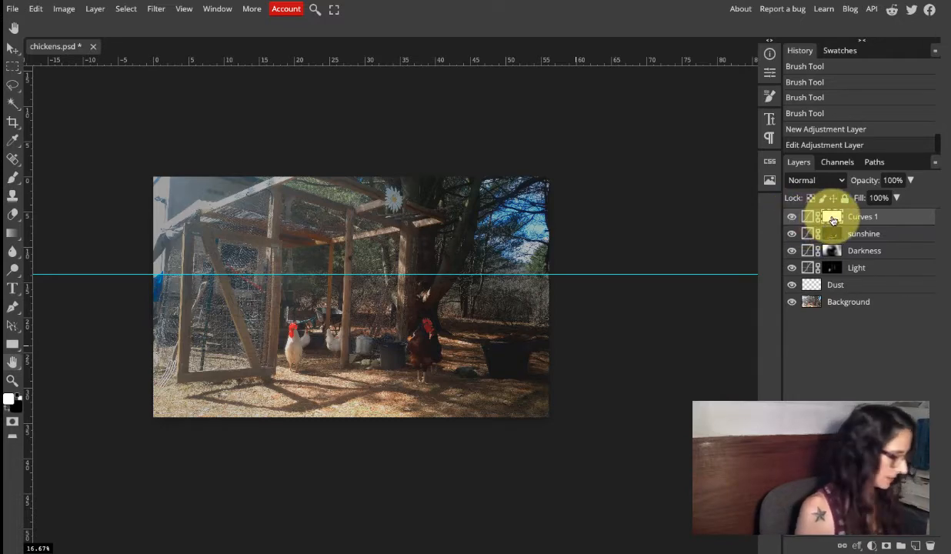
# Invert the new Curves layer's mask to black and rename the layer shadows.
pyautogui.hotkey('ctrl', 'i')
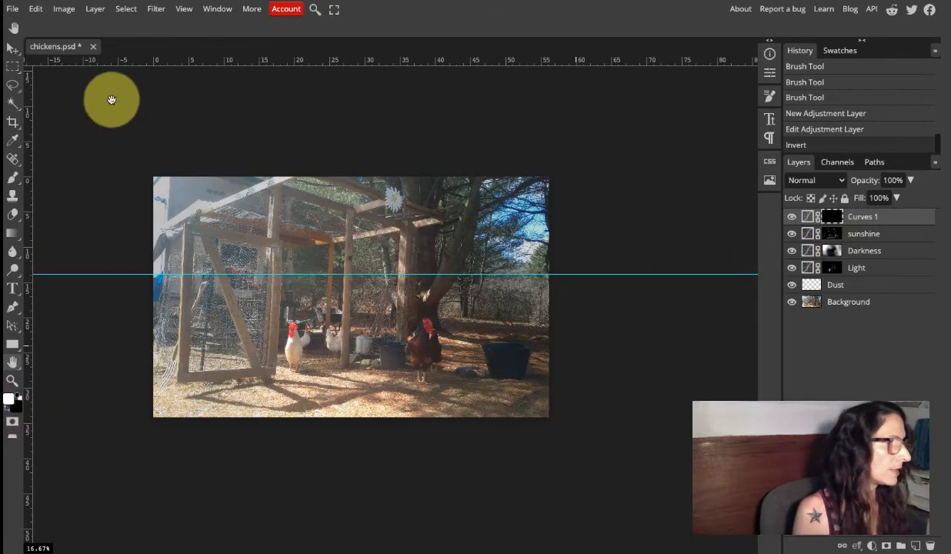
pyautogui.click(17, 178)
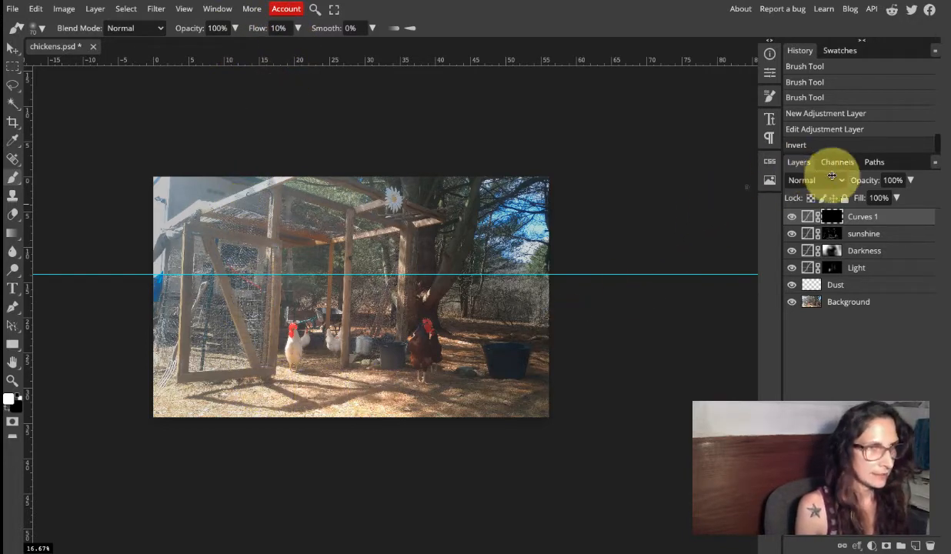
pyautogui.doubleClick(867, 218)
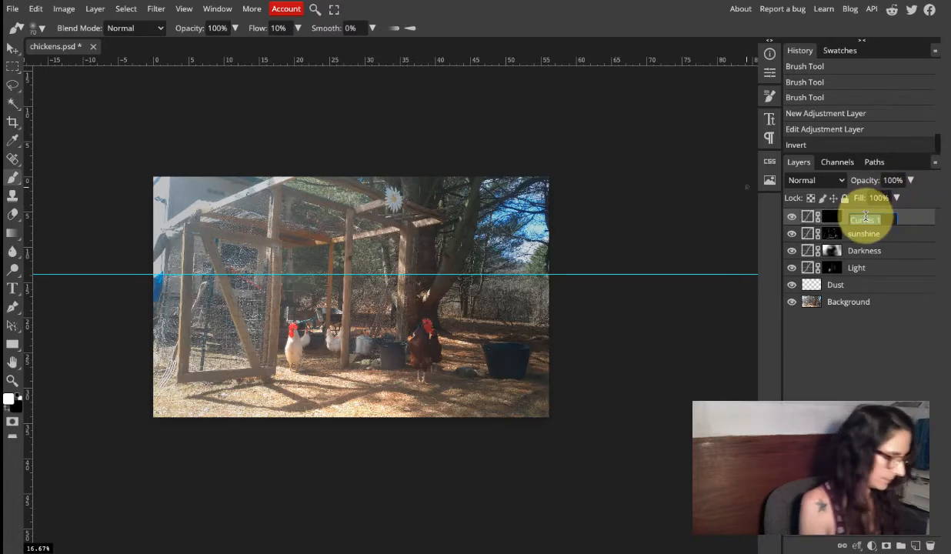
pyautogui.write('s')
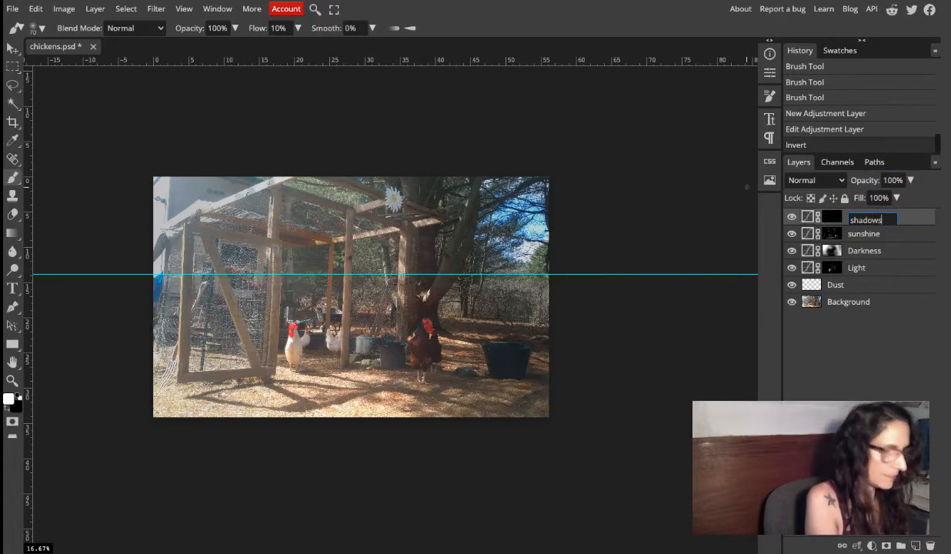
pyautogui.write('hadows')
pyautogui.press('Return')
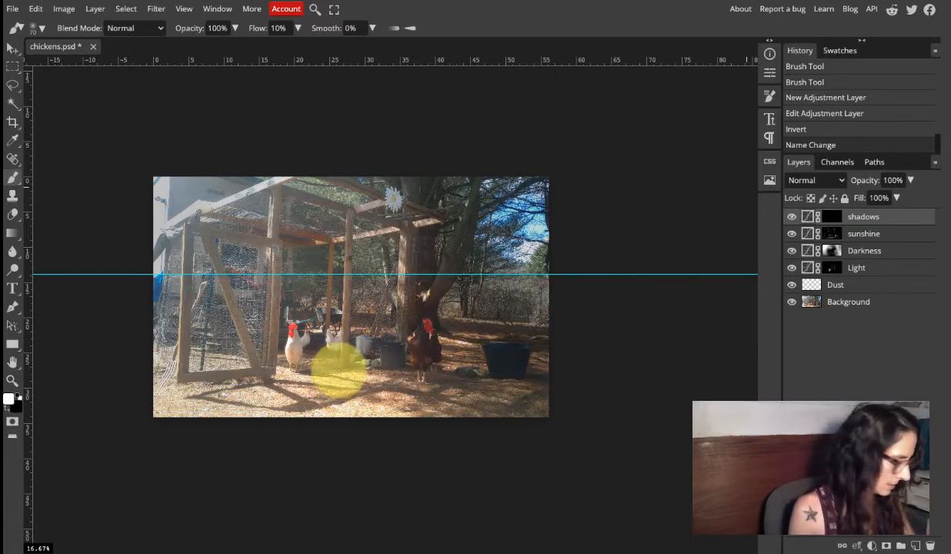
# Paint white on the shadows layer's mask with a size 100 brush along the coop frame's shadows on the ground.
pyautogui.press('z')
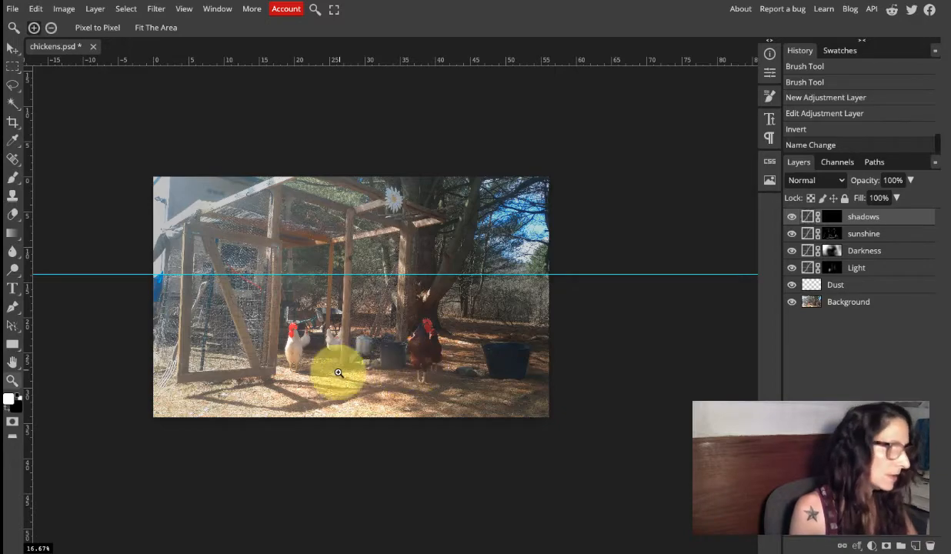
pyautogui.click(270, 394)
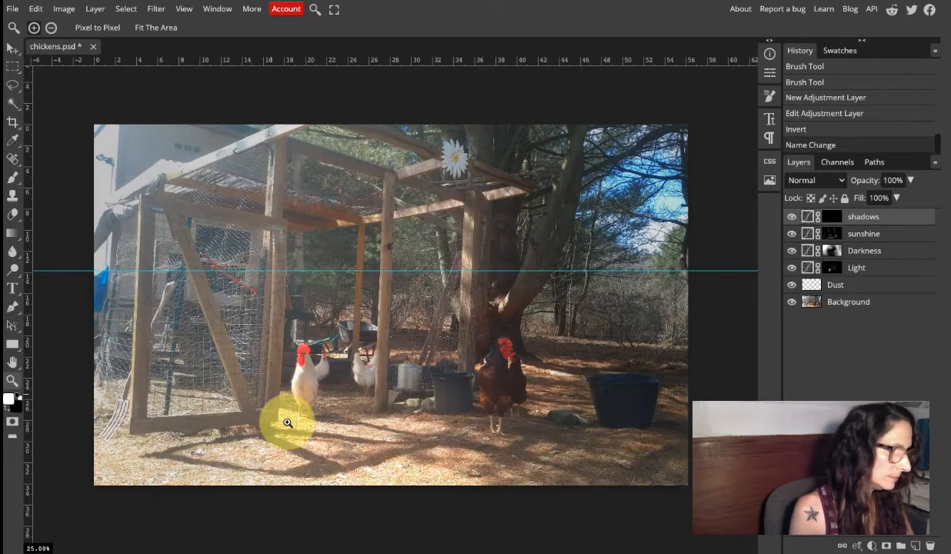
pyautogui.click(287, 423)
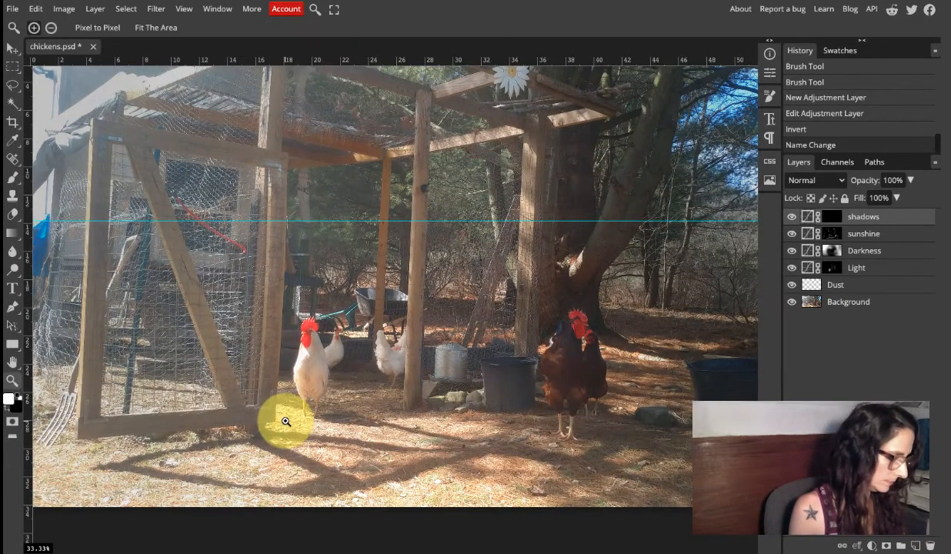
pyautogui.press('b')
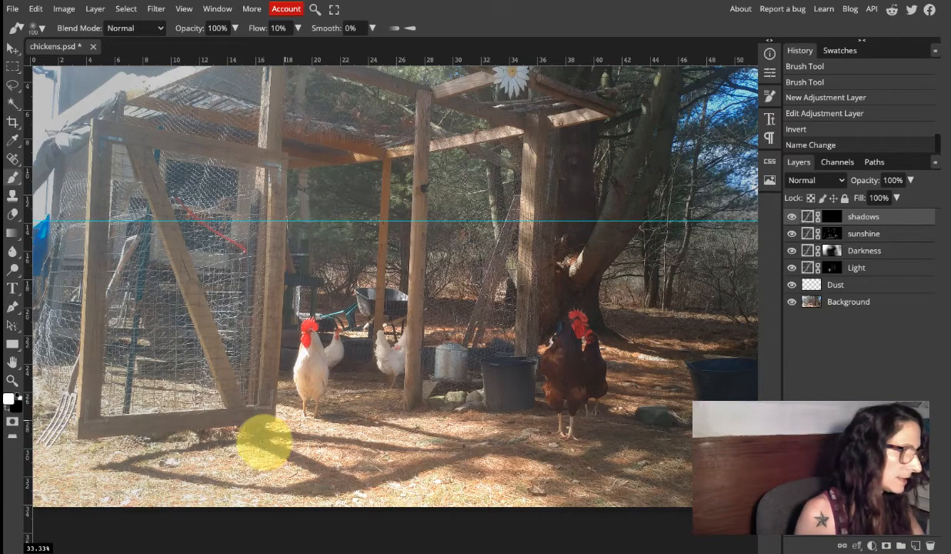
pyautogui.click(259, 440)
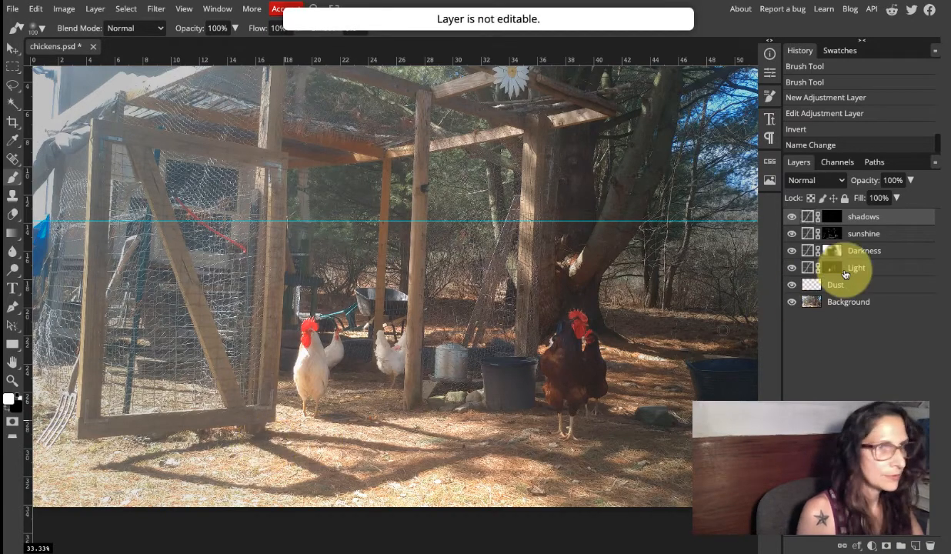
pyautogui.click(833, 216)
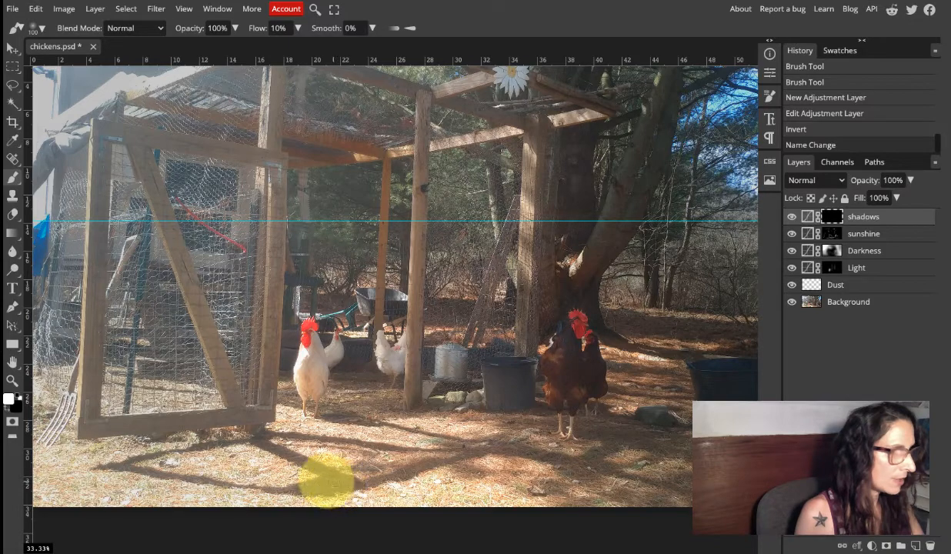
pyautogui.moveTo(315, 485)
pyautogui.mouseDown()
pyautogui.moveTo(347, 484)
pyautogui.moveTo(262, 443)
pyautogui.mouseUp()
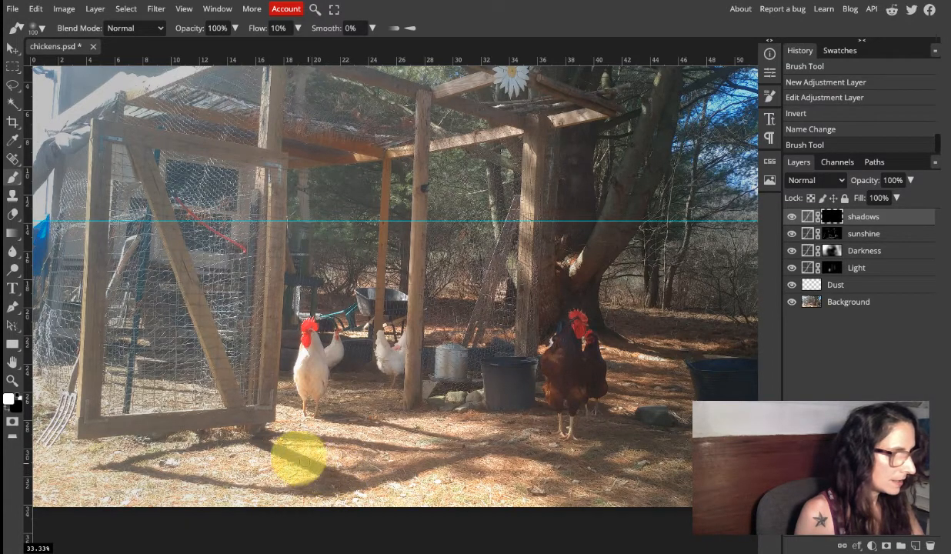
pyautogui.moveTo(263, 441); pyautogui.dragTo(284, 450)
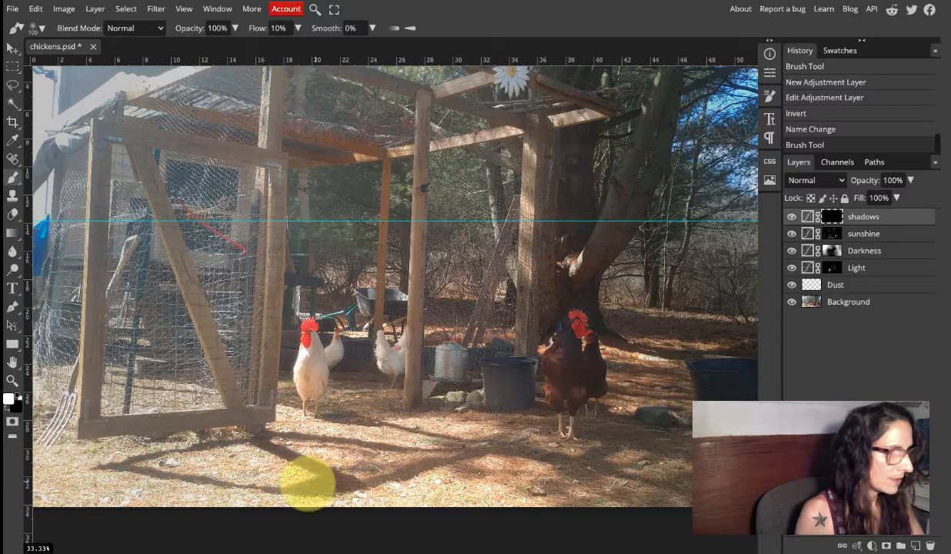
pyautogui.moveTo(301, 489); pyautogui.dragTo(367, 484)
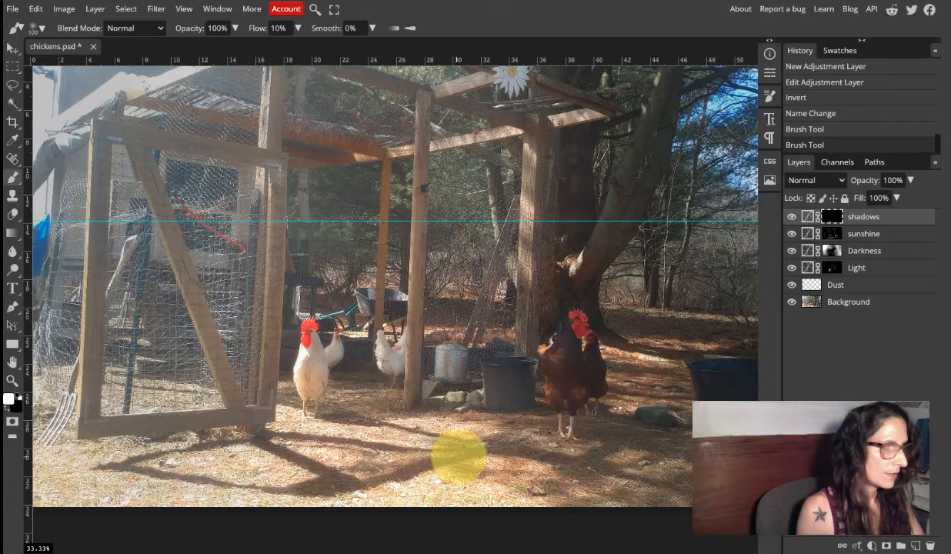
pyautogui.click(491, 447)
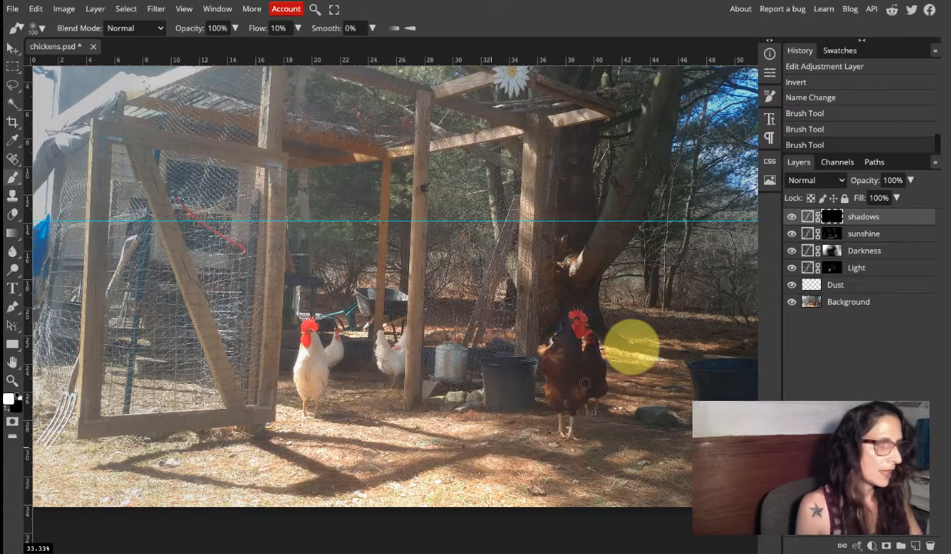
# Check the painted ground shadows by hiding and showing the shadows layer and viewing its mask on its own.
pyautogui.click(793, 220)
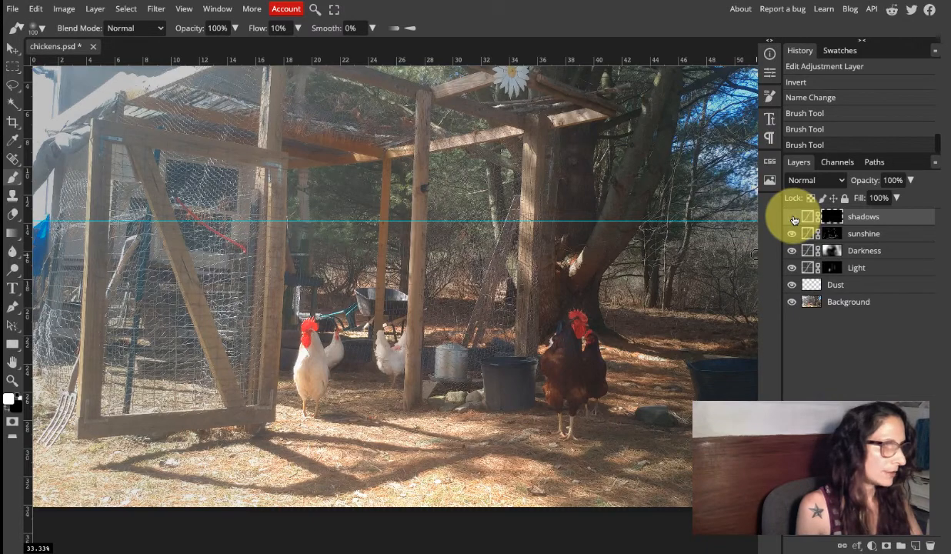
pyautogui.click(794, 220)
pyautogui.click(794, 220)
pyautogui.click(794, 220)
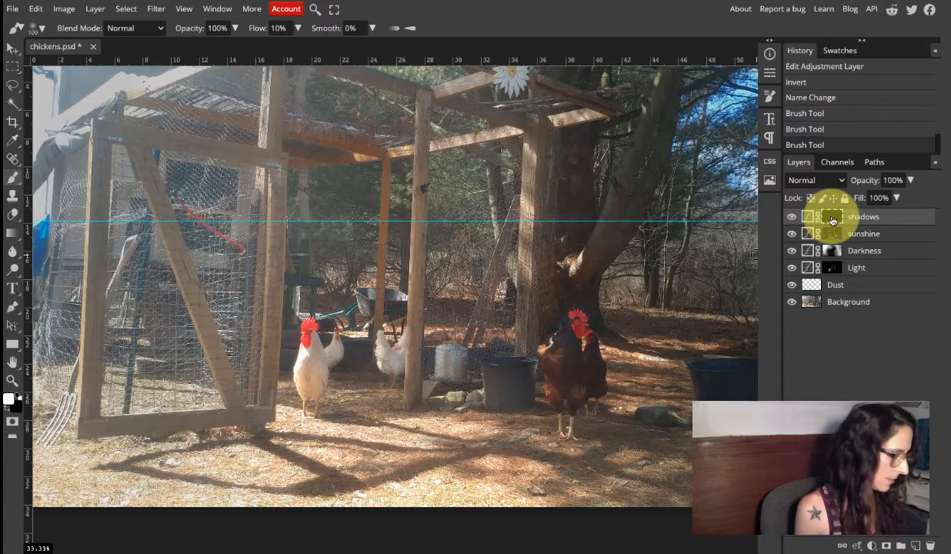
pyautogui.keyDown('alt'); pyautogui.click(832, 221); pyautogui.keyUp('alt')
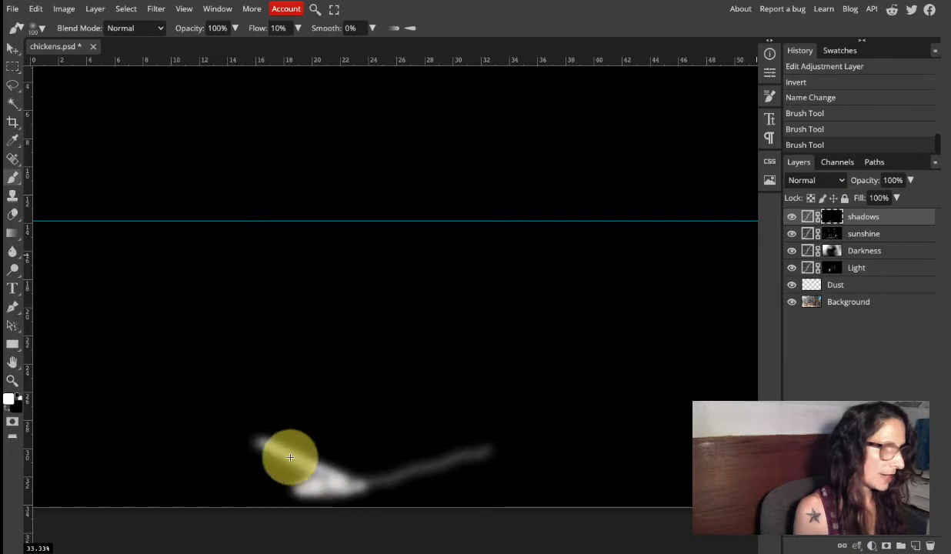
pyautogui.keyDown('alt'); pyautogui.click(831, 217); pyautogui.keyUp('alt')
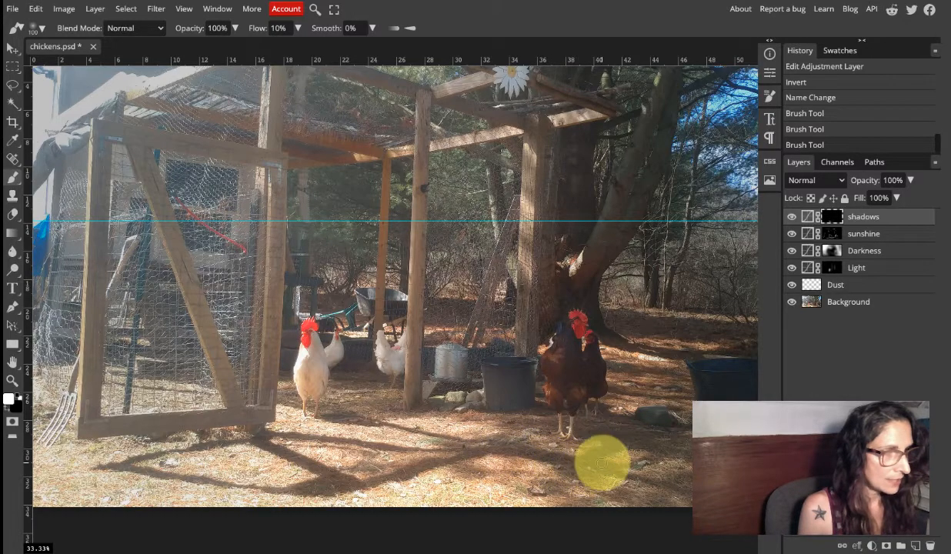
# Darken the ground shadows in front of the brown hens, and paint black on the mask around the small white hen behind the front one.
pyautogui.moveTo(602, 463)
pyautogui.mouseDown()
pyautogui.moveTo(610, 473)
pyautogui.moveTo(622, 444)
pyautogui.moveTo(600, 453)
pyautogui.mouseUp()
pyautogui.moveTo(658, 454)
pyautogui.mouseDown()
pyautogui.moveTo(671, 437)
pyautogui.moveTo(641, 462)
pyautogui.mouseUp()
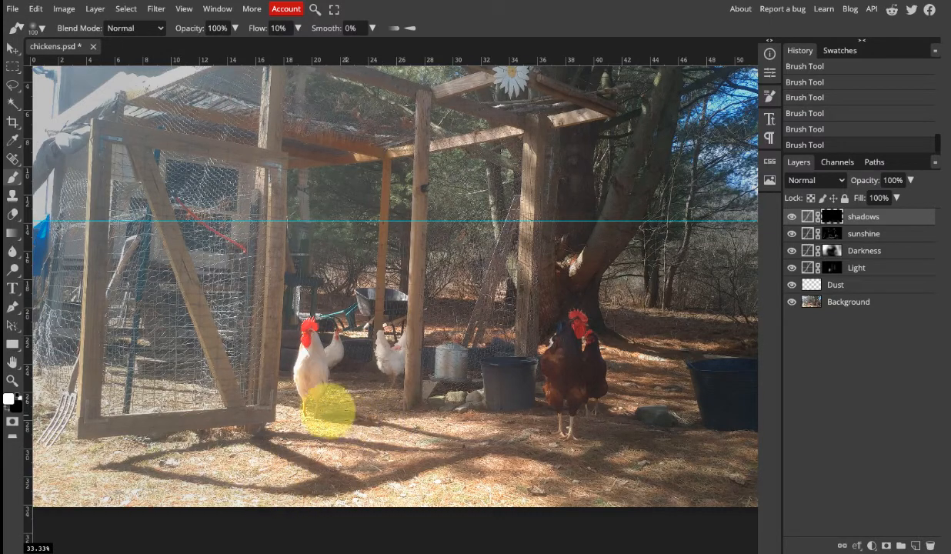
pyautogui.press('x')
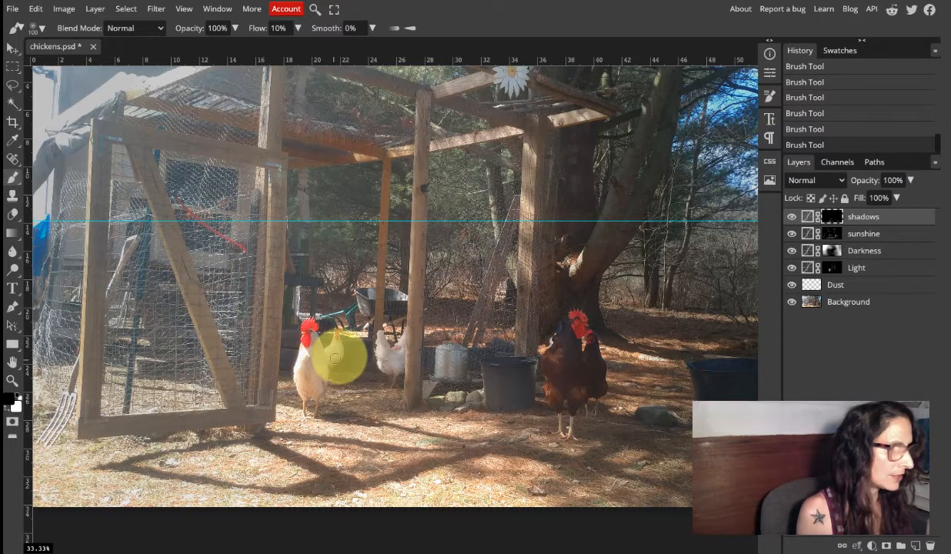
pyautogui.moveTo(335, 337)
pyautogui.mouseDown()
pyautogui.moveTo(357, 343)
pyautogui.moveTo(338, 340)
pyautogui.moveTo(348, 334)
pyautogui.mouseUp()
pyautogui.press('x')
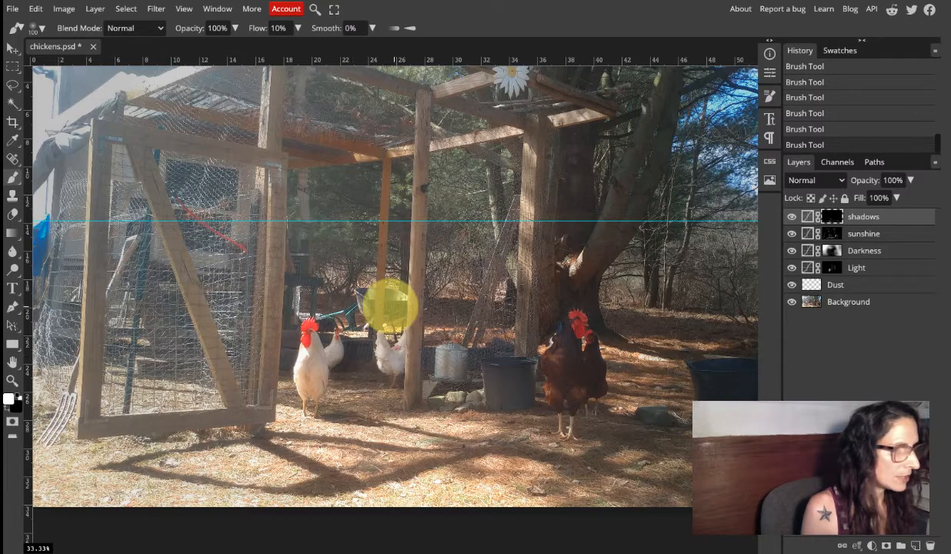
# Paint white on the shadows mask over the wheelbarrow and beside the tall coop post, using a size 150 brush at the post's upper end.
pyautogui.moveTo(391, 307)
pyautogui.mouseDown()
pyautogui.moveTo(405, 310)
pyautogui.moveTo(377, 307)
pyautogui.mouseUp()
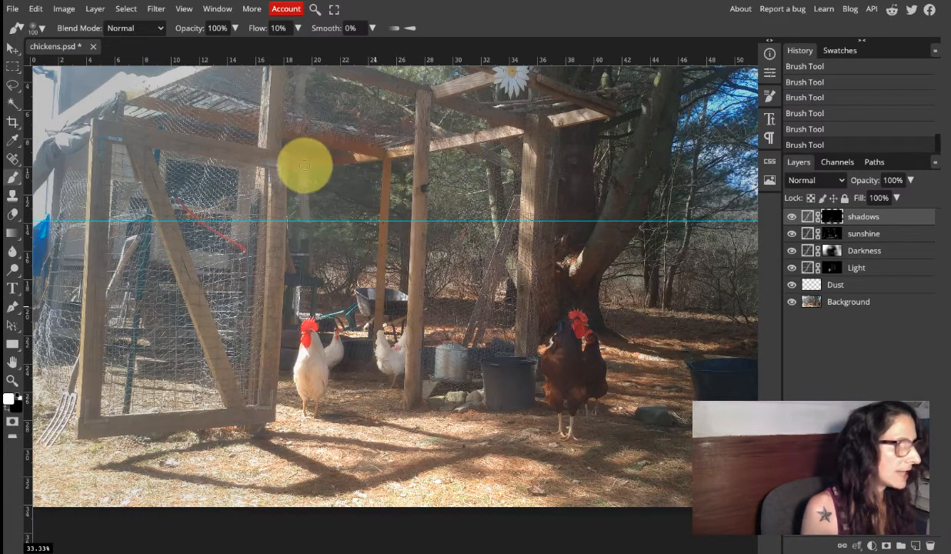
pyautogui.moveTo(289, 134)
pyautogui.mouseDown()
pyautogui.moveTo(382, 157)
pyautogui.moveTo(292, 135)
pyautogui.moveTo(284, 117)
pyautogui.moveTo(310, 128)
pyautogui.moveTo(316, 145)
pyautogui.moveTo(288, 150)
pyautogui.moveTo(354, 163)
pyautogui.moveTo(288, 152)
pyautogui.moveTo(310, 163)
pyautogui.mouseUp()
pyautogui.press(']')
pyautogui.press(']')
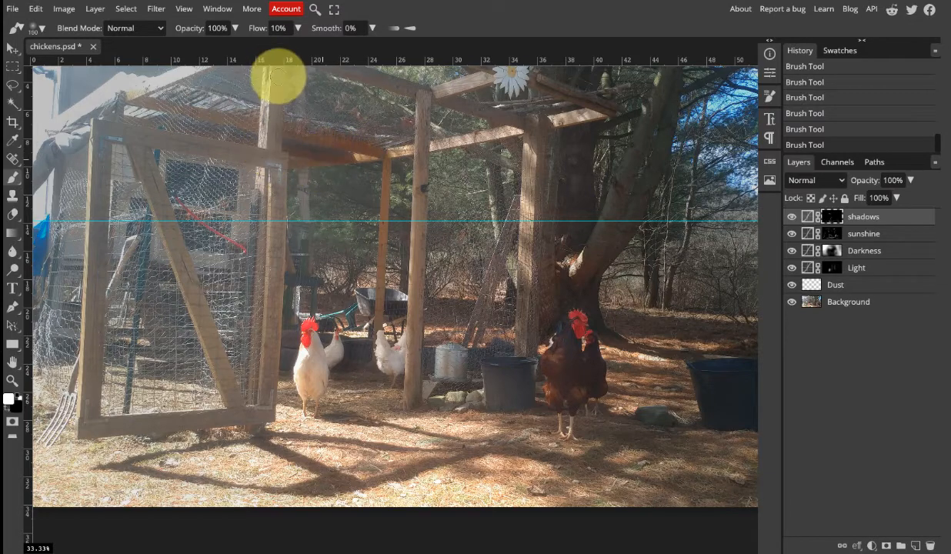
pyautogui.moveTo(275, 76)
pyautogui.mouseDown()
pyautogui.moveTo(270, 123)
pyautogui.moveTo(278, 129)
pyautogui.moveTo(266, 80)
pyautogui.mouseUp()
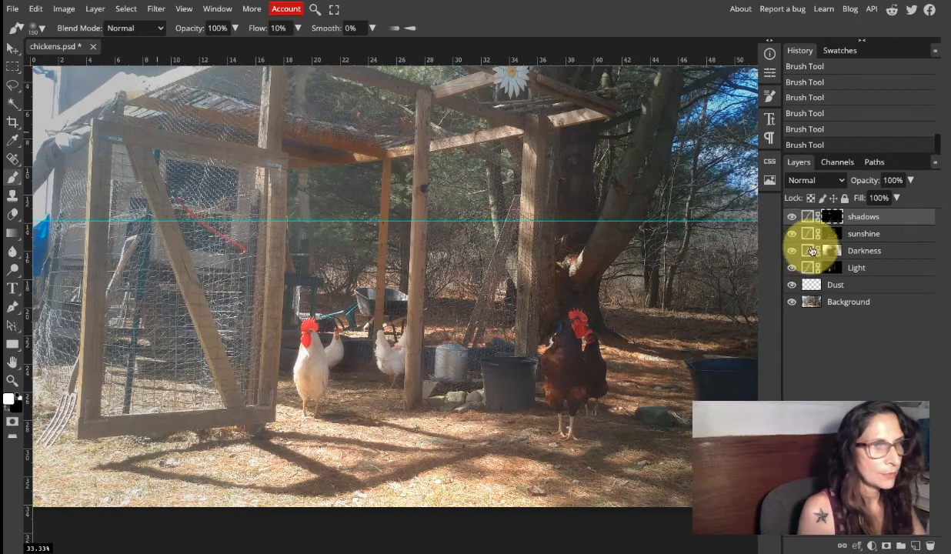
# Touch up the sunshine mask with the size 150 brush and the shadows mask over the front ground with a size 300 brush.
pyautogui.click(831, 235)
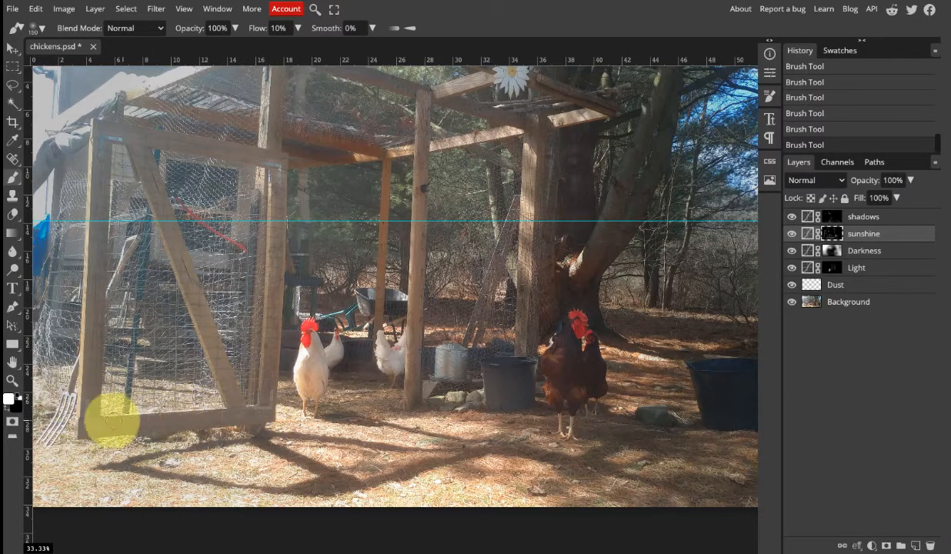
pyautogui.click(810, 216)
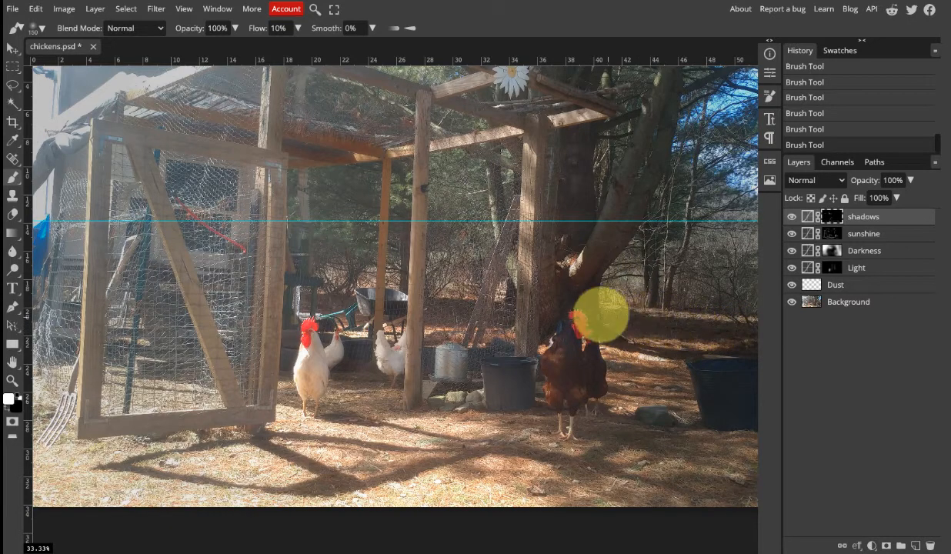
pyautogui.hotkey('ctrl', '0')
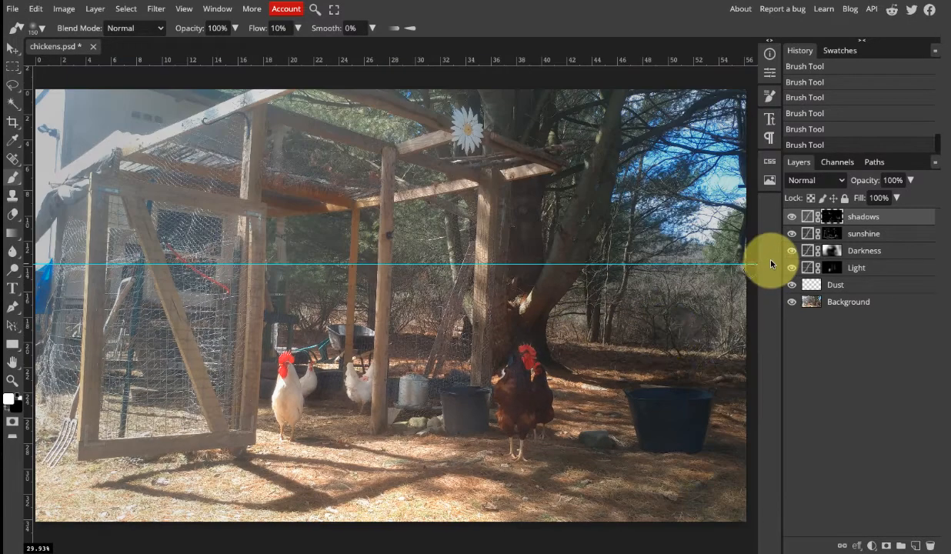
pyautogui.press(']')
pyautogui.press(']')
pyautogui.press(']')
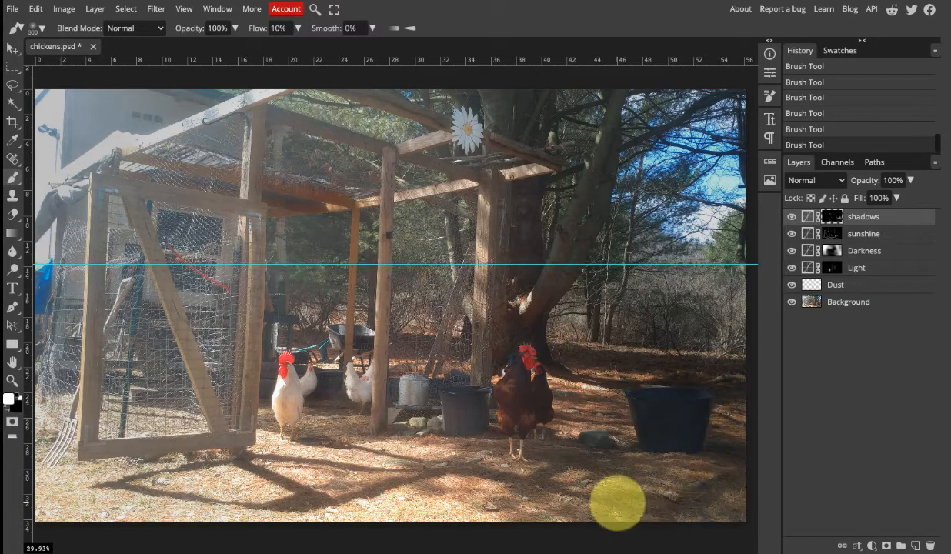
# Refine the sunshine and shadows masks around the large dark tub and the tree trunk with brush sizes 125 and 50.
pyautogui.click(802, 231)
pyautogui.press('[')
pyautogui.press('[')
pyautogui.press('[')
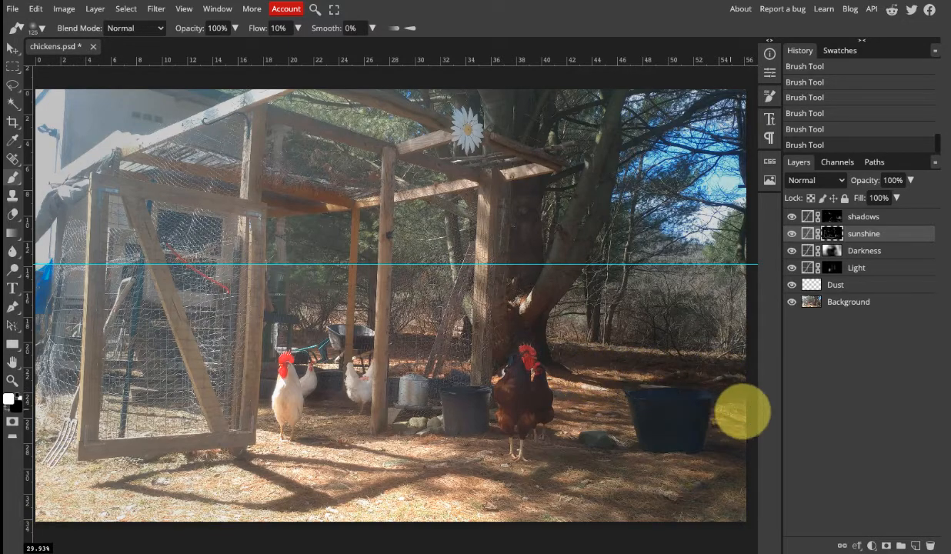
pyautogui.click(834, 219)
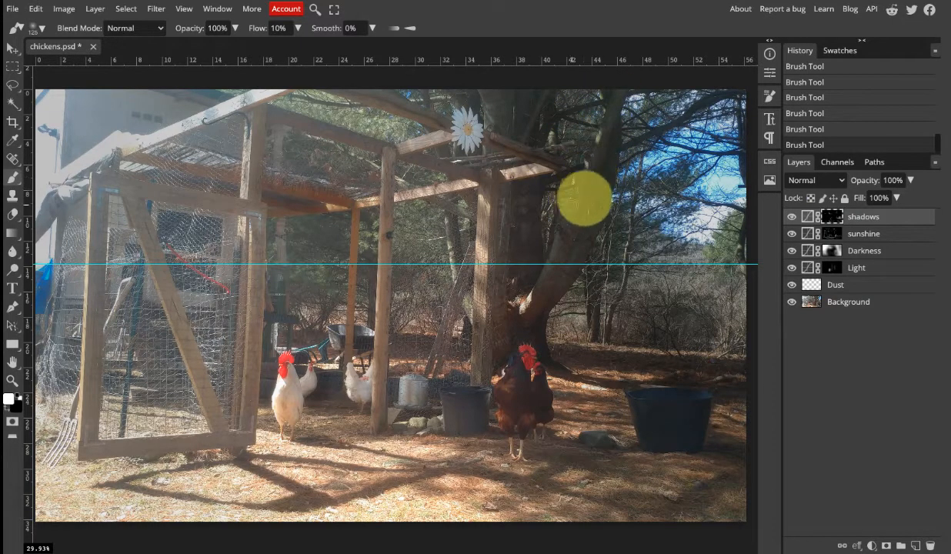
pyautogui.click(811, 233)
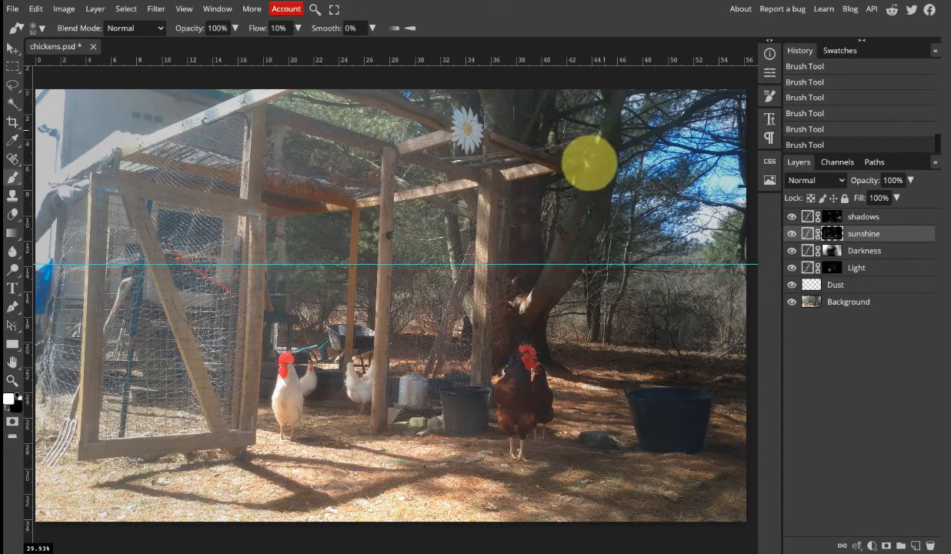
pyautogui.click(831, 231)
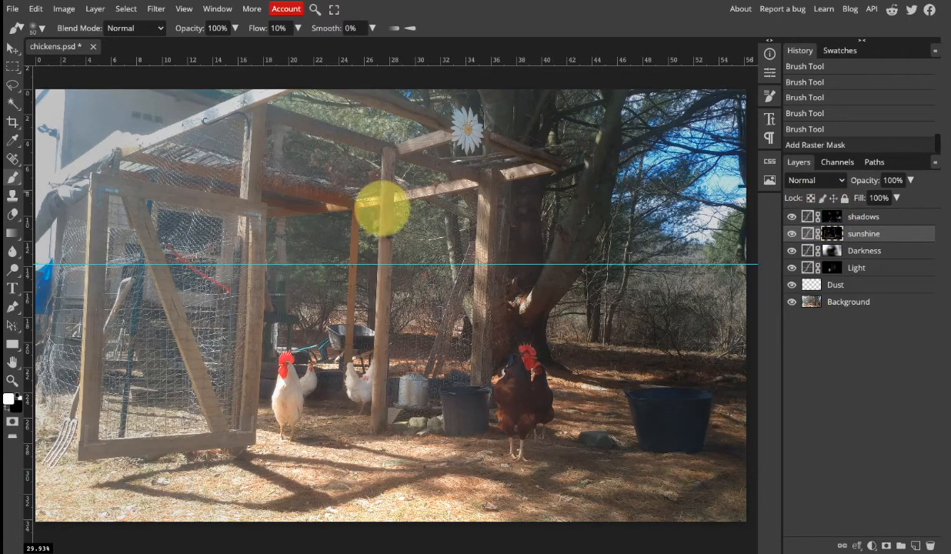
# Paint white on the shadows mask behind the tall coop post and under the roof with a size 125 brush, and compare with the layer hidden.
pyautogui.press('z')
pyautogui.click(450, 292)
pyautogui.keyDown('alt'); pyautogui.click(450, 291); pyautogui.keyUp('alt')
pyautogui.keyDown('alt'); pyautogui.click(450, 292); pyautogui.keyUp('alt')
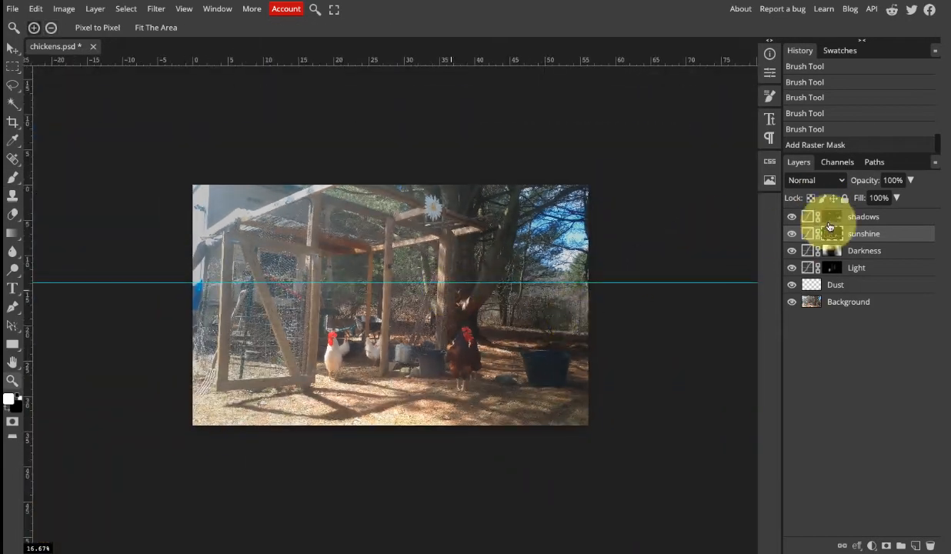
pyautogui.click(830, 221)
pyautogui.press('b')
pyautogui.moveTo(409, 224)
pyautogui.mouseDown()
pyautogui.moveTo(400, 221)
pyautogui.moveTo(451, 235)
pyautogui.moveTo(442, 270)
pyautogui.moveTo(453, 281)
pyautogui.mouseUp()
pyautogui.moveTo(314, 193)
pyautogui.mouseDown()
pyautogui.moveTo(387, 215)
pyautogui.moveTo(356, 183)
pyautogui.moveTo(416, 201)
pyautogui.moveTo(367, 177)
pyautogui.moveTo(419, 201)
pyautogui.moveTo(344, 206)
pyautogui.moveTo(321, 197)
pyautogui.moveTo(313, 246)
pyautogui.moveTo(377, 236)
pyautogui.mouseUp()
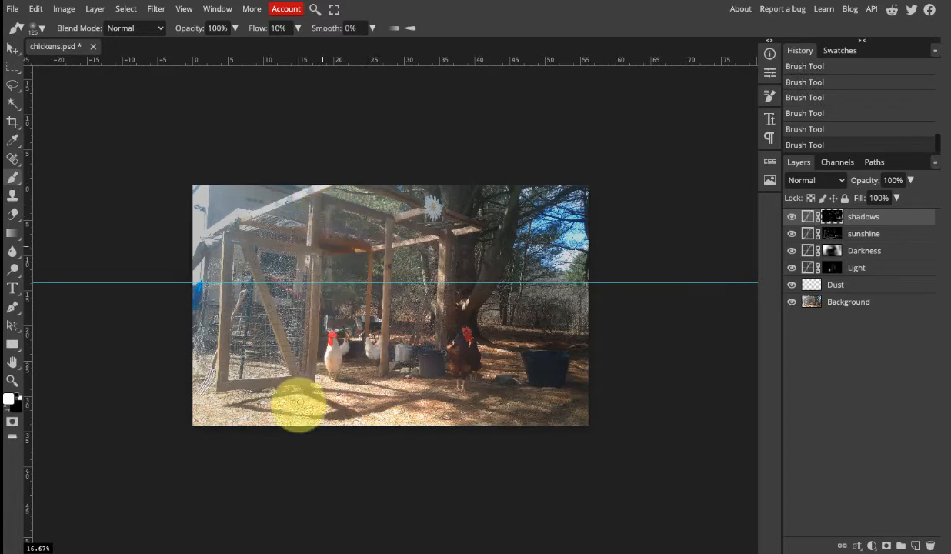
pyautogui.click(792, 221)
pyautogui.click(793, 221)
pyautogui.click(793, 220)
pyautogui.click(793, 221)
pyautogui.click(794, 221)
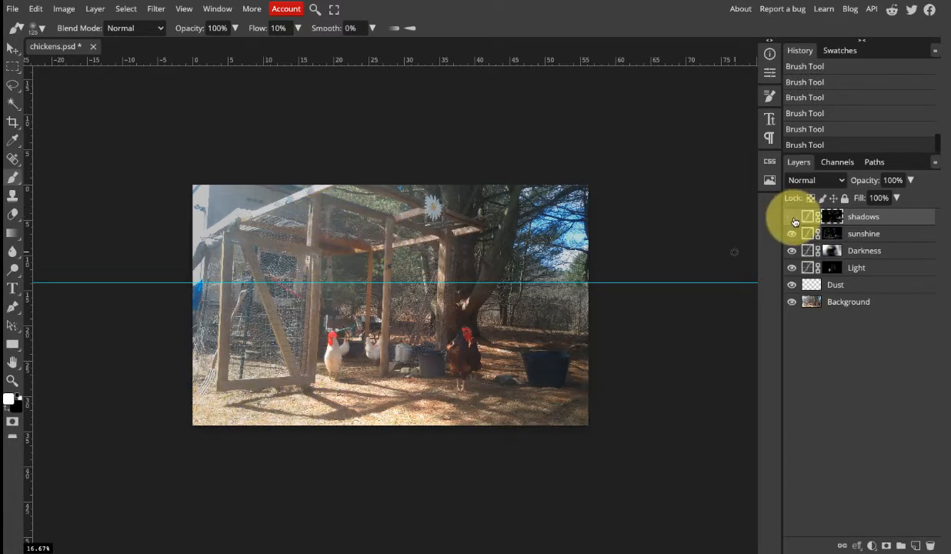
pyautogui.click(794, 220)
# Paint white on the shadows mask from the leaning tree trunk toward the black bucket with a size 175 brush, and compare with the layer hidden.
pyautogui.press(']')
pyautogui.press(']')
pyautogui.press(']')
pyautogui.press(']')
pyautogui.press(']')
pyautogui.moveTo(510, 209)
pyautogui.mouseDown()
pyautogui.moveTo(469, 256)
pyautogui.moveTo(497, 271)
pyautogui.moveTo(507, 261)
pyautogui.moveTo(481, 315)
pyautogui.moveTo(513, 334)
pyautogui.moveTo(600, 351)
pyautogui.moveTo(610, 324)
pyautogui.moveTo(584, 401)
pyautogui.moveTo(544, 423)
pyautogui.moveTo(508, 382)
pyautogui.moveTo(483, 383)
pyautogui.moveTo(490, 395)
pyautogui.moveTo(439, 379)
pyautogui.moveTo(427, 365)
pyautogui.moveTo(437, 361)
pyautogui.moveTo(417, 352)
pyautogui.moveTo(437, 346)
pyautogui.moveTo(422, 343)
pyautogui.moveTo(420, 360)
pyautogui.moveTo(417, 352)
pyautogui.moveTo(442, 340)
pyautogui.moveTo(437, 320)
pyautogui.moveTo(418, 322)
pyautogui.moveTo(395, 285)
pyautogui.moveTo(394, 293)
pyautogui.moveTo(396, 276)
pyautogui.moveTo(429, 333)
pyautogui.mouseUp()
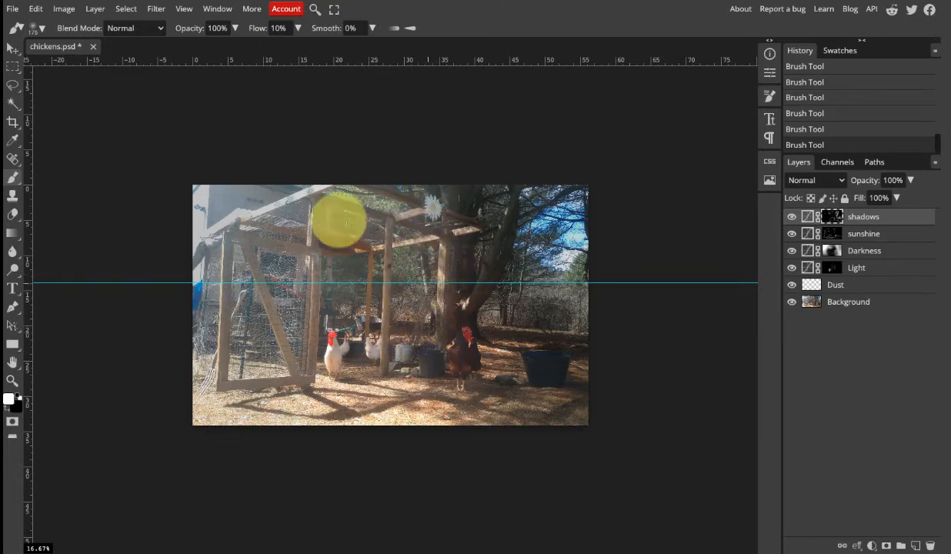
pyautogui.click(790, 217)
pyautogui.click(788, 217)
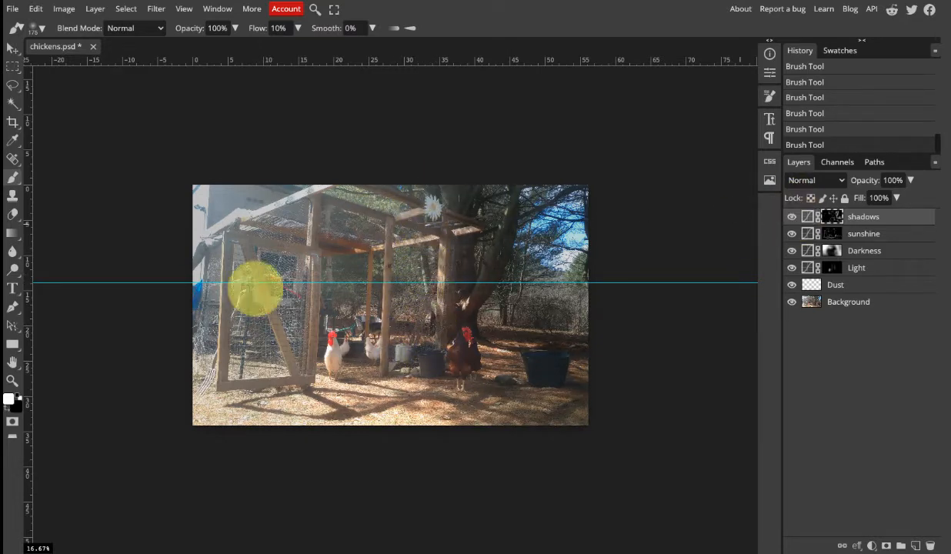
# Paint white on the shadows mask over the building behind the coop with a size 700 brush at 6% flow.
pyautogui.click(275, 28)
pyautogui.moveTo(258, 49); pyautogui.dragTo(255, 49)
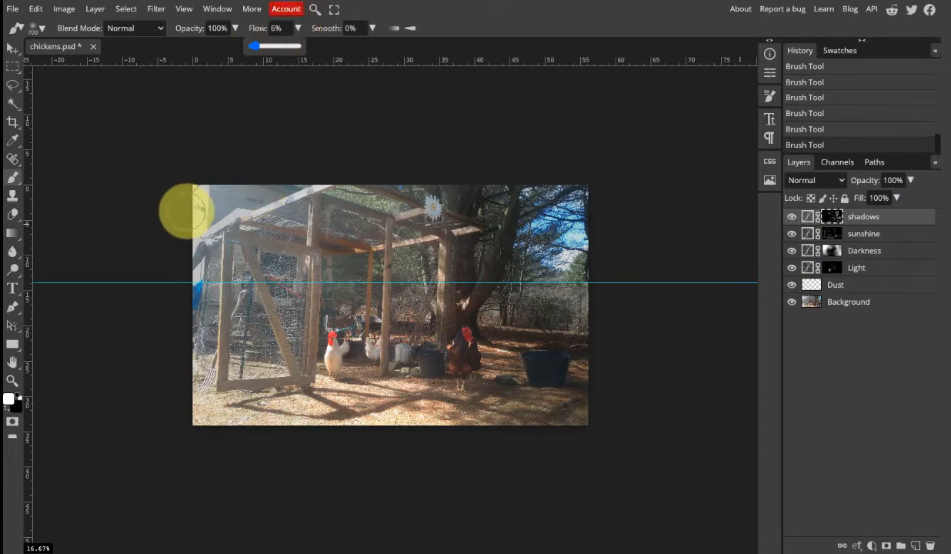
pyautogui.moveTo(204, 210)
pyautogui.mouseDown()
pyautogui.moveTo(252, 242)
pyautogui.moveTo(250, 197)
pyautogui.mouseUp()
# Compare the photo with and without the shadows layer by repeatedly hiding and showing it.
pyautogui.click(792, 218)
pyautogui.click(792, 218)
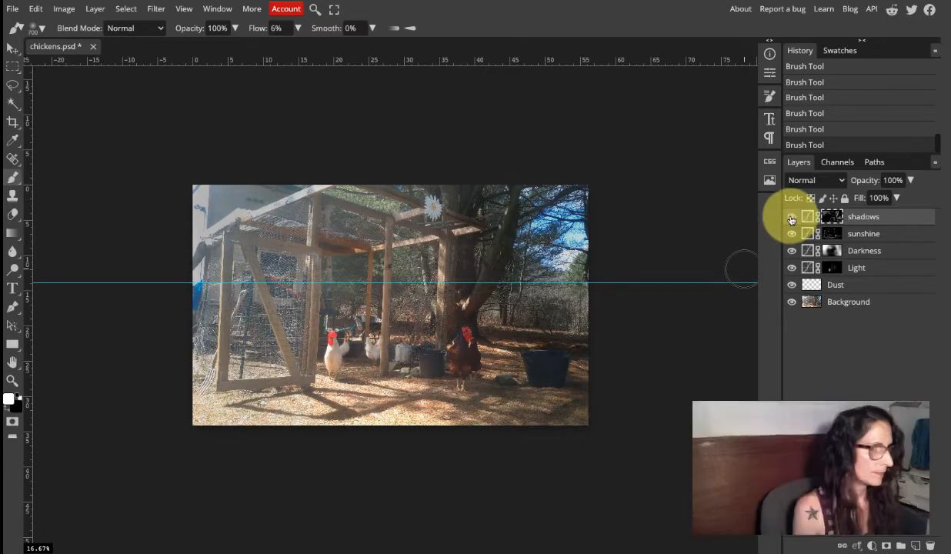
pyautogui.click(792, 219)
pyautogui.click(792, 218)
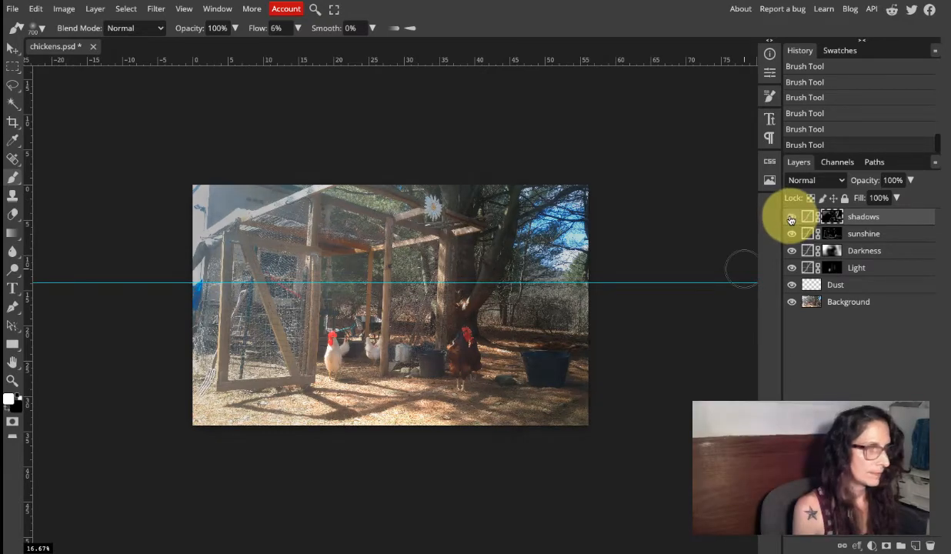
pyautogui.click(792, 218)
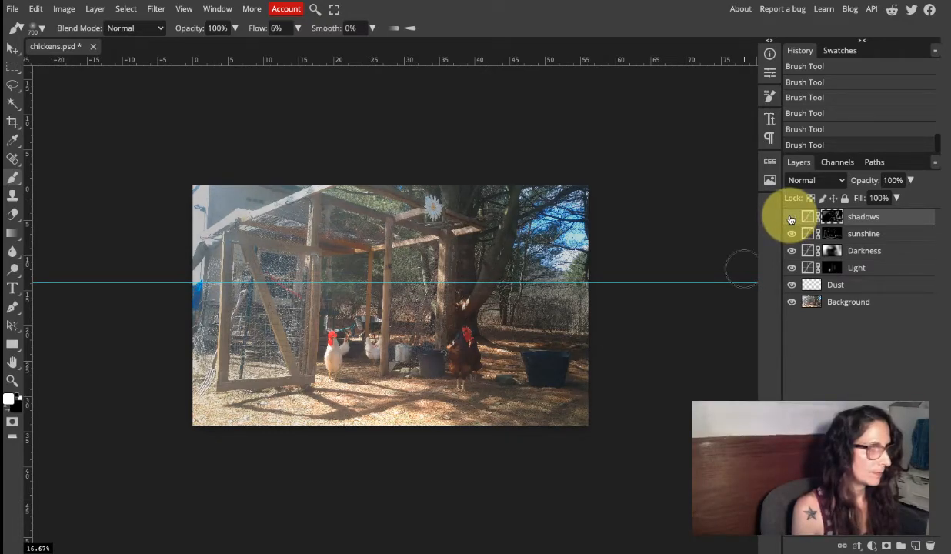
pyautogui.click(792, 218)
pyautogui.click(791, 219)
pyautogui.click(791, 219)
pyautogui.click(791, 219)
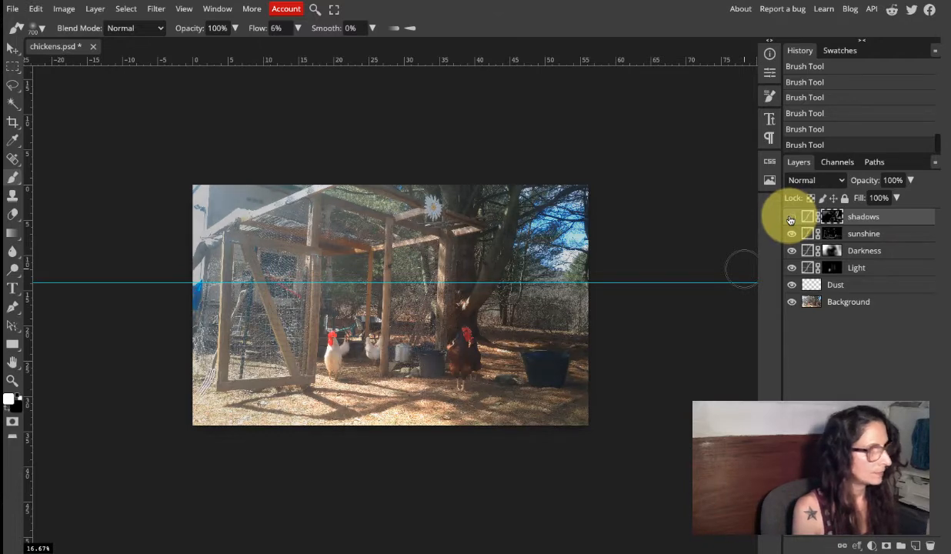
pyautogui.click(791, 218)
pyautogui.click(791, 219)
pyautogui.click(791, 219)
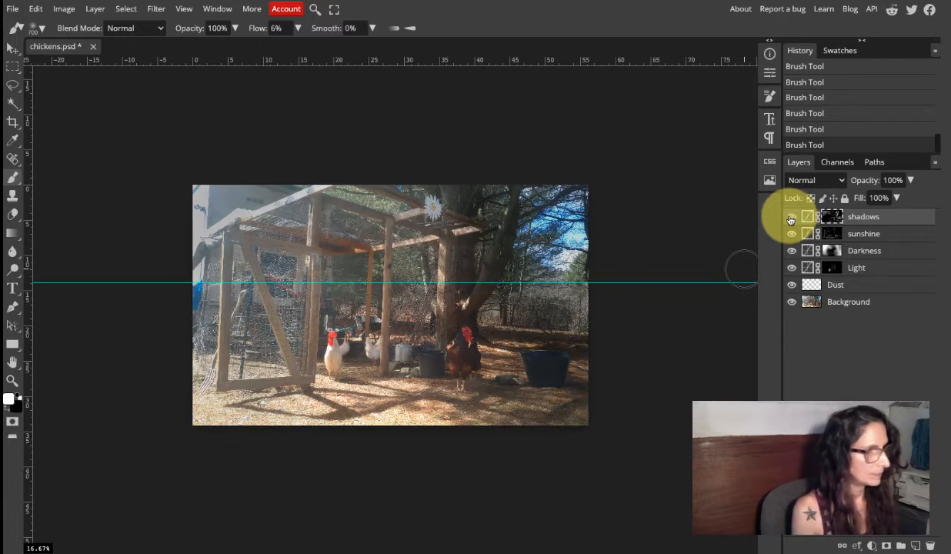
pyautogui.click(791, 218)
pyautogui.click(791, 219)
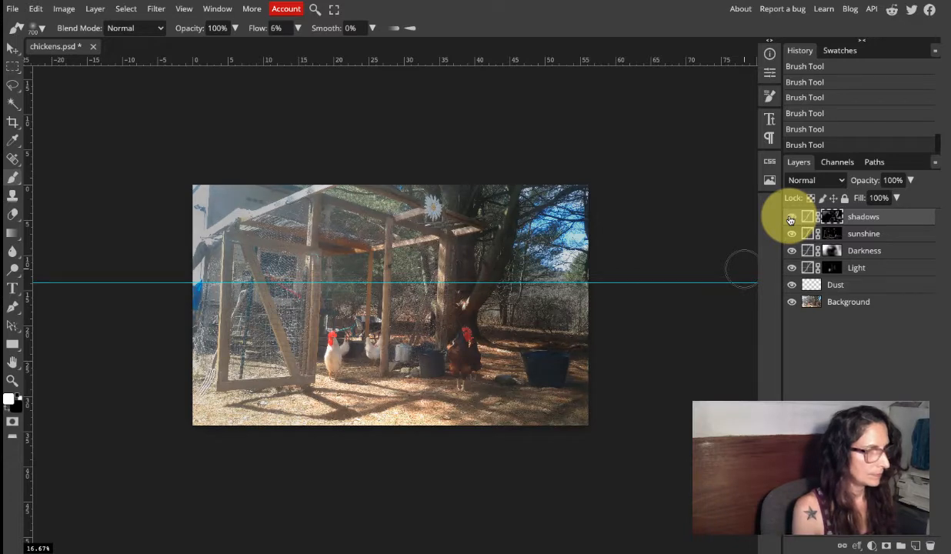
pyautogui.click(791, 218)
pyautogui.click(791, 218)
pyautogui.click(791, 218)
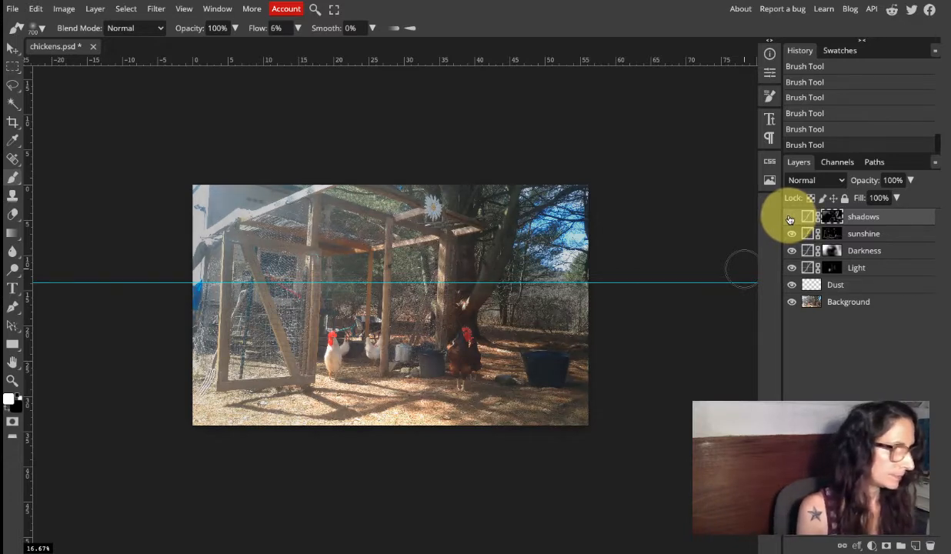
pyautogui.click(791, 219)
pyautogui.click(791, 219)
pyautogui.click(791, 219)
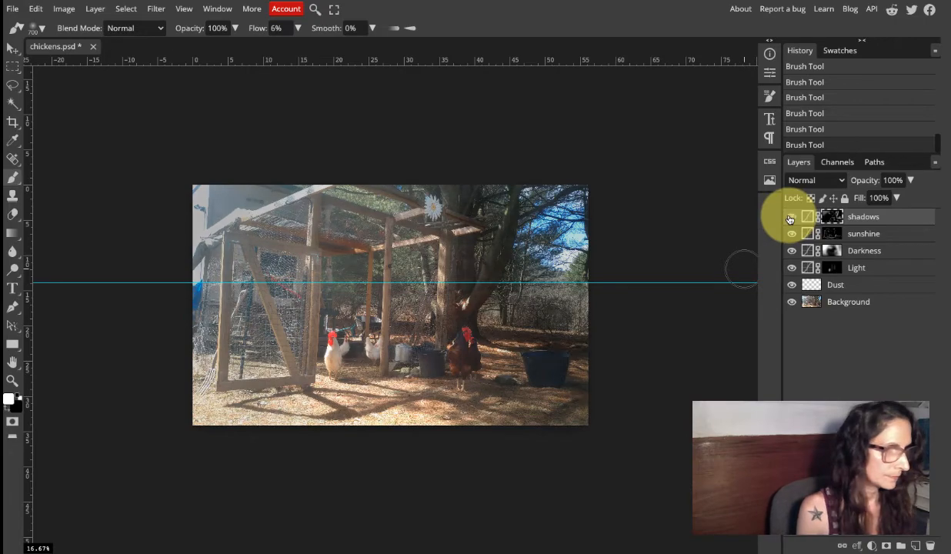
pyautogui.click(791, 218)
pyautogui.click(790, 220)
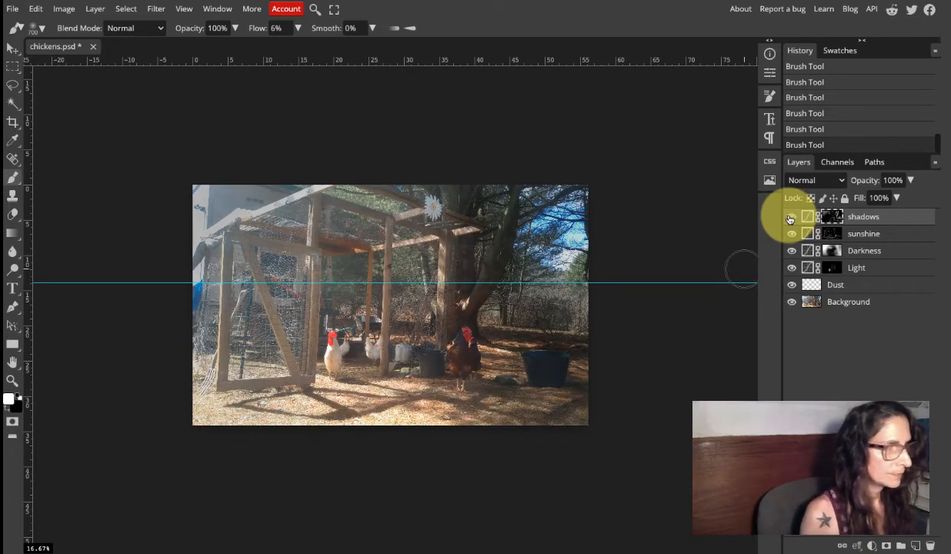
pyautogui.click(790, 219)
pyautogui.click(789, 220)
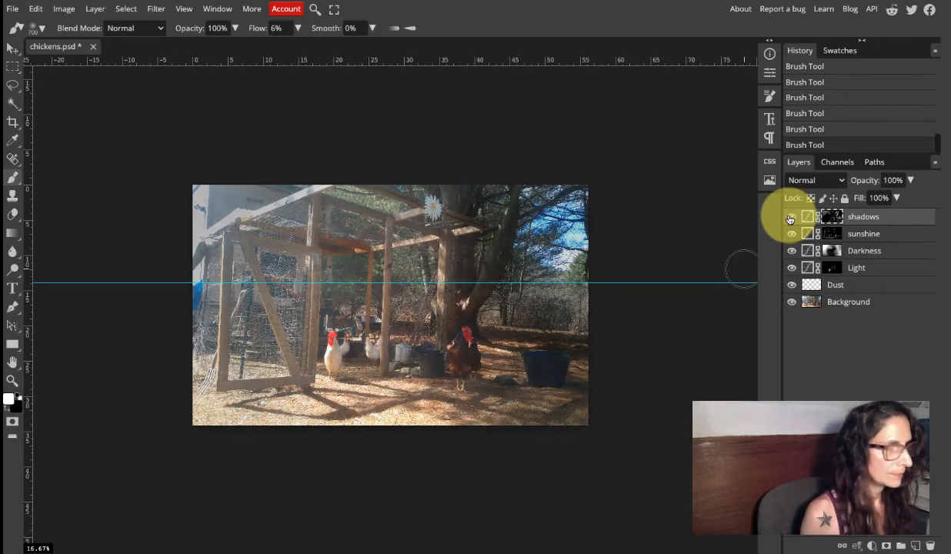
pyautogui.click(789, 219)
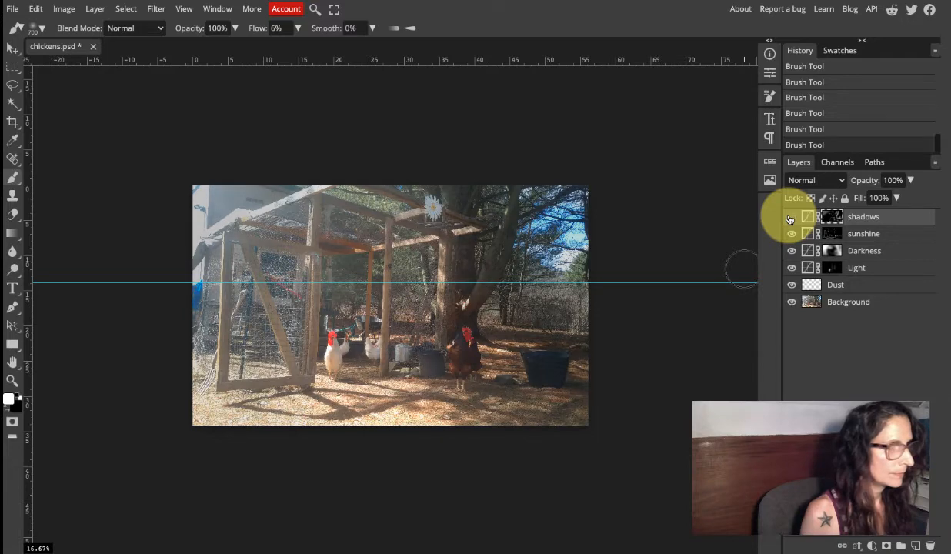
pyautogui.click(790, 219)
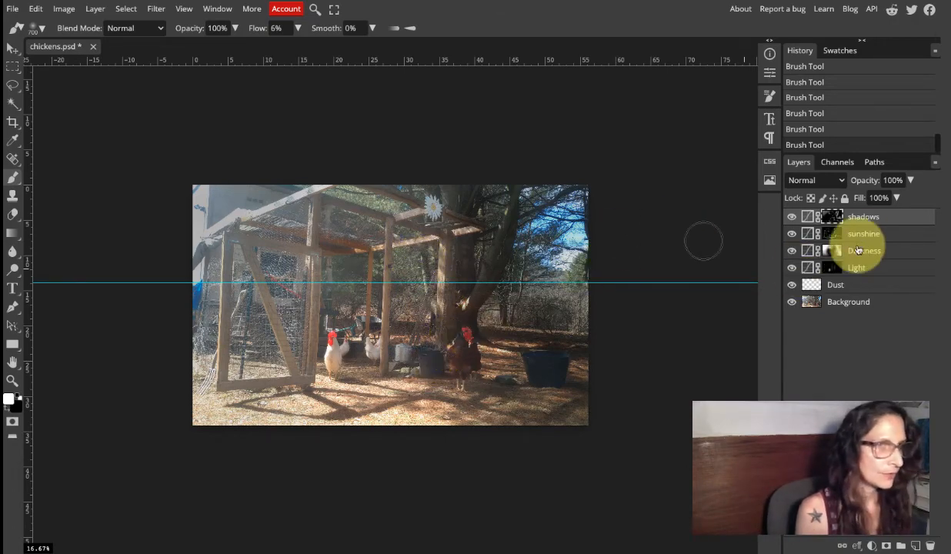
# Add a Curves layer above shadows with a midpoint anchor, an upper point at input 232, output 231, and a lower point at 23, 21.
pyautogui.click(872, 546)
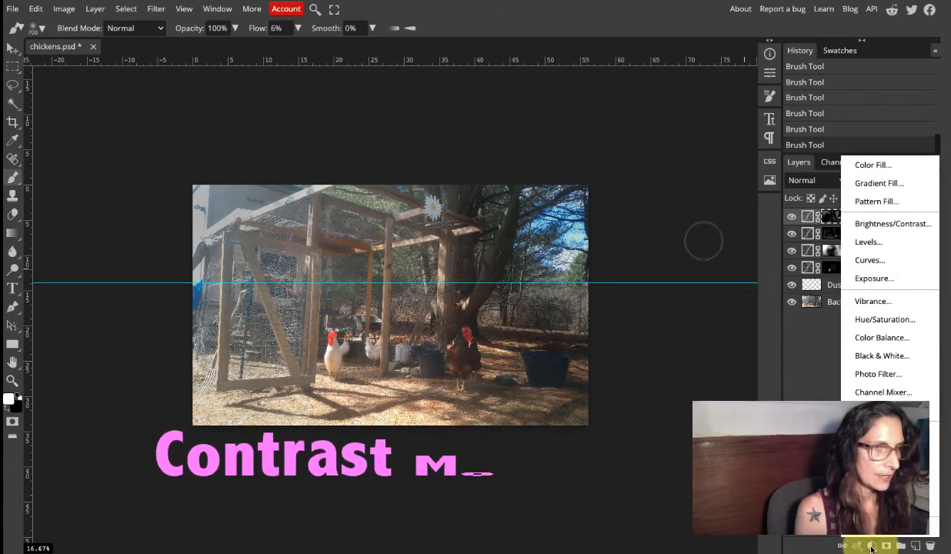
pyautogui.click(880, 269)
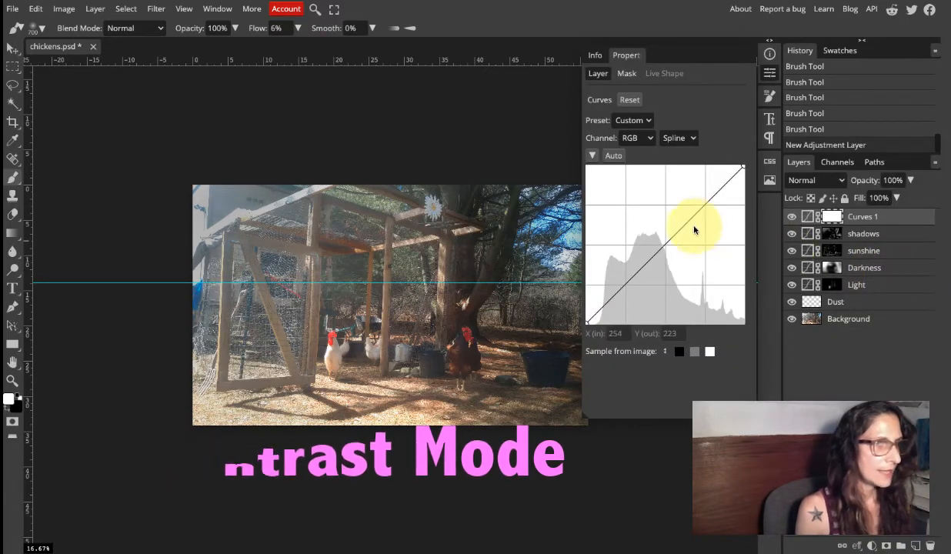
pyautogui.click(665, 245)
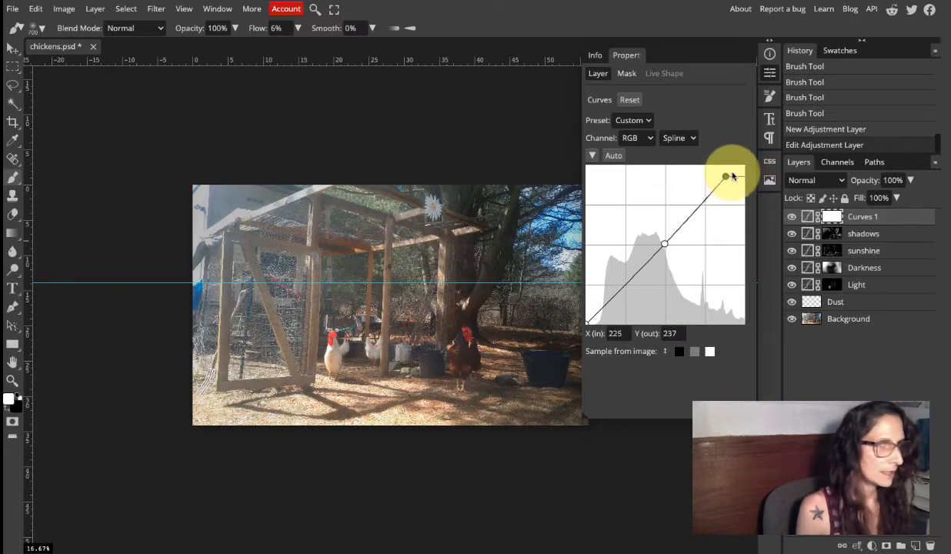
pyautogui.moveTo(728, 180); pyautogui.dragTo(733, 184)
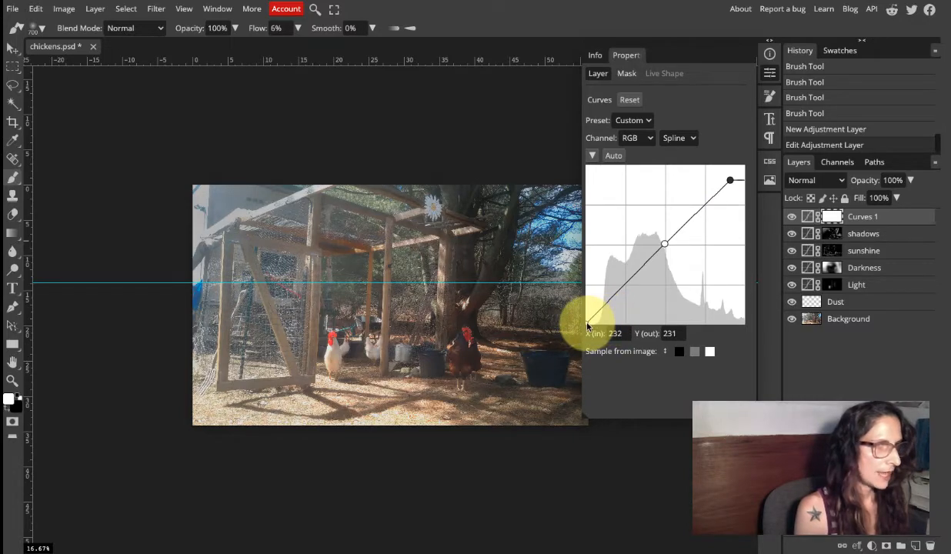
pyautogui.moveTo(587, 324); pyautogui.dragTo(599, 307)
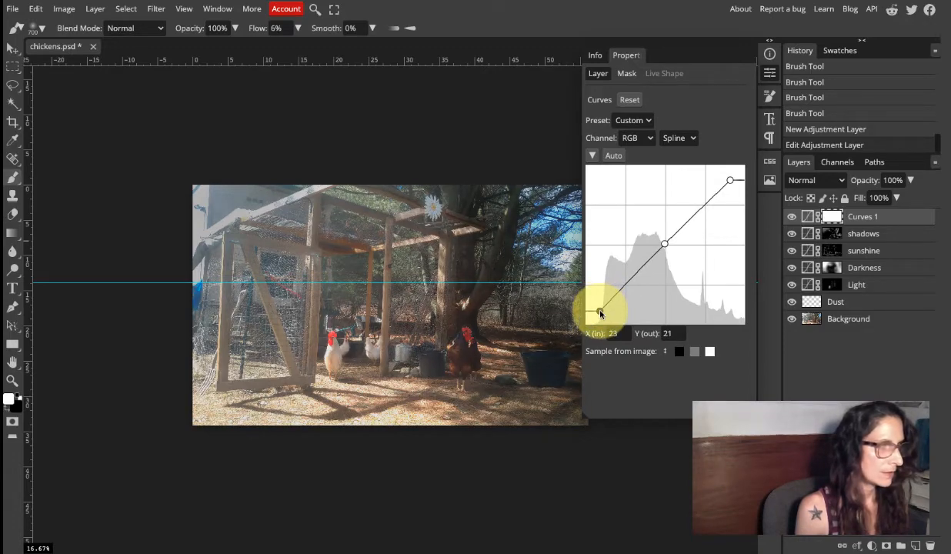
pyautogui.click(791, 220)
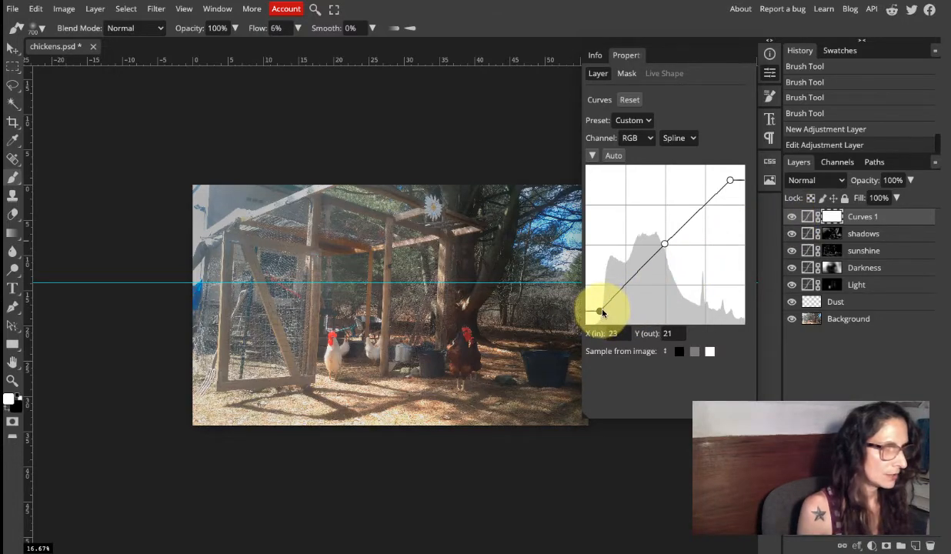
# Set the new curve's upper point to input 218, output 223 and its lower point to input 45, output 36, and check the effect.
pyautogui.moveTo(602, 312); pyautogui.dragTo(607, 307)
pyautogui.moveTo(730, 180); pyautogui.dragTo(721, 185)
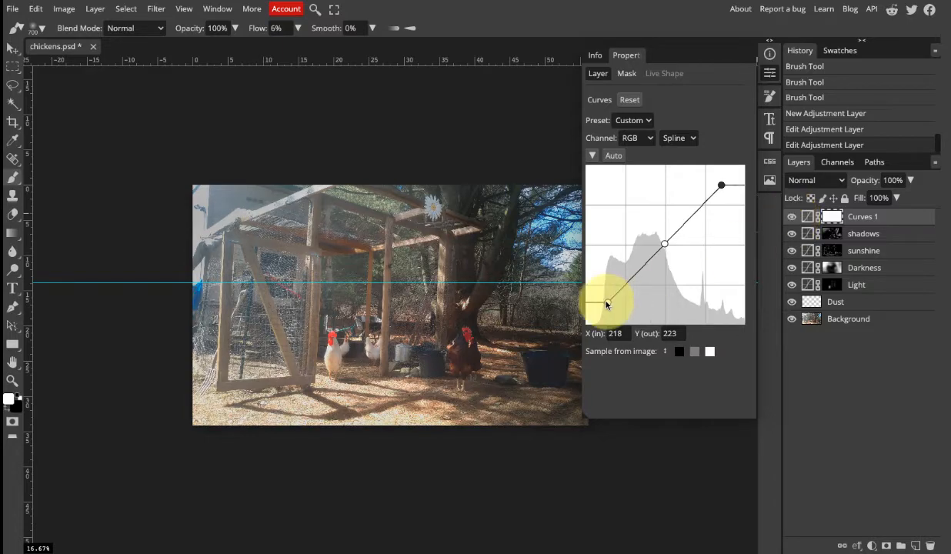
pyautogui.moveTo(608, 303)
pyautogui.mouseDown()
pyautogui.moveTo(598, 297)
pyautogui.moveTo(599, 216)
pyautogui.moveTo(586, 286)
pyautogui.moveTo(601, 276)
pyautogui.moveTo(590, 258)
pyautogui.moveTo(593, 300)
pyautogui.moveTo(613, 302)
pyautogui.mouseUp()
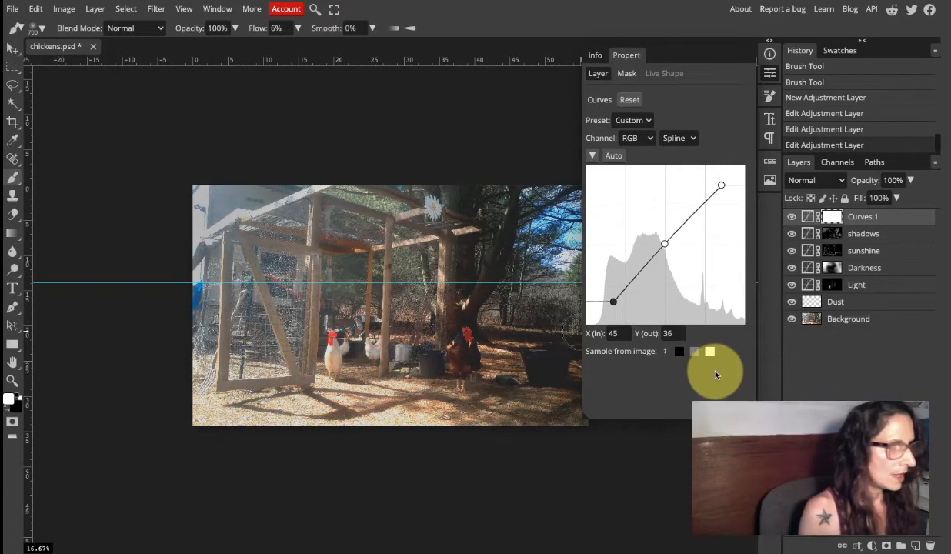
pyautogui.click(792, 218)
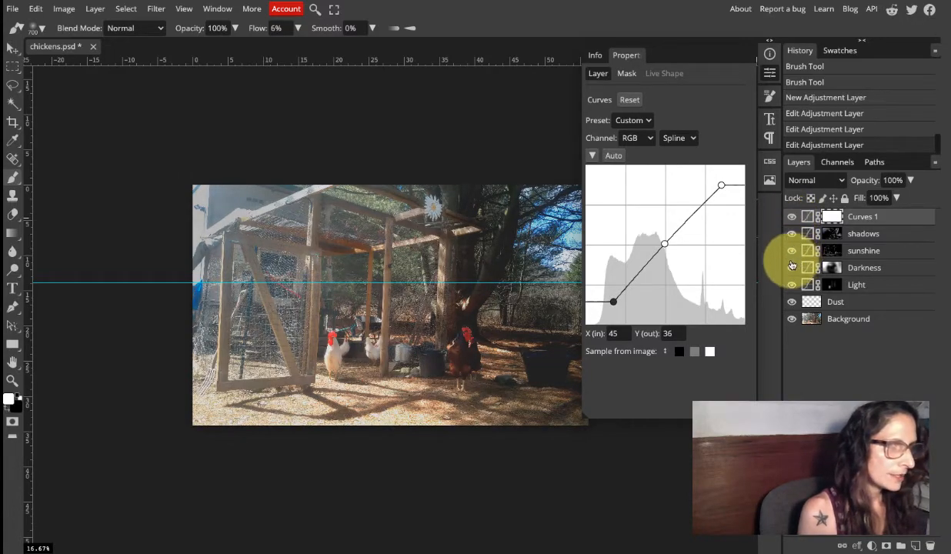
# Compare the photo with and without the sunshine and Curves 1 layers by hiding and showing them.
pyautogui.click(793, 252)
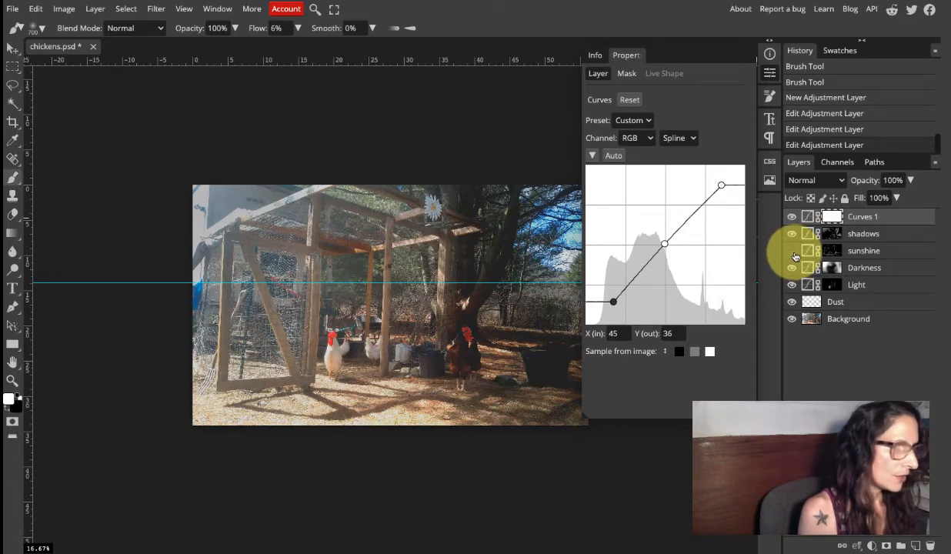
pyautogui.click(794, 256)
pyautogui.click(795, 256)
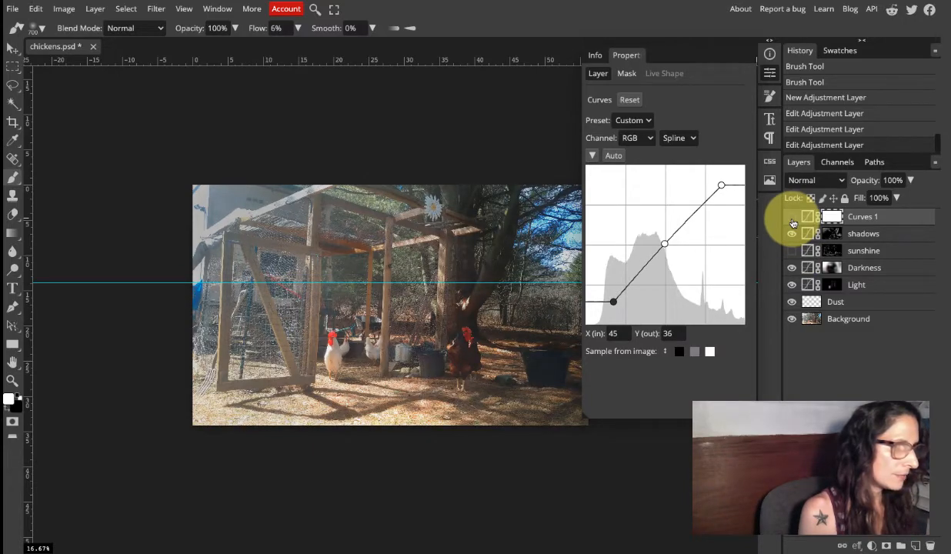
pyautogui.click(794, 253)
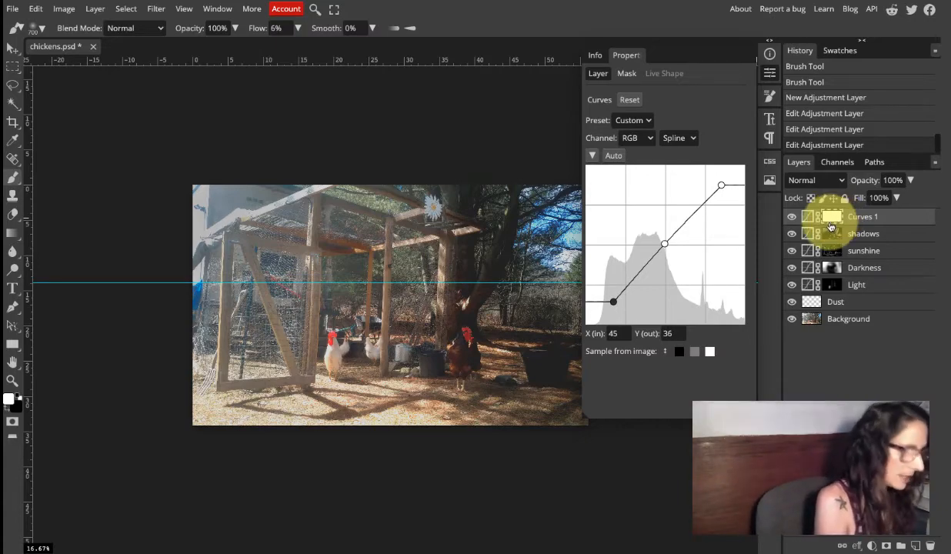
# Invert the Curves 1 mask to black, then paint white over the chickens, foreground, coop post and roof with the size 700 brush at 16% flow.
pyautogui.hotkey('ctrl', 'i')
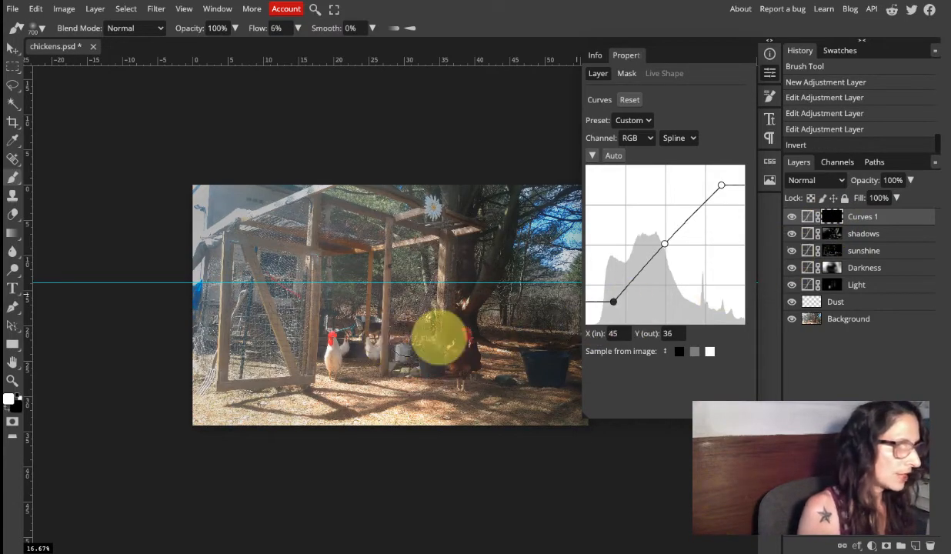
pyautogui.click(770, 72)
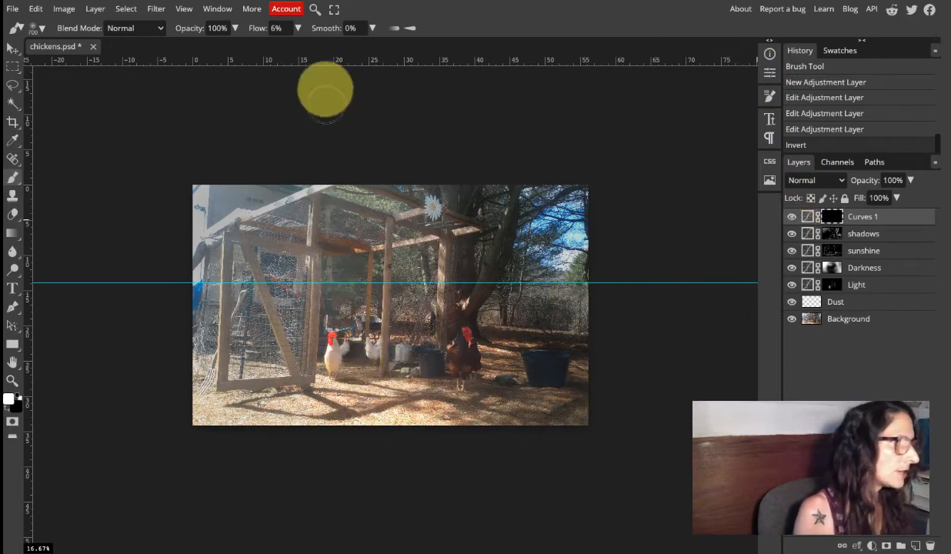
pyautogui.click(298, 28)
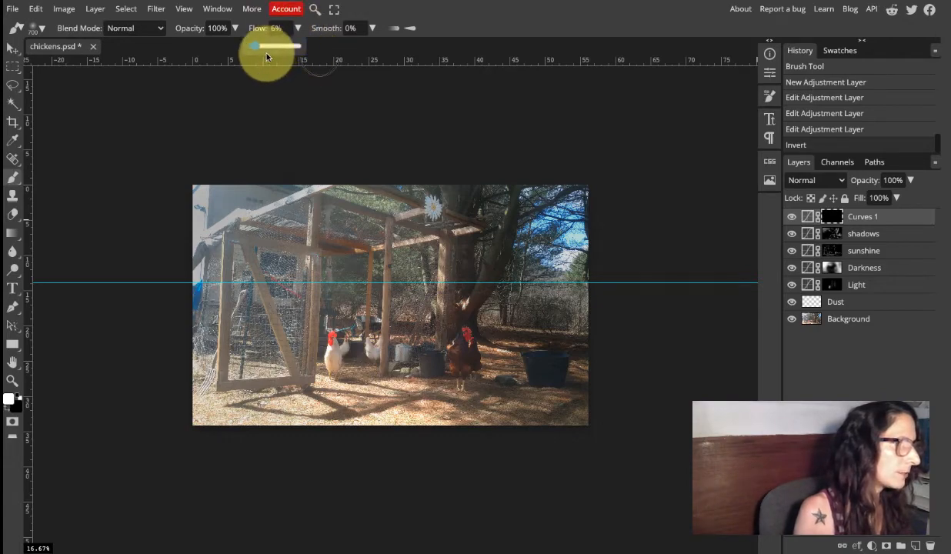
pyautogui.moveTo(259, 51); pyautogui.dragTo(261, 51)
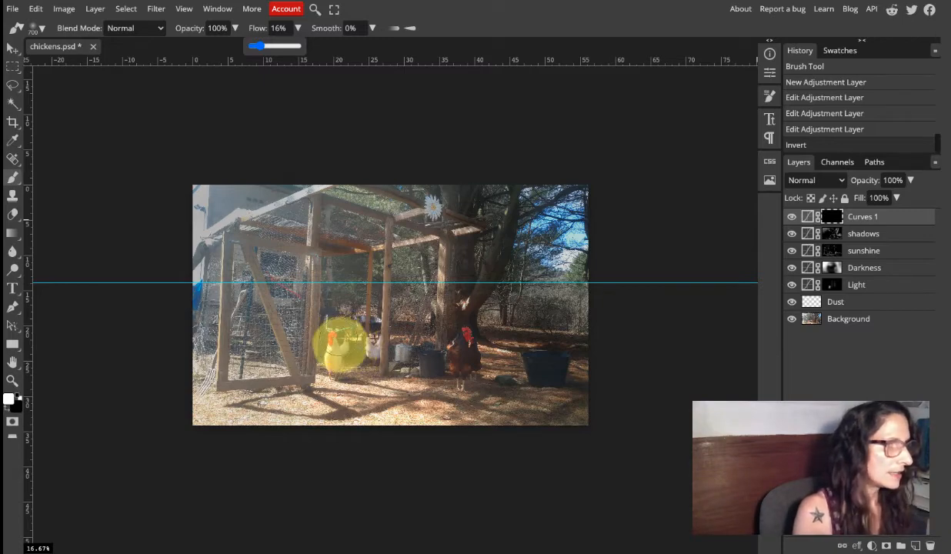
pyautogui.moveTo(337, 356)
pyautogui.mouseDown()
pyautogui.moveTo(333, 323)
pyautogui.moveTo(341, 345)
pyautogui.moveTo(354, 337)
pyautogui.moveTo(322, 370)
pyautogui.moveTo(330, 333)
pyautogui.moveTo(348, 335)
pyautogui.moveTo(337, 366)
pyautogui.moveTo(336, 346)
pyautogui.moveTo(349, 336)
pyautogui.moveTo(334, 375)
pyautogui.mouseUp()
pyautogui.moveTo(456, 379)
pyautogui.mouseDown()
pyautogui.moveTo(492, 365)
pyautogui.moveTo(467, 336)
pyautogui.moveTo(441, 361)
pyautogui.moveTo(448, 380)
pyautogui.moveTo(465, 364)
pyautogui.moveTo(463, 330)
pyautogui.mouseUp()
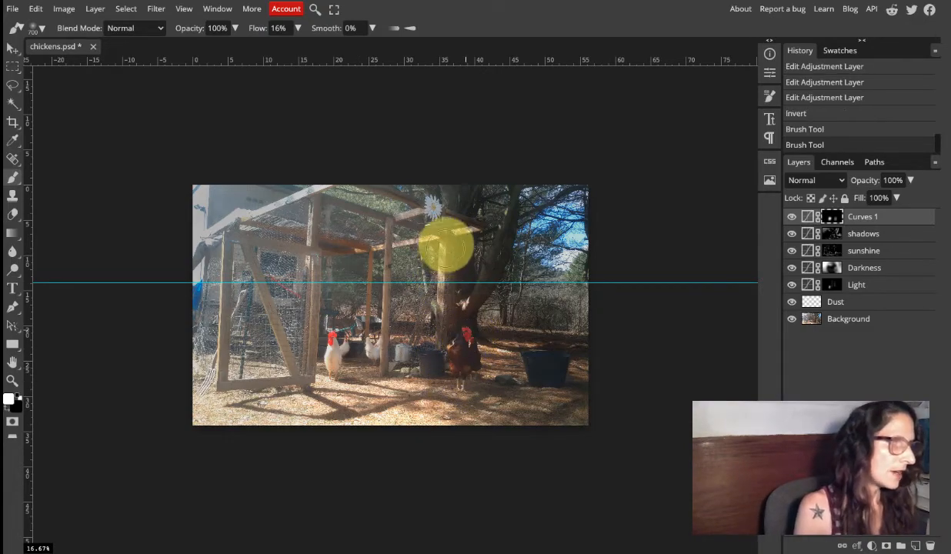
pyautogui.moveTo(394, 343)
pyautogui.mouseDown()
pyautogui.moveTo(366, 407)
pyautogui.moveTo(324, 416)
pyautogui.moveTo(396, 396)
pyautogui.moveTo(405, 387)
pyautogui.moveTo(341, 385)
pyautogui.moveTo(232, 411)
pyautogui.moveTo(344, 419)
pyautogui.moveTo(385, 381)
pyautogui.moveTo(411, 394)
pyautogui.moveTo(558, 410)
pyautogui.moveTo(504, 396)
pyautogui.moveTo(420, 400)
pyautogui.moveTo(399, 404)
pyautogui.moveTo(404, 431)
pyautogui.moveTo(709, 366)
pyautogui.mouseUp()
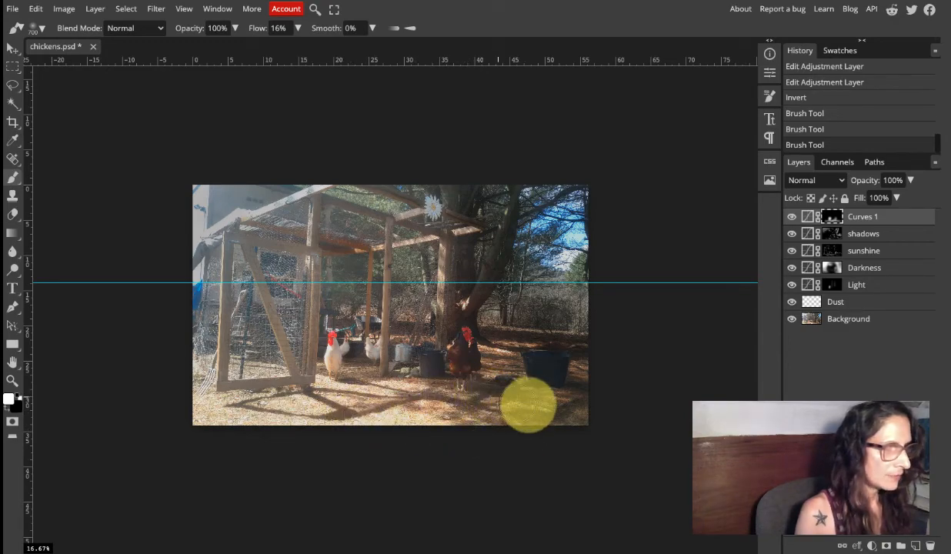
pyautogui.moveTo(556, 406); pyautogui.dragTo(575, 410)
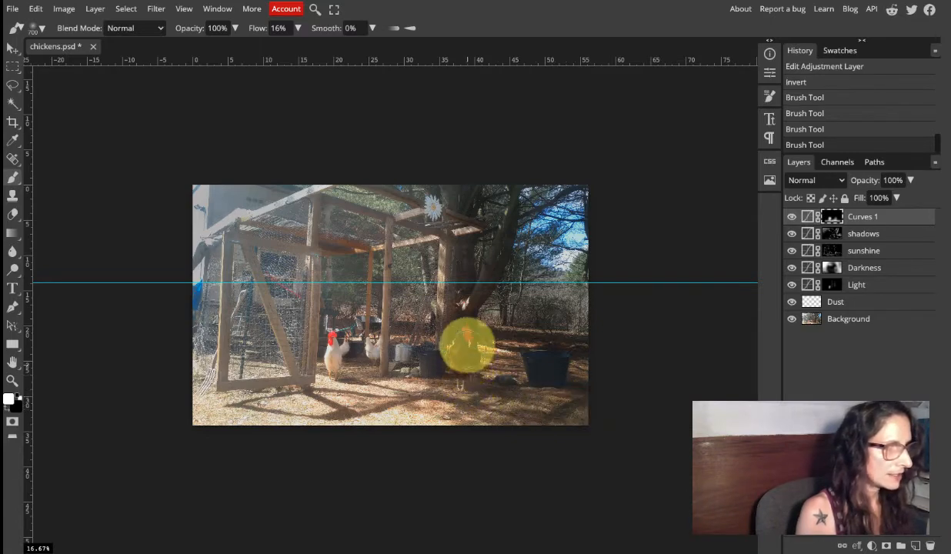
pyautogui.moveTo(457, 348)
pyautogui.mouseDown()
pyautogui.moveTo(421, 363)
pyautogui.moveTo(429, 378)
pyautogui.mouseUp()
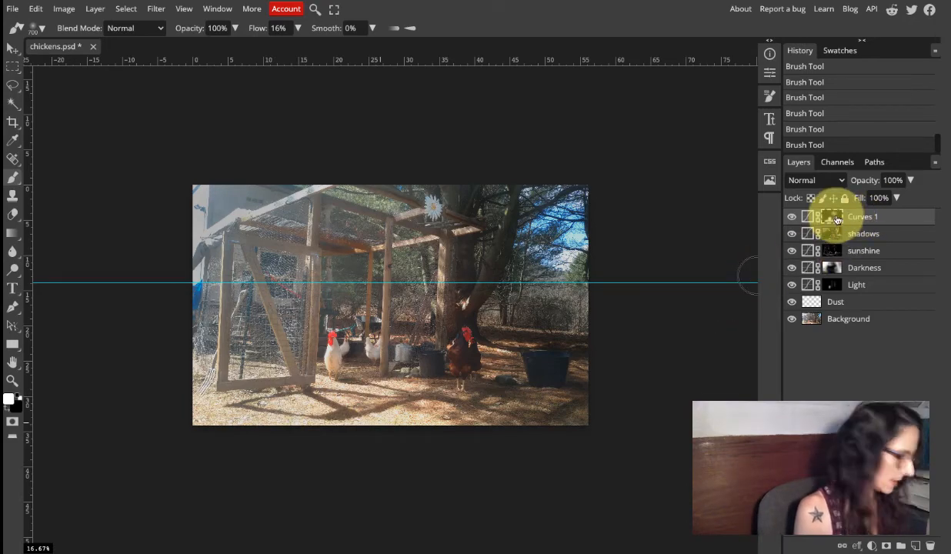
# Inspect the Curves 1 mask on its own, then compare the photo with and without that layer.
pyautogui.keyDown('alt'); pyautogui.click(837, 219); pyautogui.keyUp('alt')
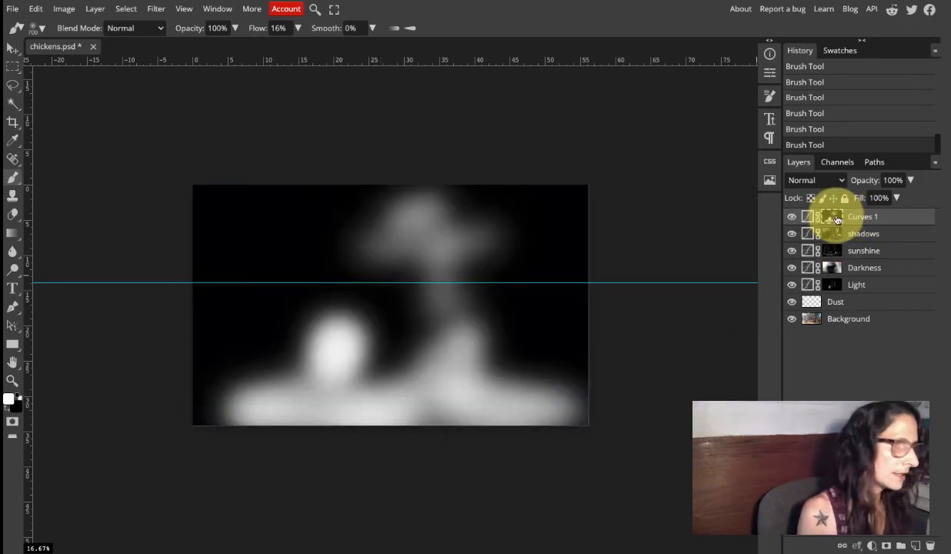
pyautogui.keyDown('alt'); pyautogui.click(837, 219); pyautogui.keyUp('alt')
pyautogui.click(837, 220)
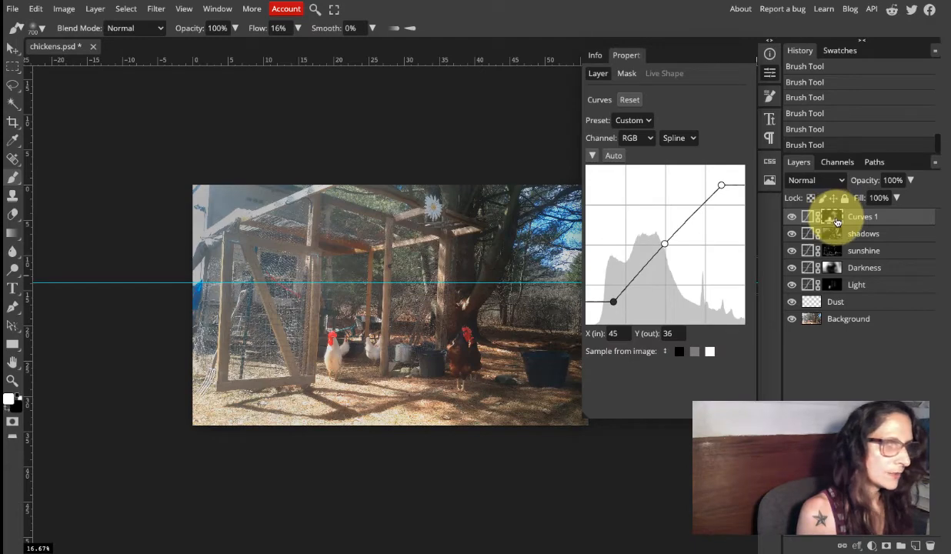
pyautogui.click(769, 73)
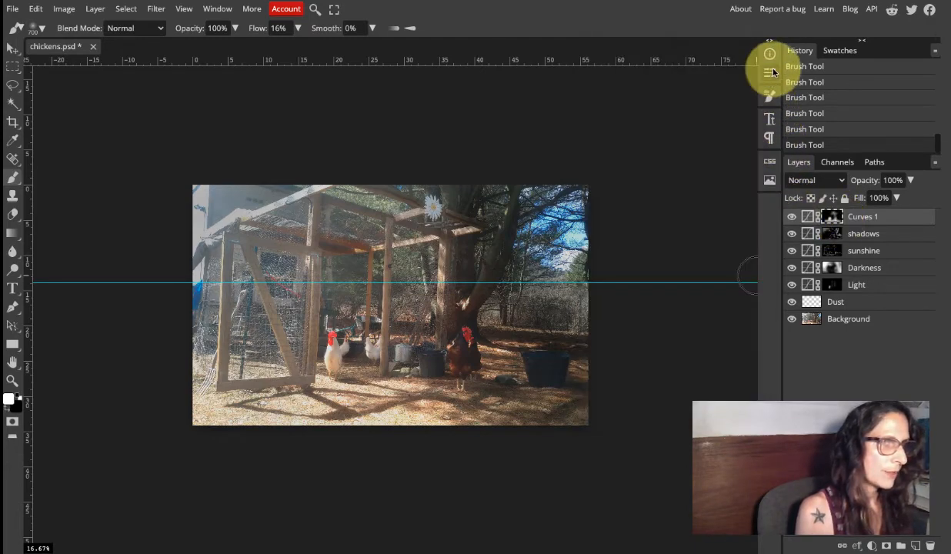
pyautogui.keyDown('alt'); pyautogui.click(837, 220); pyautogui.keyUp('alt')
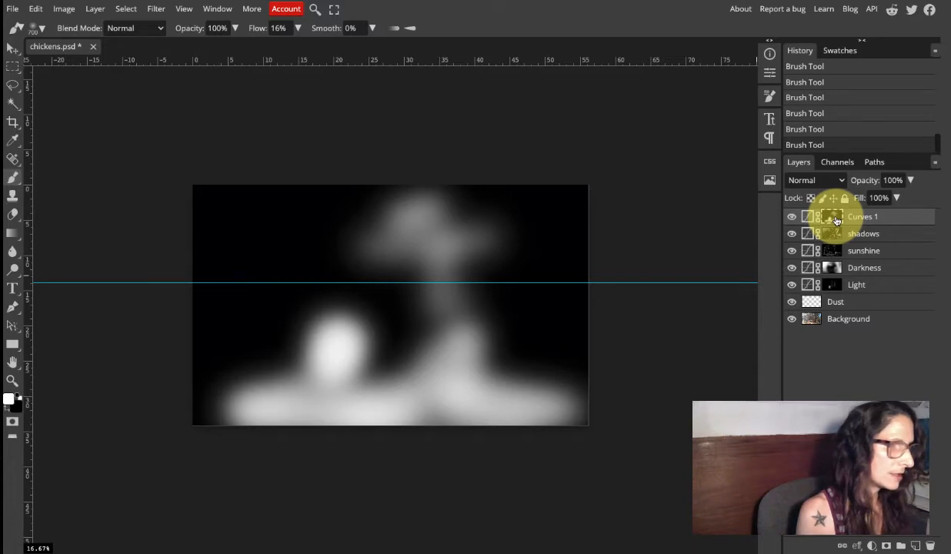
pyautogui.keyDown('alt'); pyautogui.click(837, 221); pyautogui.keyUp('alt')
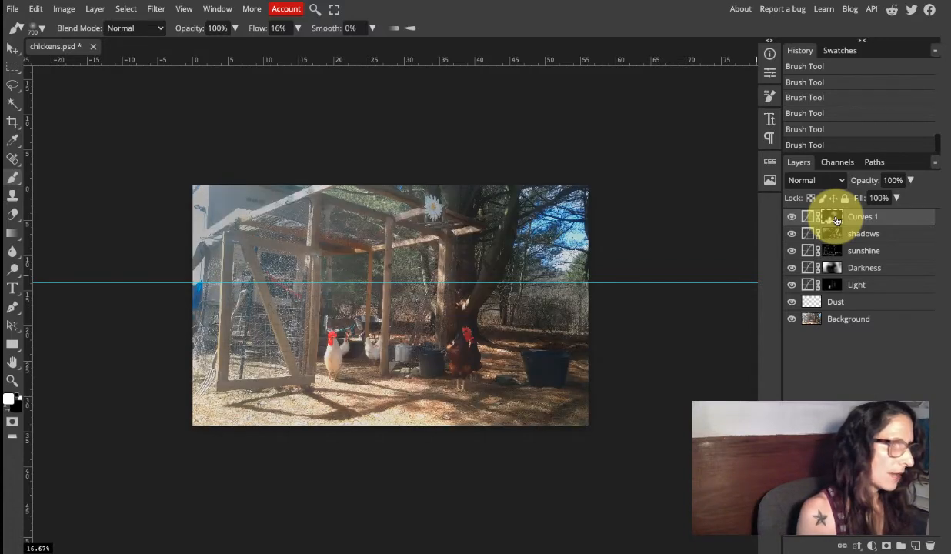
pyautogui.keyDown('alt'); pyautogui.click(837, 221); pyautogui.keyUp('alt')
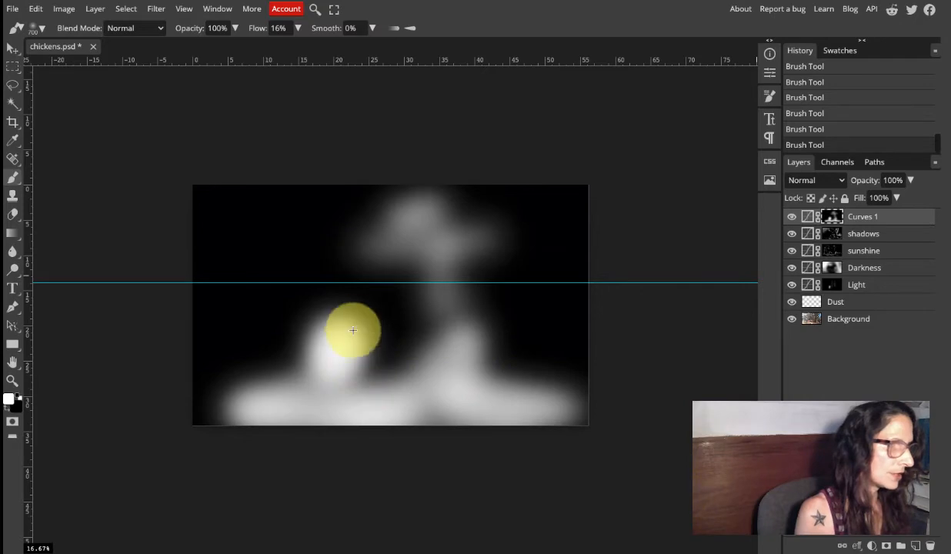
pyautogui.keyDown('alt'); pyautogui.click(832, 220); pyautogui.keyUp('alt')
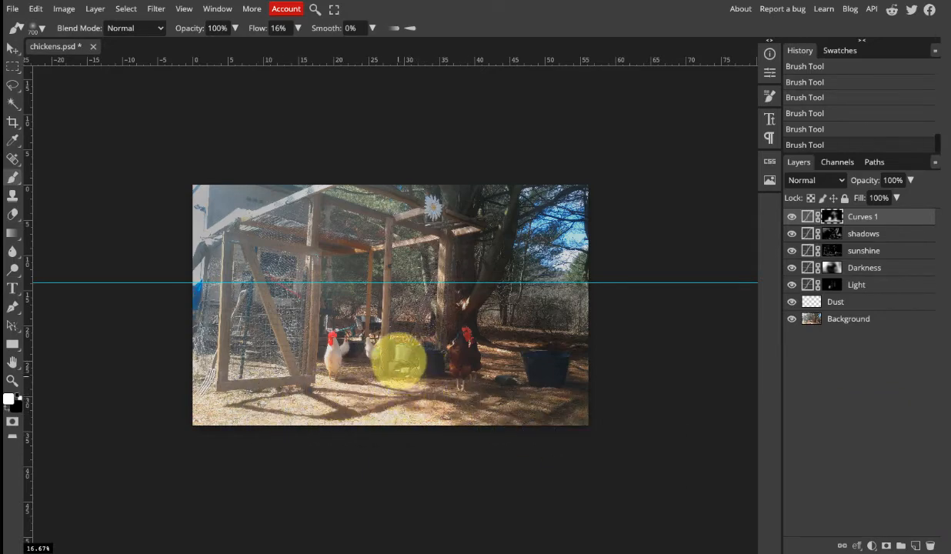
pyautogui.click(793, 220)
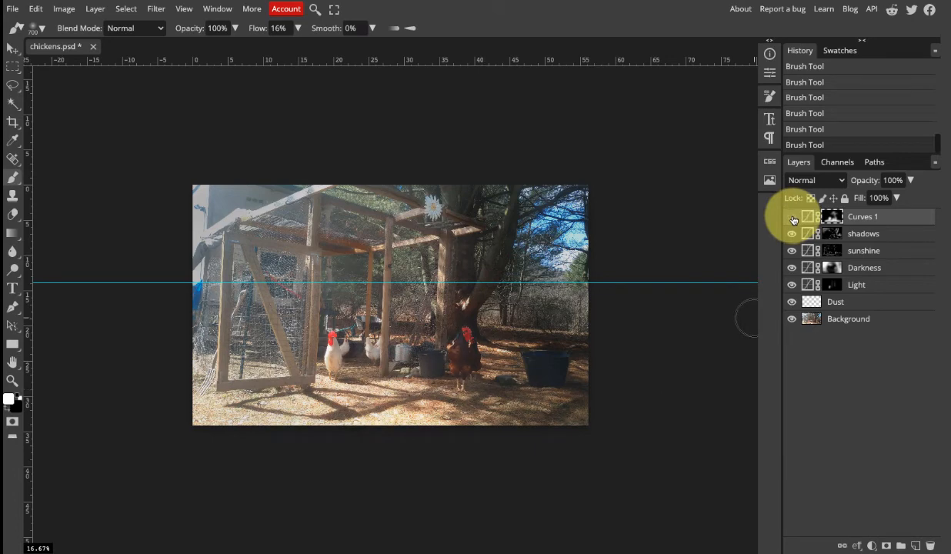
pyautogui.click(794, 220)
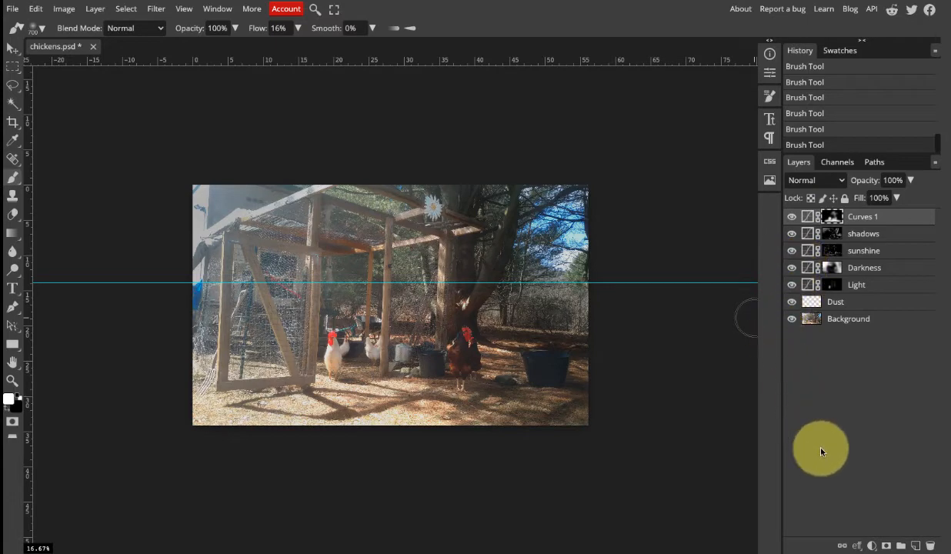
# Add a Hue/Saturation adjustment layer above Curves 1 and set its saturation to -23.
pyautogui.click(872, 545)
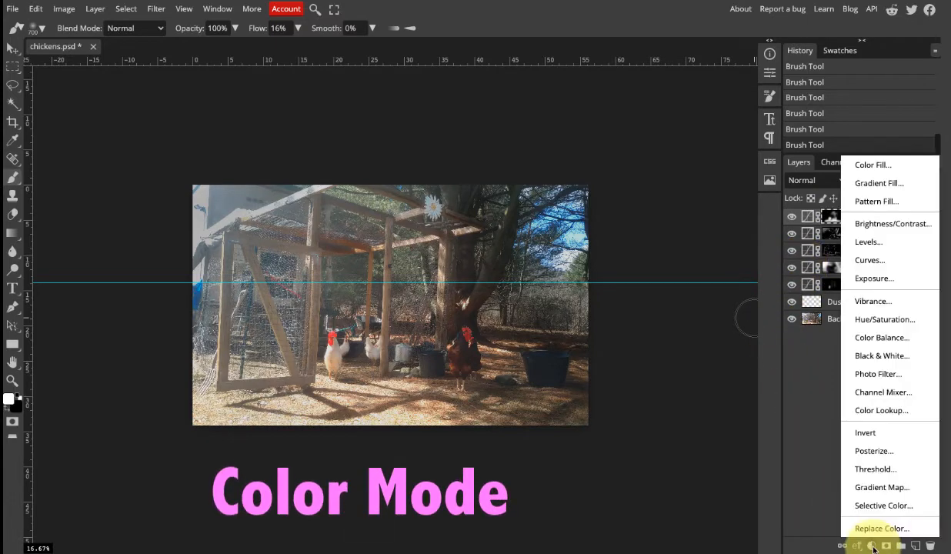
pyautogui.click(891, 323)
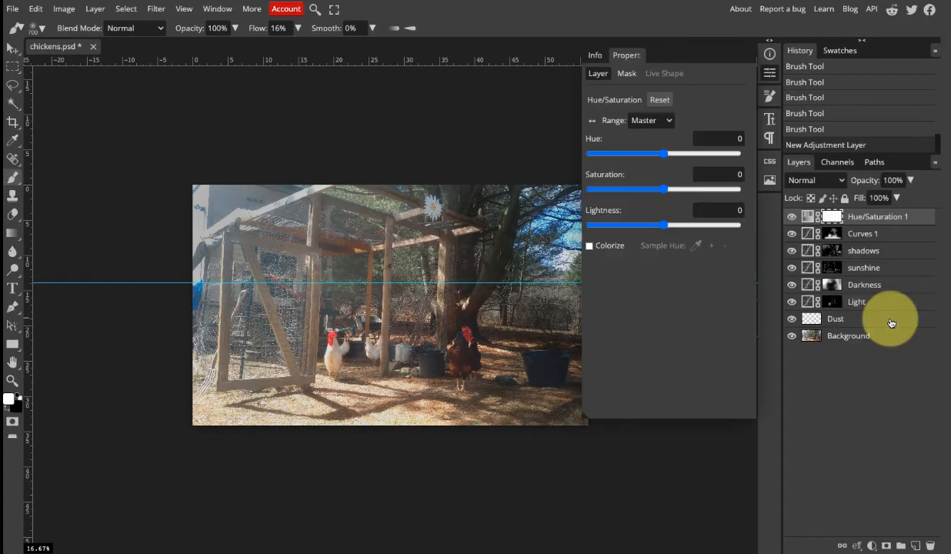
pyautogui.moveTo(664, 190); pyautogui.dragTo(648, 191)
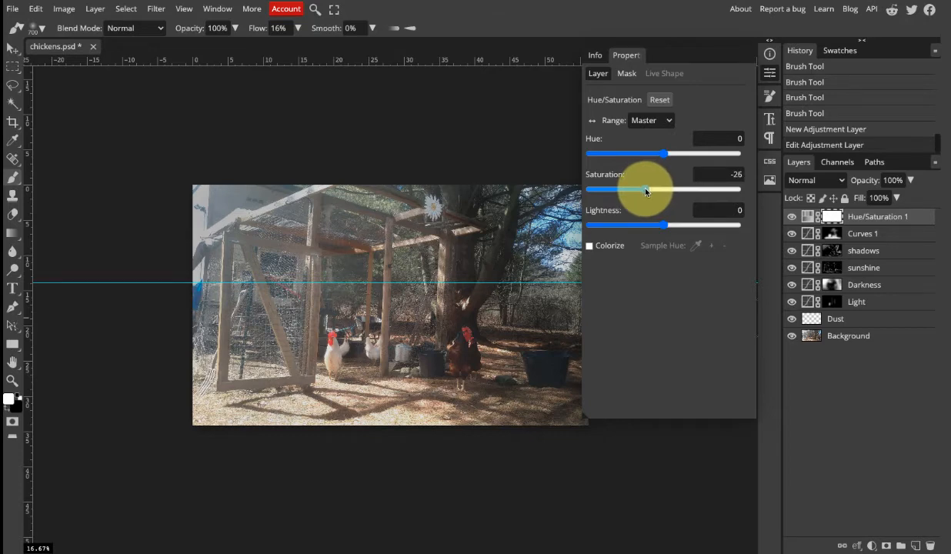
pyautogui.moveTo(646, 192)
pyautogui.mouseDown()
pyautogui.moveTo(584, 193)
pyautogui.moveTo(666, 191)
pyautogui.moveTo(653, 191)
pyautogui.mouseUp()
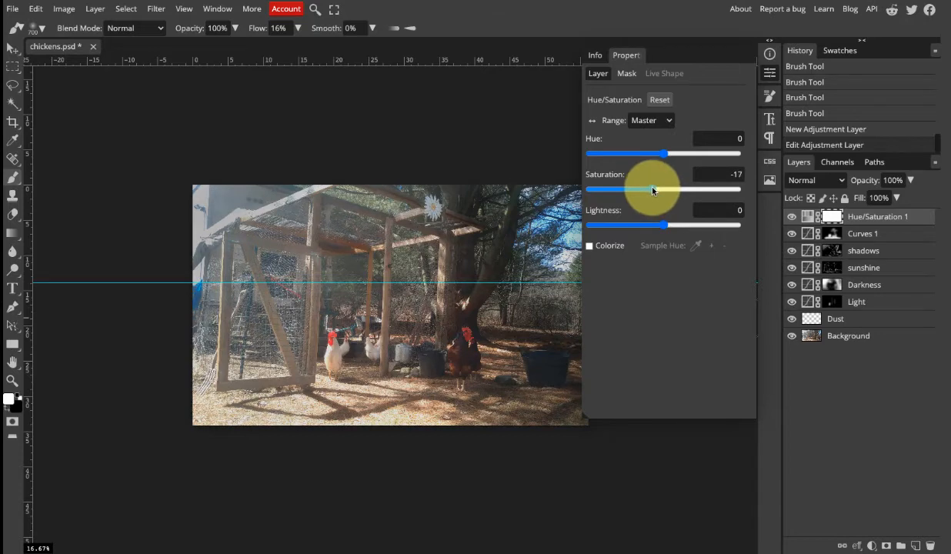
pyautogui.moveTo(652, 191); pyautogui.dragTo(649, 190)
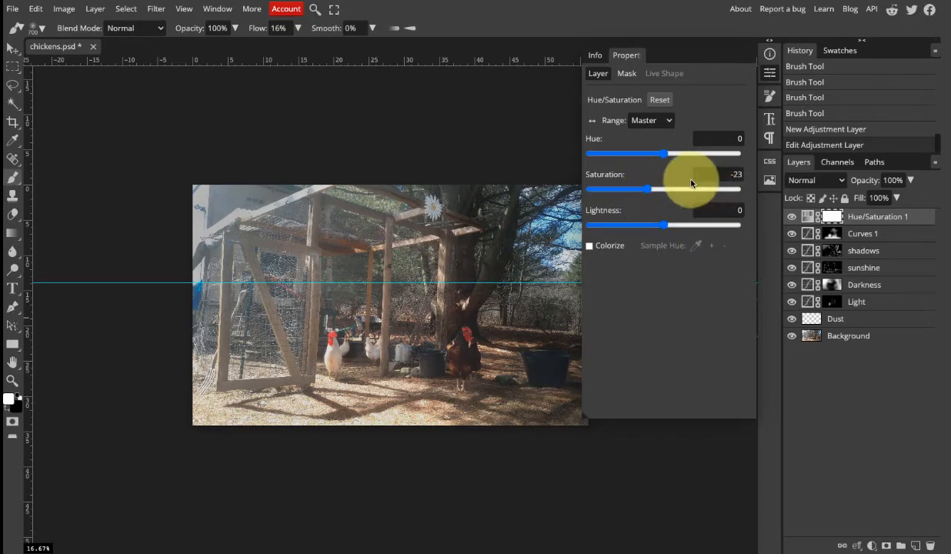
# Rename the Curves 1 layer as Contrast.
pyautogui.click(863, 237)
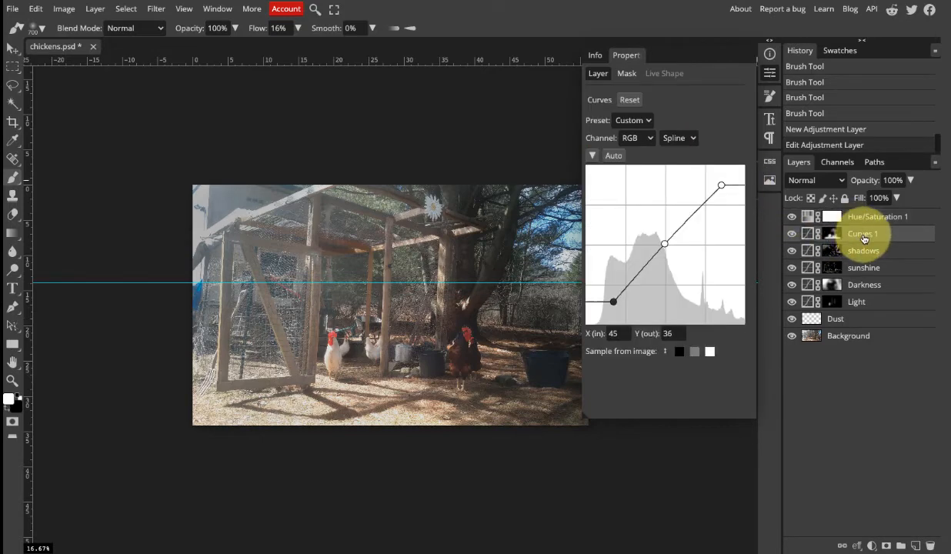
pyautogui.doubleClick(863, 235)
pyautogui.write('Contrast')
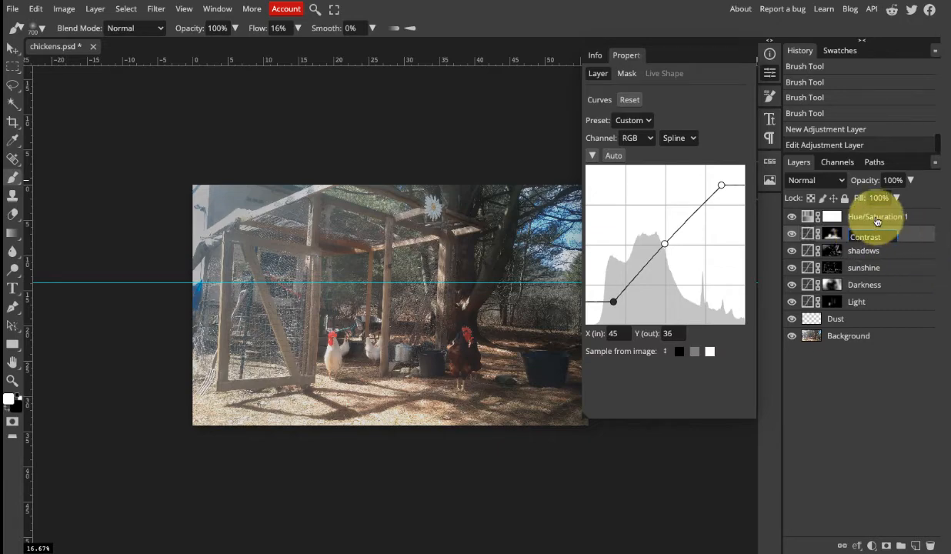
pyautogui.press('Return')
# Rename the Hue/Saturation layer as Remove Color and invert its mask to black.
pyautogui.click(877, 221)
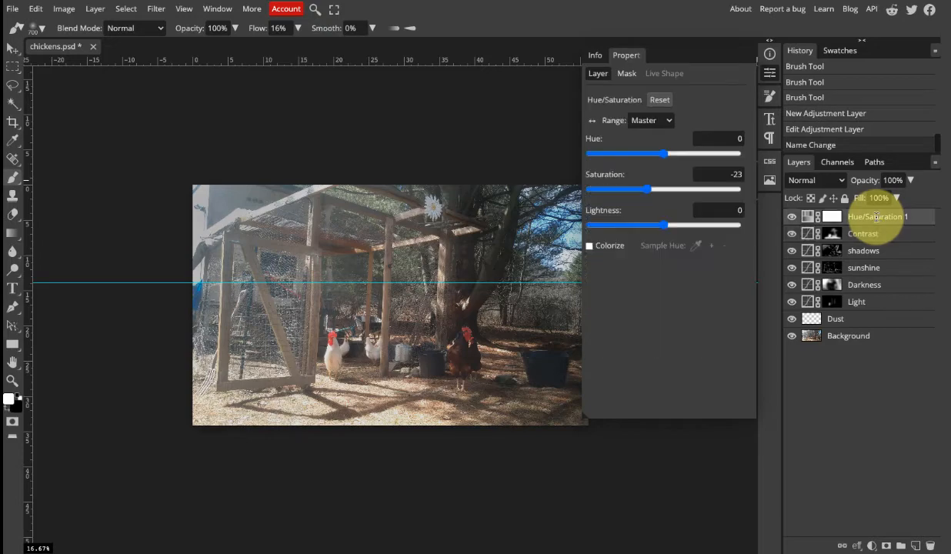
pyautogui.doubleClick(875, 219)
pyautogui.write('Rem')
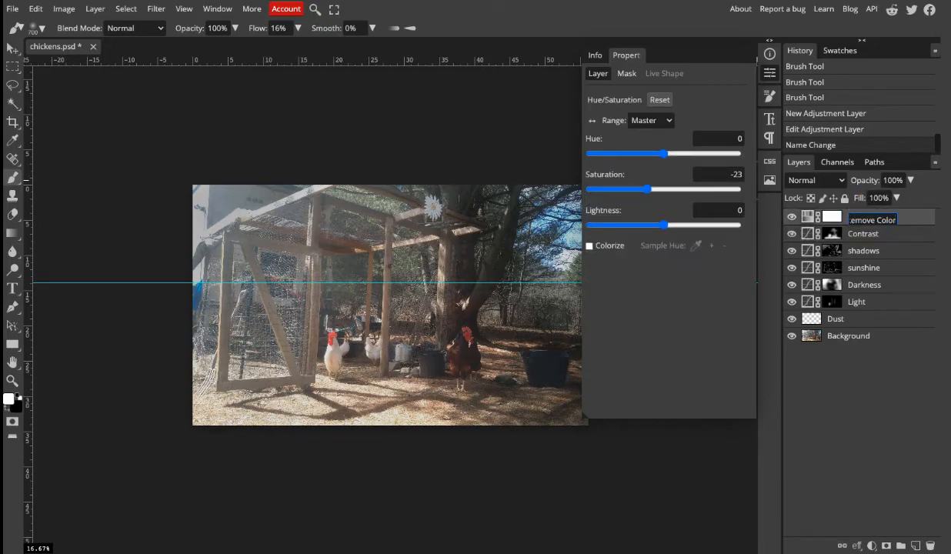
pyautogui.press('Return')
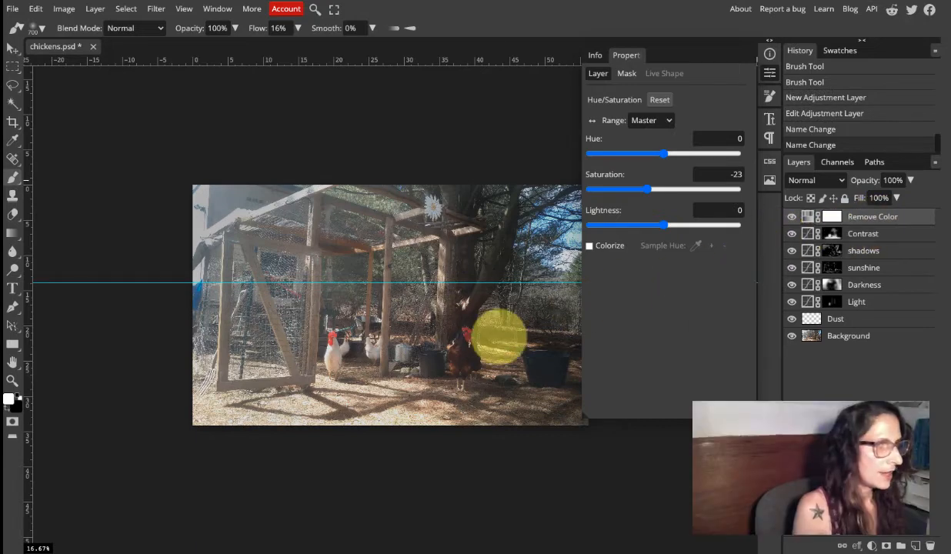
pyautogui.click(769, 71)
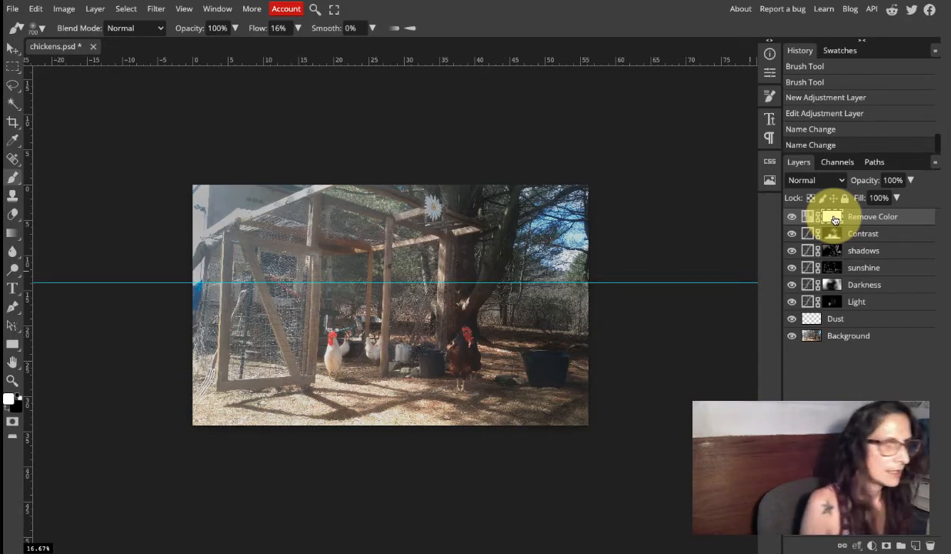
pyautogui.hotkey('ctrl', 'i')
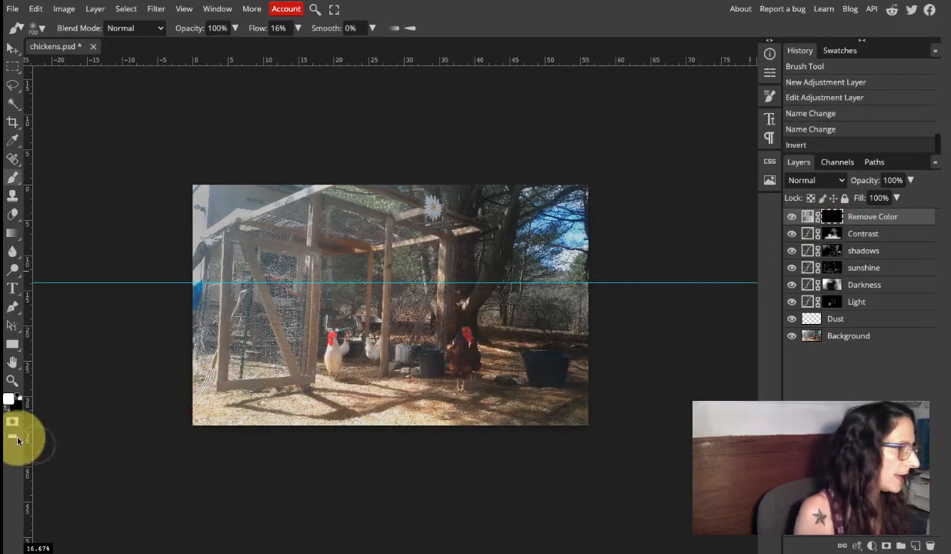
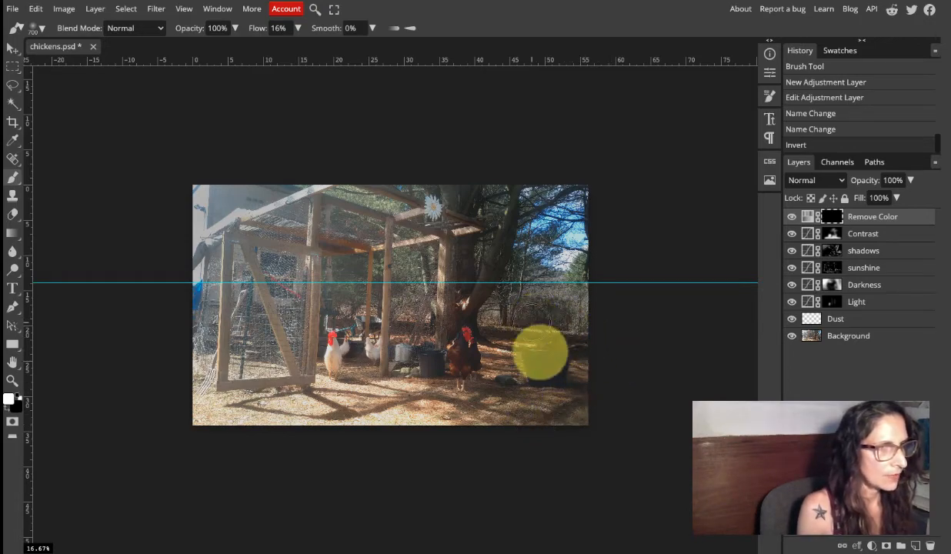
# Paint white on the Remove Color mask along the photo's outer edges with the 700 px brush at 16% flow.
pyautogui.moveTo(570, 354)
pyautogui.mouseDown()
pyautogui.moveTo(582, 321)
pyautogui.moveTo(570, 301)
pyautogui.moveTo(586, 273)
pyautogui.mouseUp()
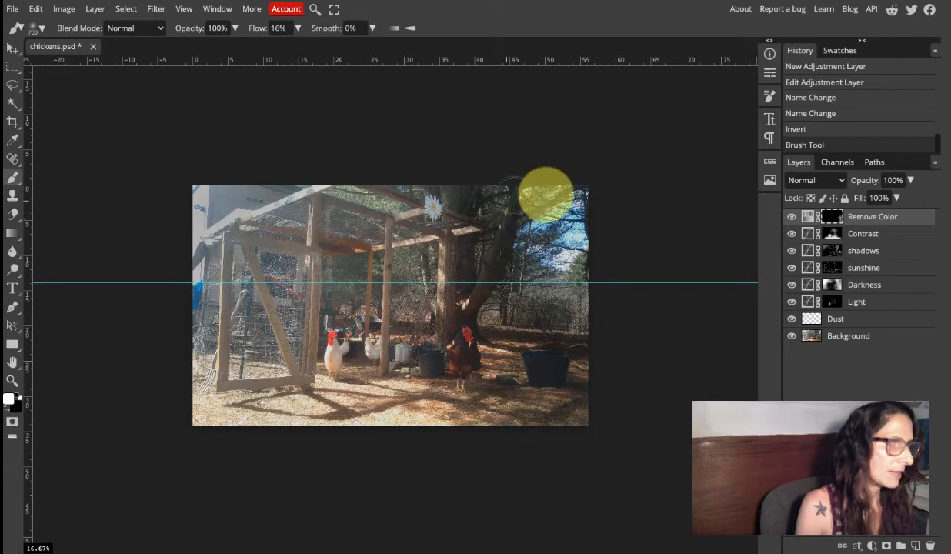
pyautogui.moveTo(582, 204); pyautogui.dragTo(508, 217)
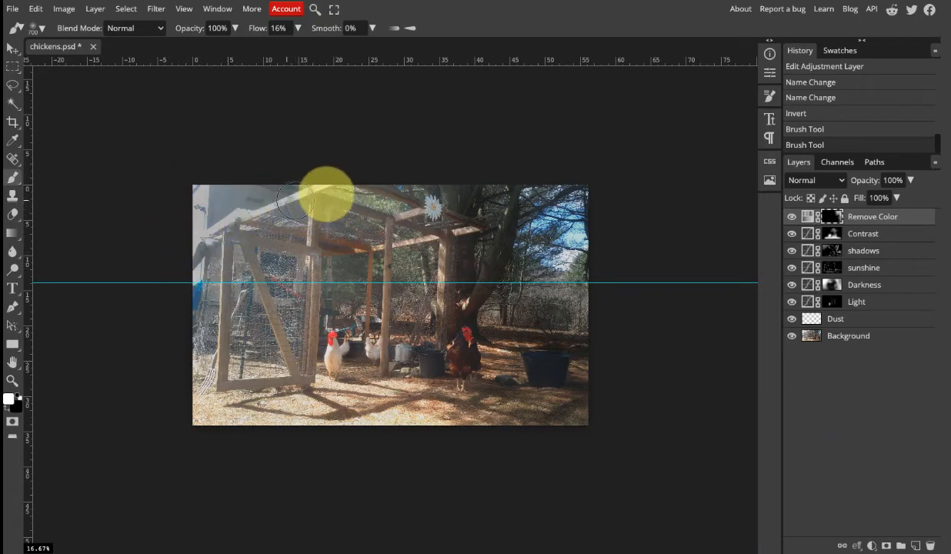
pyautogui.moveTo(326, 194)
pyautogui.mouseDown()
pyautogui.moveTo(199, 220)
pyautogui.moveTo(197, 303)
pyautogui.mouseUp()
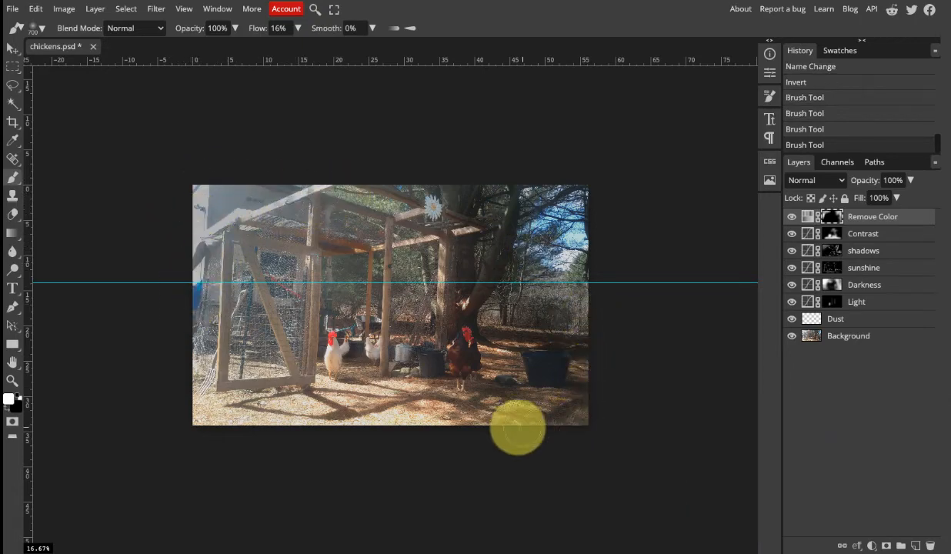
pyautogui.moveTo(522, 427)
pyautogui.mouseDown()
pyautogui.moveTo(579, 372)
pyautogui.moveTo(515, 187)
pyautogui.moveTo(523, 191)
pyautogui.moveTo(331, 189)
pyautogui.mouseUp()
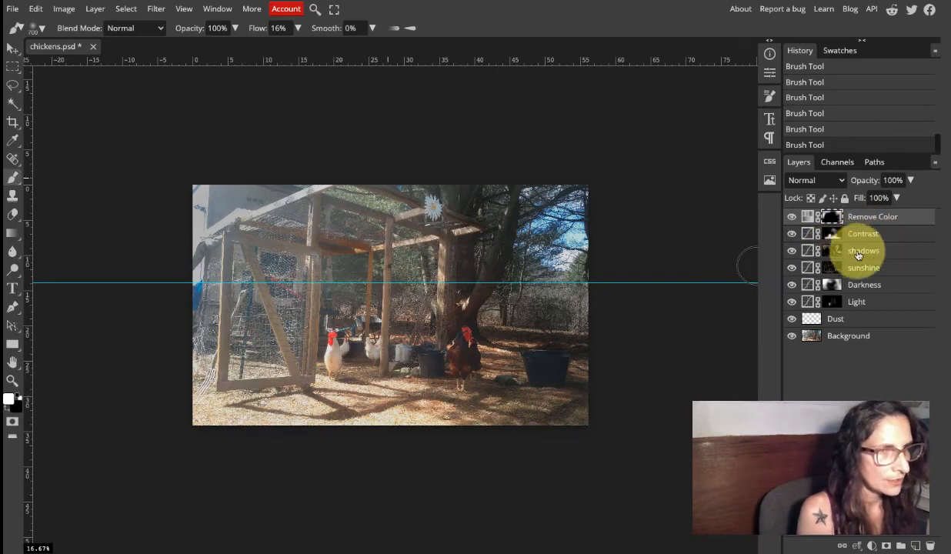
# Set the saturation of the Remove Color layer to -37.
pyautogui.click(832, 251)
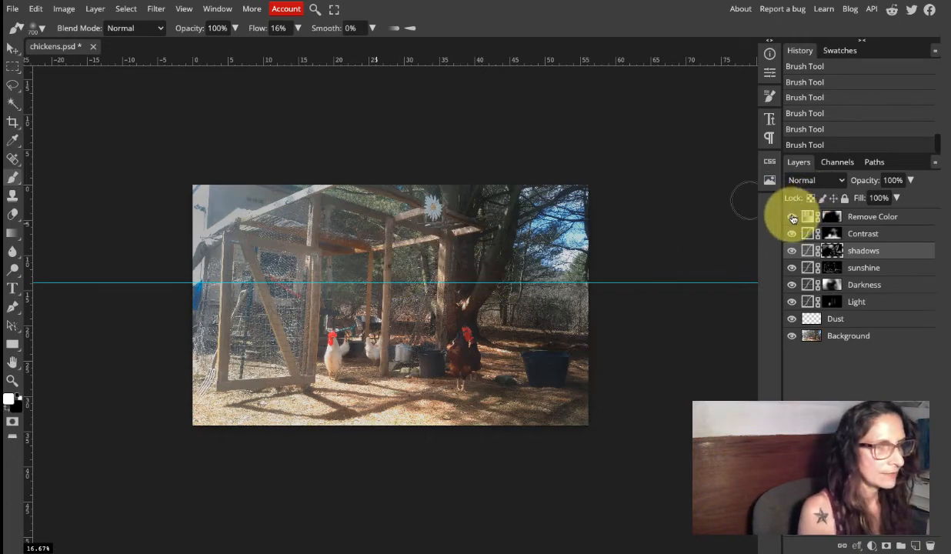
pyautogui.click(828, 218)
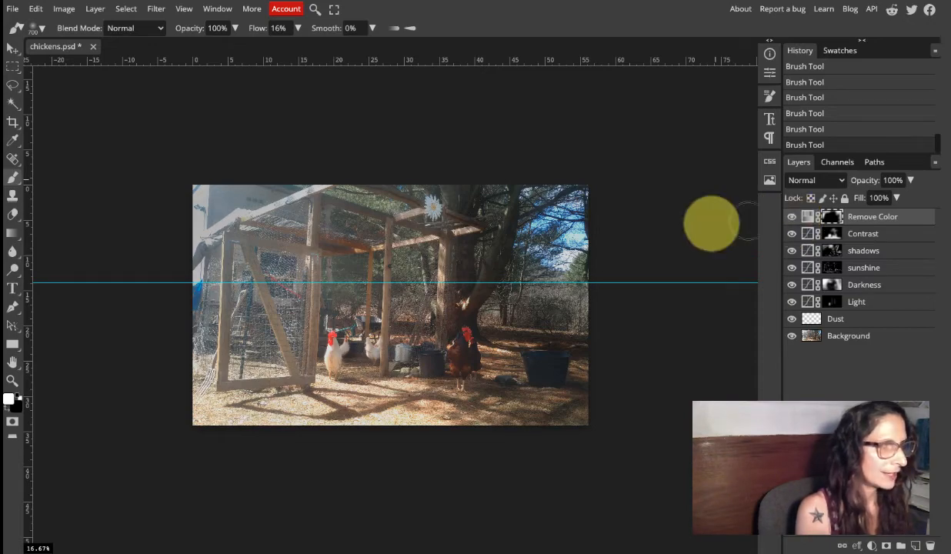
pyautogui.doubleClick(808, 218)
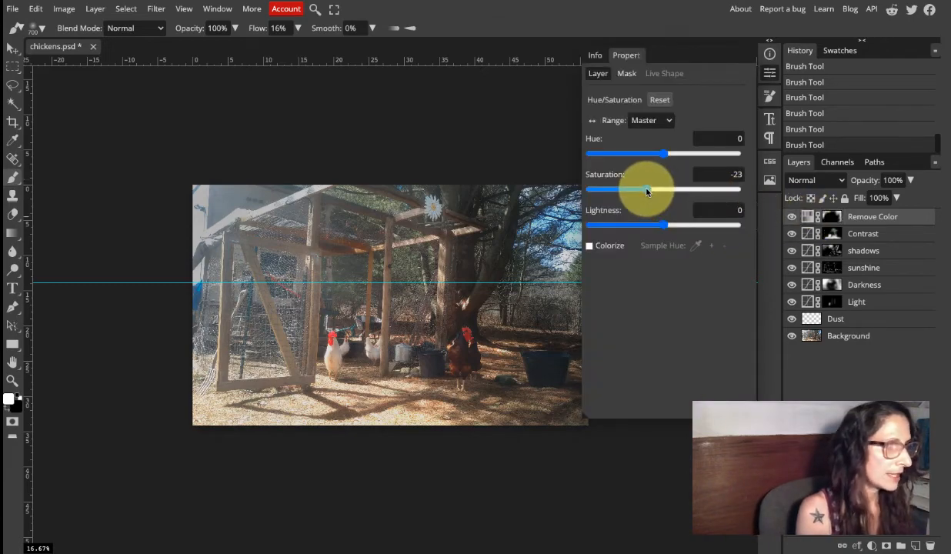
pyautogui.moveTo(648, 192); pyautogui.dragTo(646, 191)
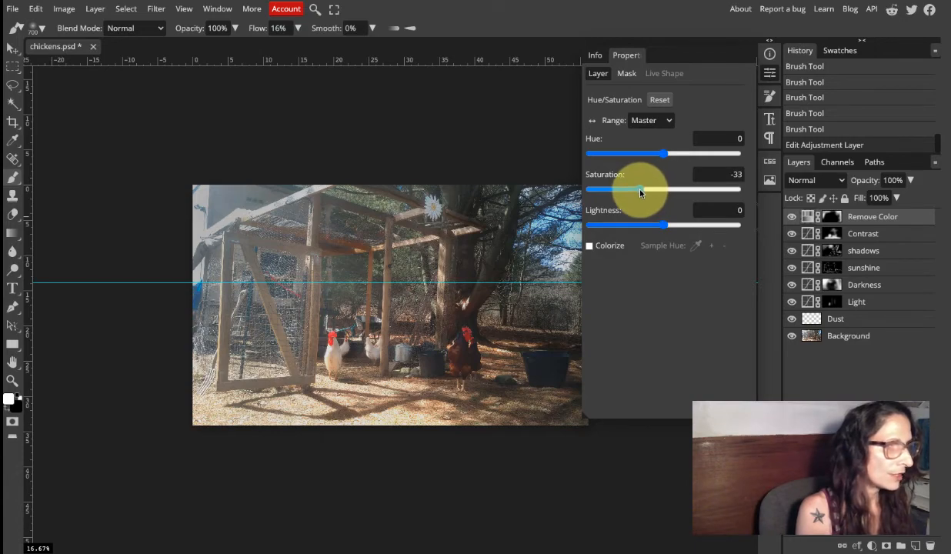
pyautogui.moveTo(639, 192); pyautogui.dragTo(638, 193)
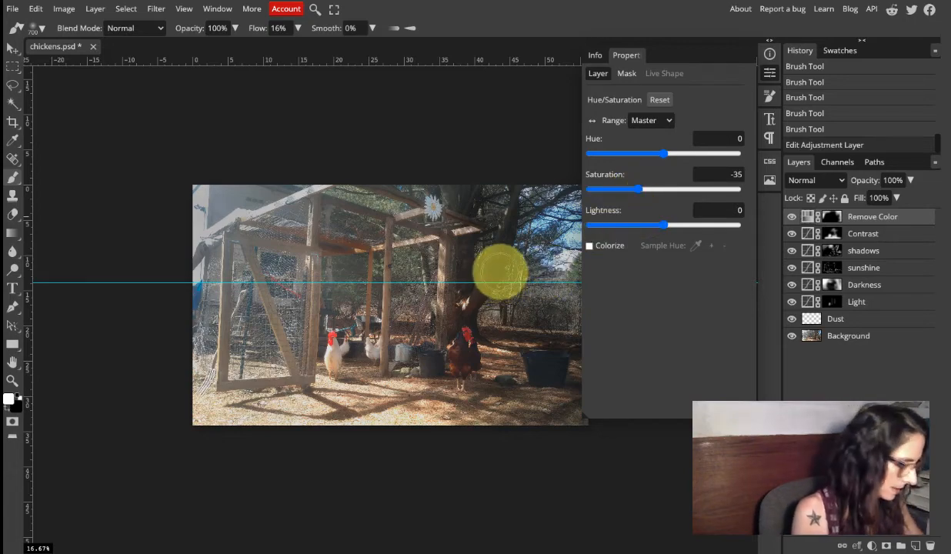
pyautogui.scroll(3, 482, 282)
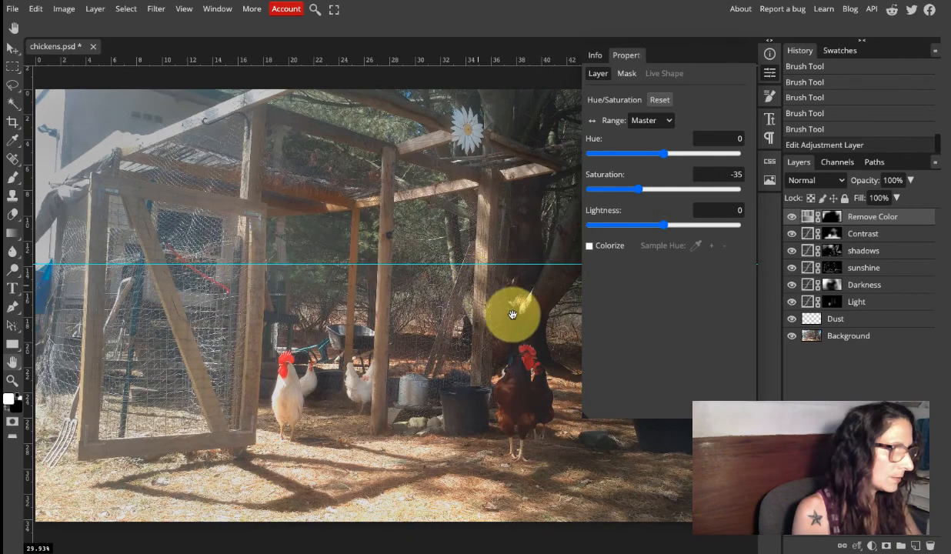
pyautogui.moveTo(520, 319); pyautogui.dragTo(269, 369)
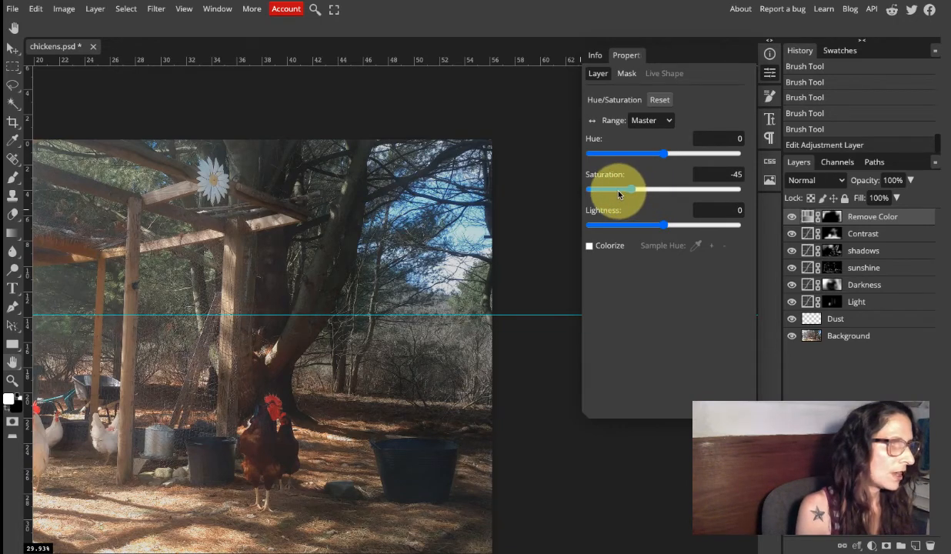
pyautogui.moveTo(603, 192); pyautogui.dragTo(637, 182)
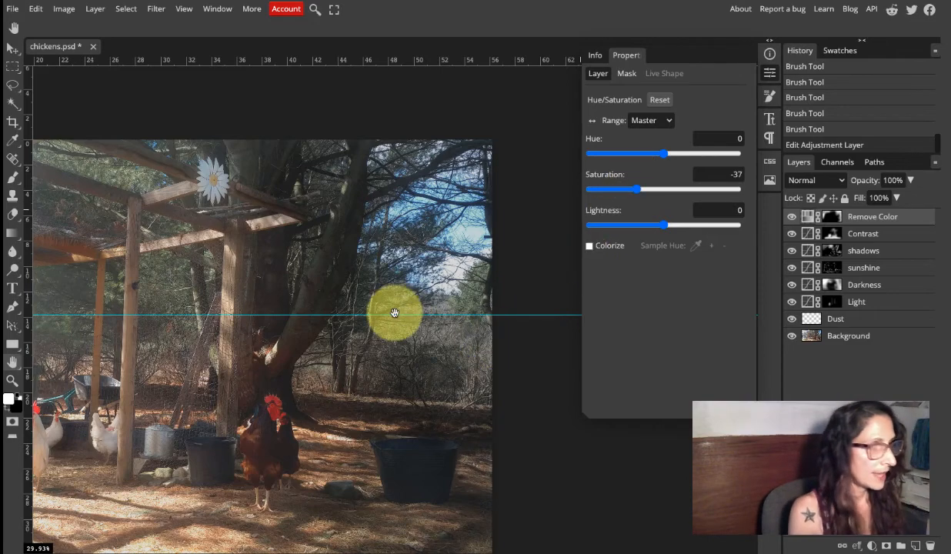
pyautogui.moveTo(347, 378); pyautogui.dragTo(480, 289)
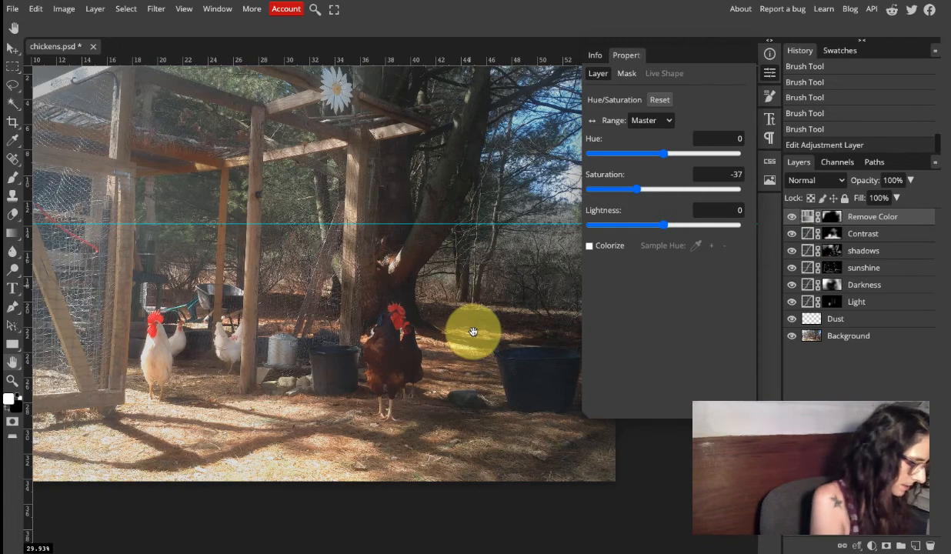
pyautogui.hotkey('ctrl', '0')
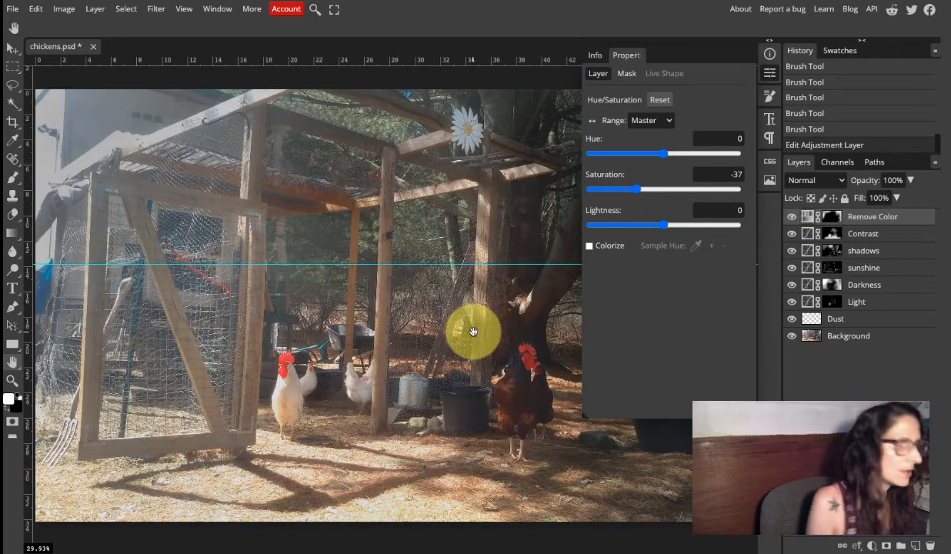
pyautogui.click(769, 72)
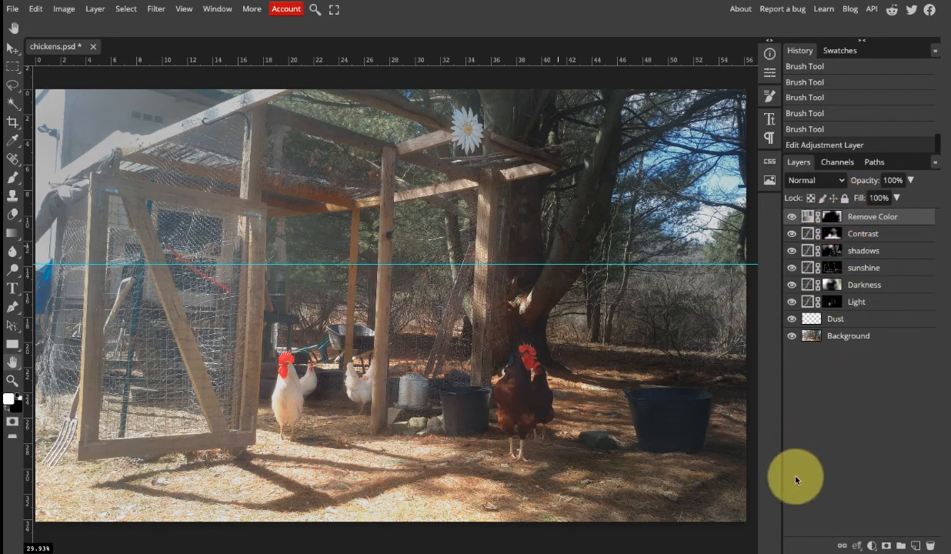
# Add a Hue/Saturation adjustment layer above Remove Color and set its saturation to 27.
pyautogui.click(872, 546)
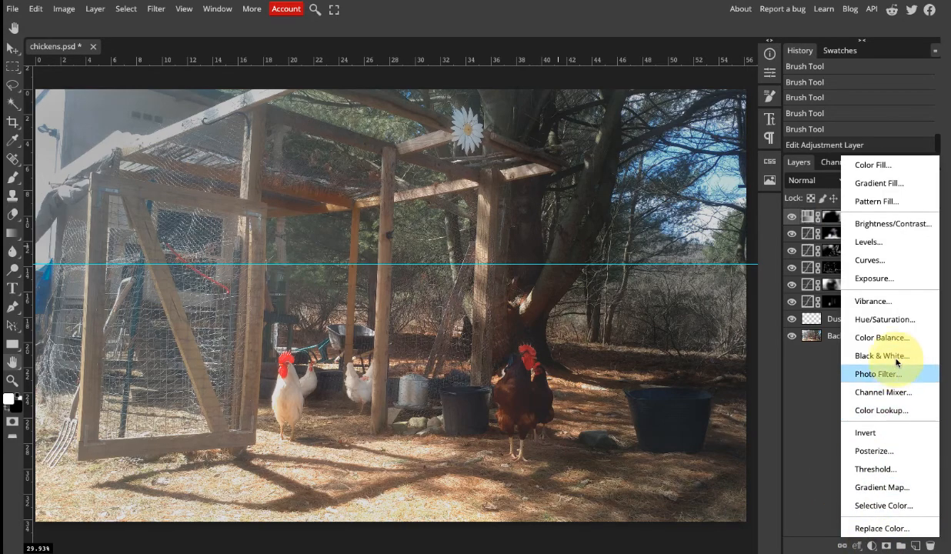
pyautogui.click(888, 320)
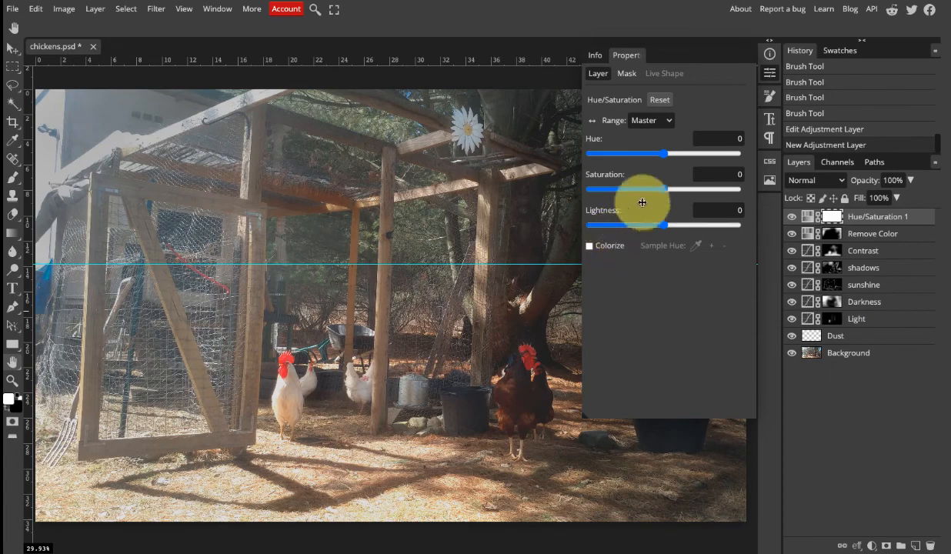
pyautogui.moveTo(667, 192); pyautogui.dragTo(687, 196)
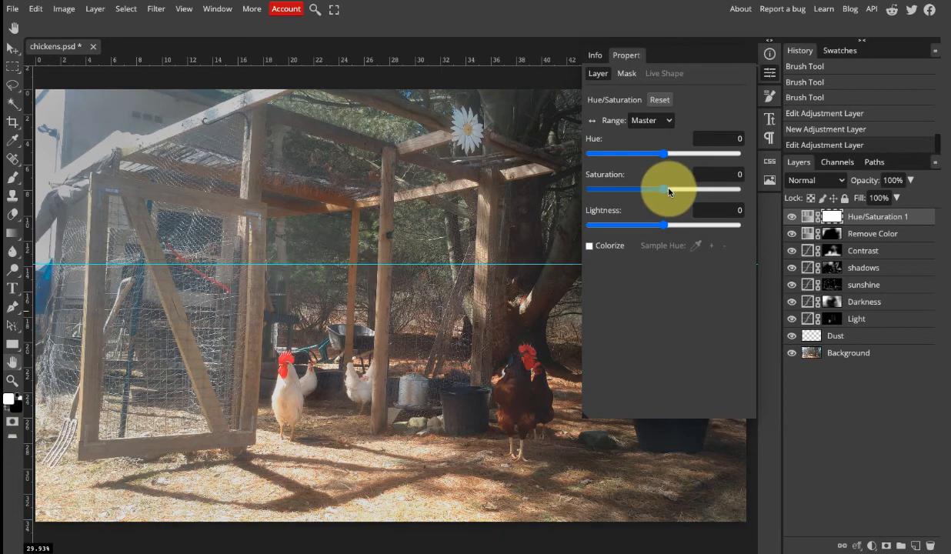
pyautogui.moveTo(672, 193)
pyautogui.mouseDown()
pyautogui.moveTo(697, 193)
pyautogui.moveTo(686, 193)
pyautogui.mouseUp()
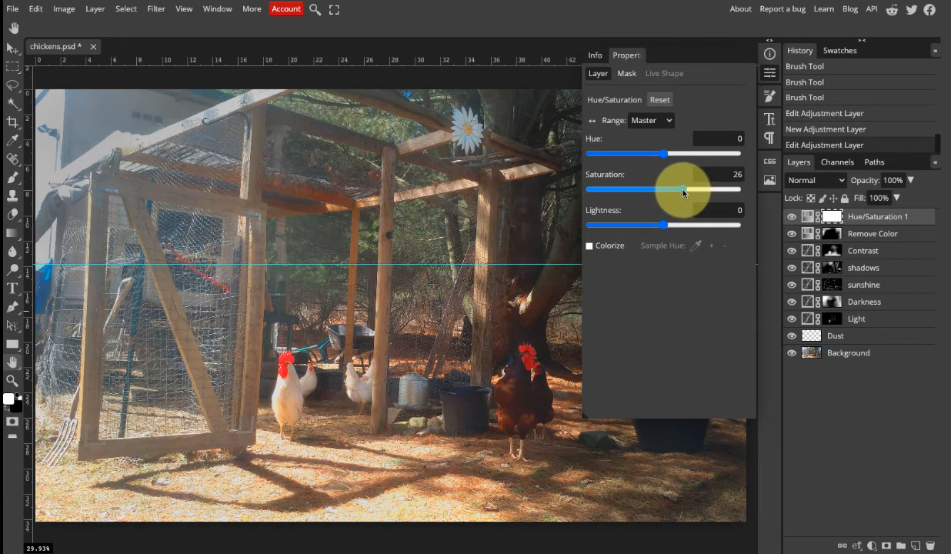
pyautogui.moveTo(684, 193); pyautogui.dragTo(685, 192)
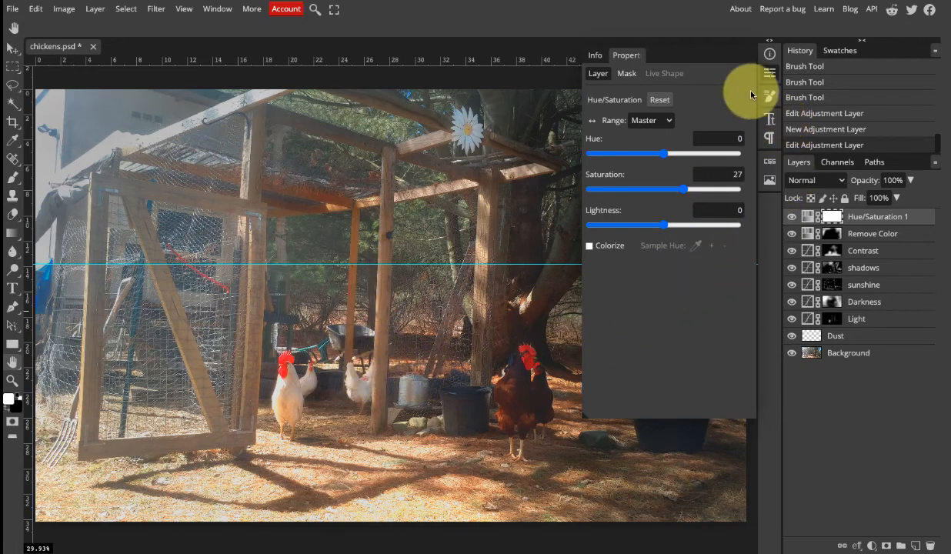
pyautogui.click(771, 77)
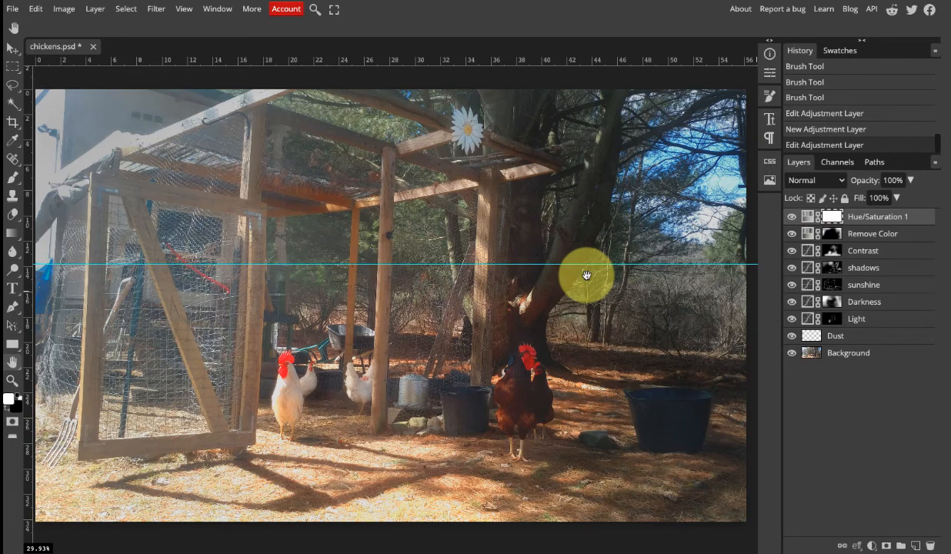
# Invert the mask of the Hue/Saturation 1 layer to black.
pyautogui.hotkey('ctrl', '-')
pyautogui.hotkey('ctrl', '-')
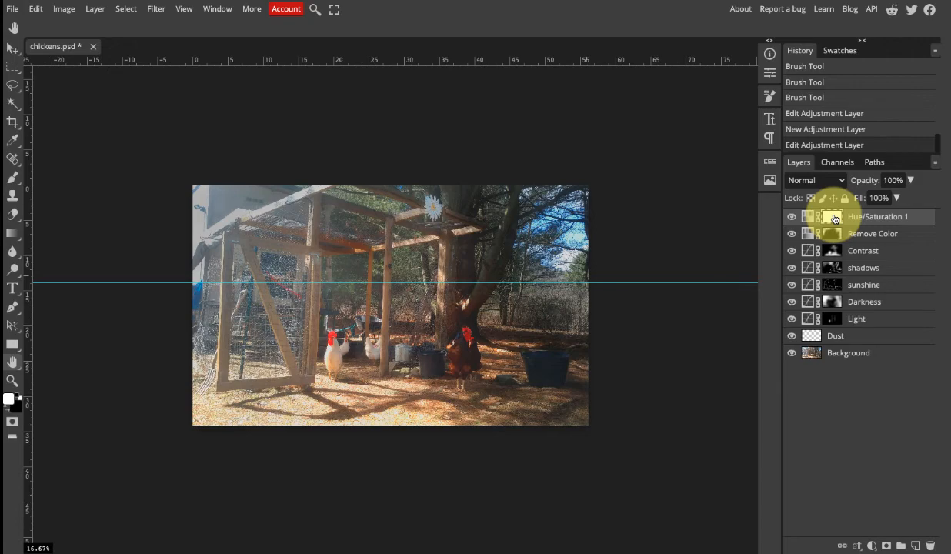
pyautogui.hotkey('ctrl', 'i')
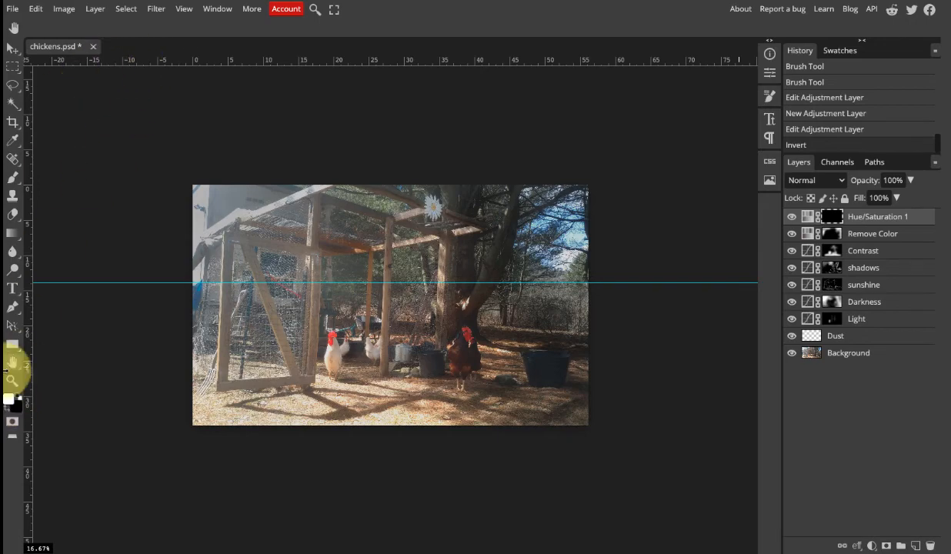
# Paint white on the Hue/Saturation 1 mask over the chickens, the coop interior and the sunlit ground with the 700 px brush.
pyautogui.click(14, 178)
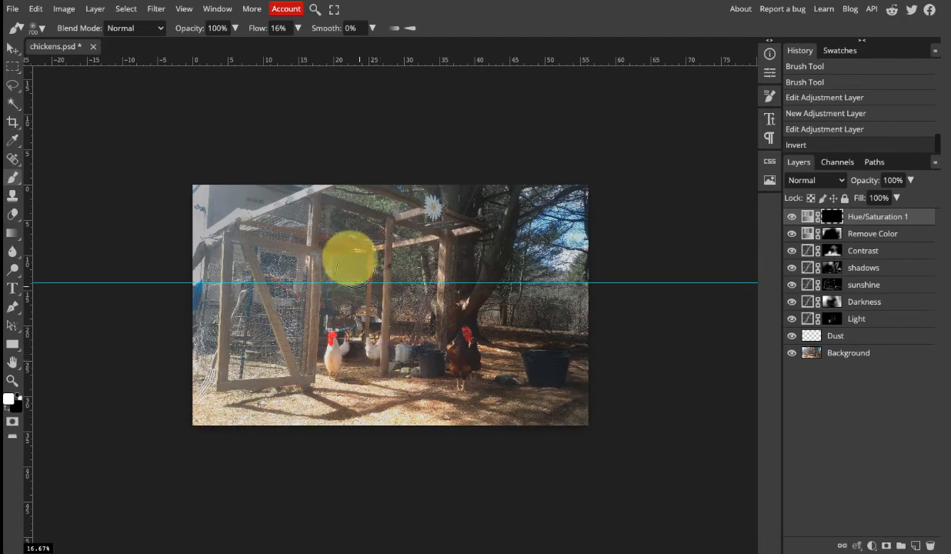
pyautogui.moveTo(344, 356)
pyautogui.mouseDown()
pyautogui.moveTo(363, 331)
pyautogui.moveTo(331, 357)
pyautogui.moveTo(333, 278)
pyautogui.mouseUp()
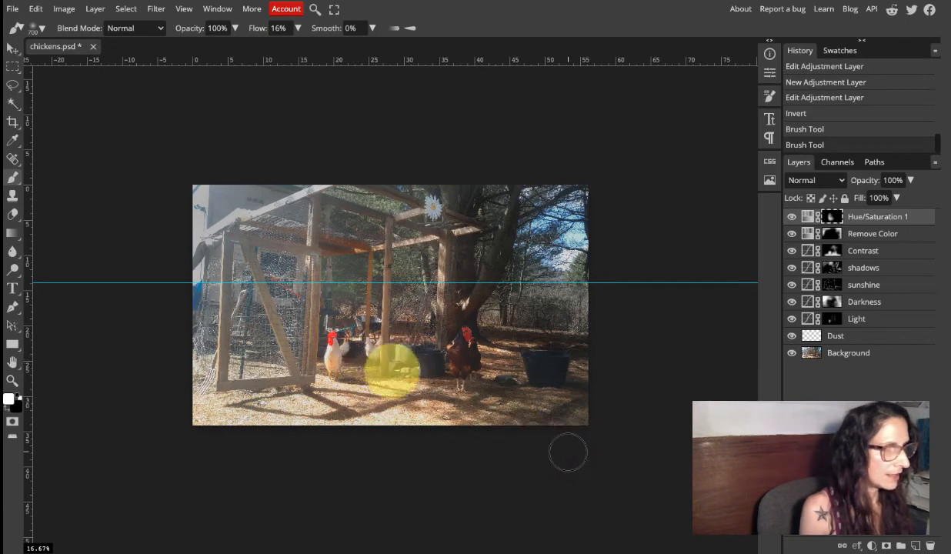
pyautogui.moveTo(393, 361); pyautogui.dragTo(374, 377)
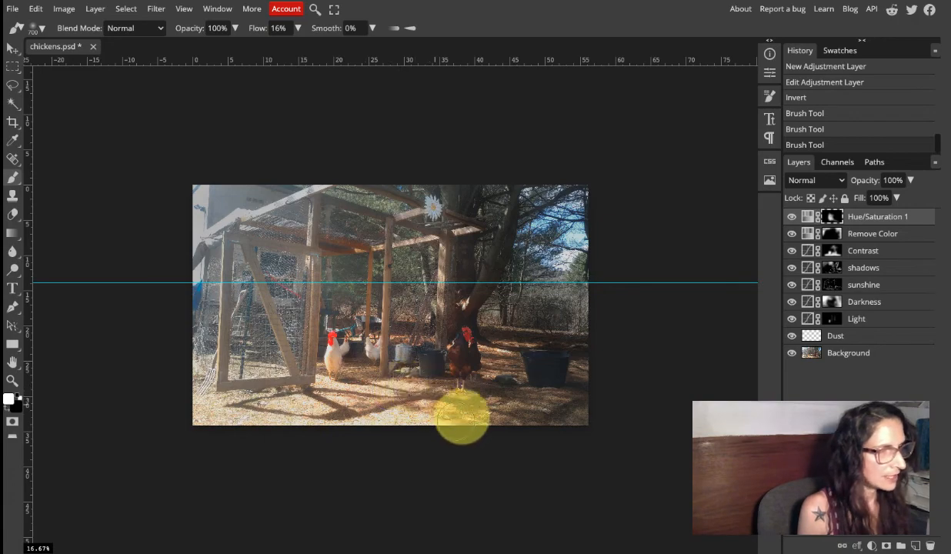
pyautogui.moveTo(446, 401)
pyautogui.mouseDown()
pyautogui.moveTo(431, 388)
pyautogui.moveTo(451, 335)
pyautogui.mouseUp()
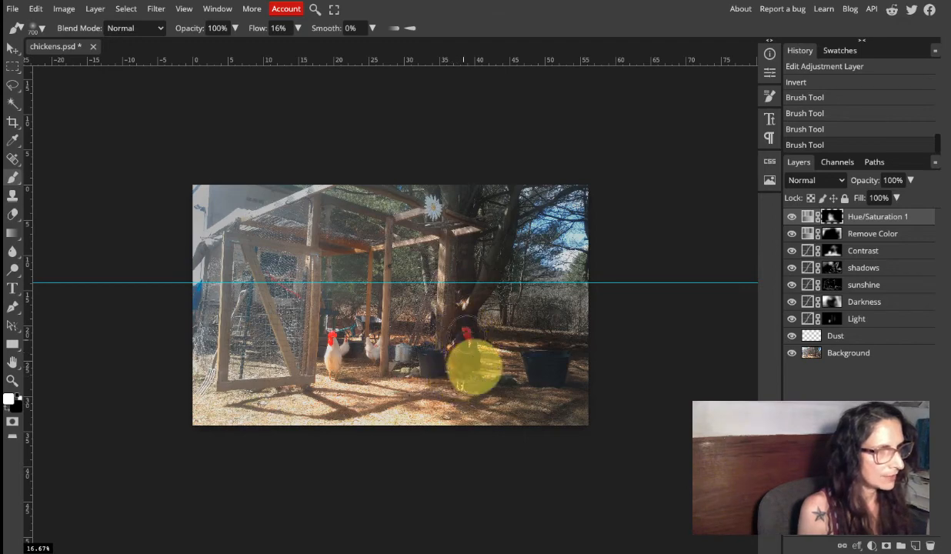
pyautogui.moveTo(474, 367); pyautogui.dragTo(467, 380)
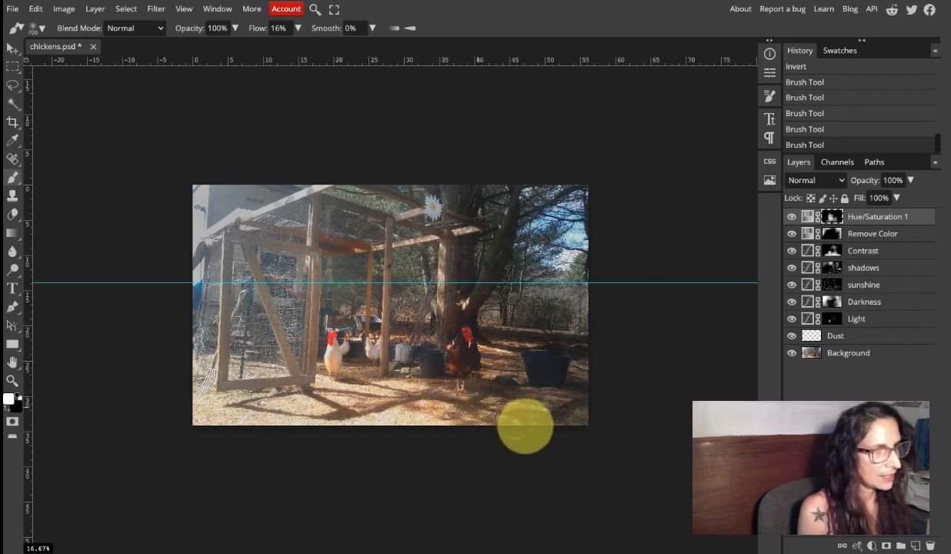
pyautogui.moveTo(542, 400); pyautogui.dragTo(522, 375)
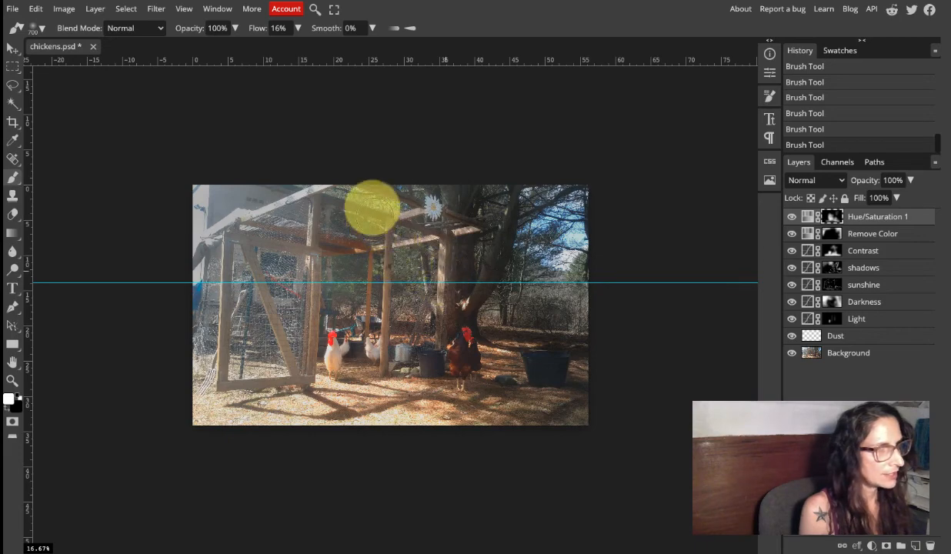
# Reduce the brush size to 350 and paint white on the Hue/Saturation 1 mask over the coop roof beams and the tree, checking the mask's coverage.
pyautogui.press('[')
pyautogui.press('[')
pyautogui.press('[')
pyautogui.press('[')
pyautogui.press('[')
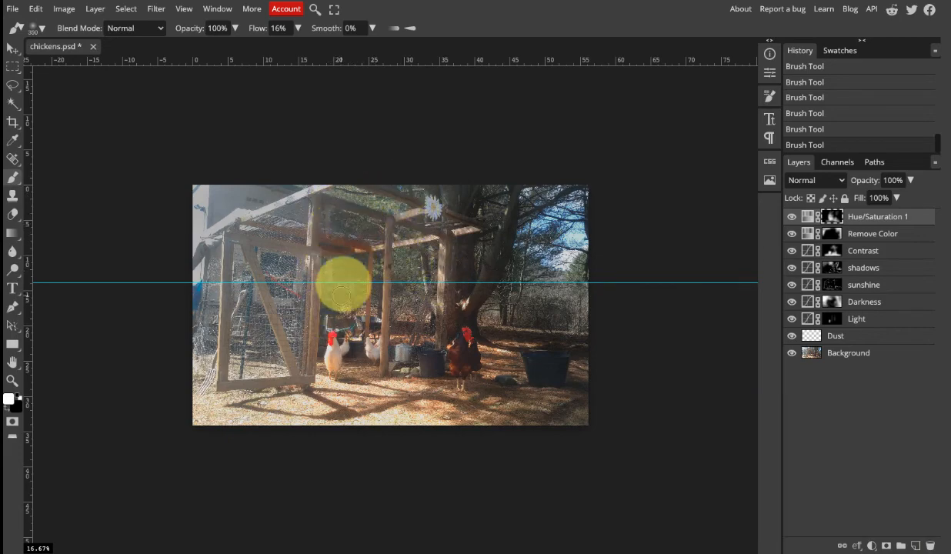
pyautogui.keyDown('alt'); pyautogui.click(839, 220); pyautogui.keyUp('alt')
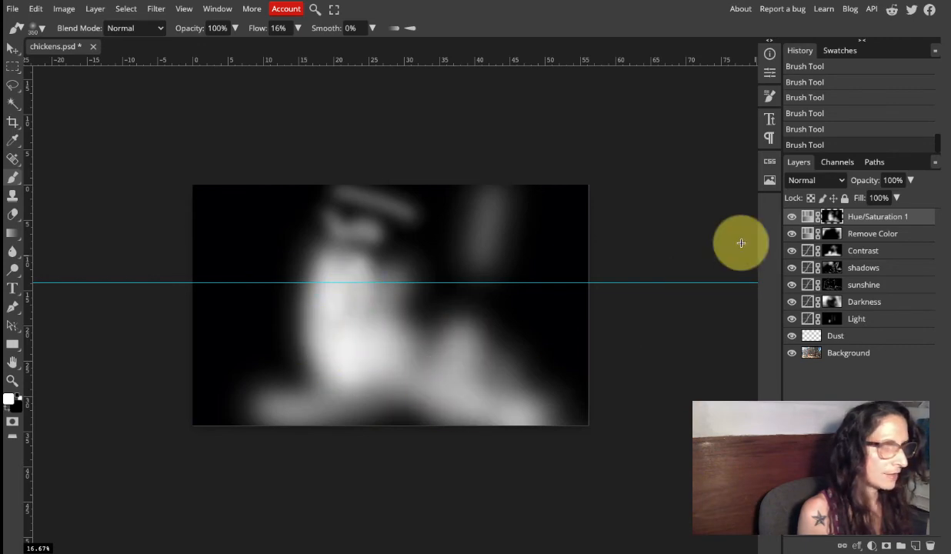
pyautogui.keyDown('alt'); pyautogui.click(831, 217); pyautogui.keyUp('alt')
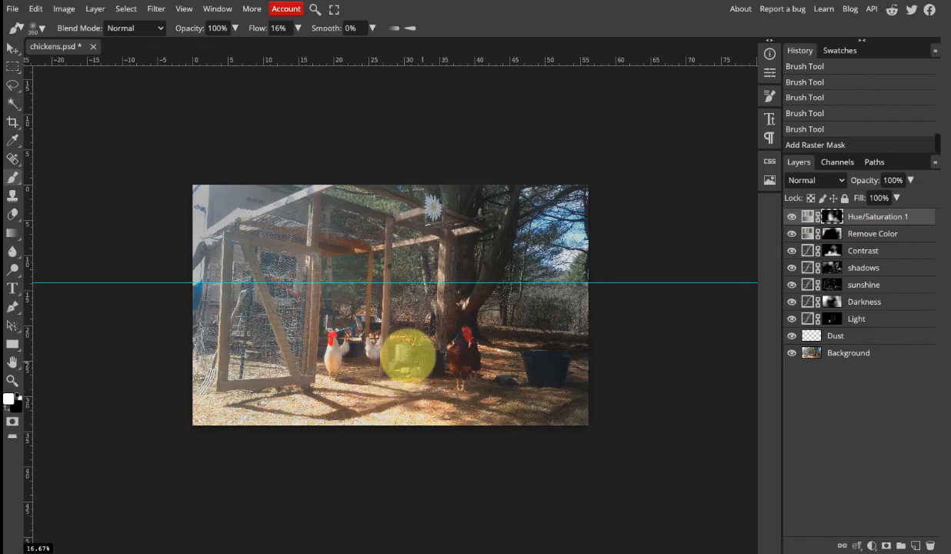
pyautogui.moveTo(444, 179)
pyautogui.mouseDown()
pyautogui.moveTo(423, 200)
pyautogui.moveTo(433, 203)
pyautogui.moveTo(406, 200)
pyautogui.mouseUp()
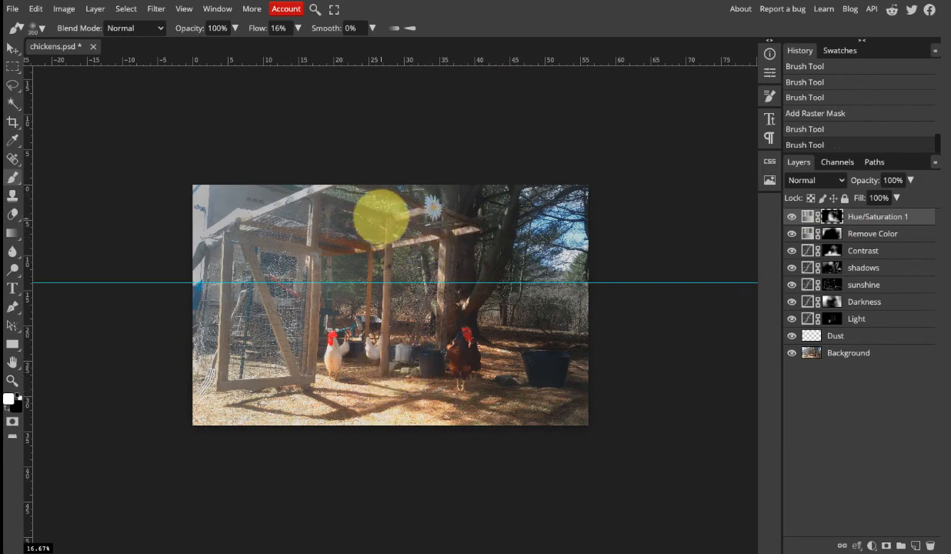
pyautogui.moveTo(461, 233)
pyautogui.mouseDown()
pyautogui.moveTo(390, 249)
pyautogui.moveTo(438, 262)
pyautogui.moveTo(459, 226)
pyautogui.moveTo(445, 334)
pyautogui.moveTo(462, 344)
pyautogui.moveTo(448, 384)
pyautogui.mouseUp()
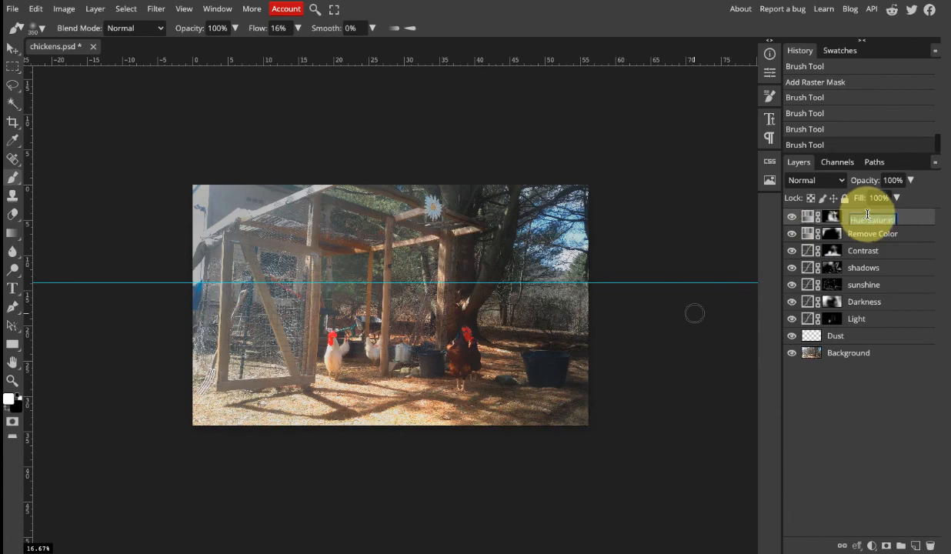
# Rename the top Hue/Saturation layer as Add Color.
pyautogui.write('Add Color')
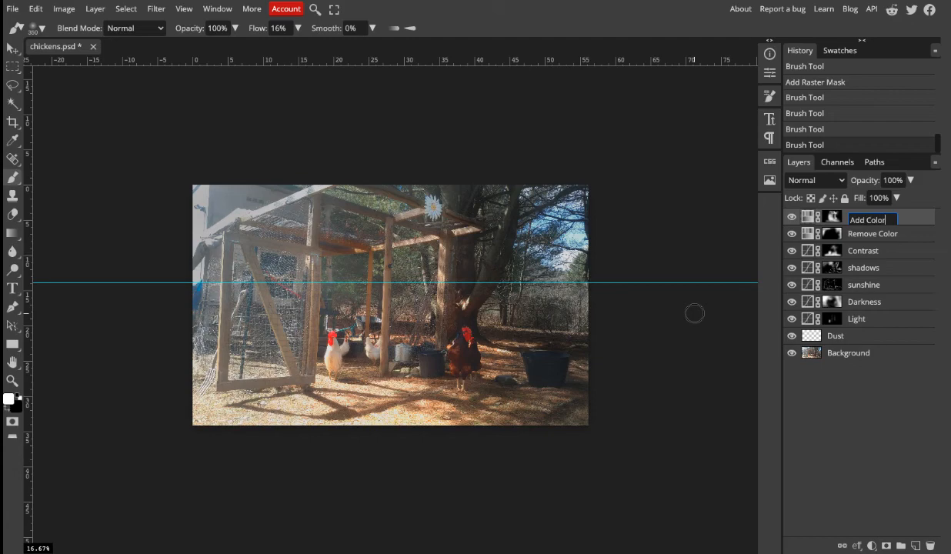
pyautogui.click(889, 207)
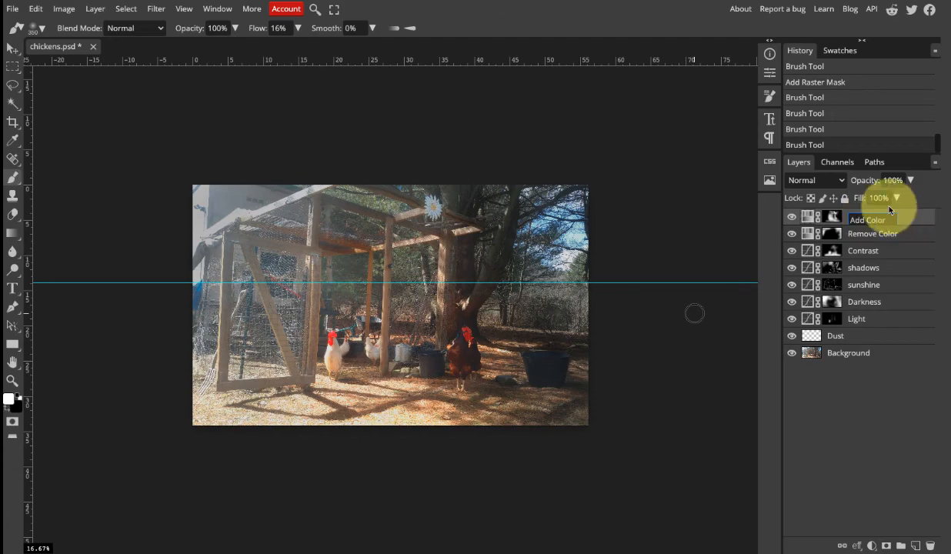
pyautogui.click(807, 391)
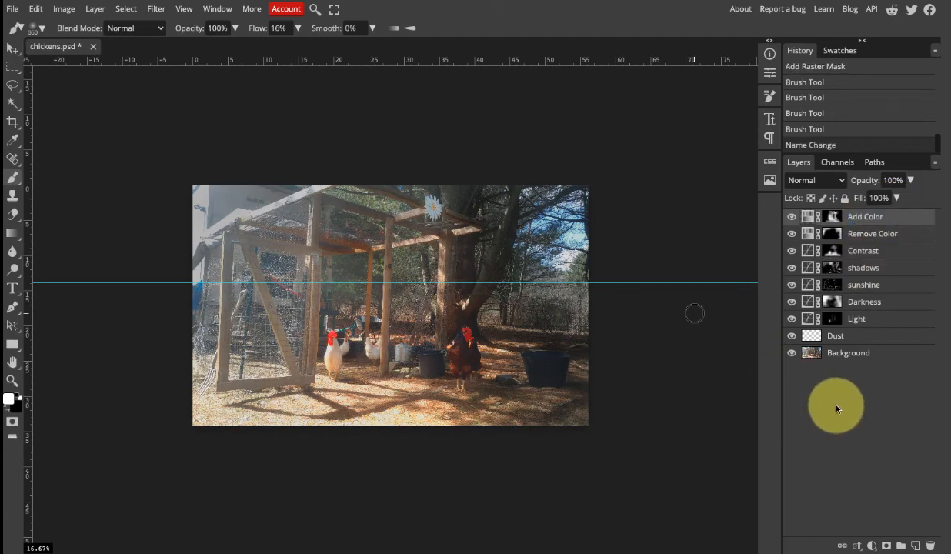
# Add a Vibrance adjustment layer above Add Color and, after trying stronger and negative settings, set its vibrance to 18.
pyautogui.click(870, 546)
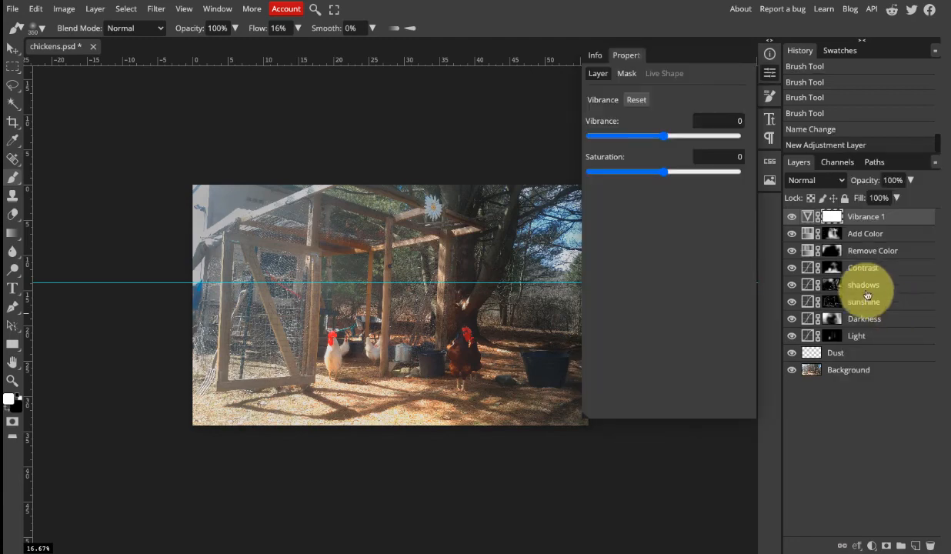
pyautogui.moveTo(667, 141); pyautogui.dragTo(732, 140)
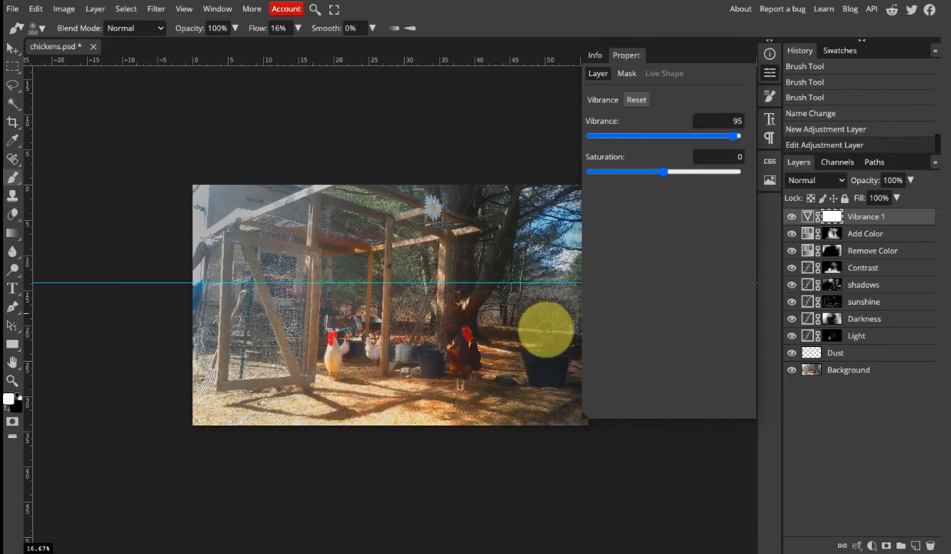
pyautogui.press('space')
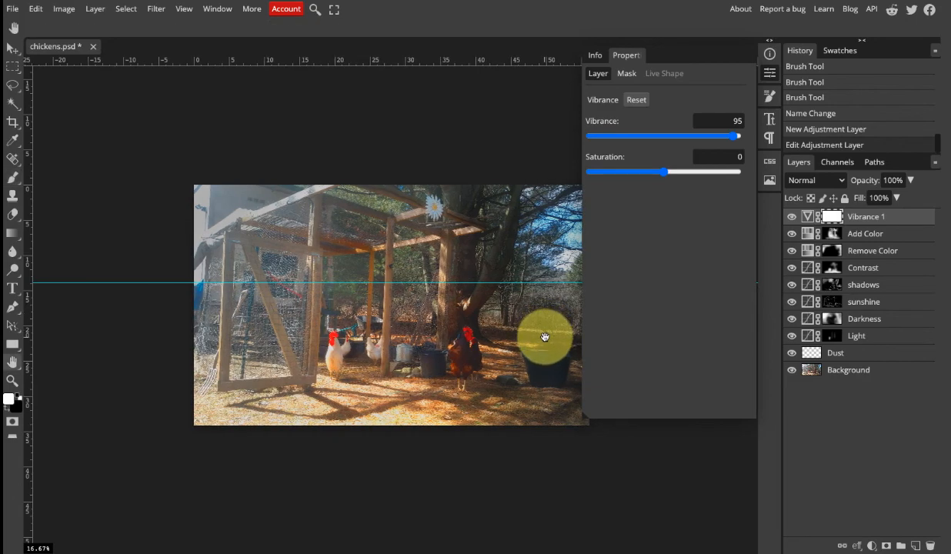
pyautogui.moveTo(545, 335); pyautogui.dragTo(495, 335)
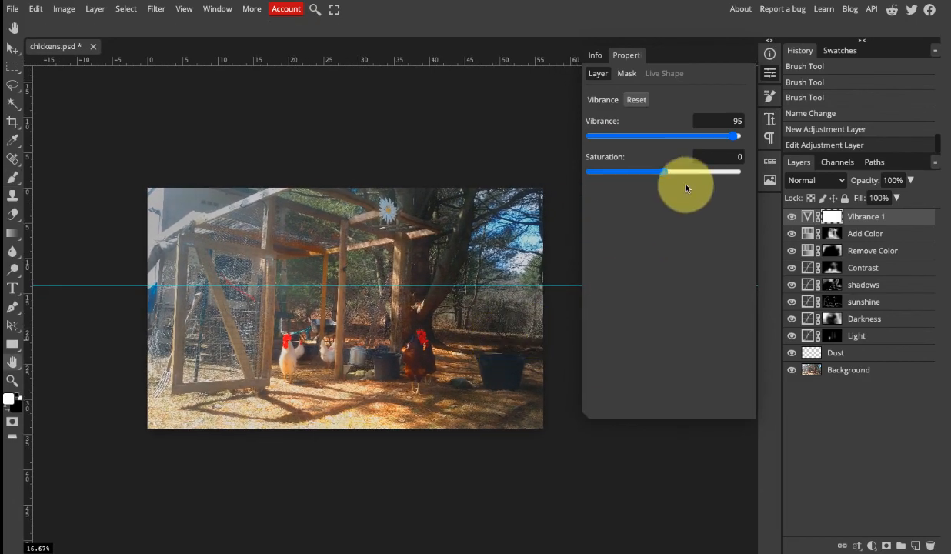
pyautogui.click(722, 139)
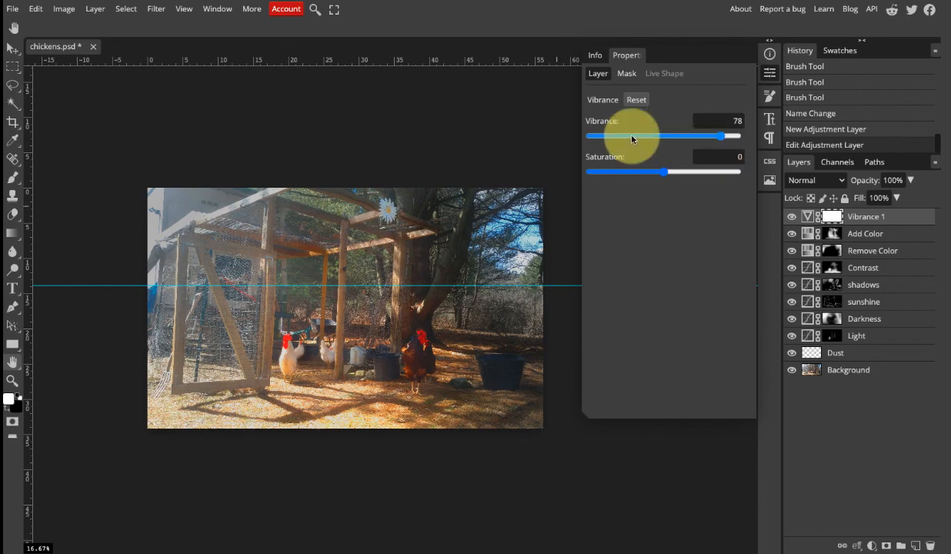
pyautogui.moveTo(654, 139); pyautogui.dragTo(593, 139)
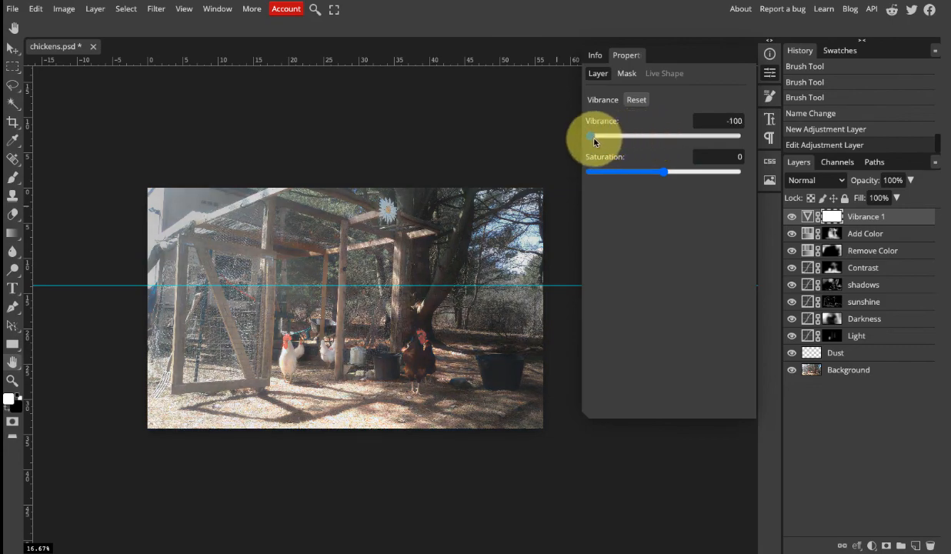
pyautogui.moveTo(617, 138); pyautogui.dragTo(718, 140)
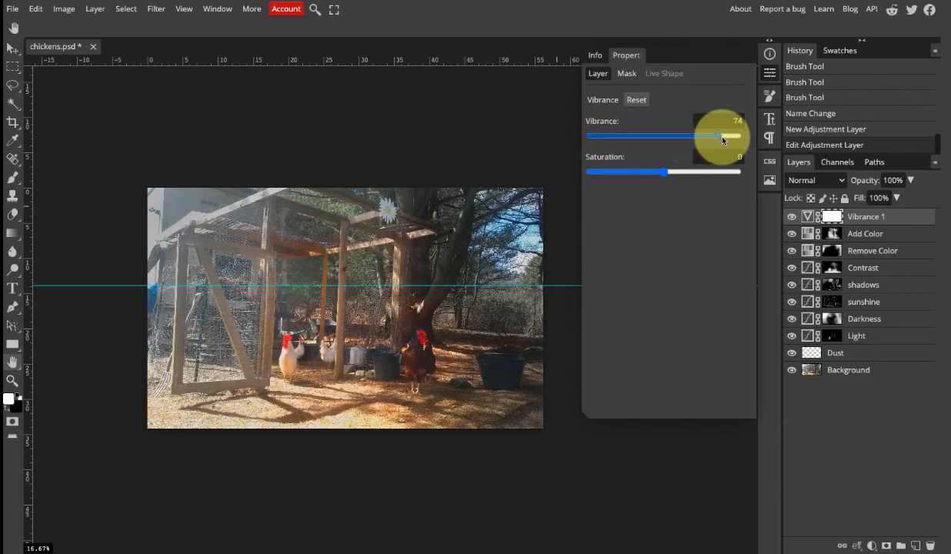
pyautogui.moveTo(723, 140); pyautogui.dragTo(678, 142)
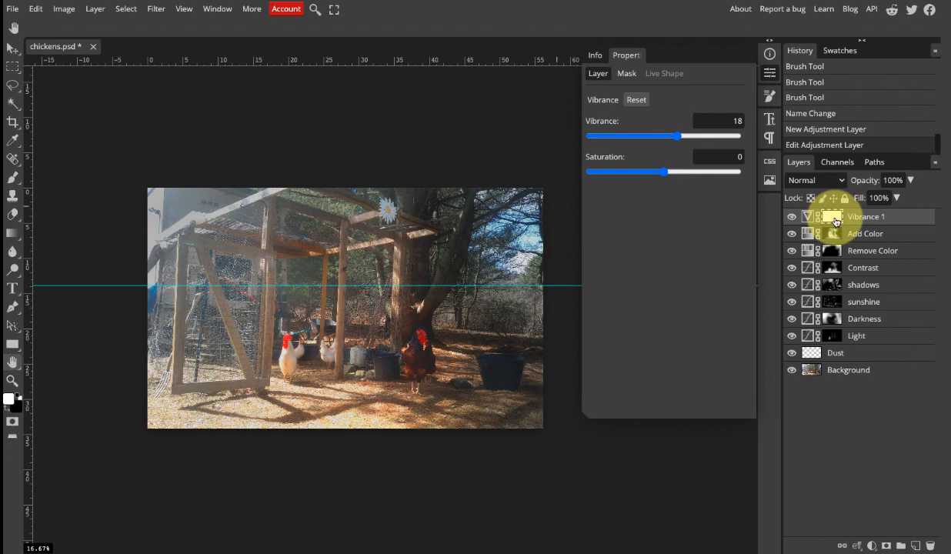
# Invert the Vibrance 1 mask to black and paint white over the coop and chickens with the 600 px brush.
pyautogui.hotkey('ctrl', 'i')
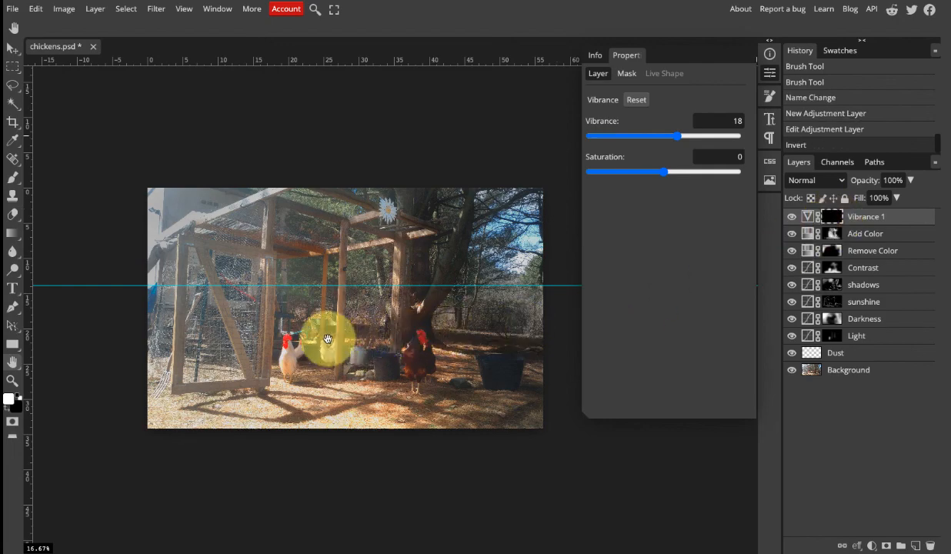
pyautogui.press('b')
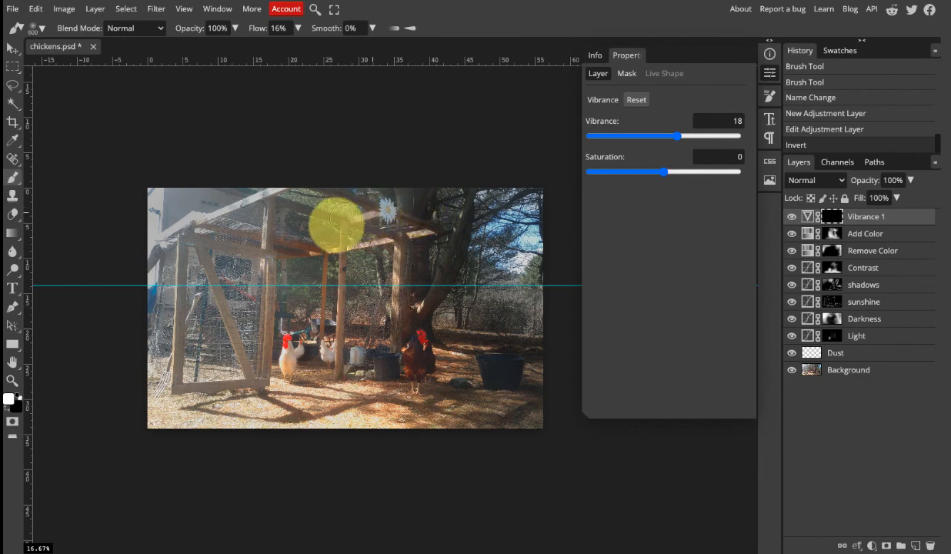
pyautogui.moveTo(332, 225)
pyautogui.mouseDown()
pyautogui.moveTo(298, 320)
pyautogui.moveTo(297, 364)
pyautogui.moveTo(320, 382)
pyautogui.moveTo(286, 393)
pyautogui.mouseUp()
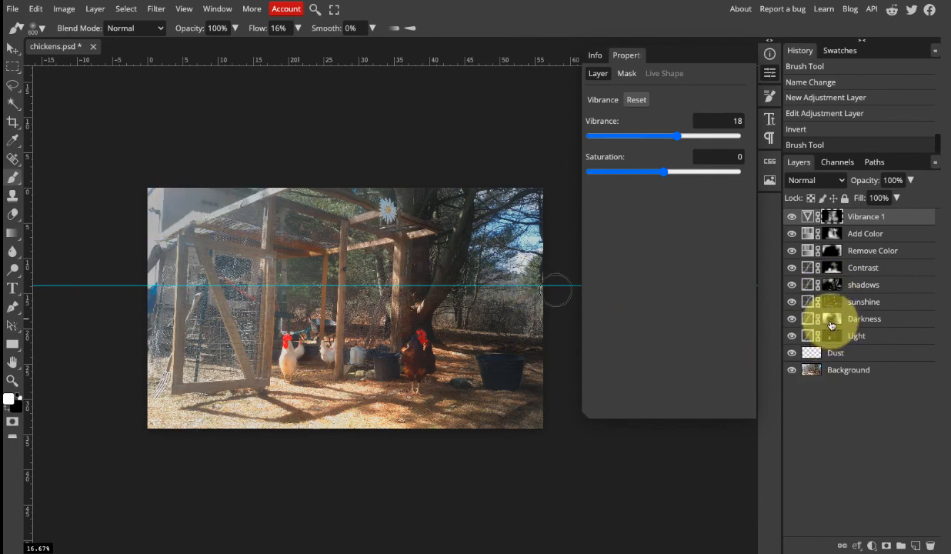
# Paint white on the shadows layer's mask over the coop's wire mesh door and the building behind it.
pyautogui.click(831, 324)
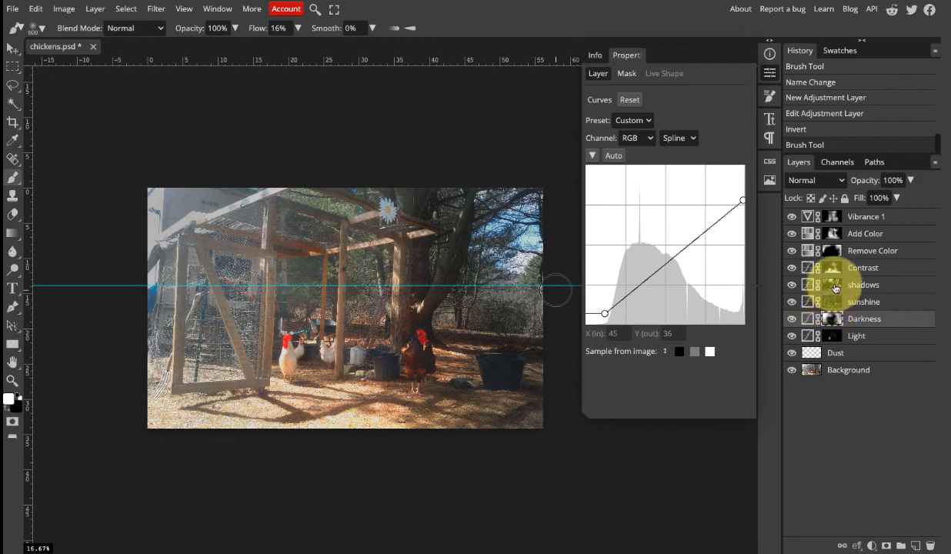
pyautogui.click(835, 287)
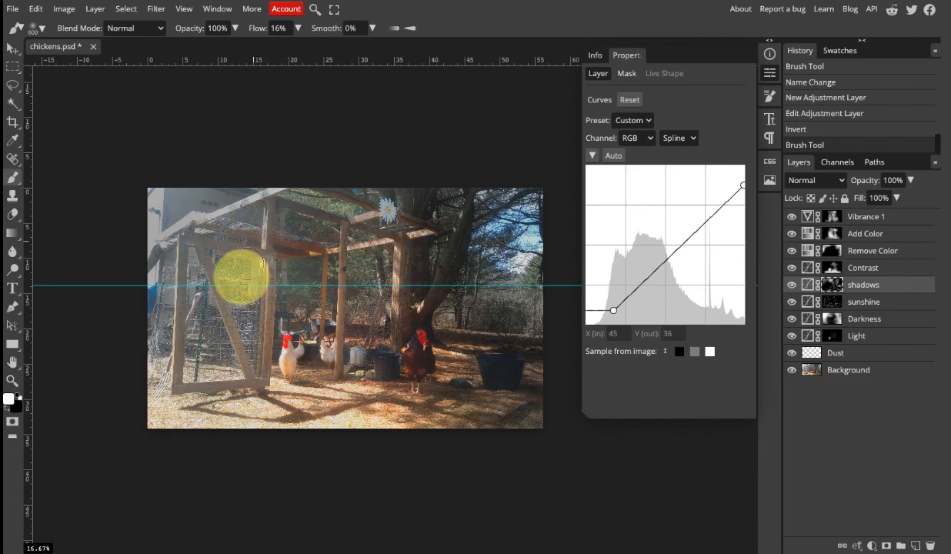
pyautogui.moveTo(200, 289)
pyautogui.mouseDown()
pyautogui.moveTo(191, 276)
pyautogui.moveTo(196, 388)
pyautogui.mouseUp()
pyautogui.moveTo(227, 326)
pyautogui.mouseDown()
pyautogui.moveTo(223, 433)
pyautogui.moveTo(237, 304)
pyautogui.mouseUp()
pyautogui.moveTo(185, 185)
pyautogui.mouseDown()
pyautogui.moveTo(231, 194)
pyautogui.moveTo(266, 177)
pyautogui.moveTo(117, 220)
pyautogui.moveTo(139, 195)
pyautogui.moveTo(124, 296)
pyautogui.mouseUp()
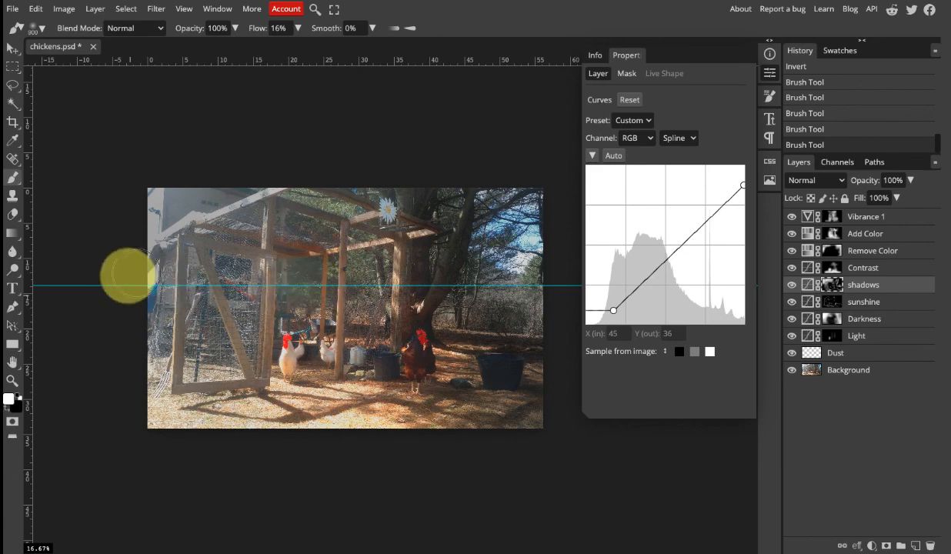
# Clear the guides from the document and collapse the adjustment properties.
pyautogui.click(180, 10)
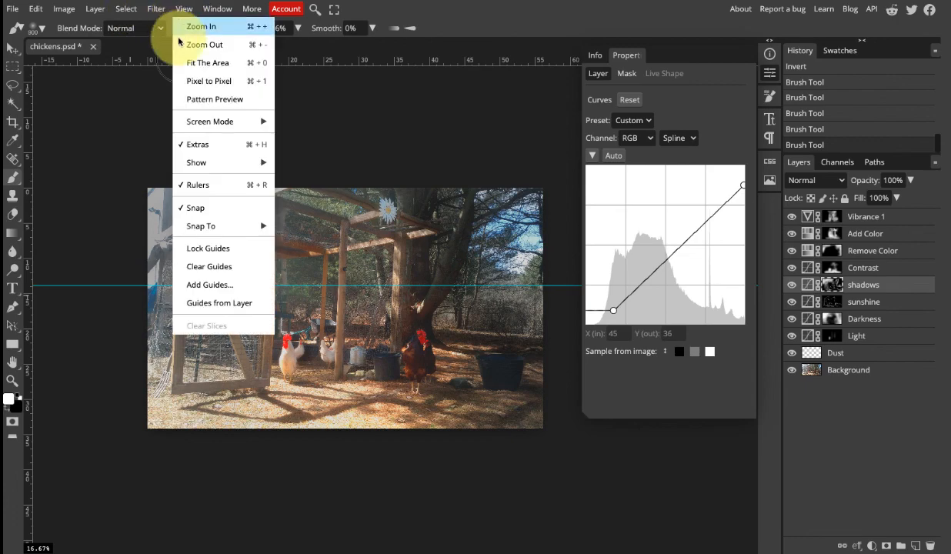
pyautogui.click(207, 266)
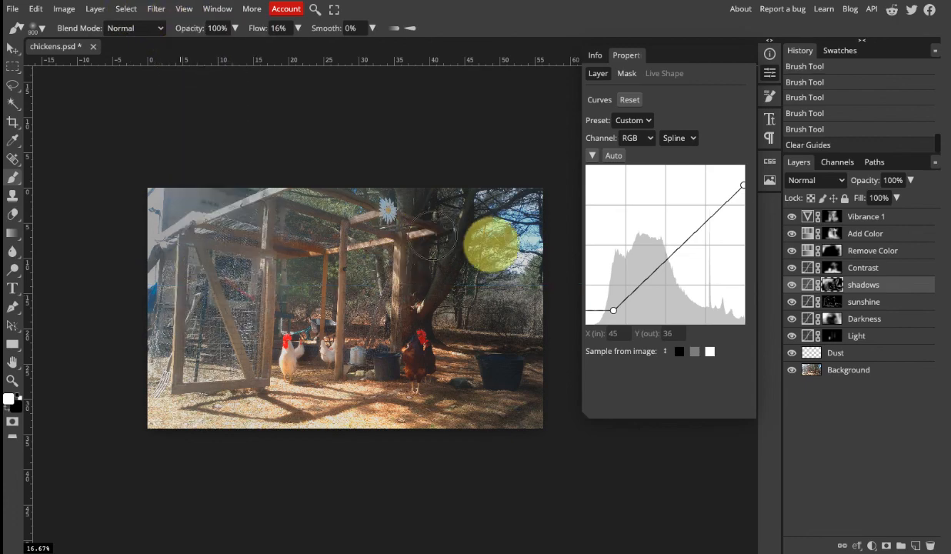
pyautogui.click(769, 72)
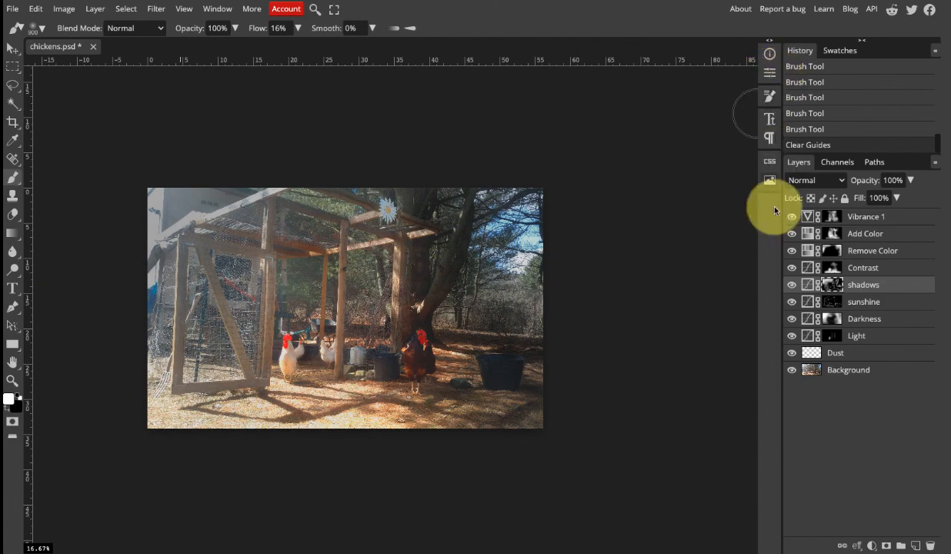
# Compare the photo before and after retouching by hiding and showing all layers except Background twice.
pyautogui.keyDown('alt'); pyautogui.click(792, 375); pyautogui.keyUp('alt')
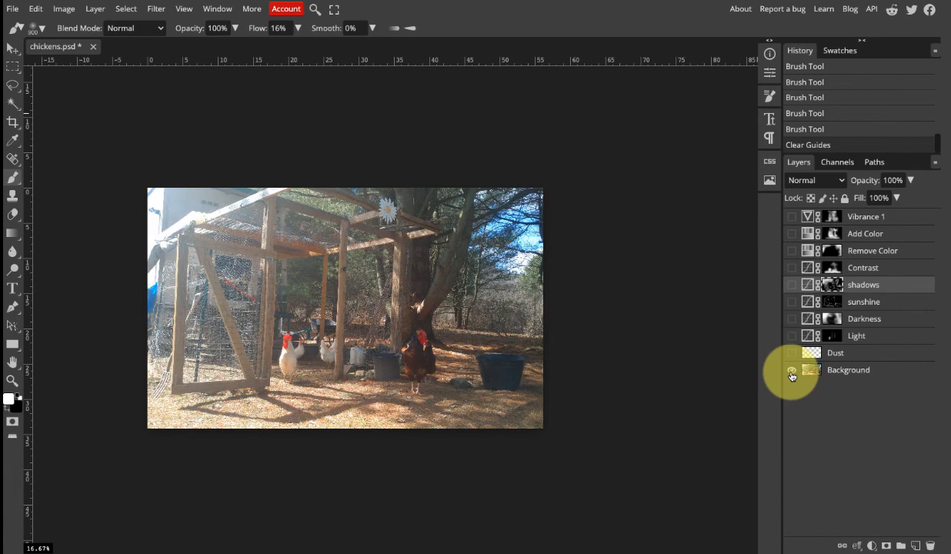
pyautogui.keyDown('alt'); pyautogui.click(792, 374); pyautogui.keyUp('alt')
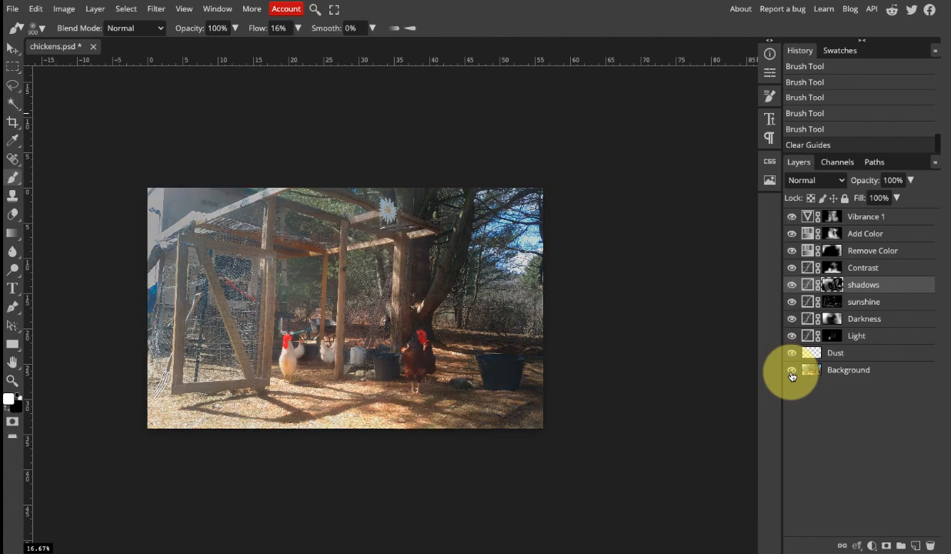
pyautogui.keyDown('alt'); pyautogui.click(791, 374); pyautogui.keyUp('alt')
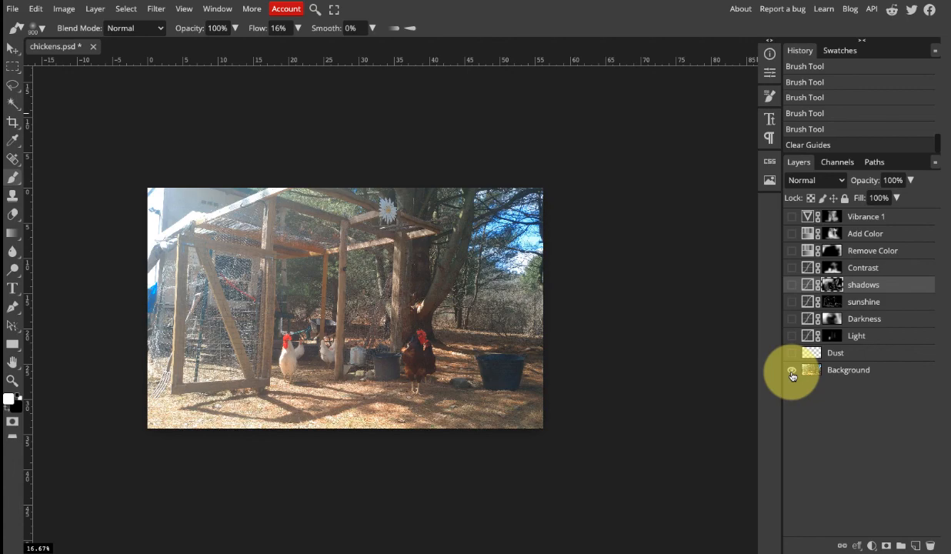
pyautogui.keyDown('alt'); pyautogui.click(792, 374); pyautogui.keyUp('alt')
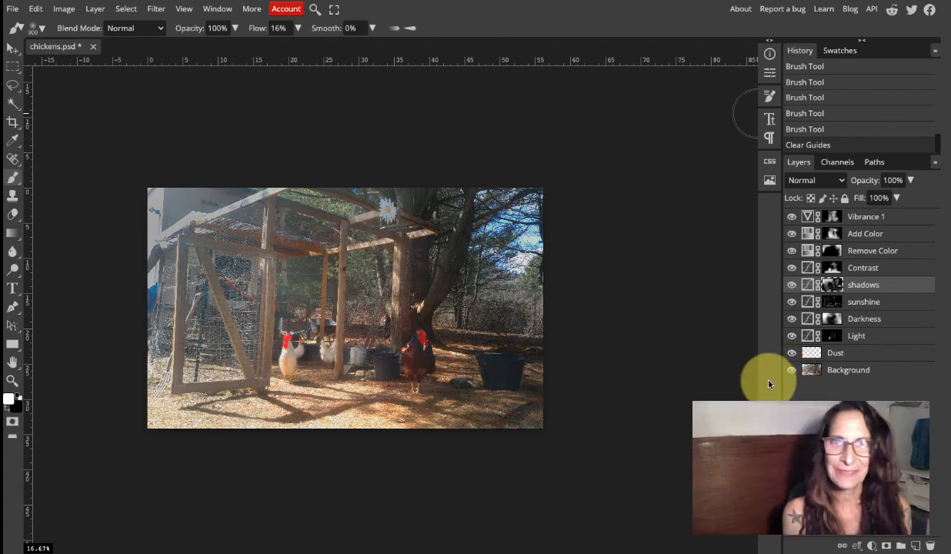